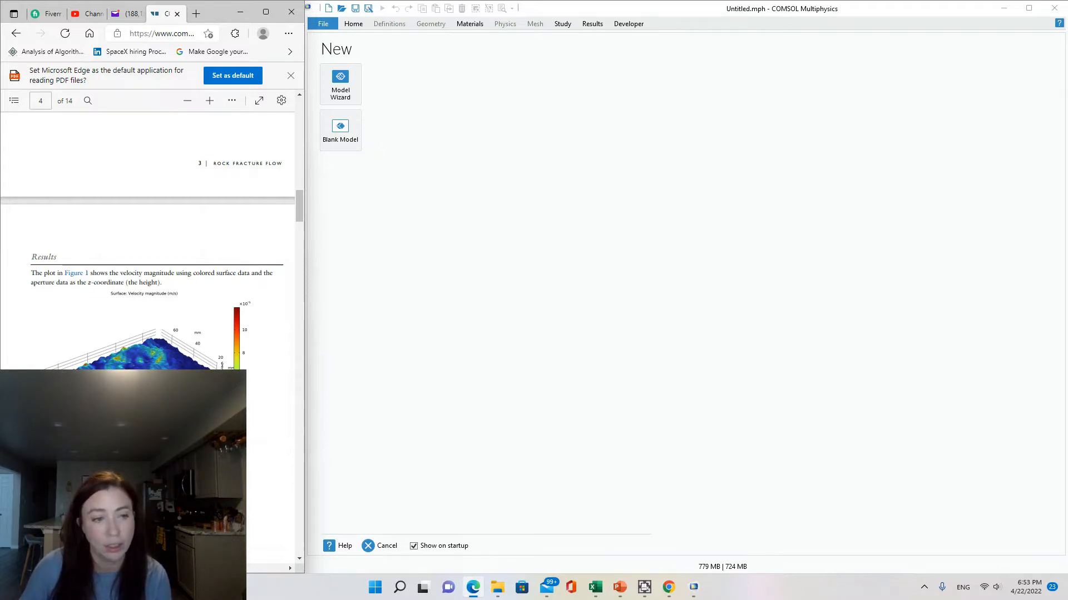
Review the Rock Fracture Flow PDF's introduction, results and implementation notes, ending at the Modeling Instructions
scroll(188, 360, up, 8)
scroll(186, 353, up, 10)
scroll(184, 367, up, 3)
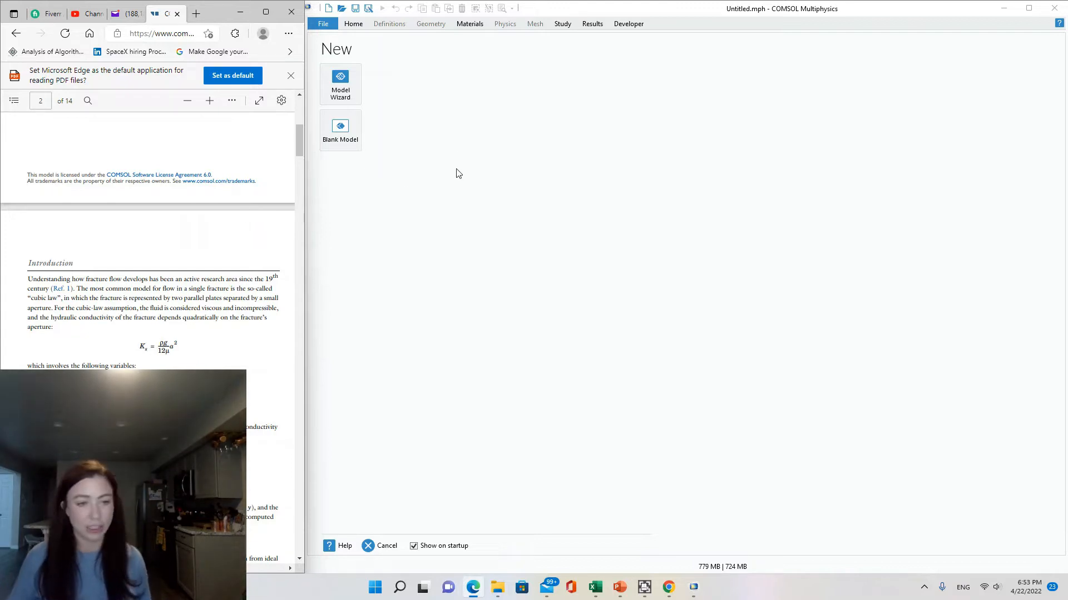
scroll(206, 259, down, 3)
scroll(212, 260, down, 20)
scroll(216, 267, down, 8)
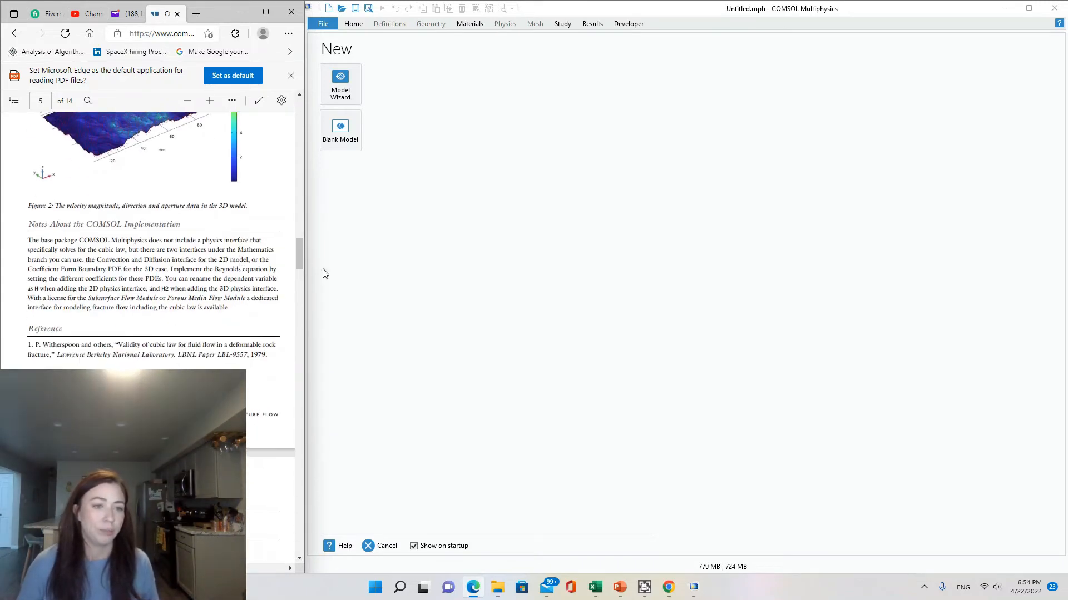
drag(298, 263, 300, 135)
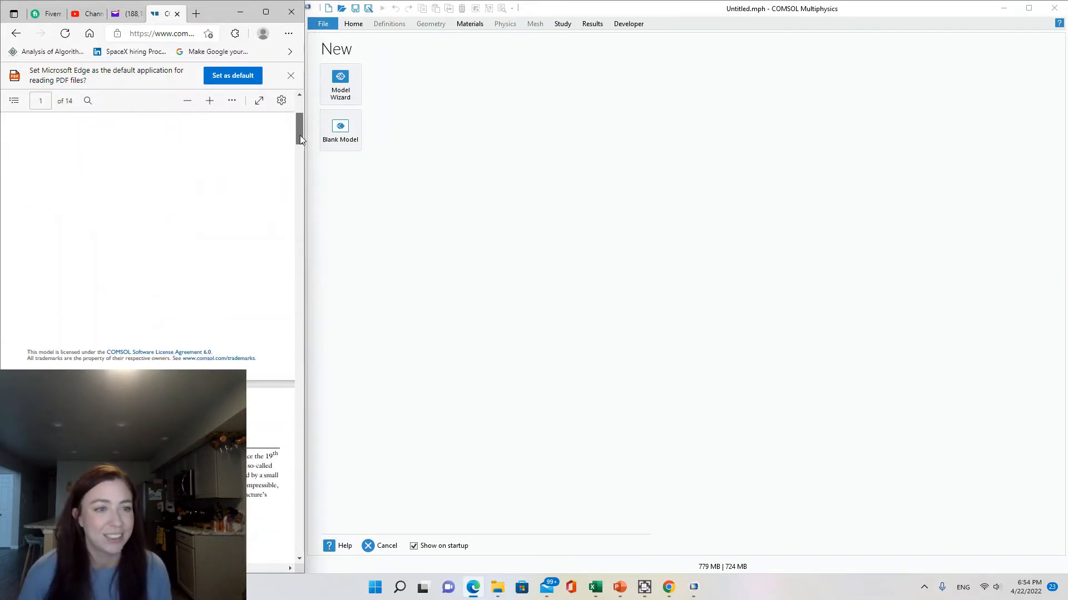
scroll(285, 187, down, 10)
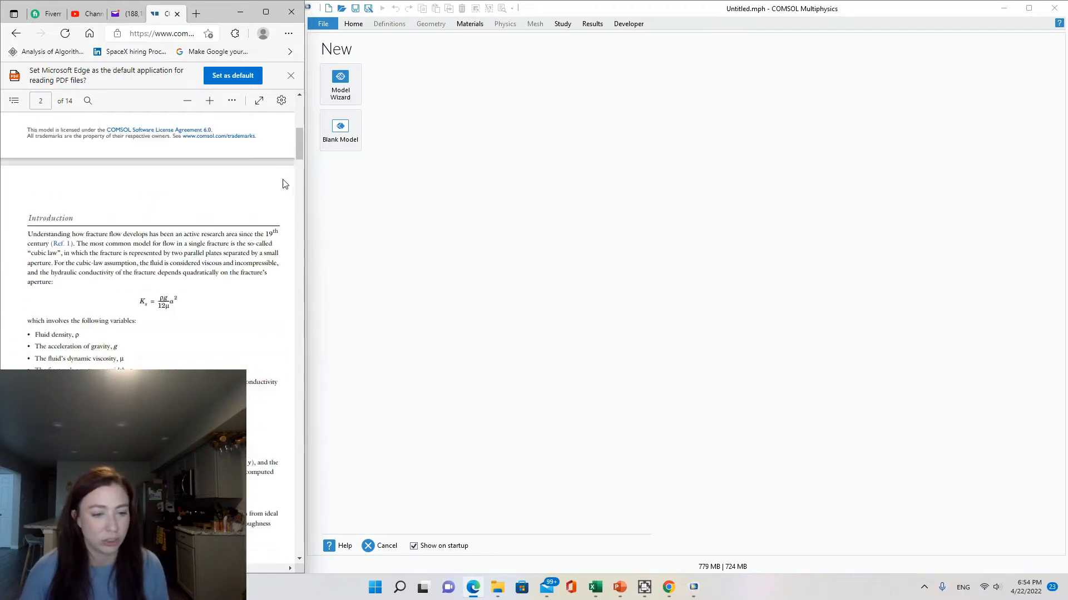
scroll(284, 188, down, 8)
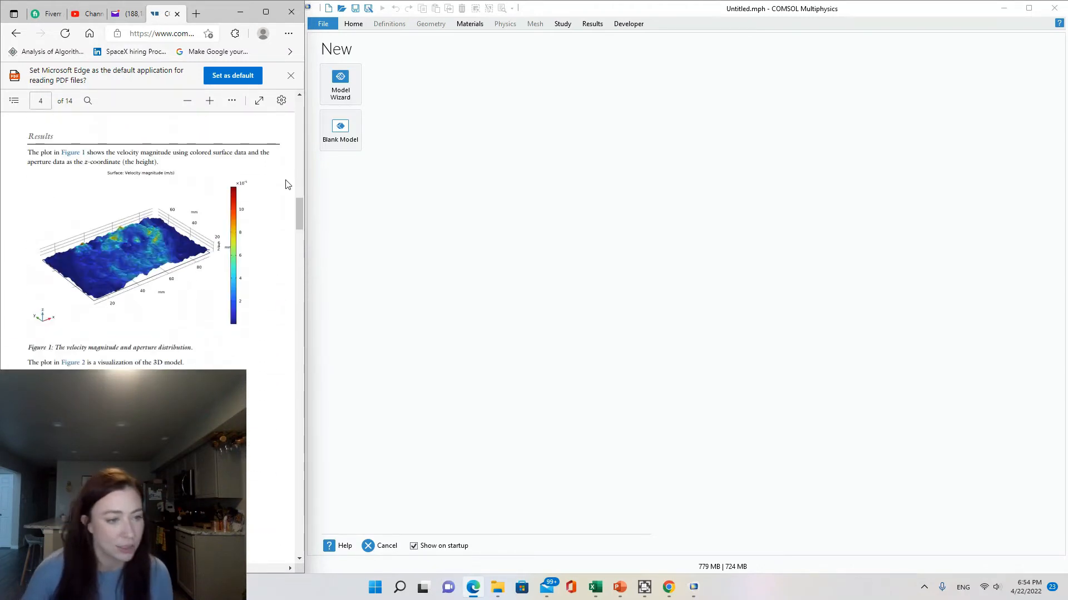
scroll(276, 186, down, 12)
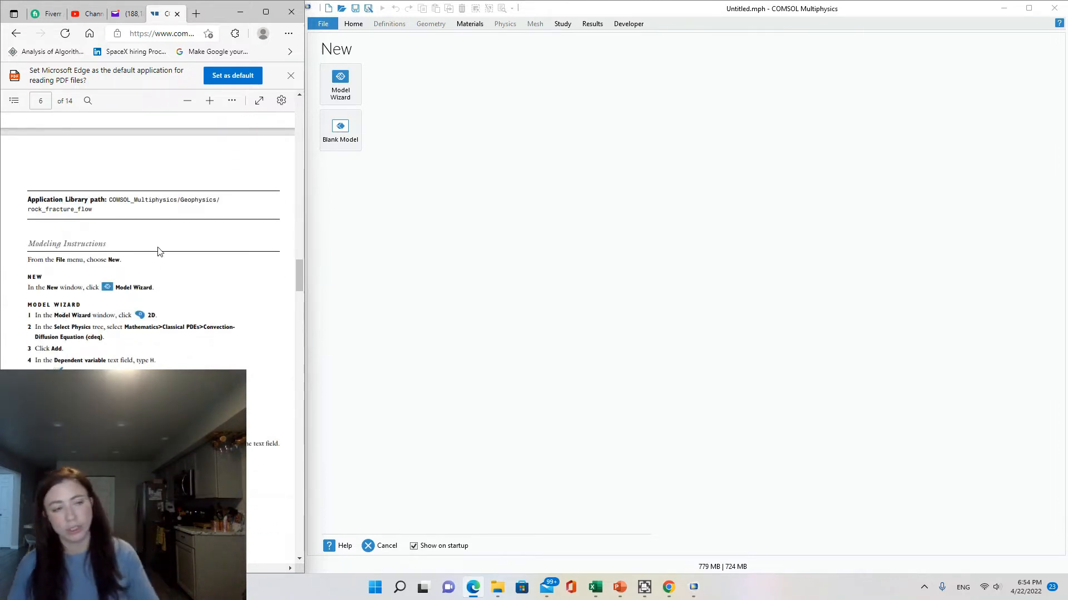
Start a 2D model with the Model Wizard and add the Convection-Diffusion Equation (cdeq) interface from Classical PDEs
click(338, 86)
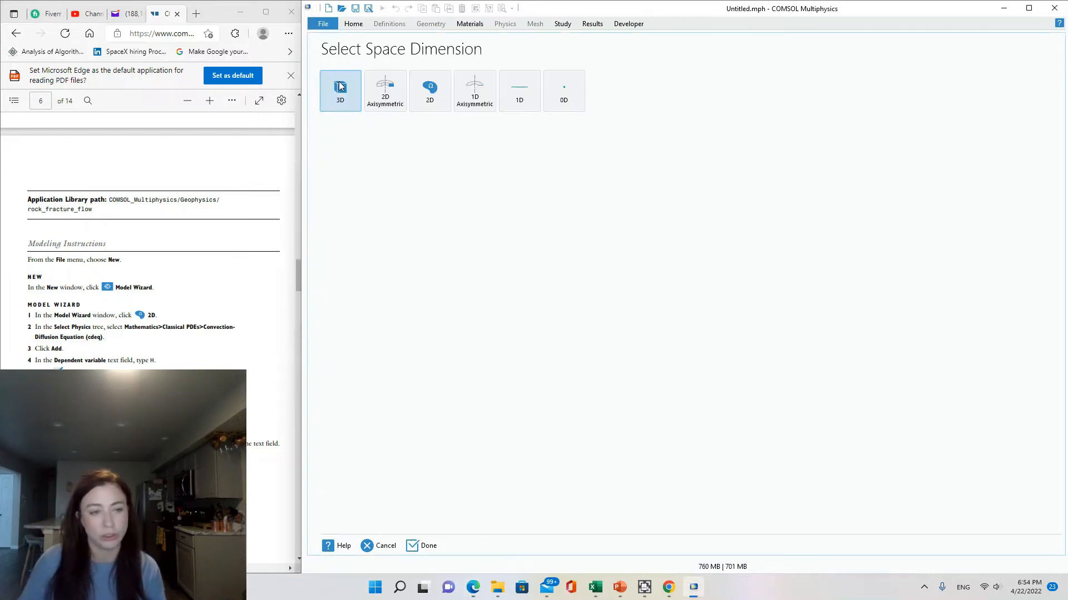
click(435, 98)
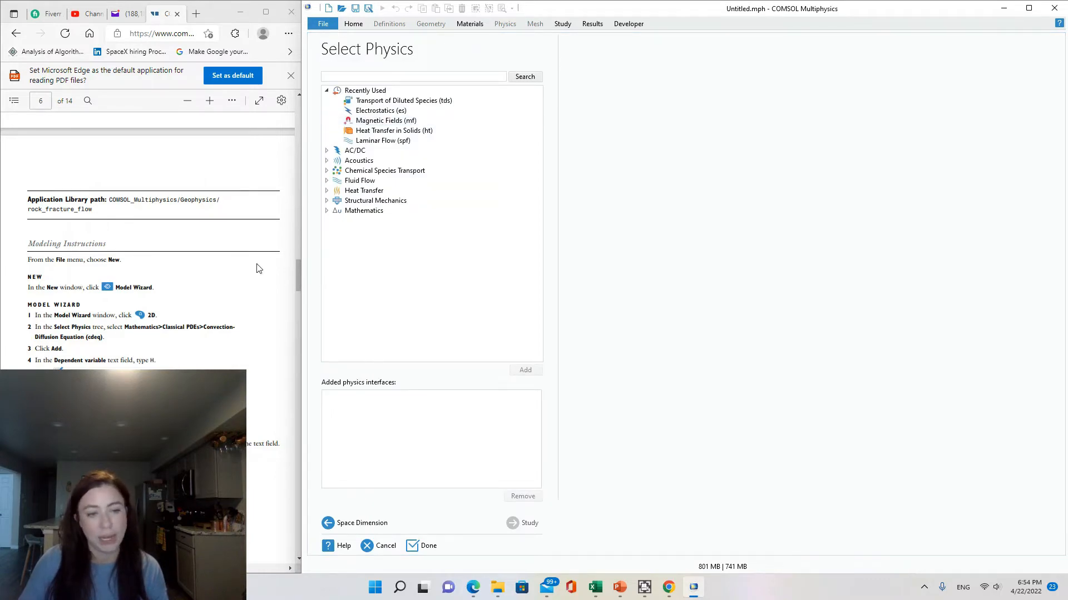
click(327, 210)
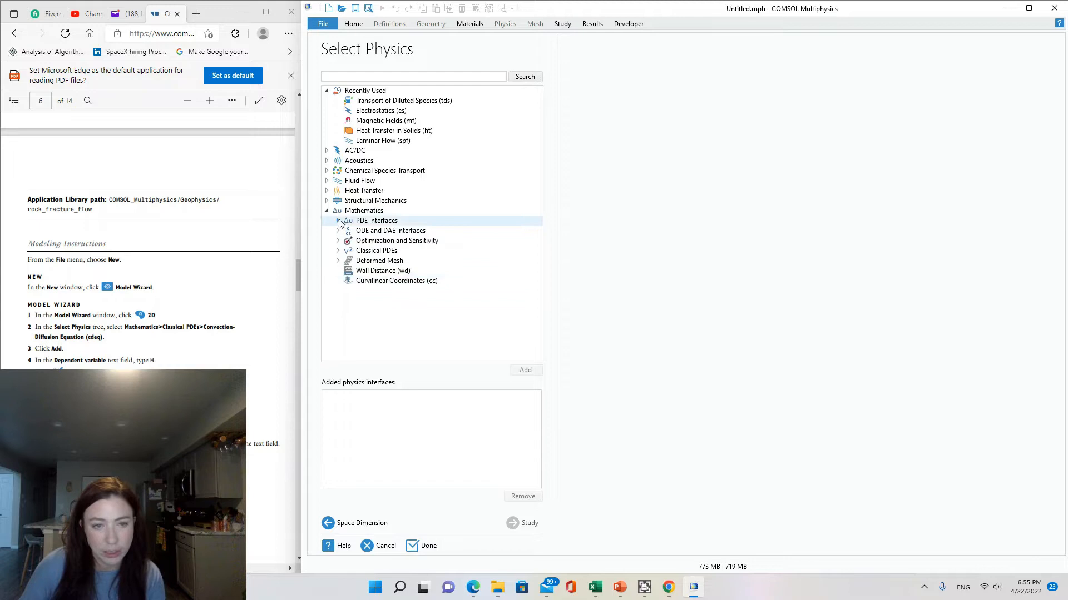
click(337, 250)
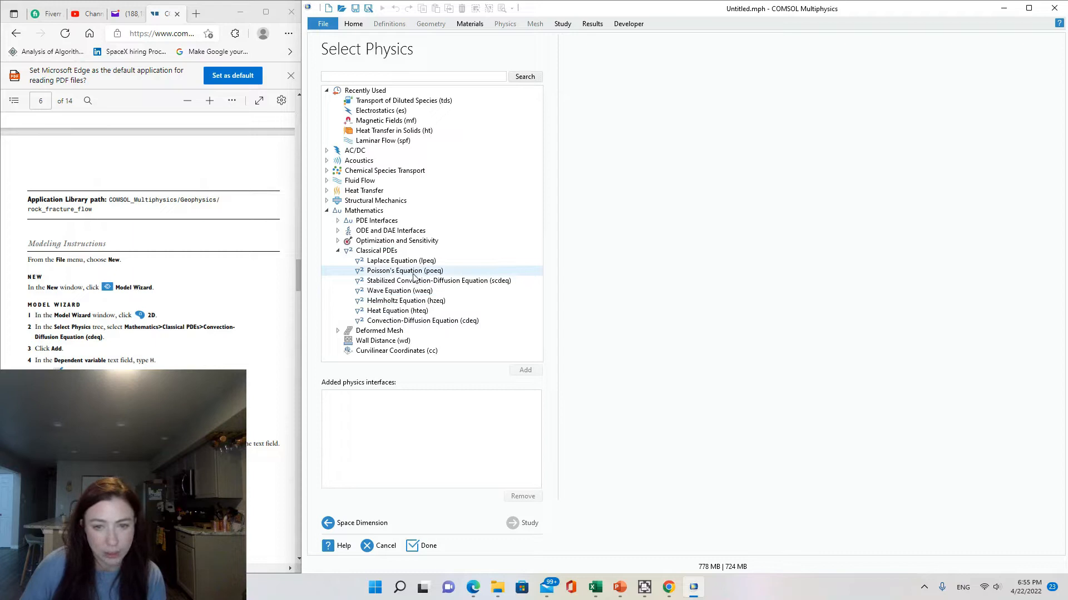
click(412, 322)
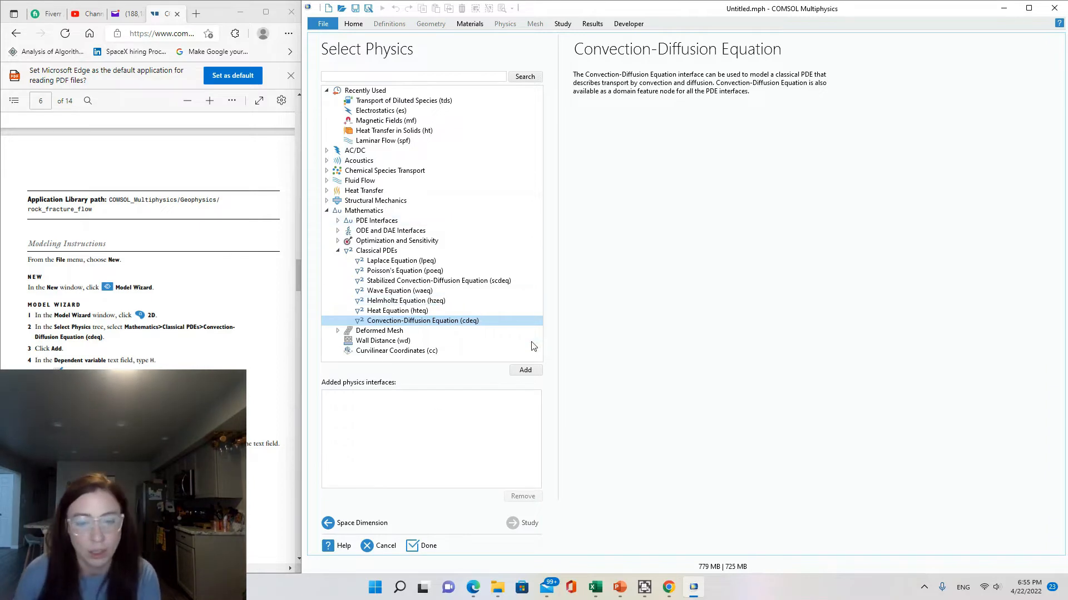
click(525, 371)
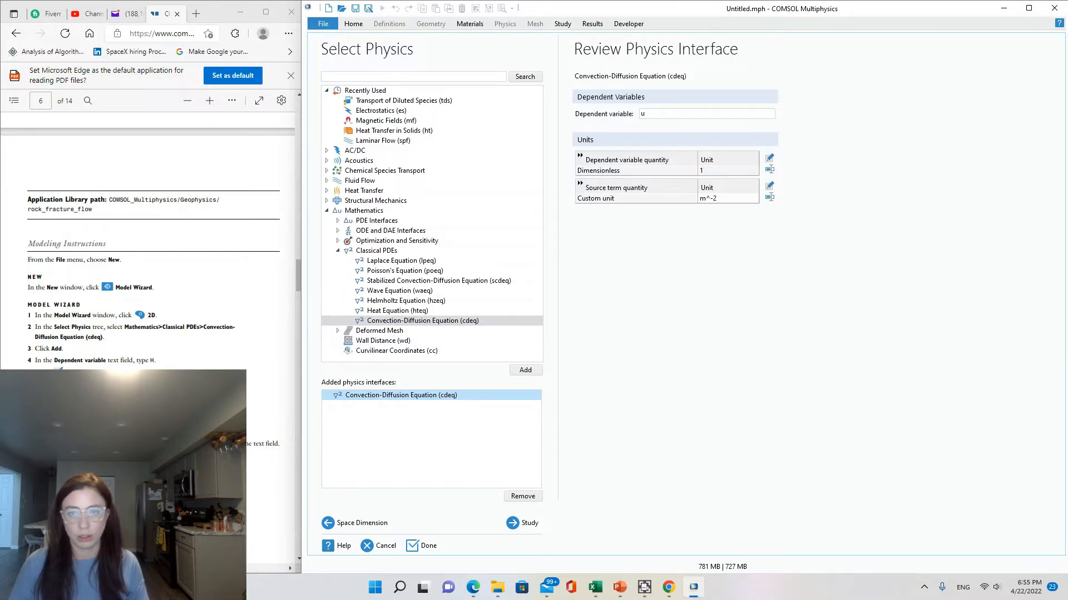
Name the dependent variable of the Convection-Diffusion Equation interface H
double_click(645, 117)
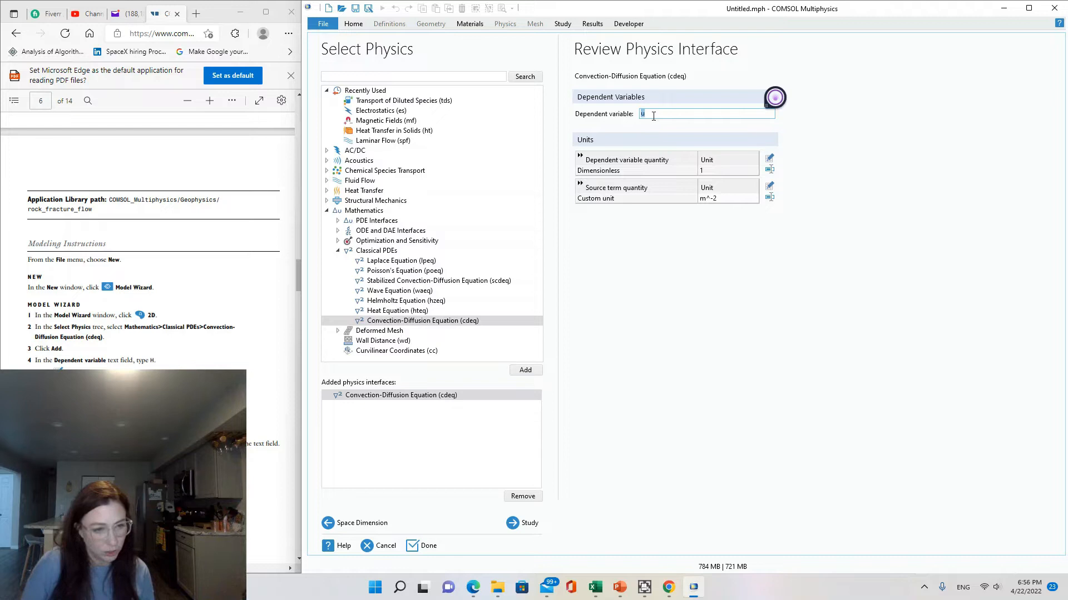
text(H)
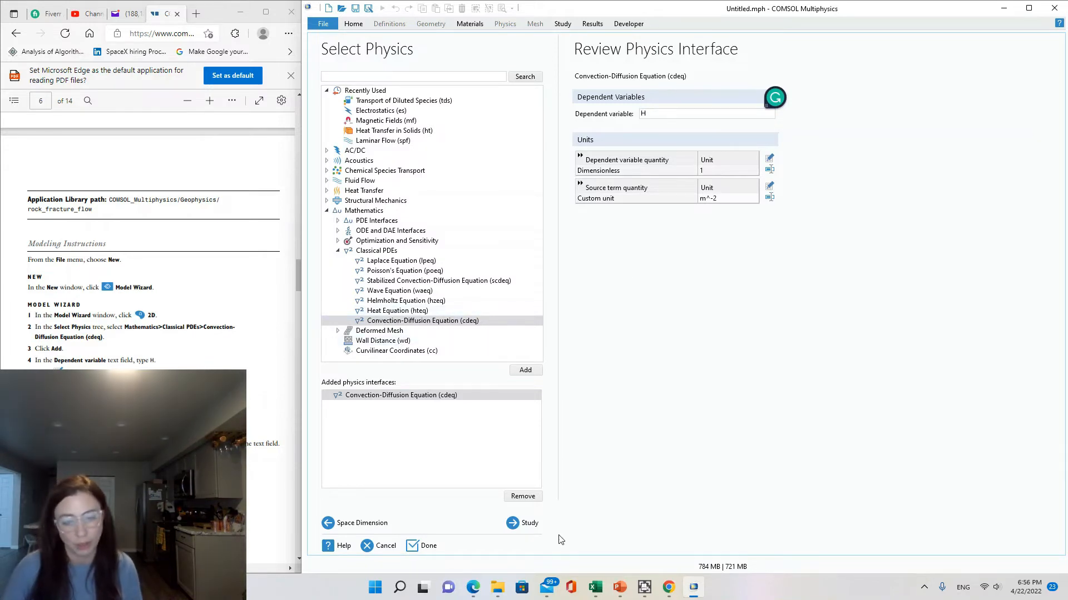
click(533, 525)
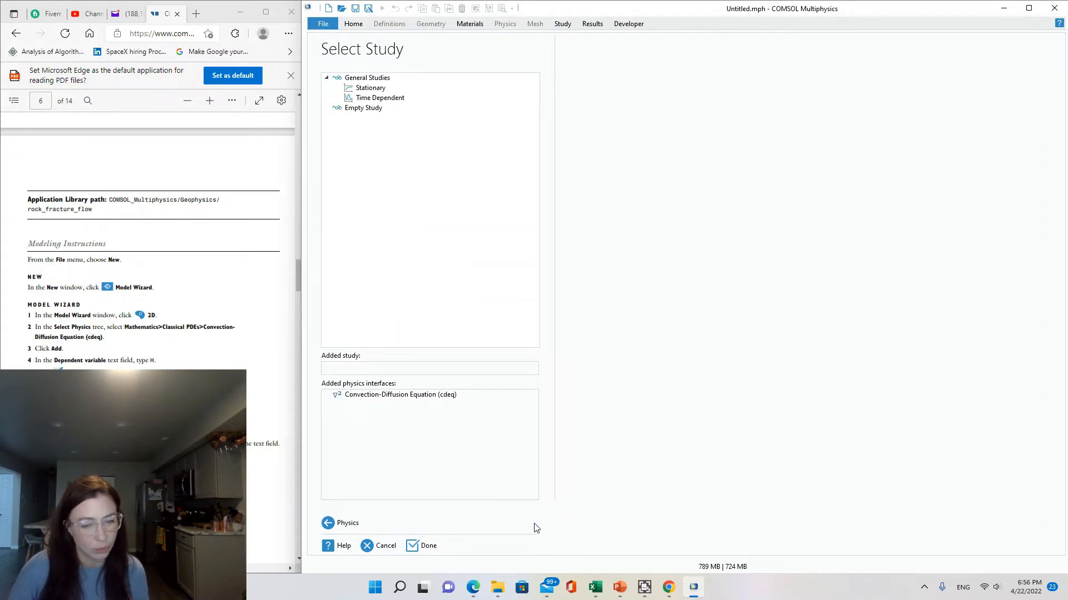
click(330, 523)
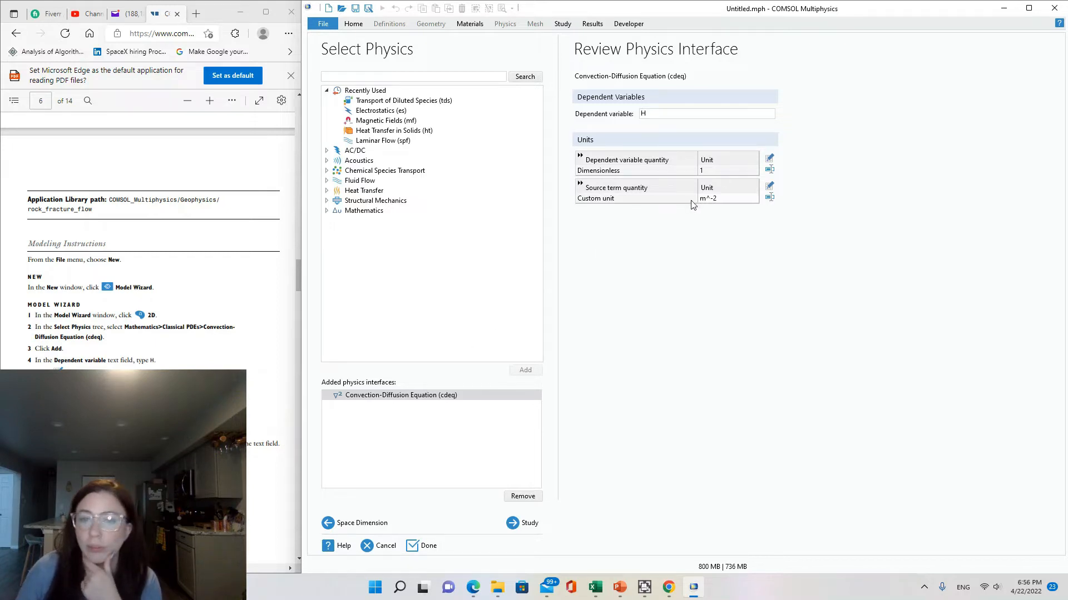
Examine the dependent variable's unit settings and the tutorial's instructions for choosing the physical quantities
click(715, 171)
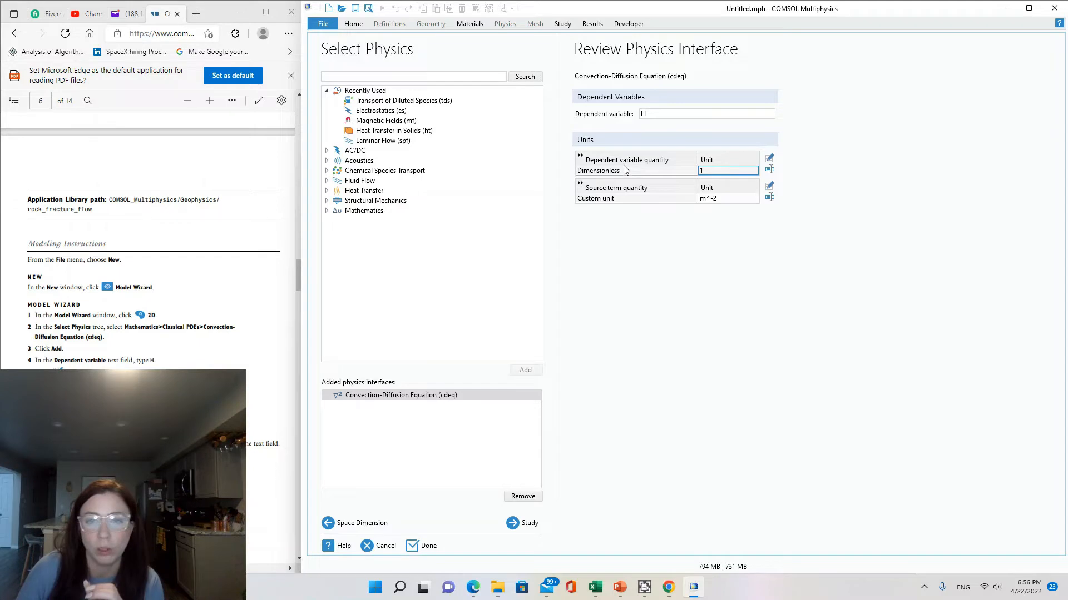
click(580, 159)
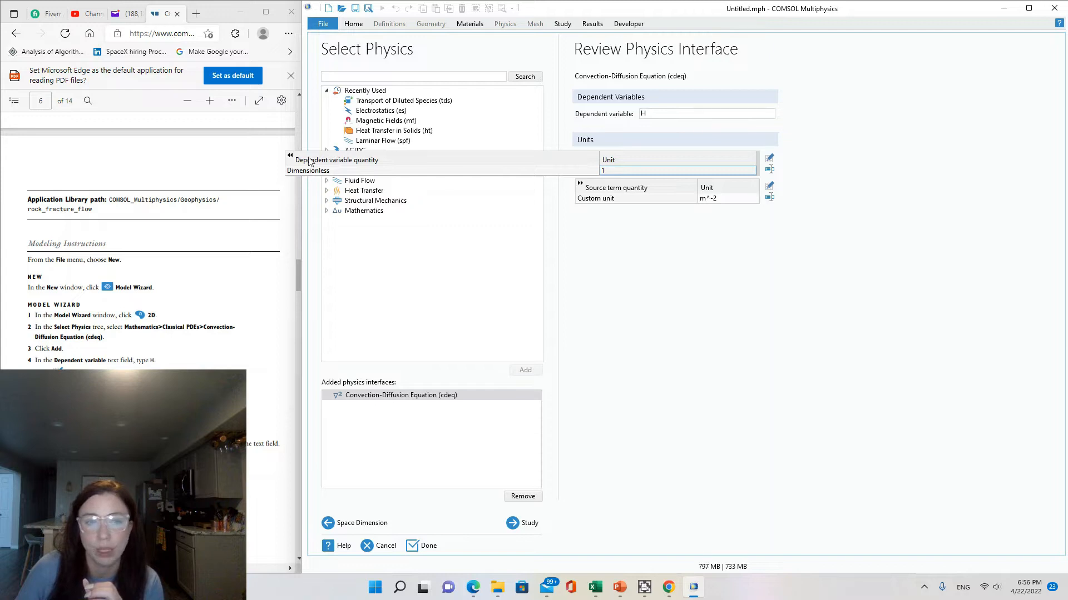
click(289, 156)
click(161, 290)
scroll(161, 290, down, 4)
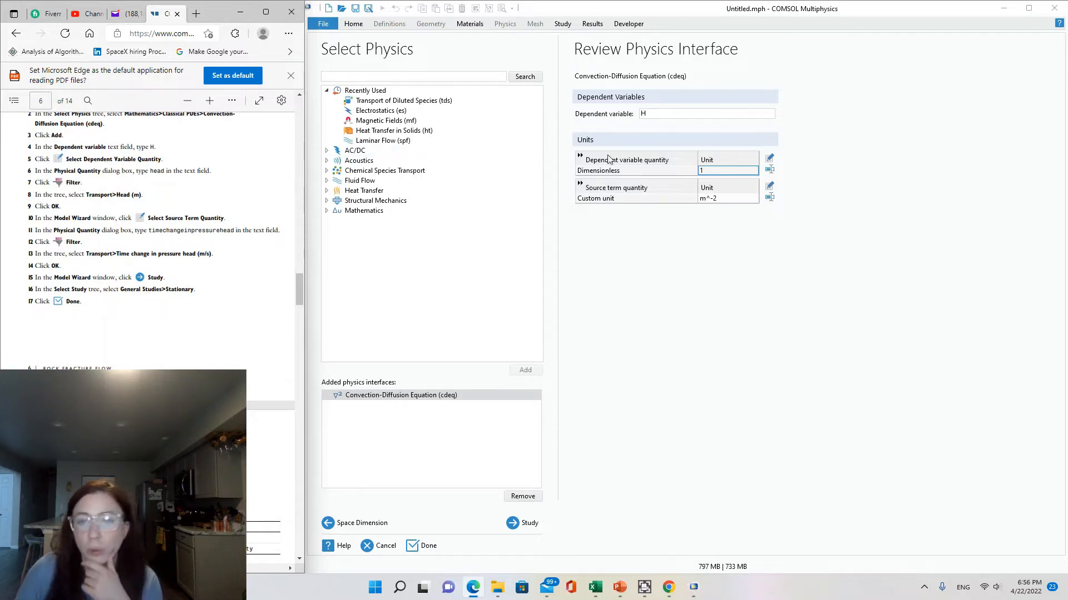
click(717, 171)
key(shift+Tab)
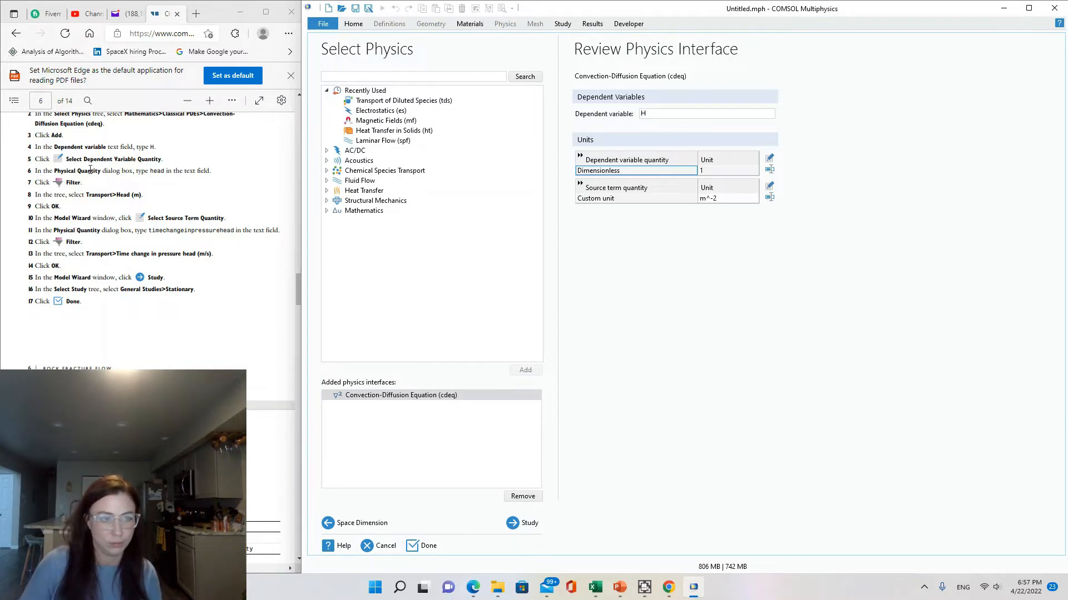
Set the dependent variable quantity to Head (m), filtering the physical quantities by "head"
click(769, 160)
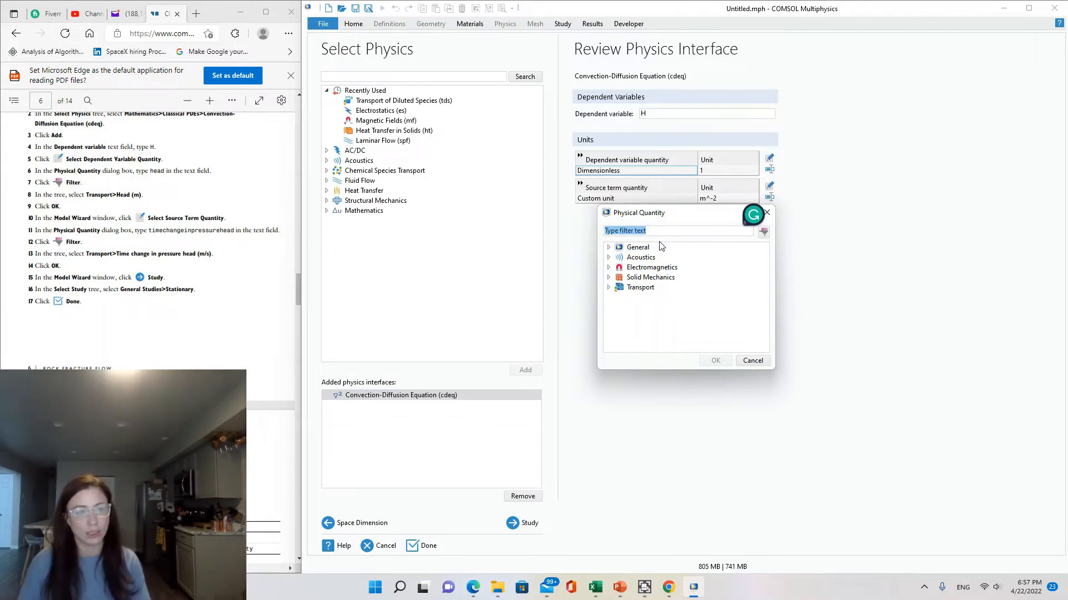
text(head)
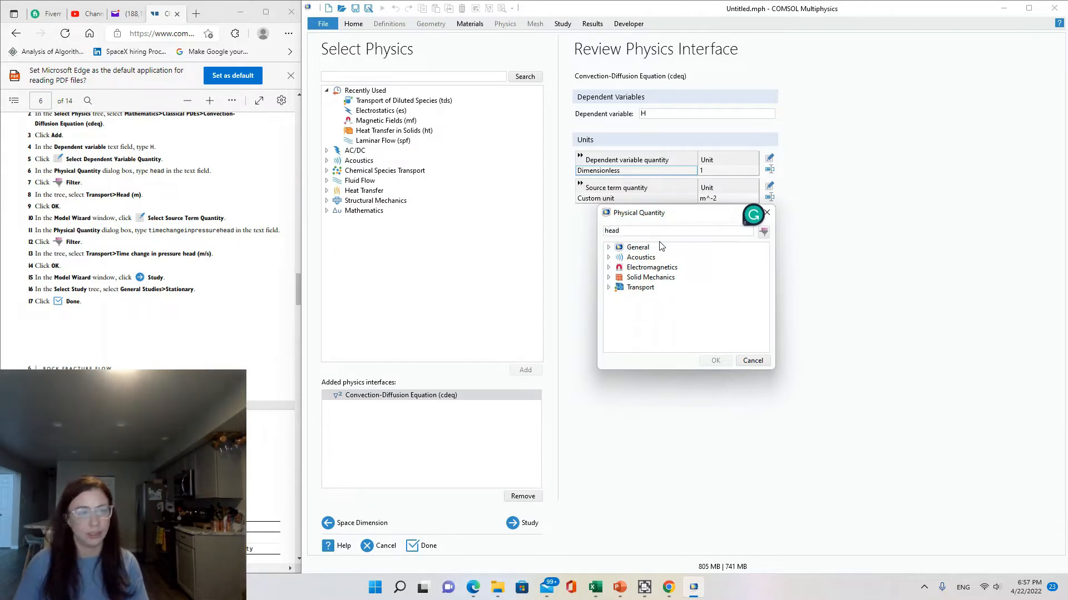
click(763, 232)
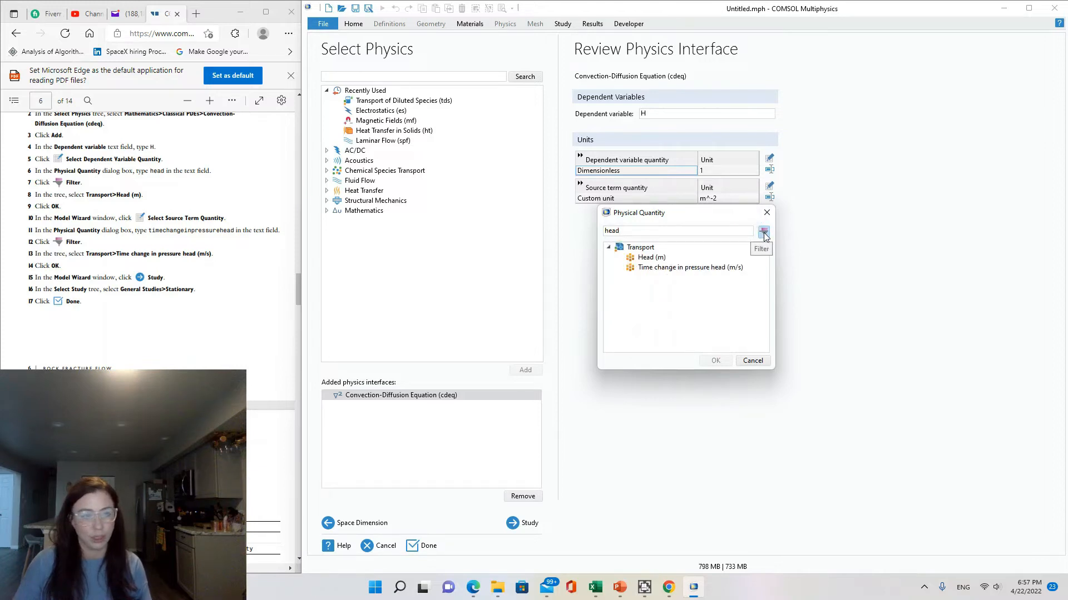
click(645, 258)
click(716, 360)
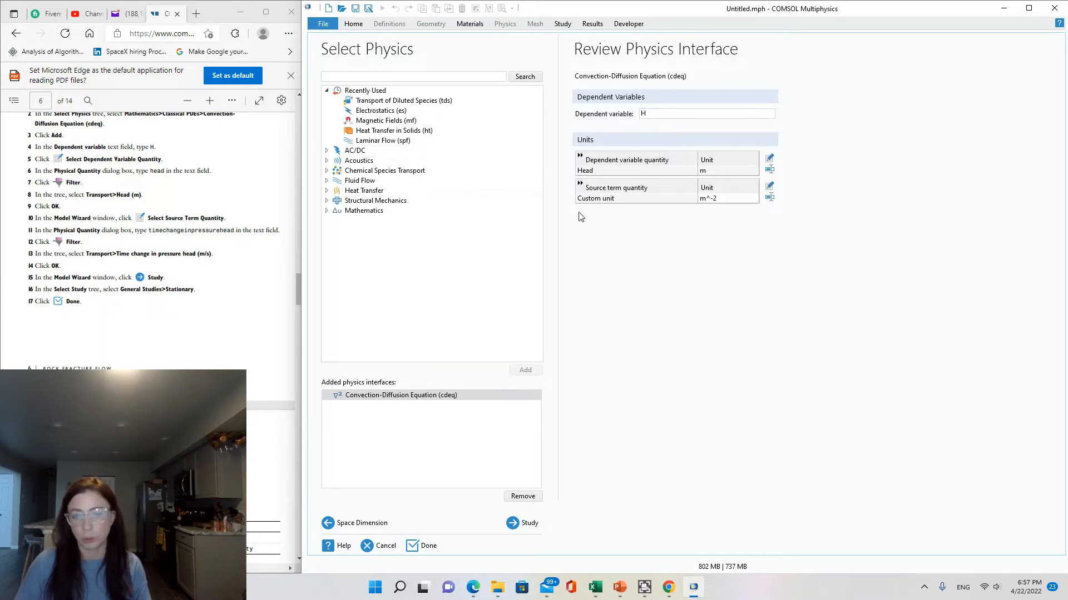
Set the source term quantity to Time change in pressure head (m/s), filtering the physical quantities by "timechangeinpressurehead"
click(769, 187)
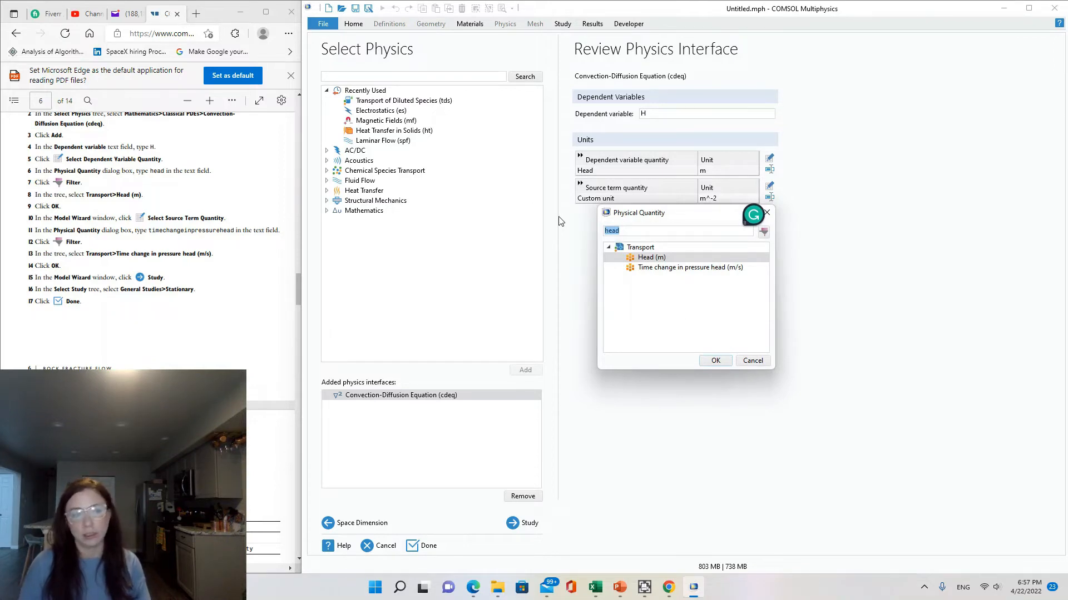
text(timechane)
key(BackSpace)
text(gei)
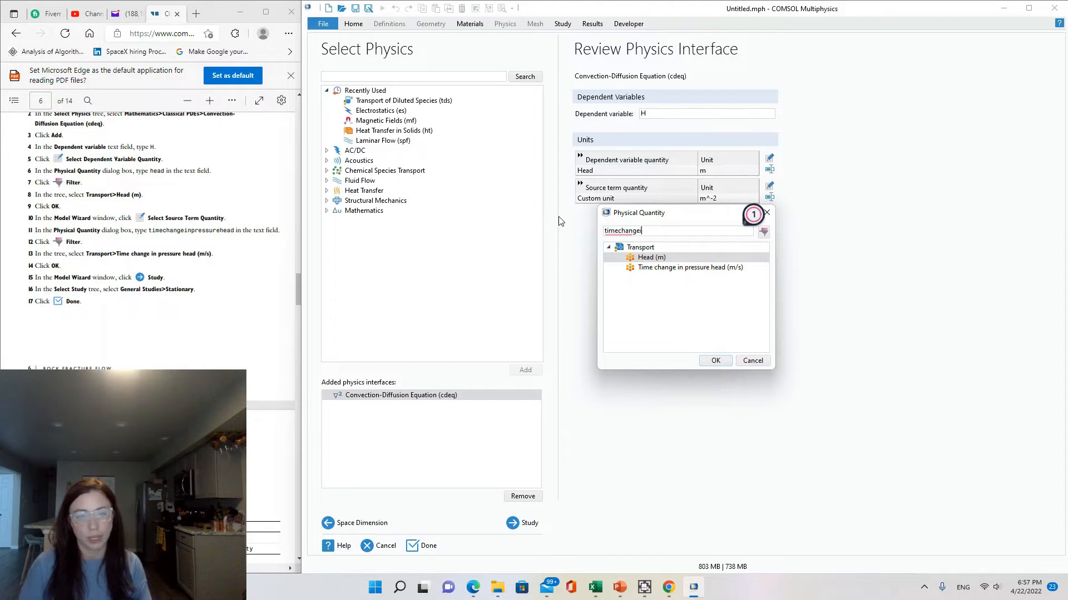
text(npressurehead)
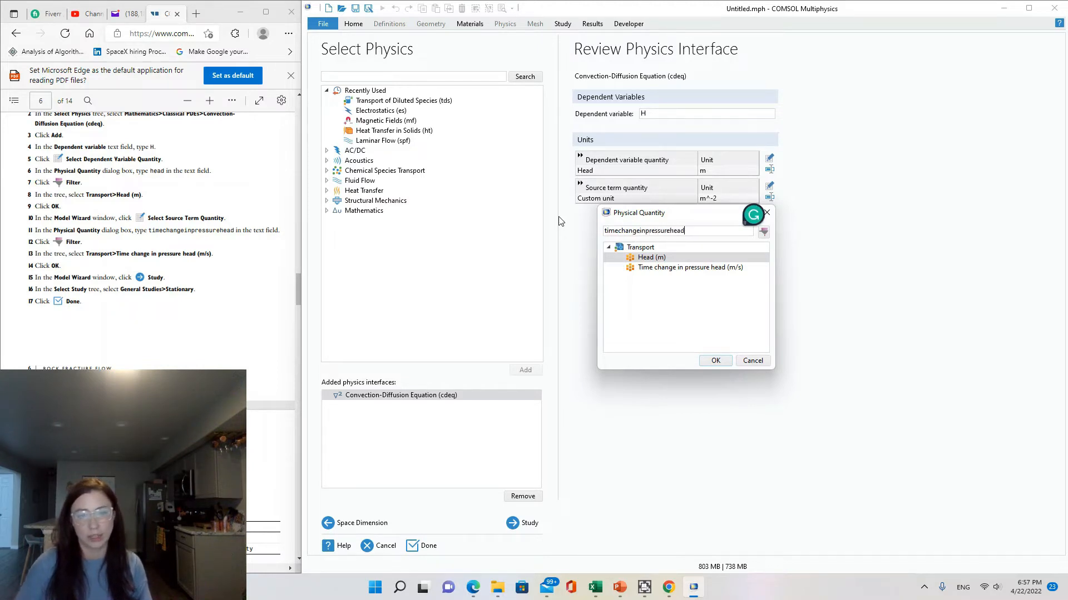
click(764, 231)
click(709, 257)
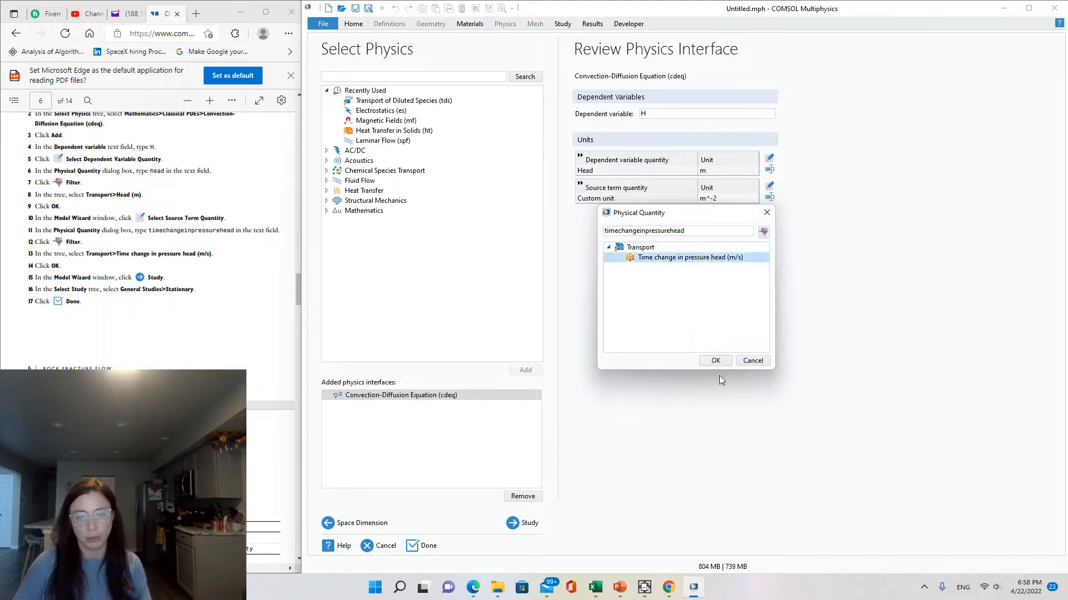
click(717, 361)
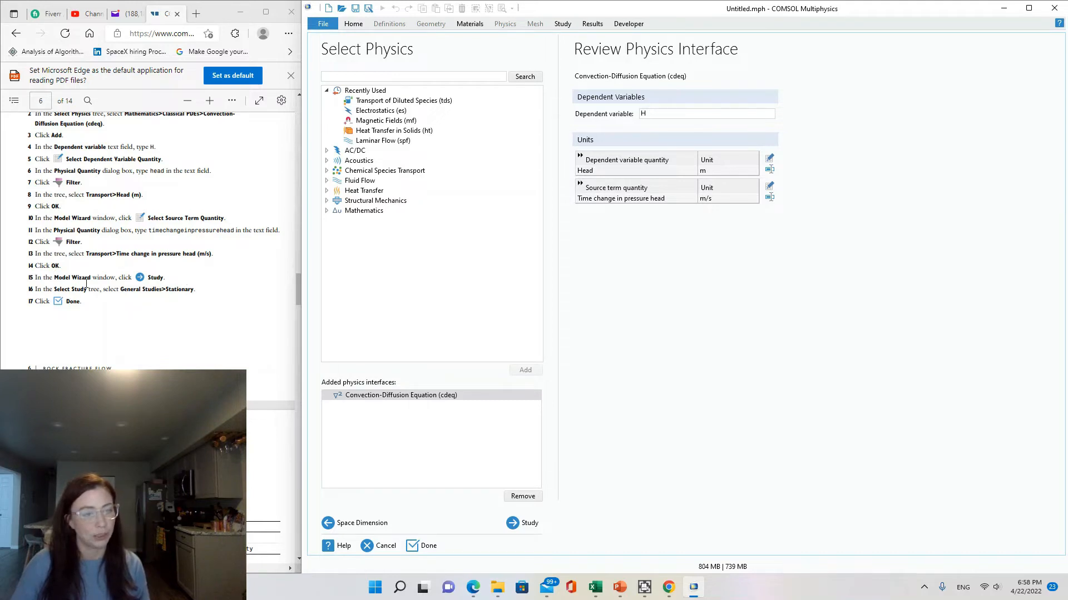
Choose a Stationary study for the model and finish the Model Wizard
click(521, 523)
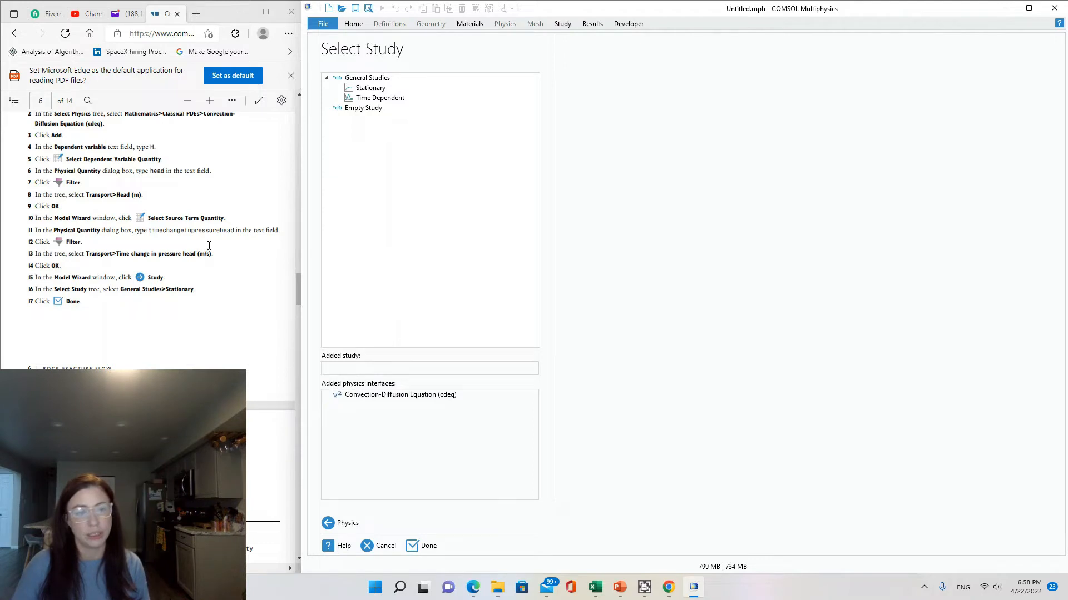
click(370, 88)
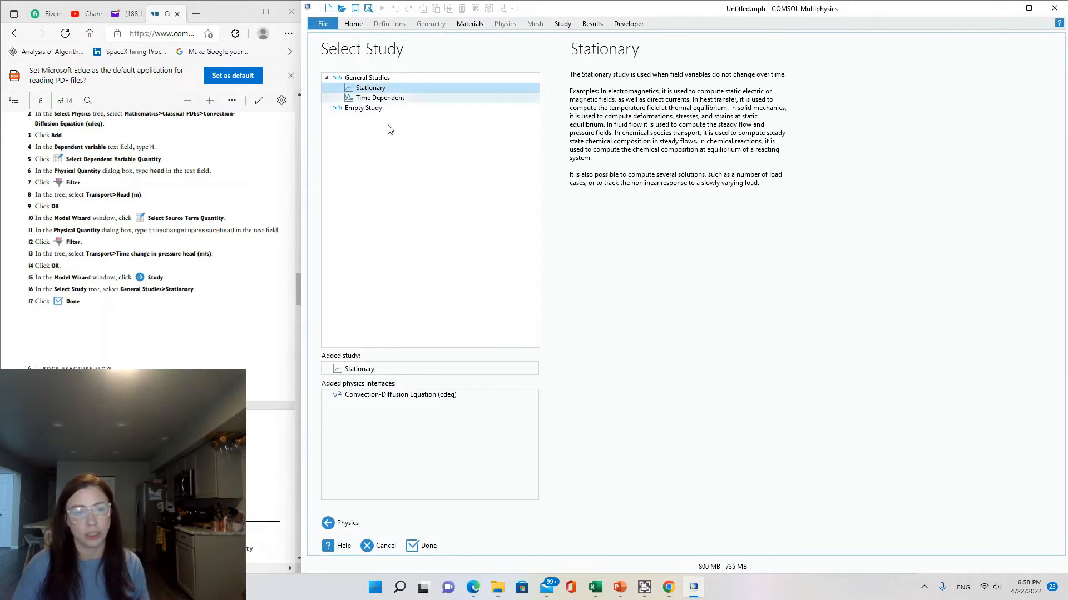
click(425, 545)
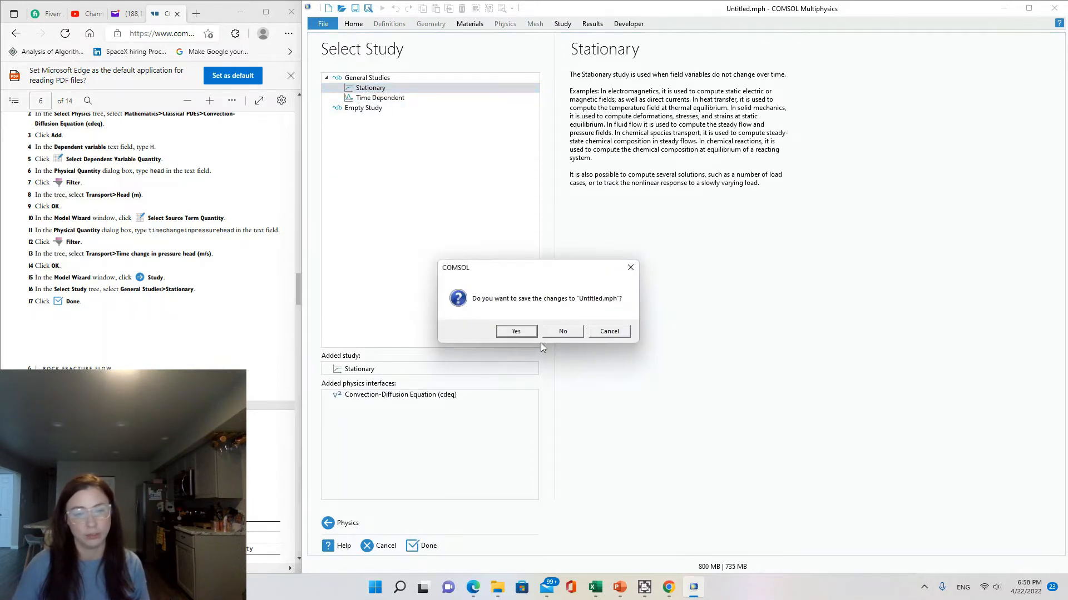
click(514, 332)
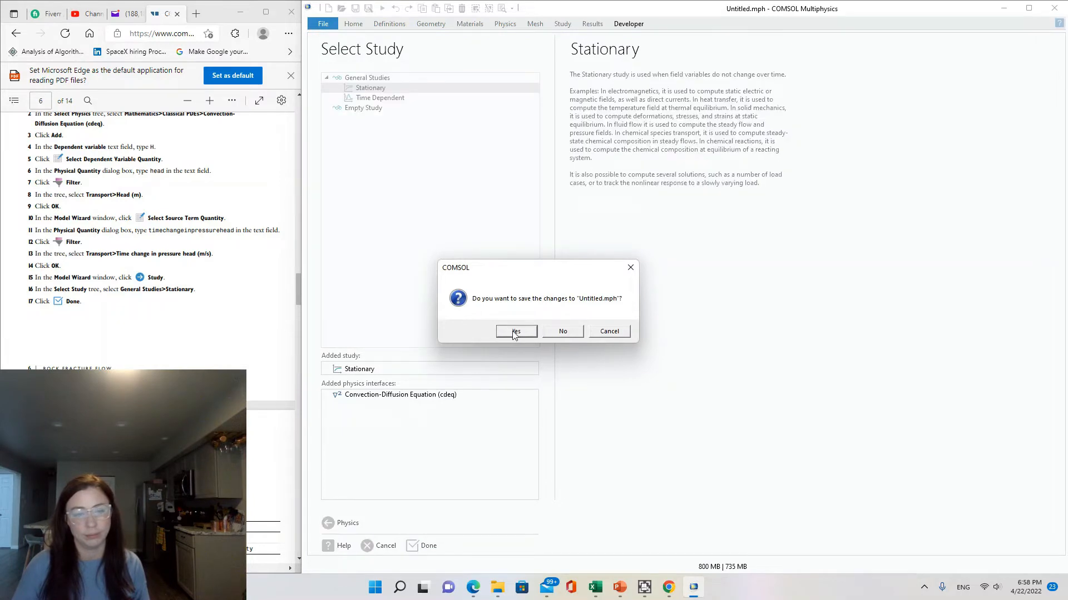
click(515, 332)
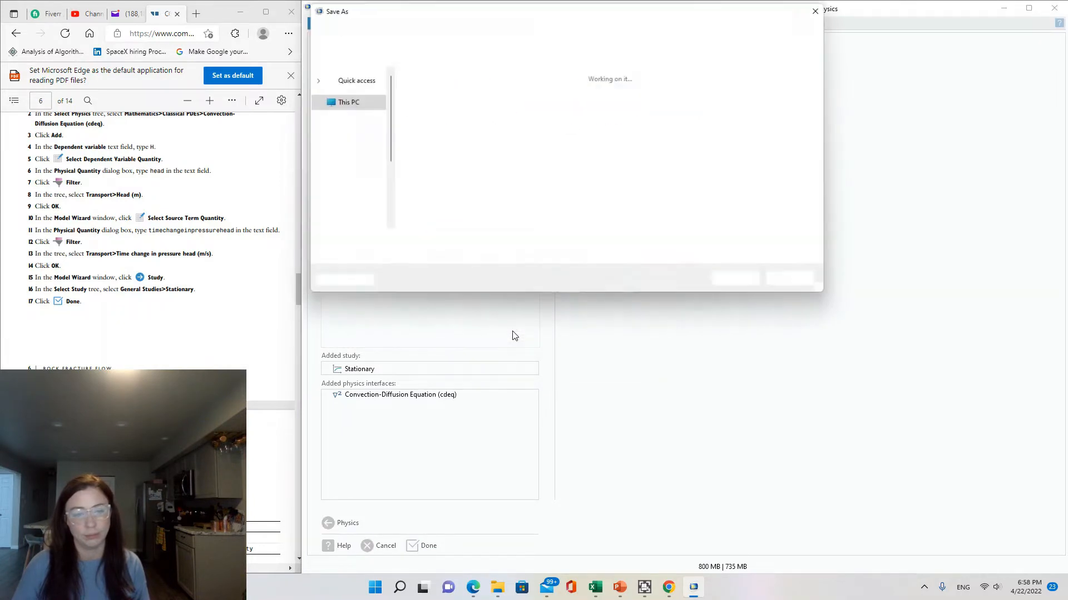
click(800, 283)
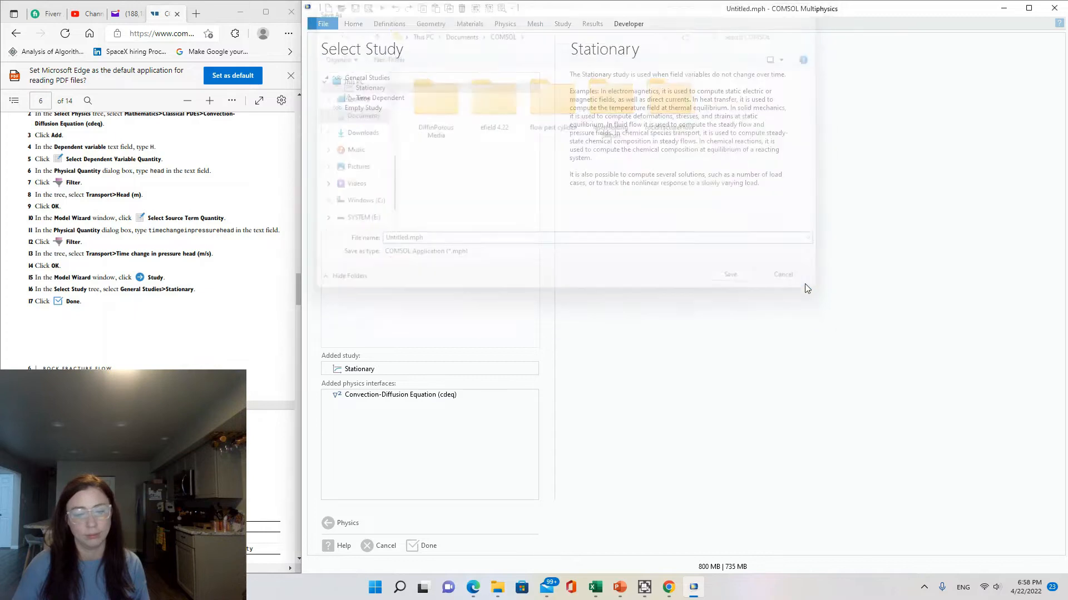
Finish the Model Wizard without saving Untitled.mph, and save the new model as flowInRockFracture in the COMSOL documents folder
click(404, 546)
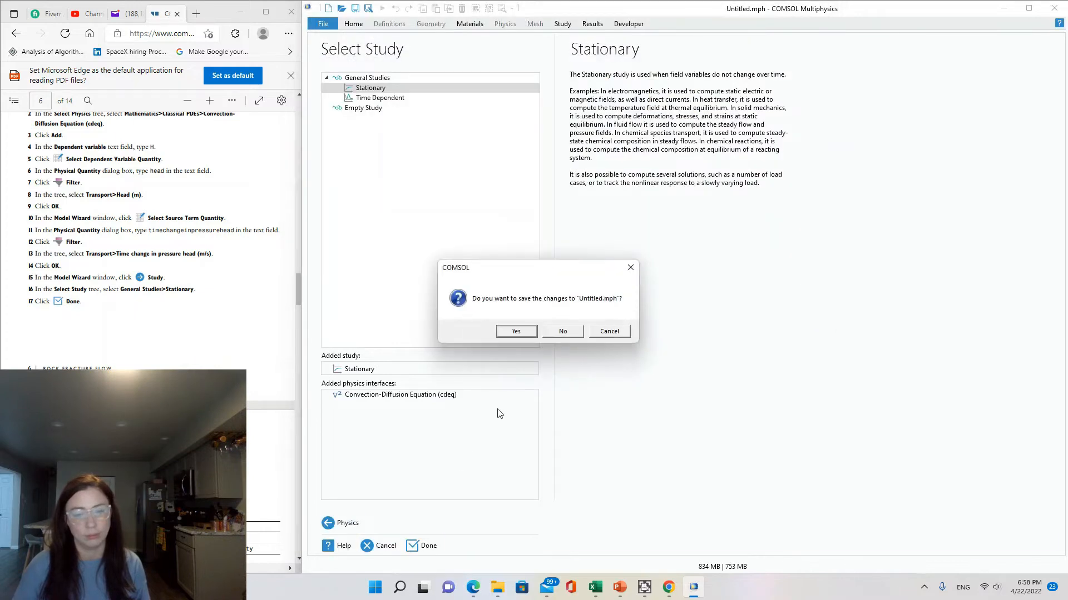
click(565, 328)
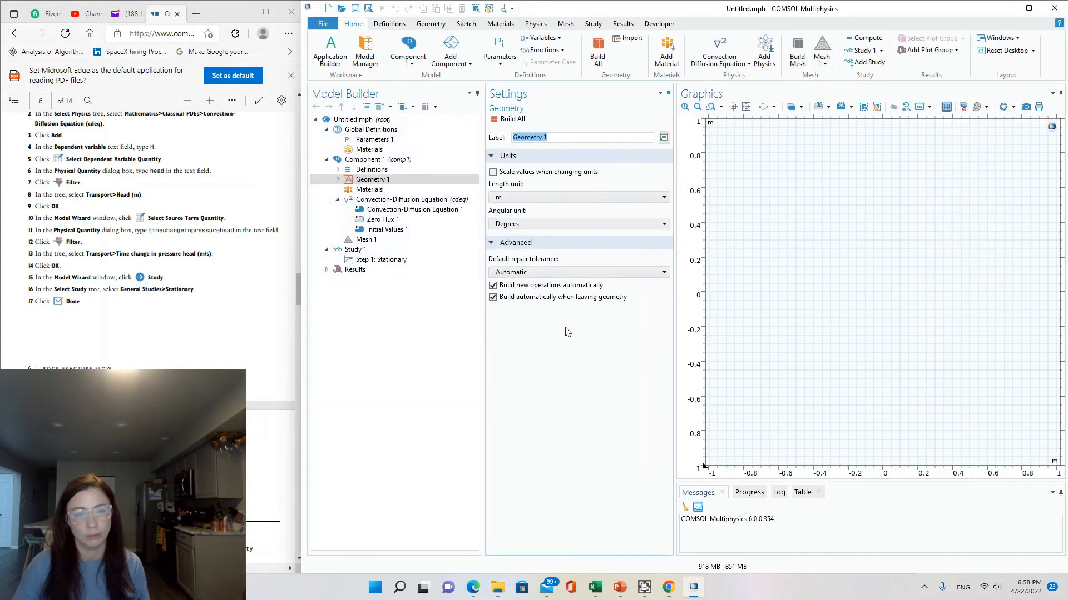
key(ctrl+s)
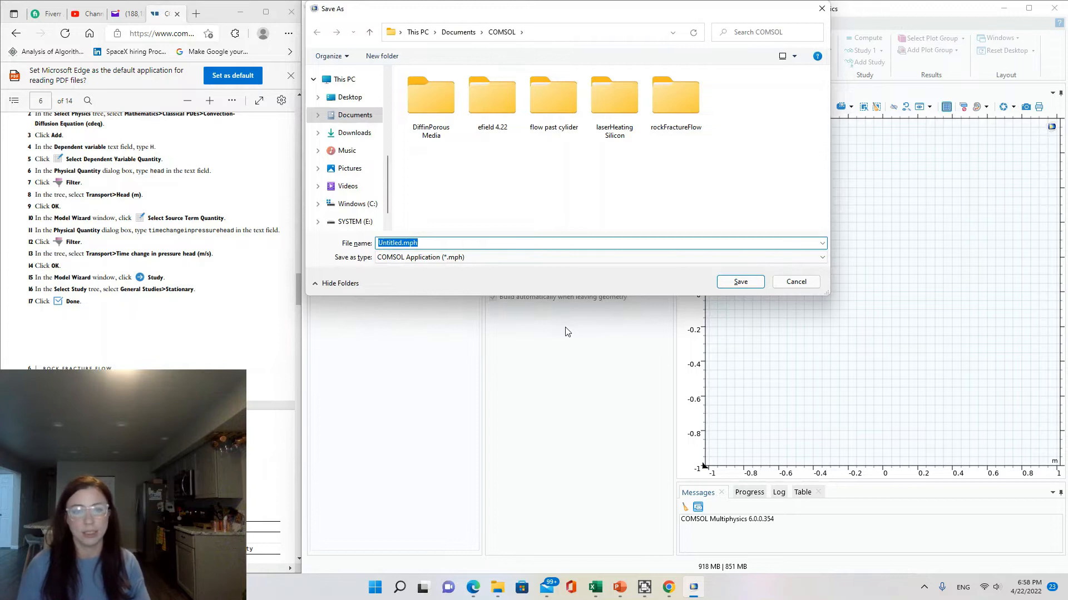
text(f)
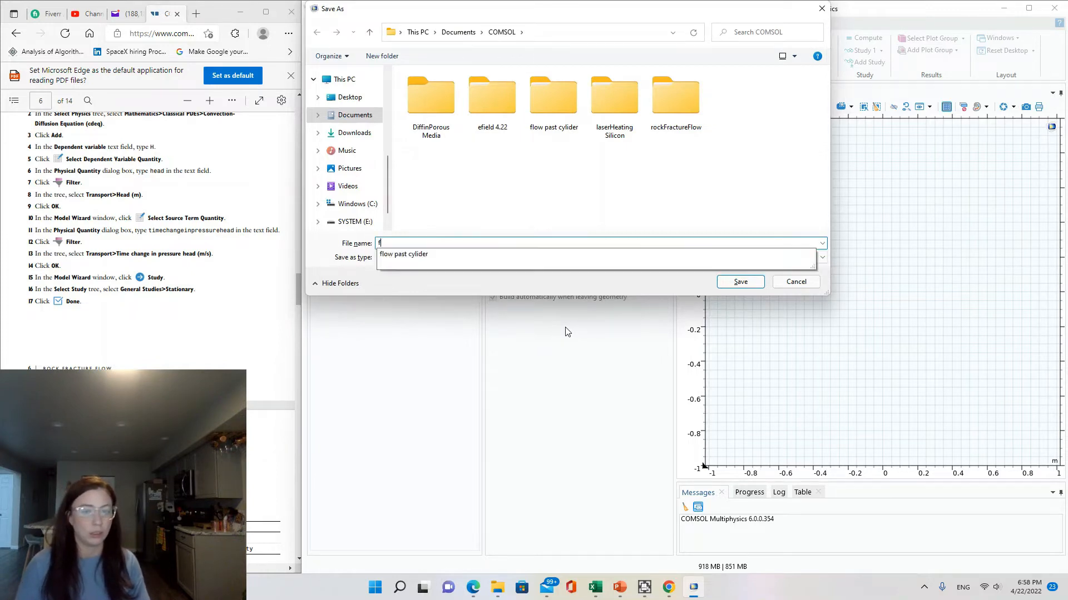
text(lowlnR)
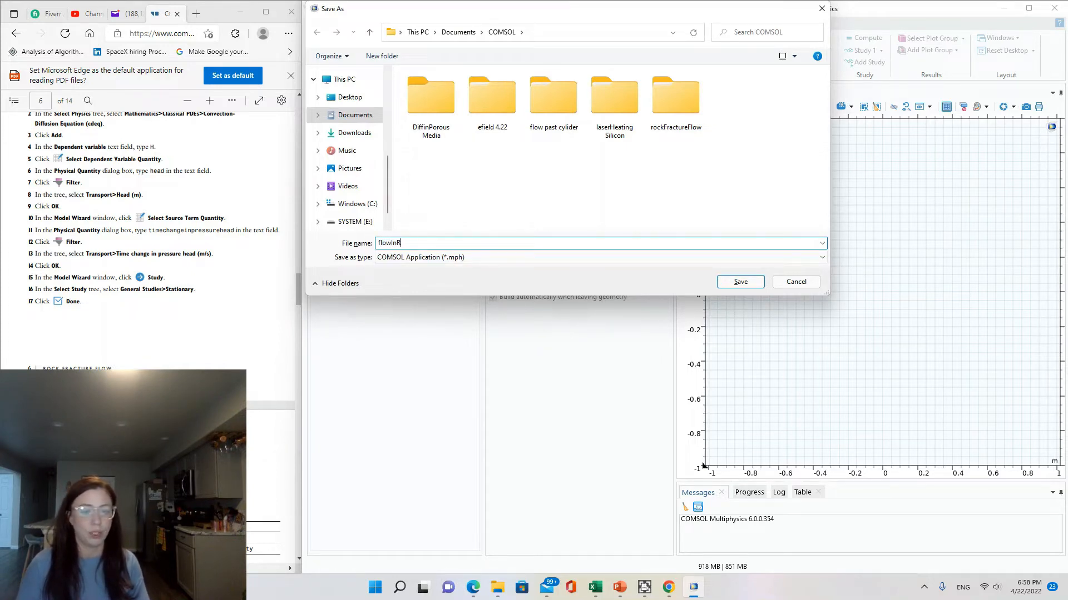
text(ockFeact)
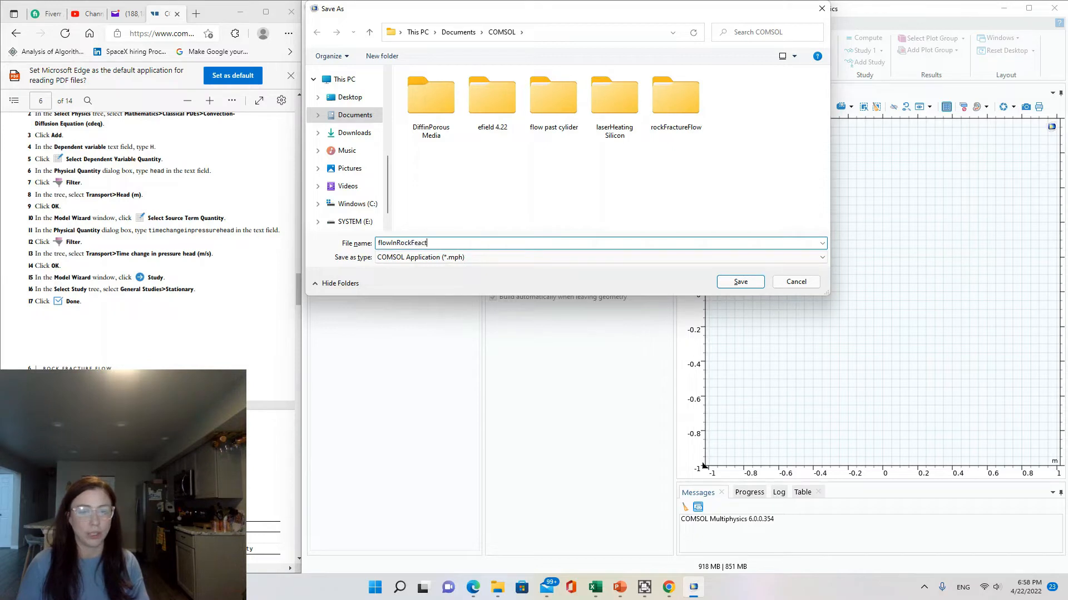
text(racture)
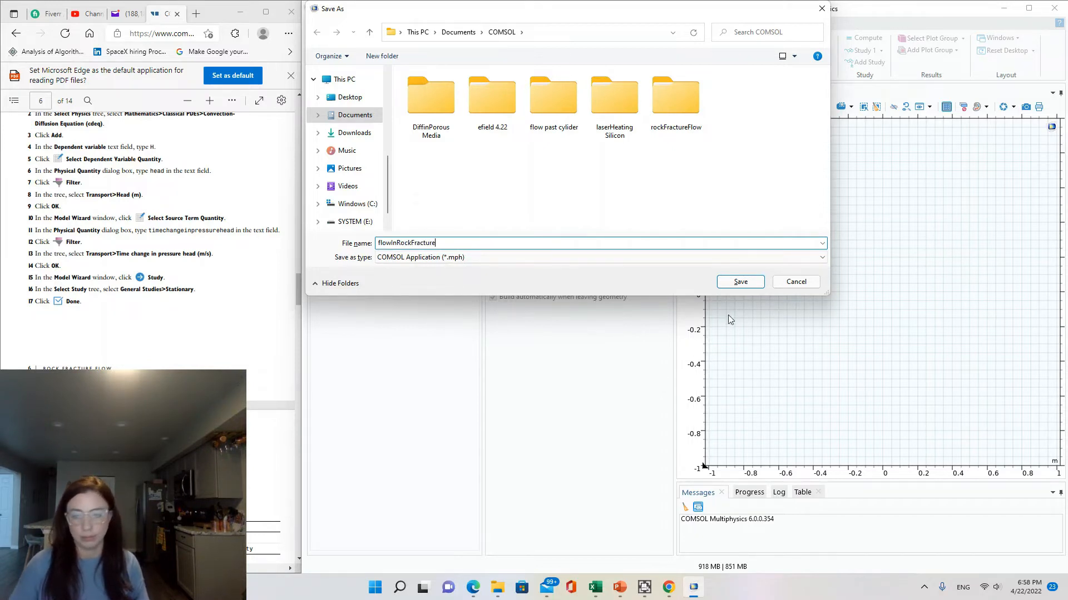
click(731, 284)
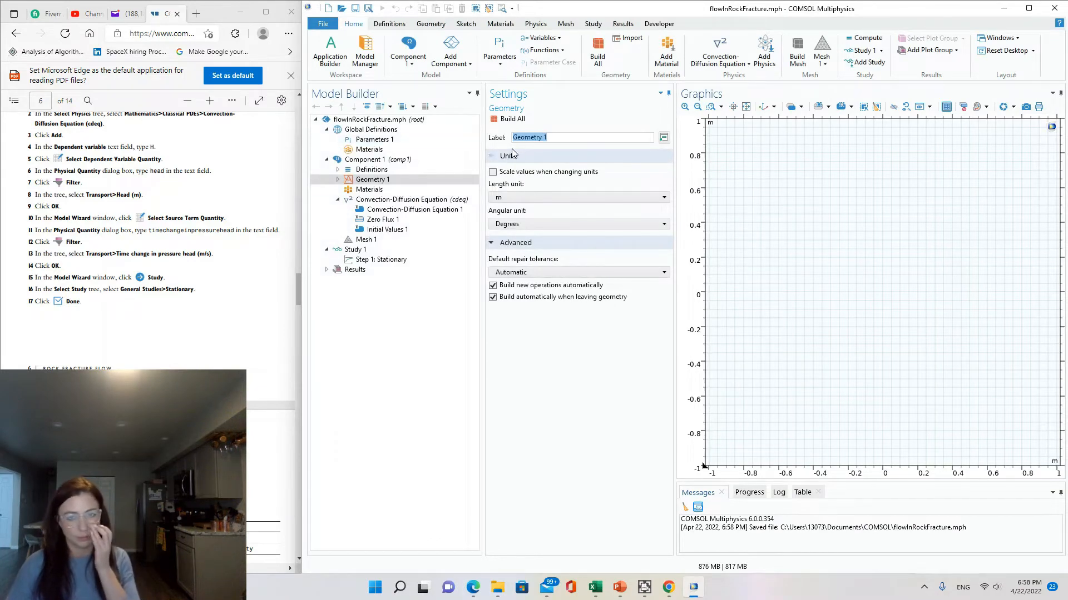
Define the global parameter rho with the expression 1000[kg/m^3] and the description "fluid density"
scroll(135, 300, down, 5)
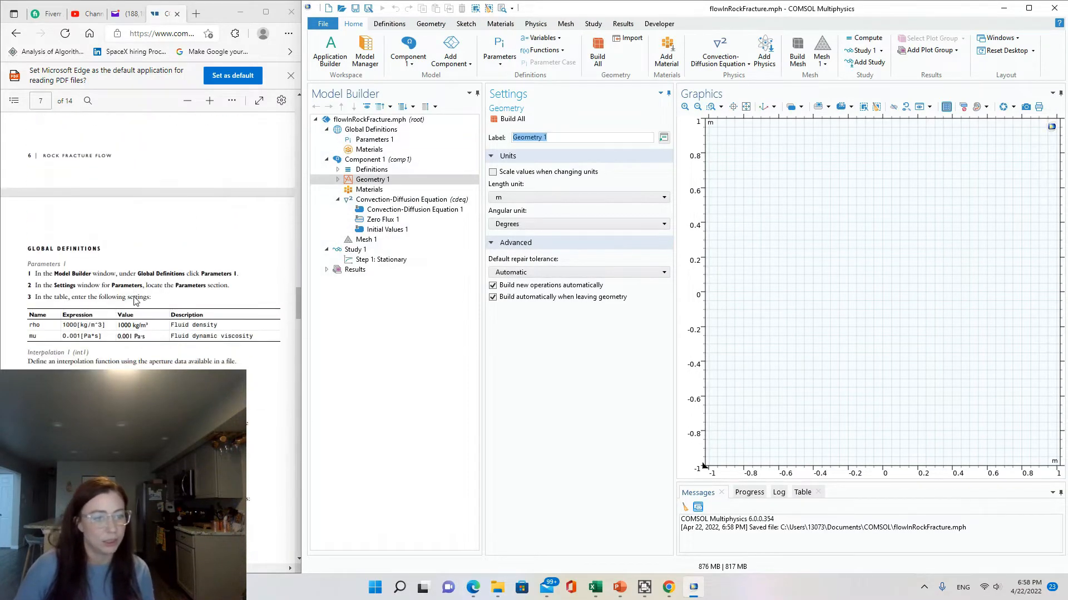
scroll(136, 300, up, 1)
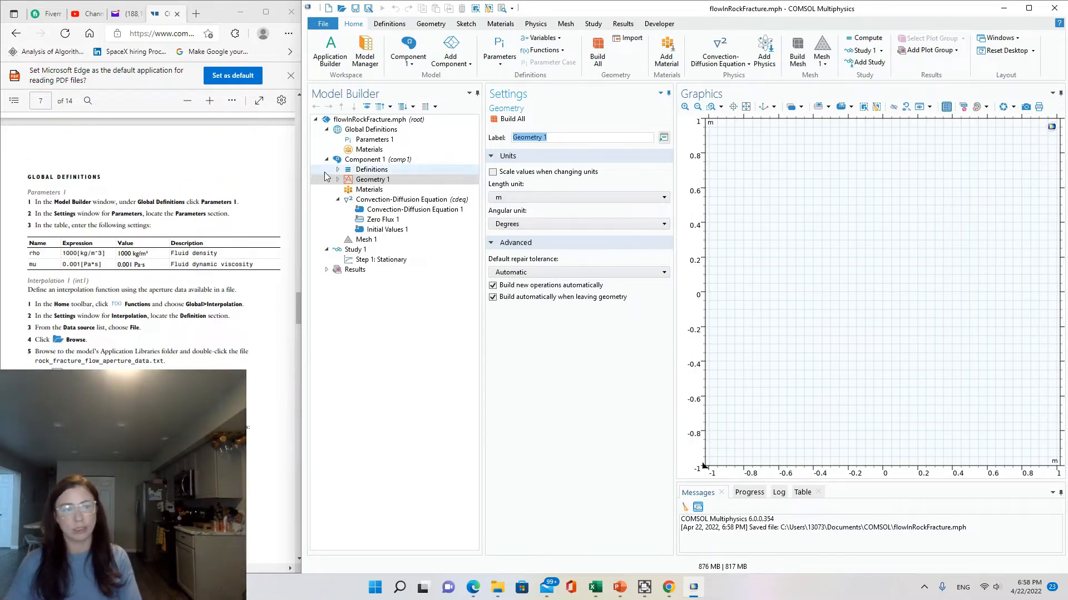
click(370, 140)
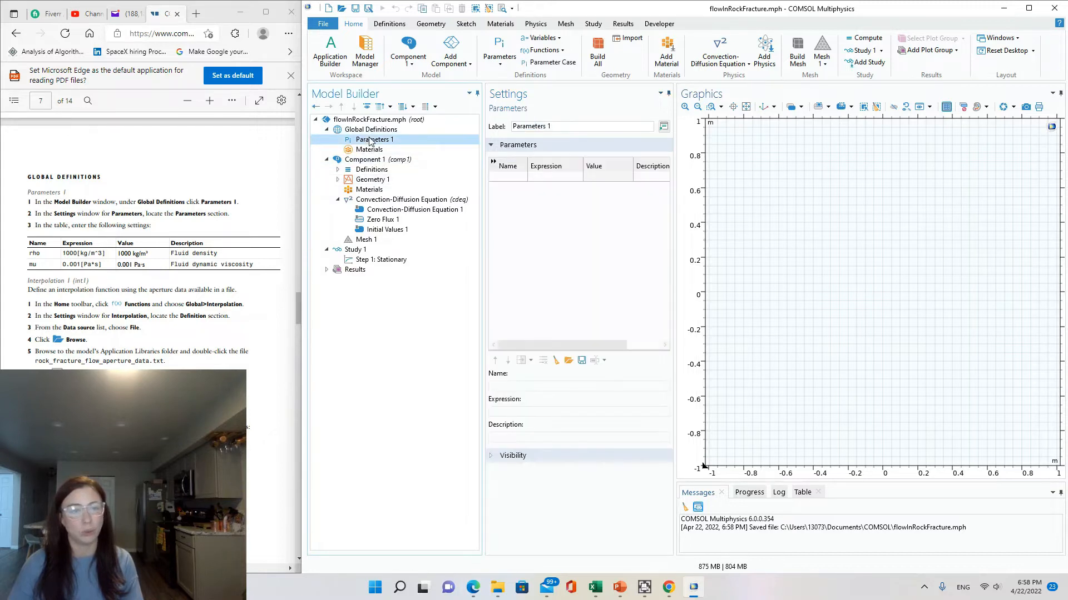
click(513, 177)
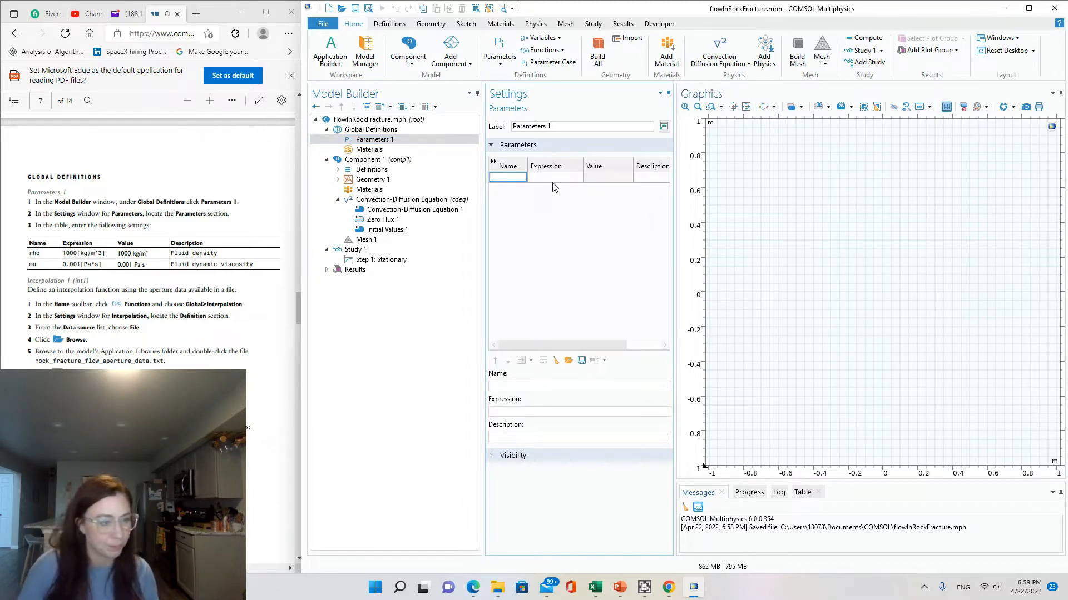
text(rho)
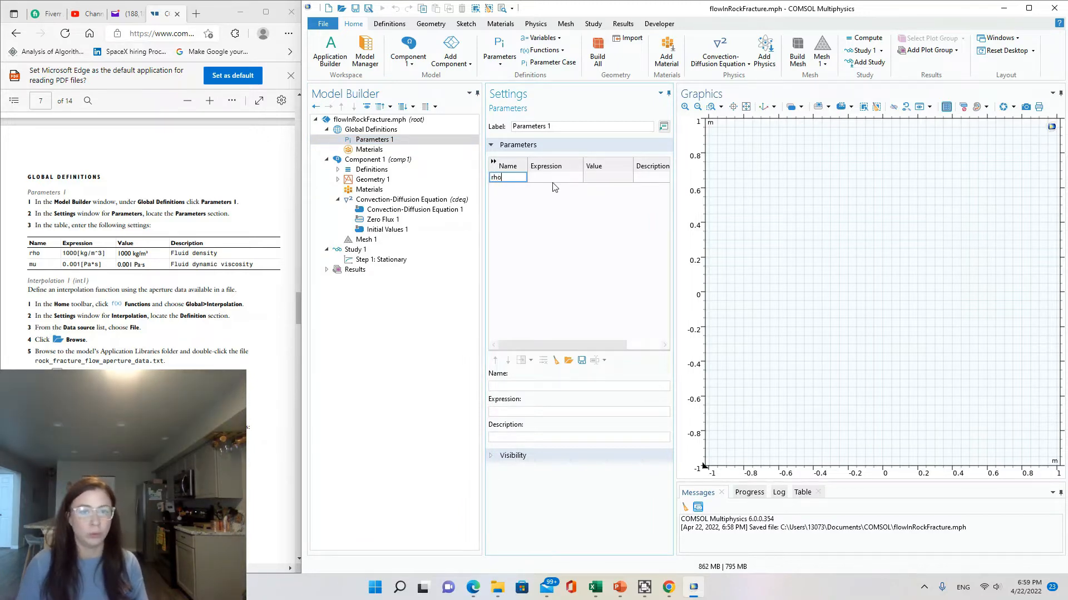
key(Tab)
text(1000)
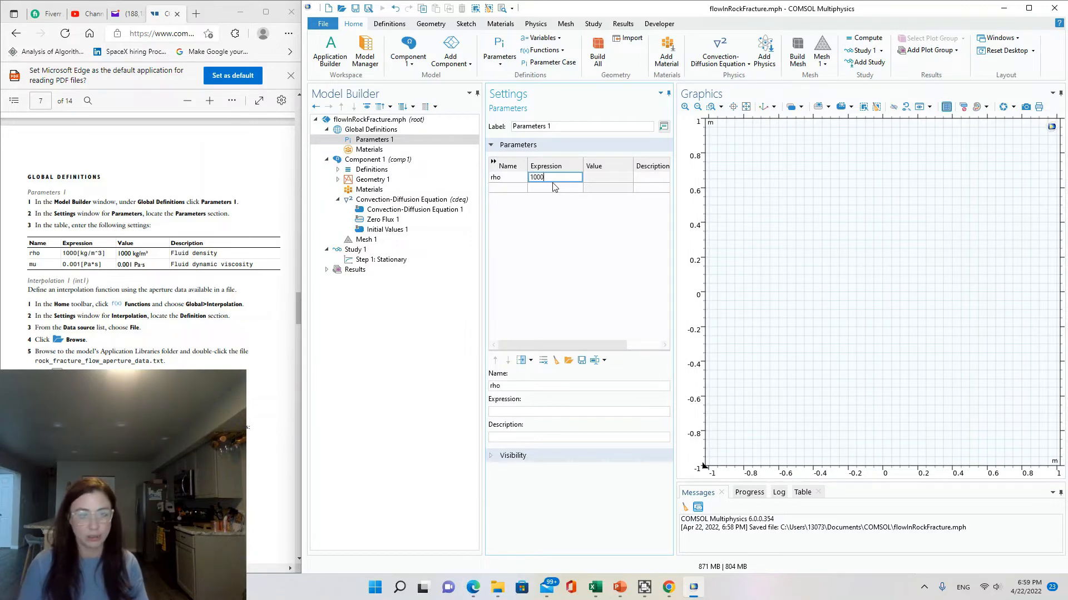
text([k)
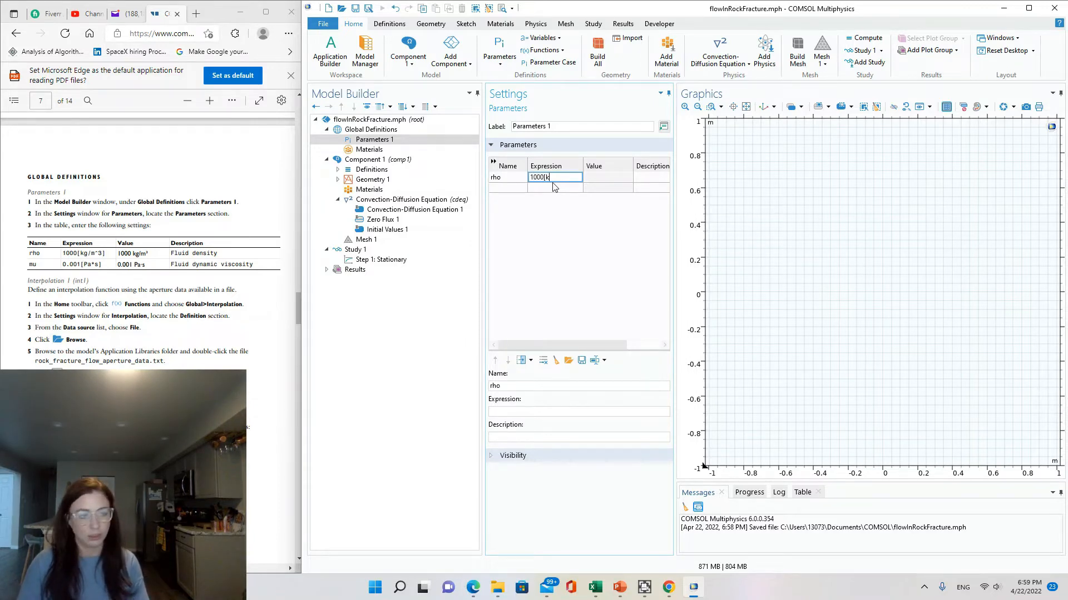
text(g/m^3)
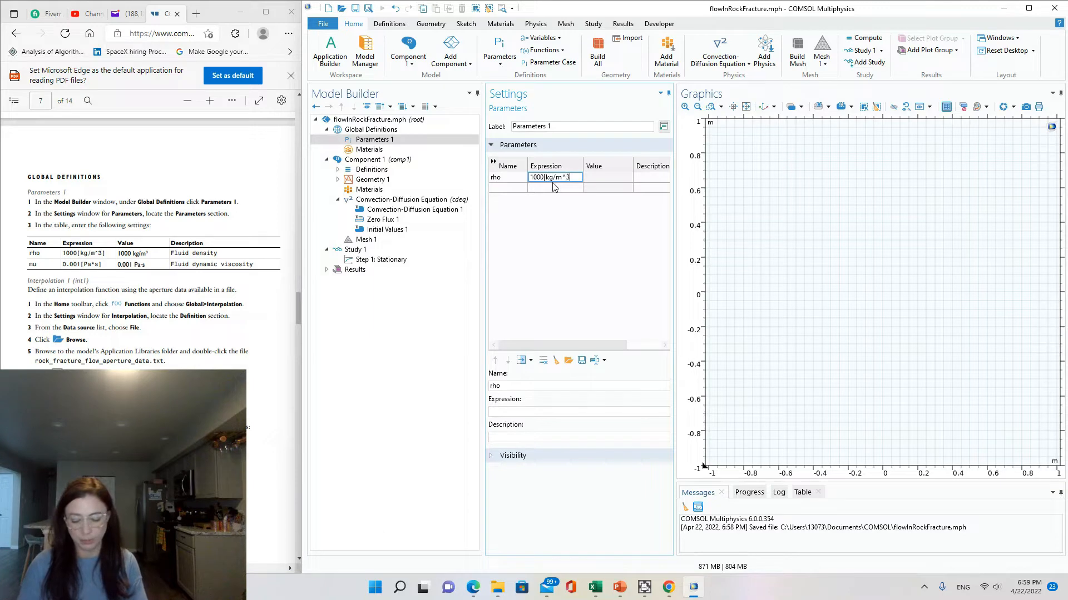
key(Tab)
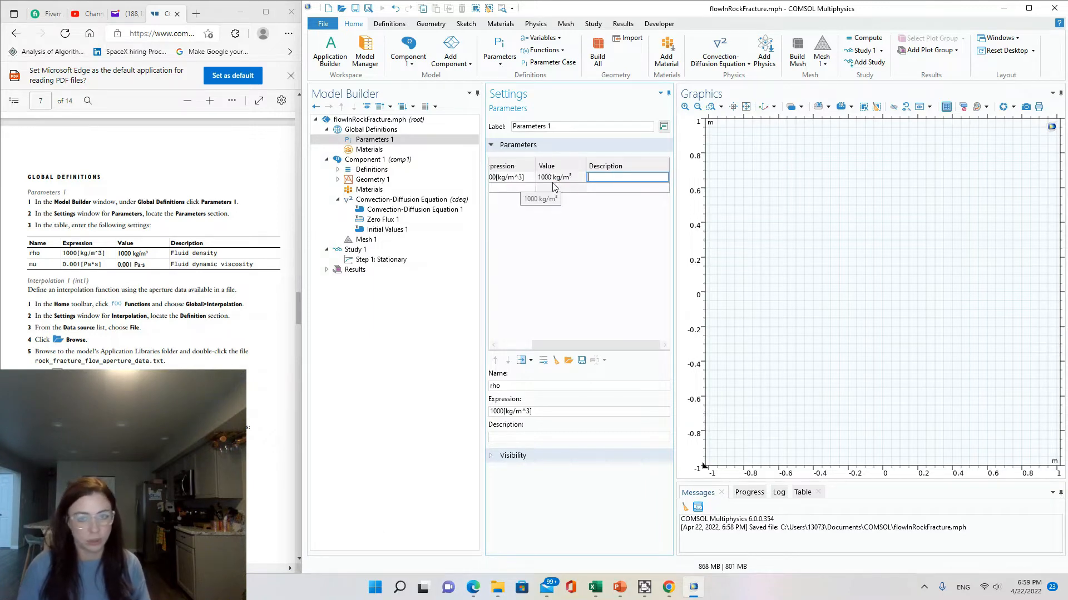
text(fluid denst)
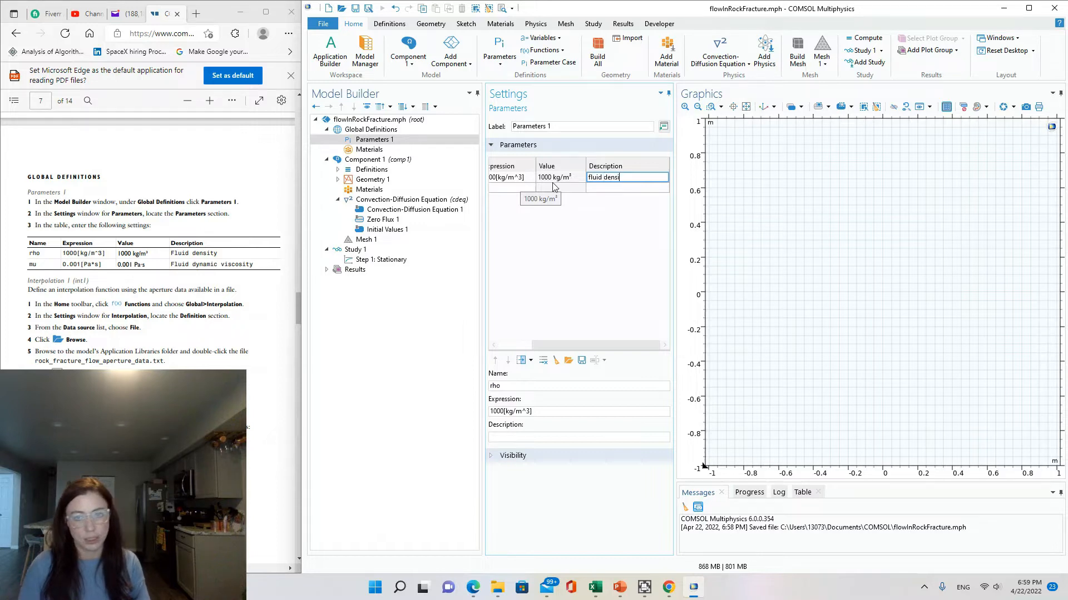
text(ty)
key(Tab)
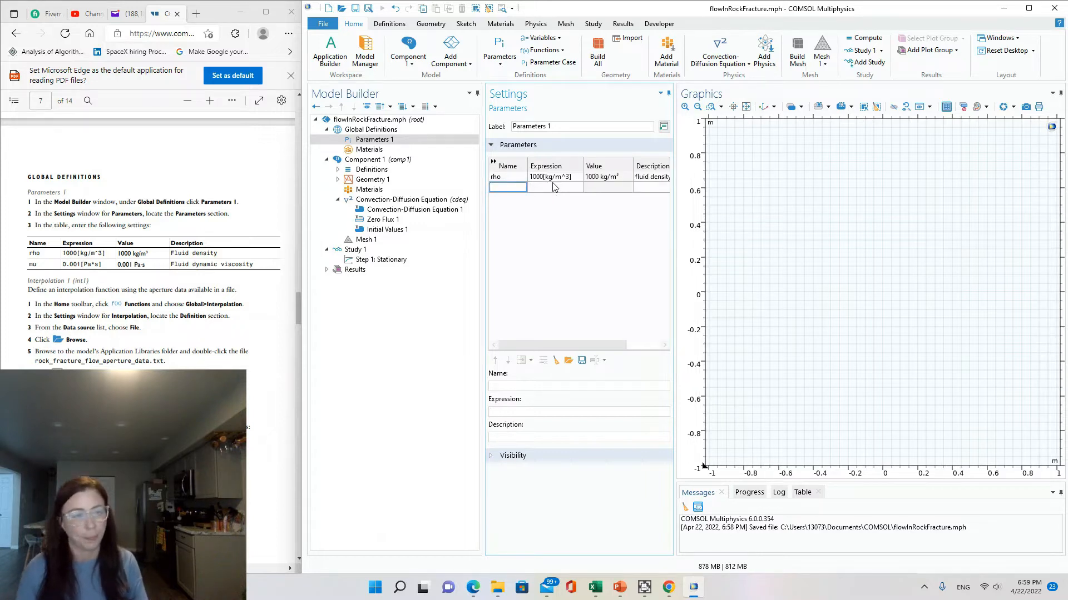
Define the global parameter mu with the expression 0.001[Pa*s] and the description "fluid dynamic viscosity"
text(mu)
key(Tab)
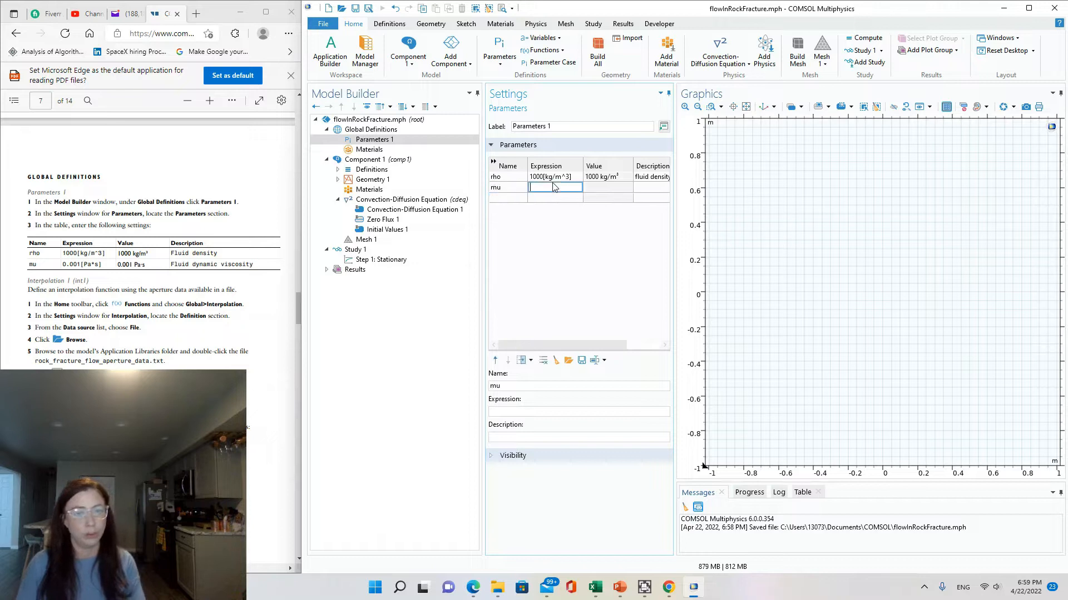
text(0.001[Pa*s)
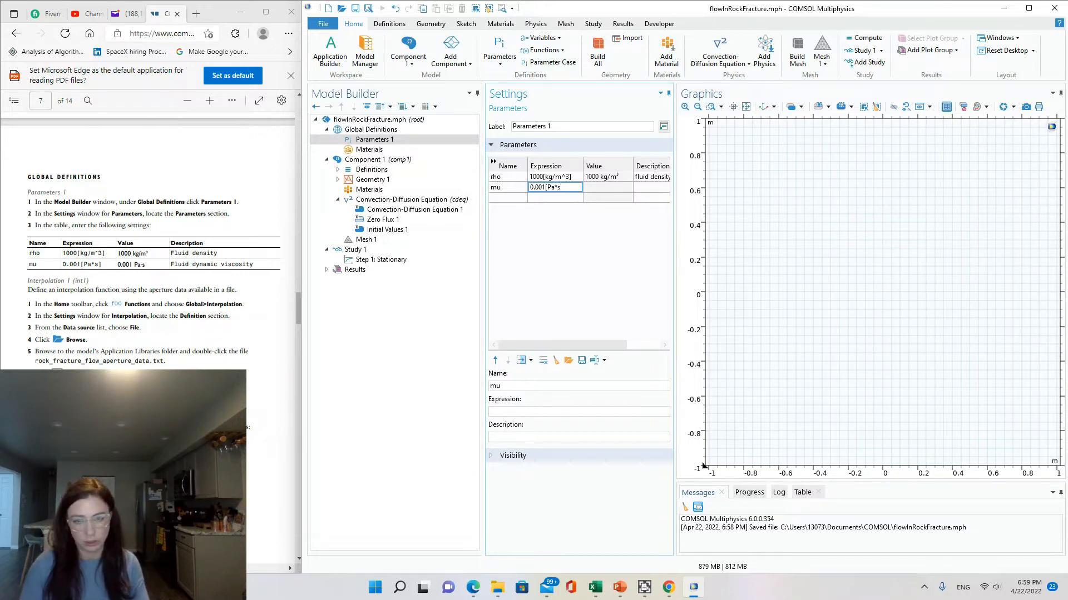
key(Tab)
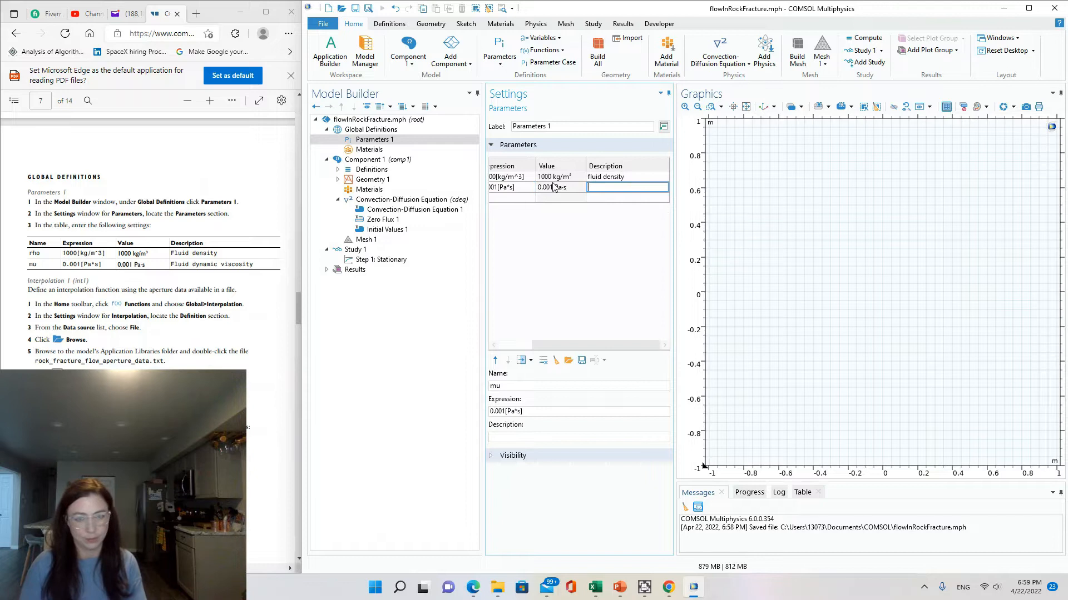
text(fluid dy)
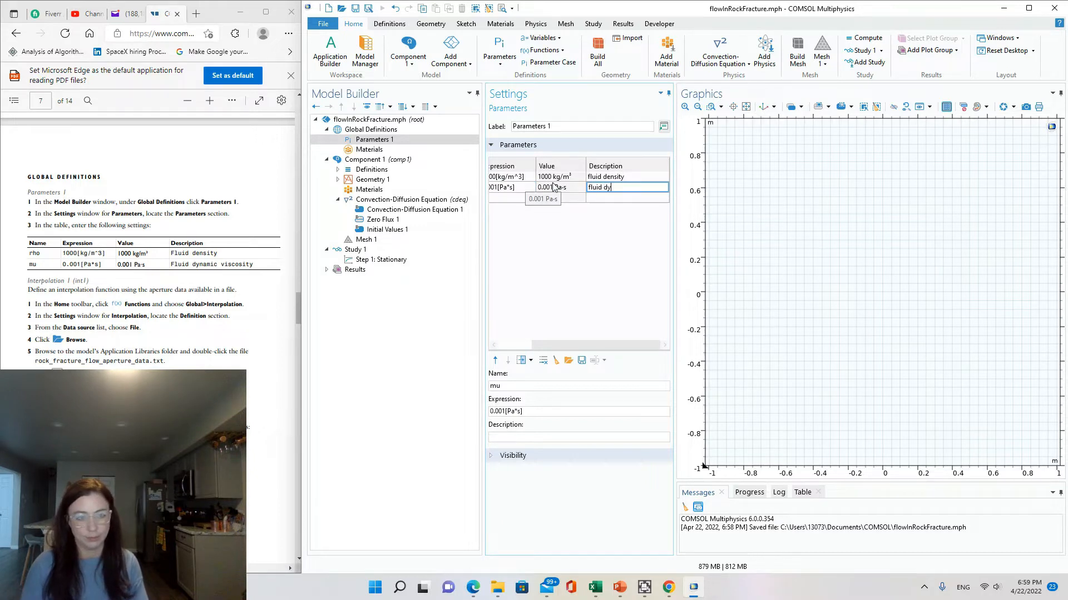
text(namic viscosity)
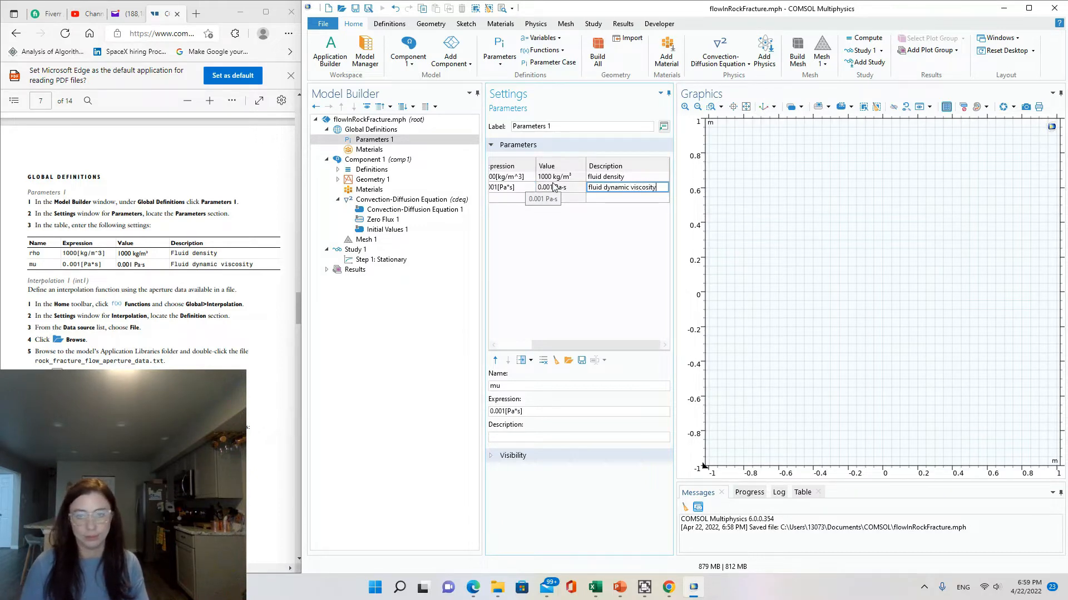
key(Tab)
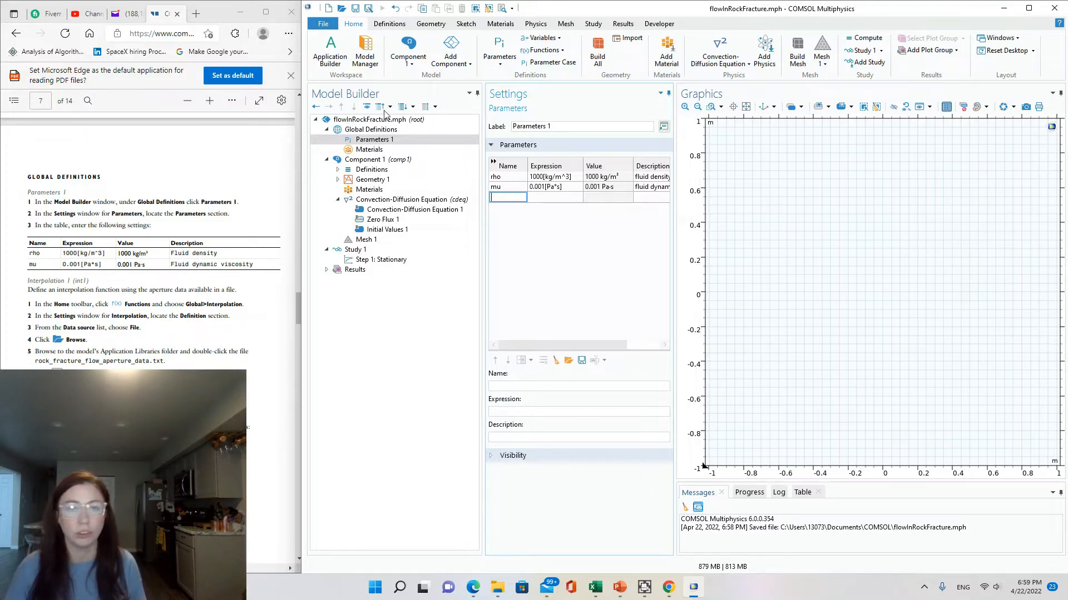
Add a global Interpolation function and set its data source to File
click(553, 51)
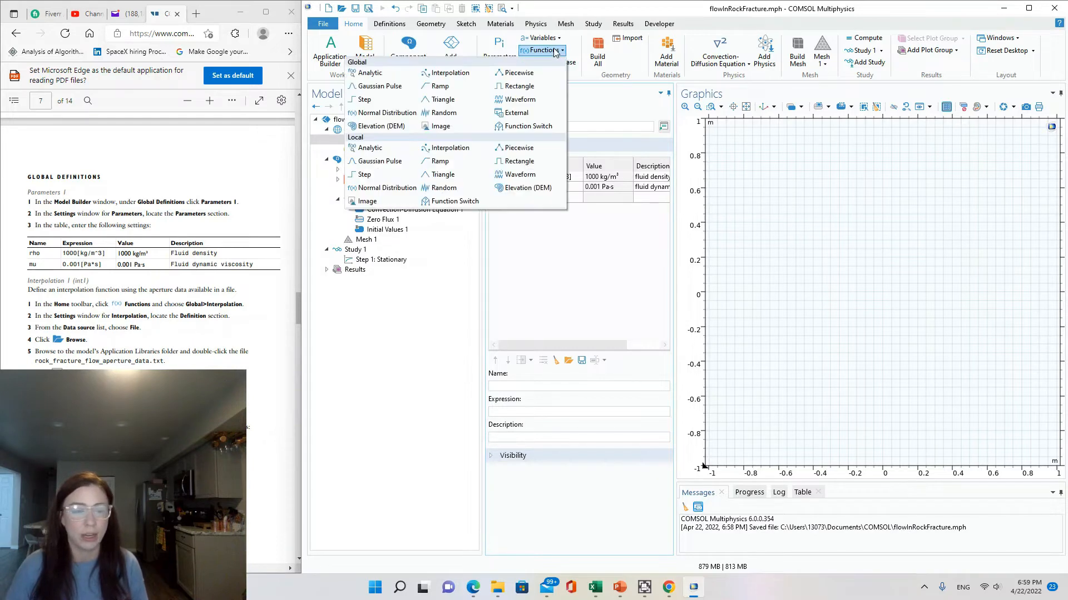
click(452, 74)
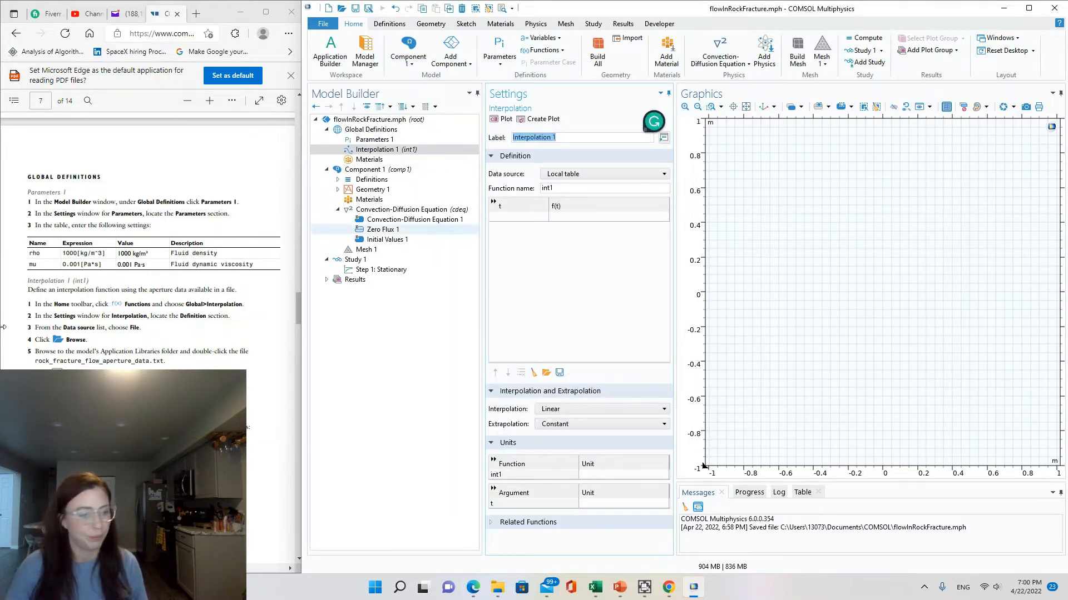
click(124, 311)
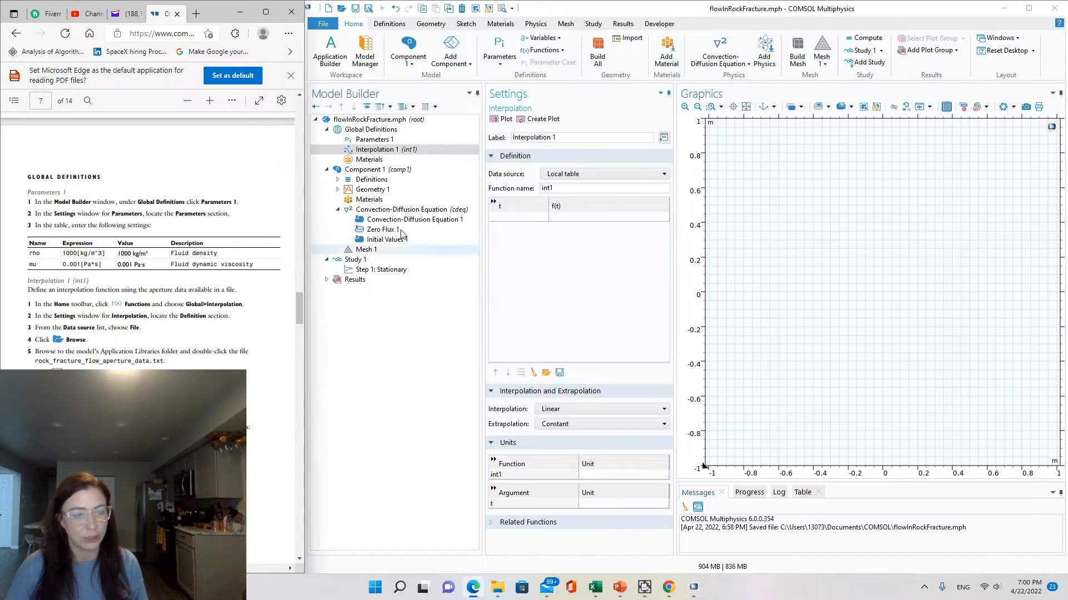
click(570, 176)
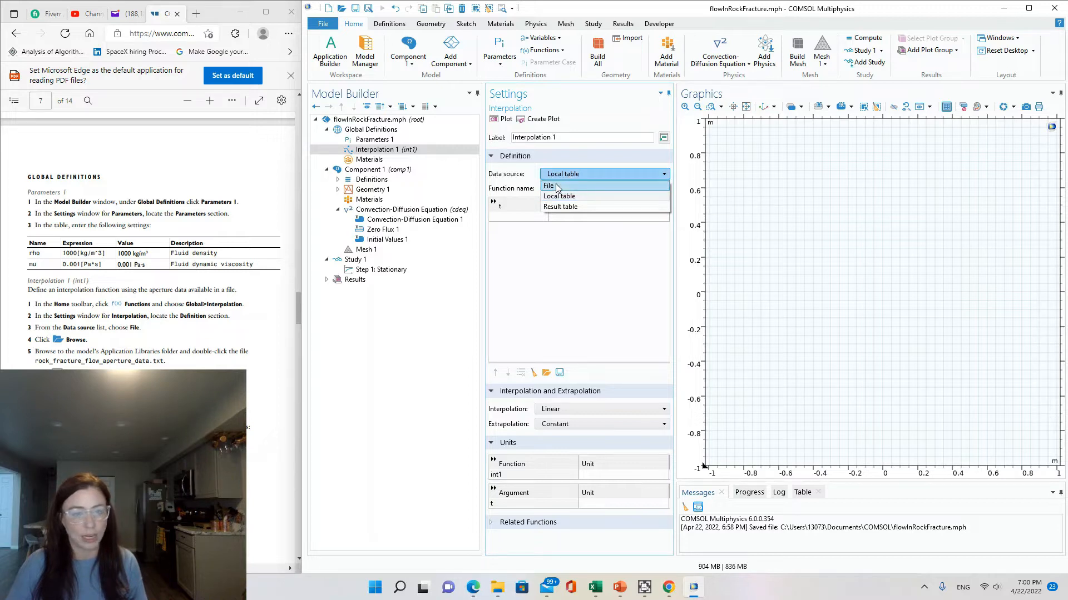
click(556, 186)
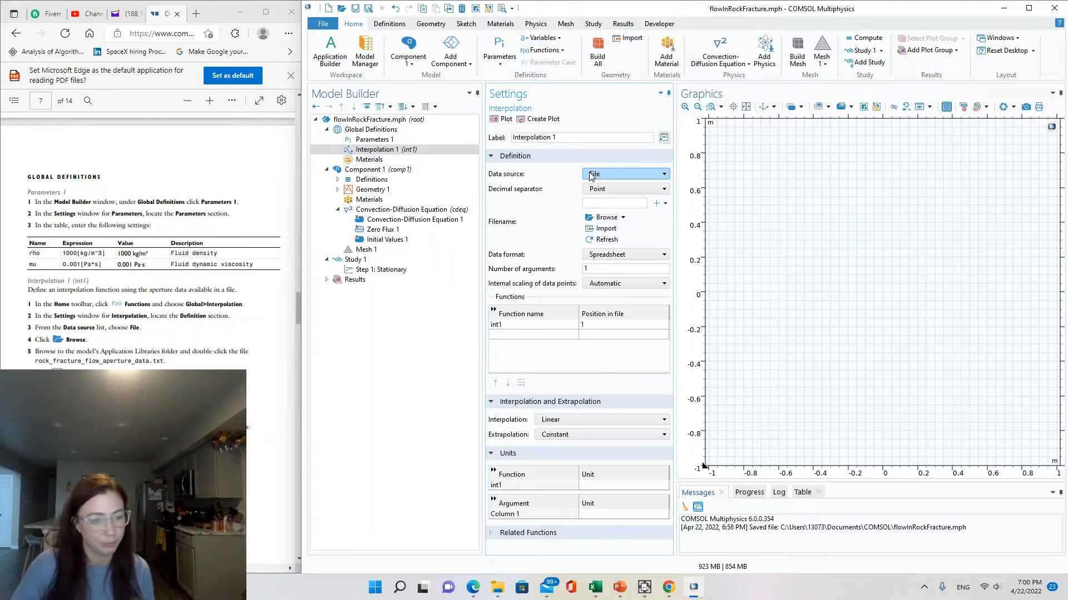
Select rock_fracture_flow_aperture_data.txt from the rockFractureFlow folder as the interpolation data and import it into the model
click(591, 221)
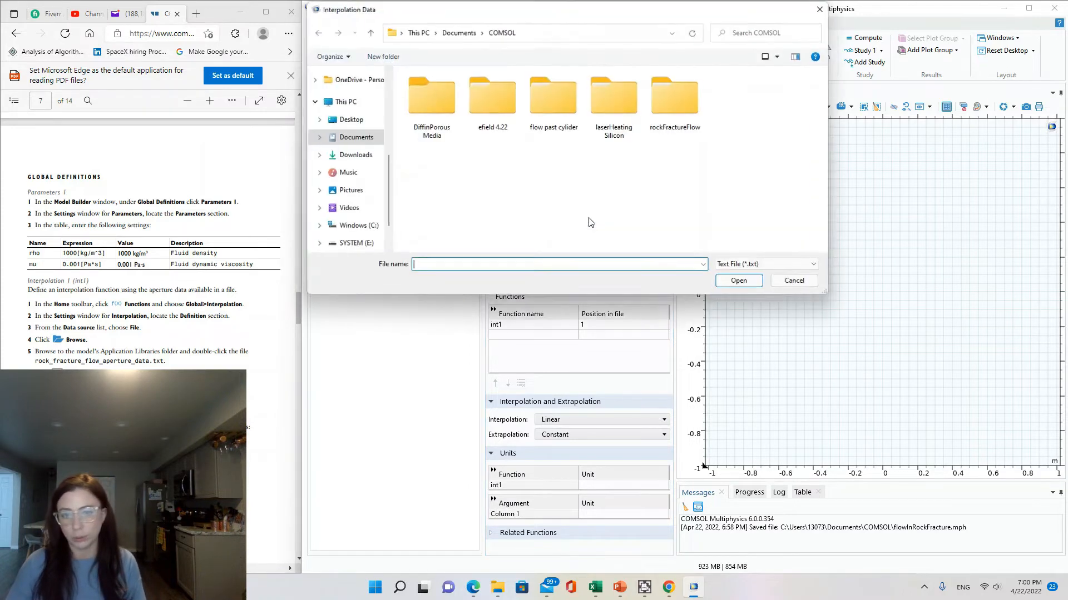
double_click(675, 100)
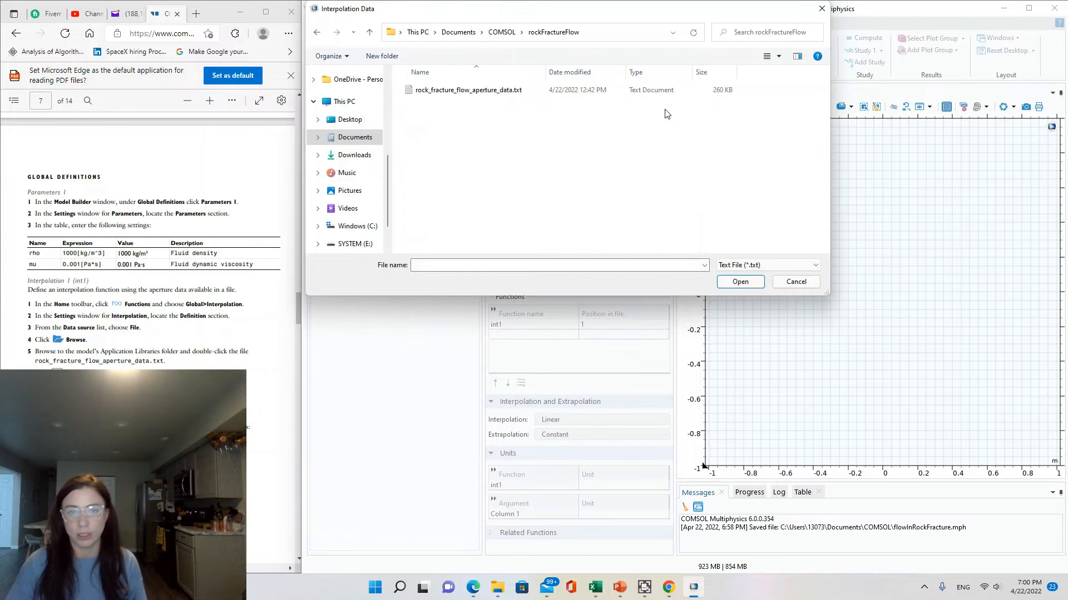
click(427, 91)
click(754, 278)
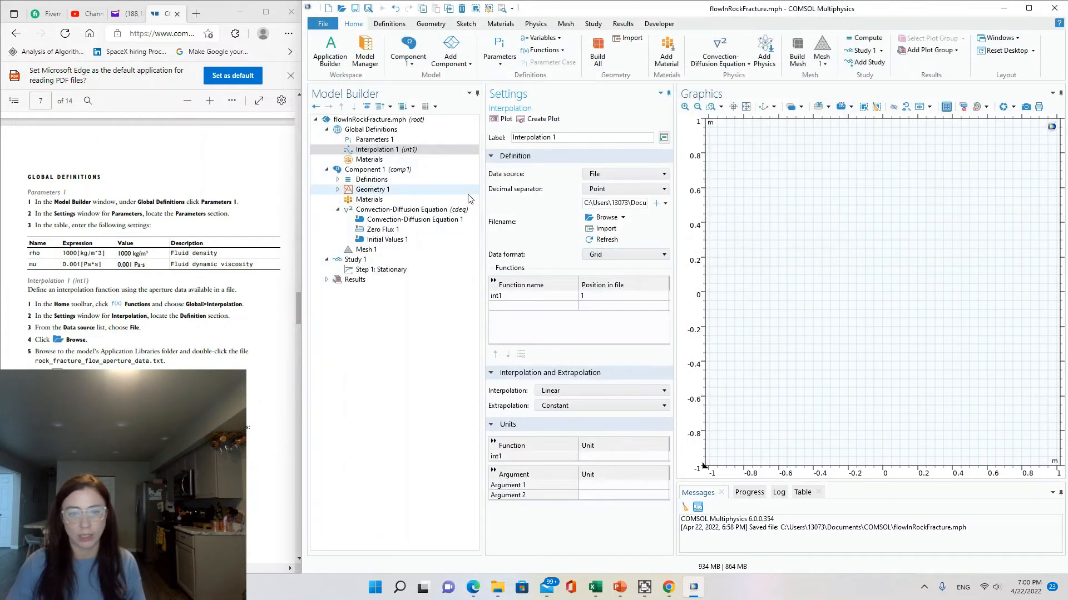
scroll(13, 192, down, 3)
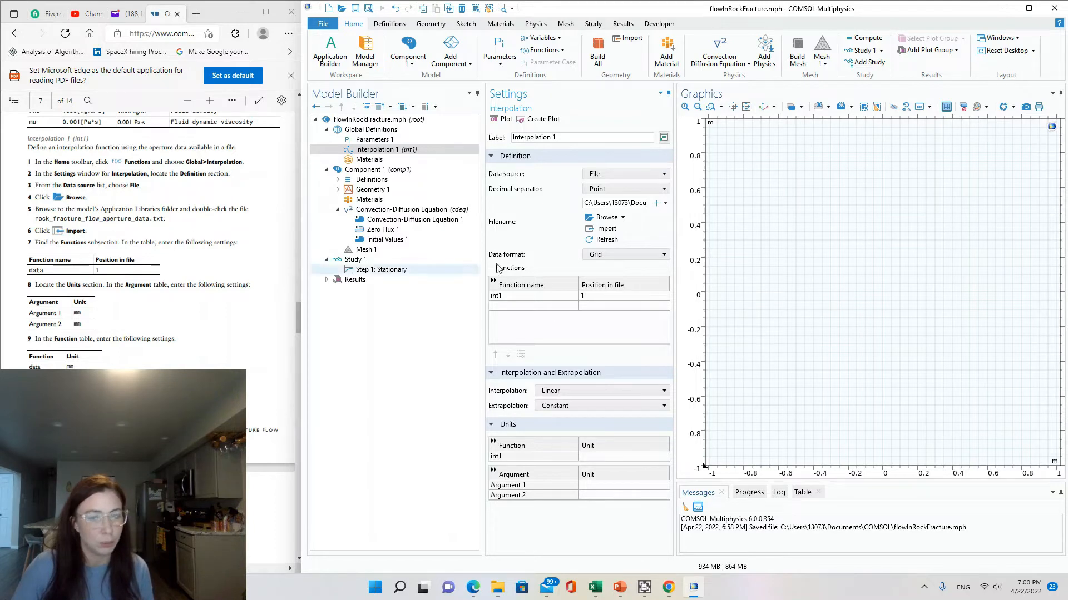
click(604, 228)
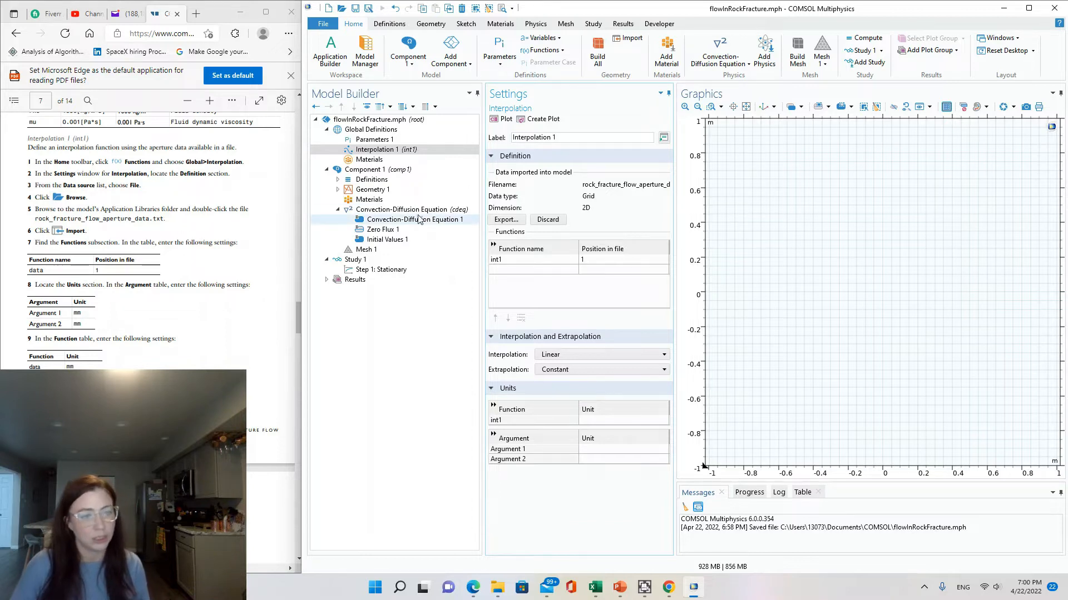
Rename the interpolation function to data in its Functions table, keeping position in file 1
click(495, 261)
click(512, 258)
text(data)
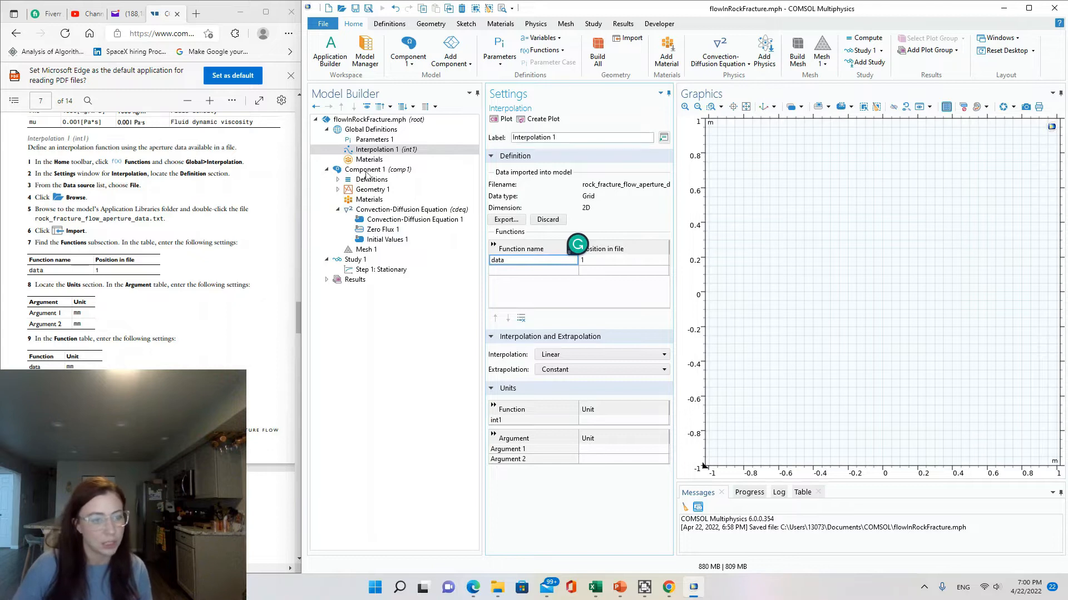
click(273, 386)
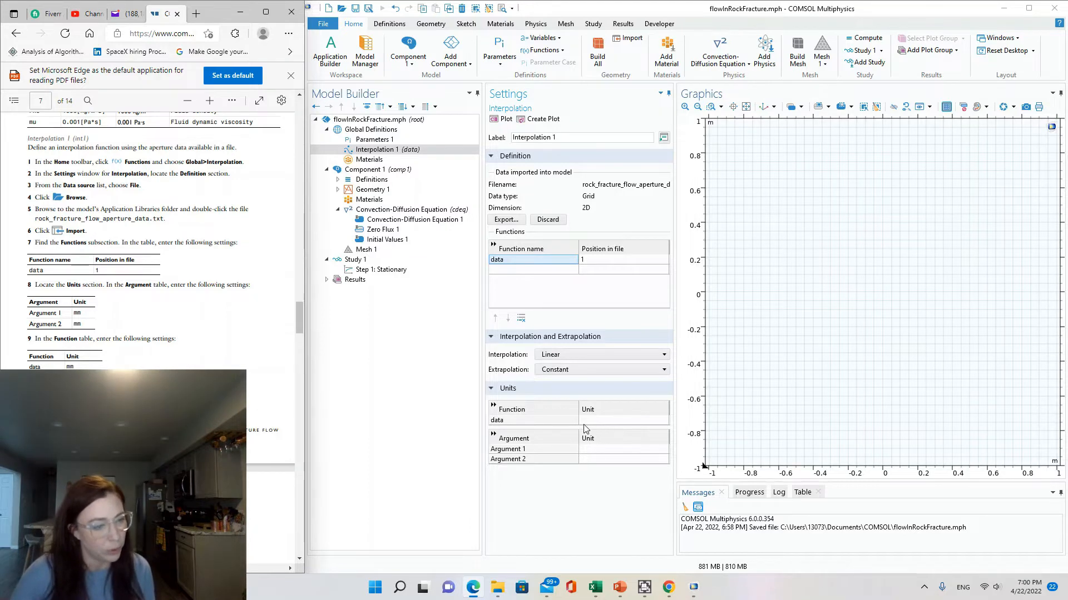
Set the units of Argument 1, Argument 2 and the data function to mm
click(591, 449)
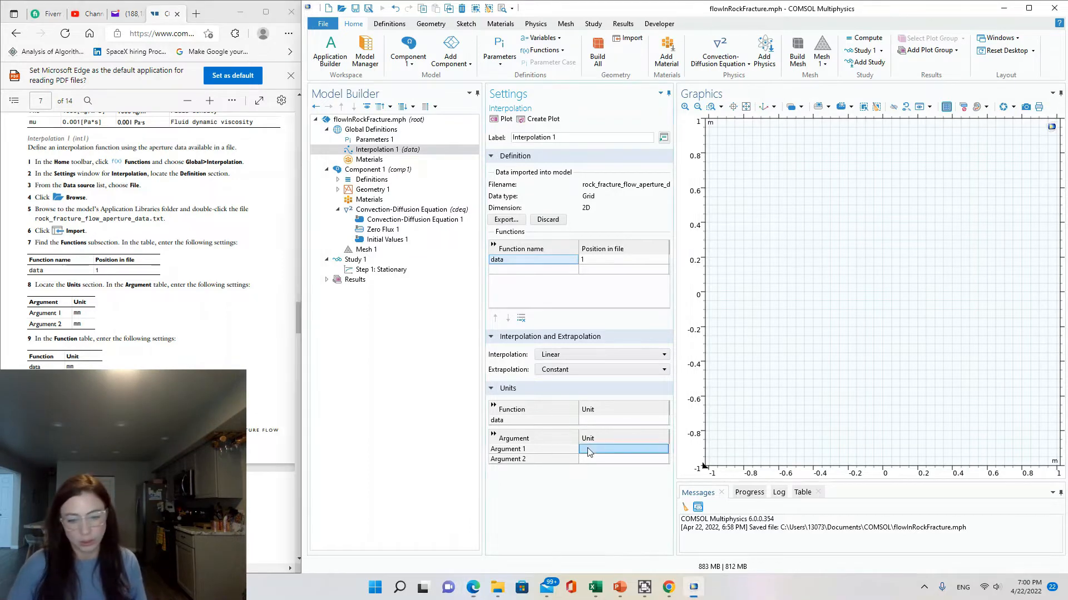
text(mm)
key(Return)
text(mm)
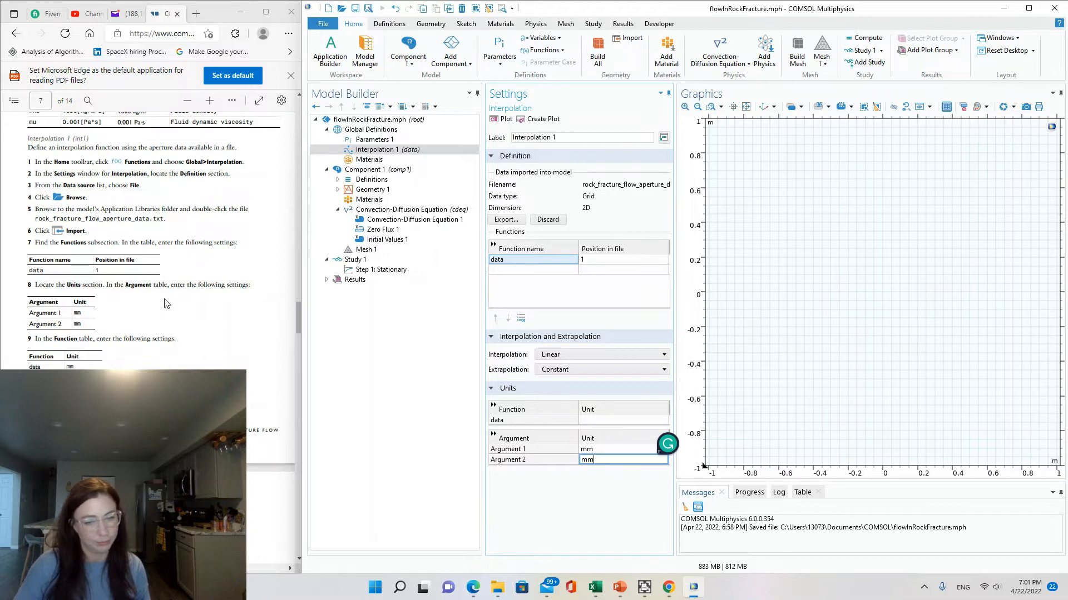
click(596, 422)
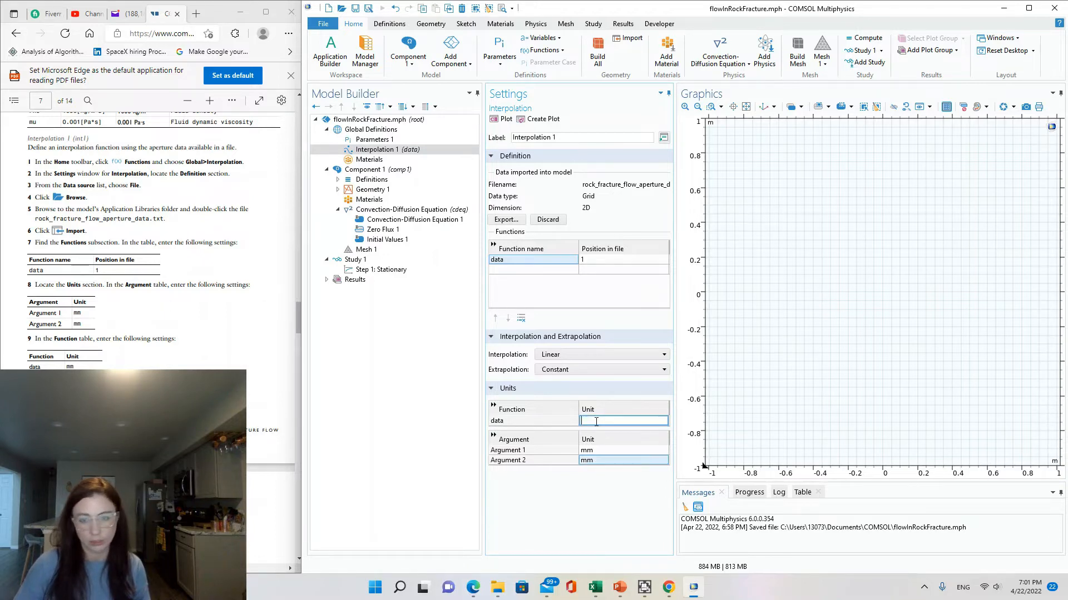
text(mm)
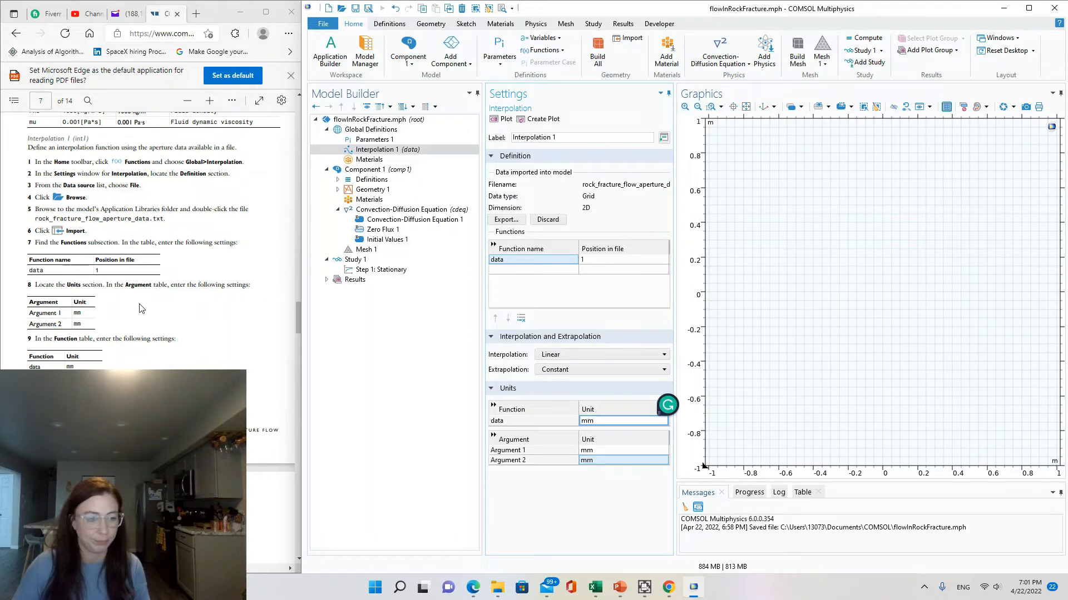
Plot the data interpolation function and inspect its surface from several angles against the tutorial image
click(150, 318)
scroll(149, 322, down, 10)
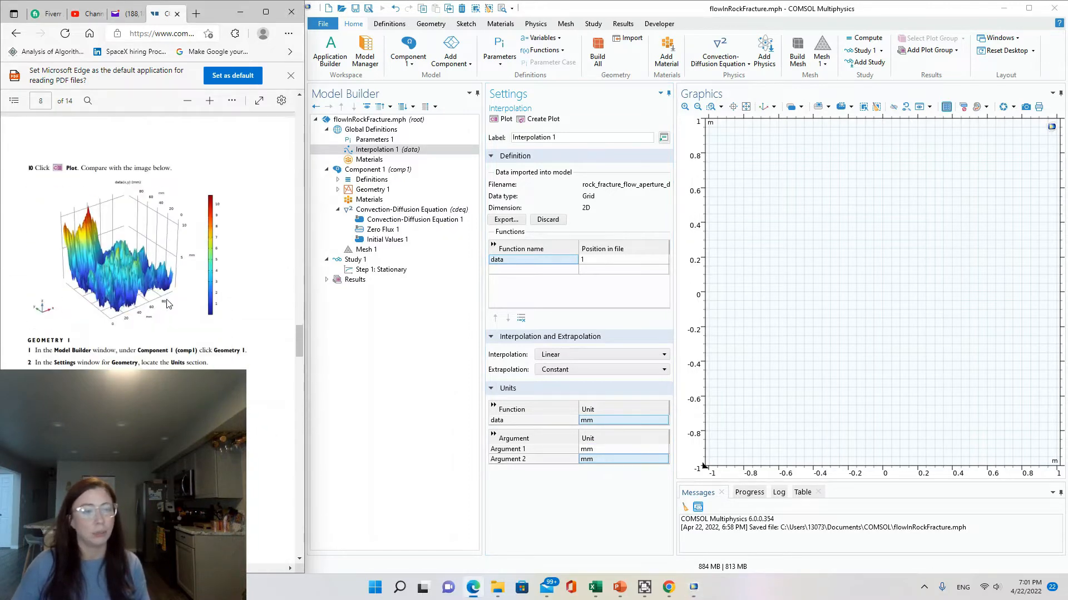
click(374, 372)
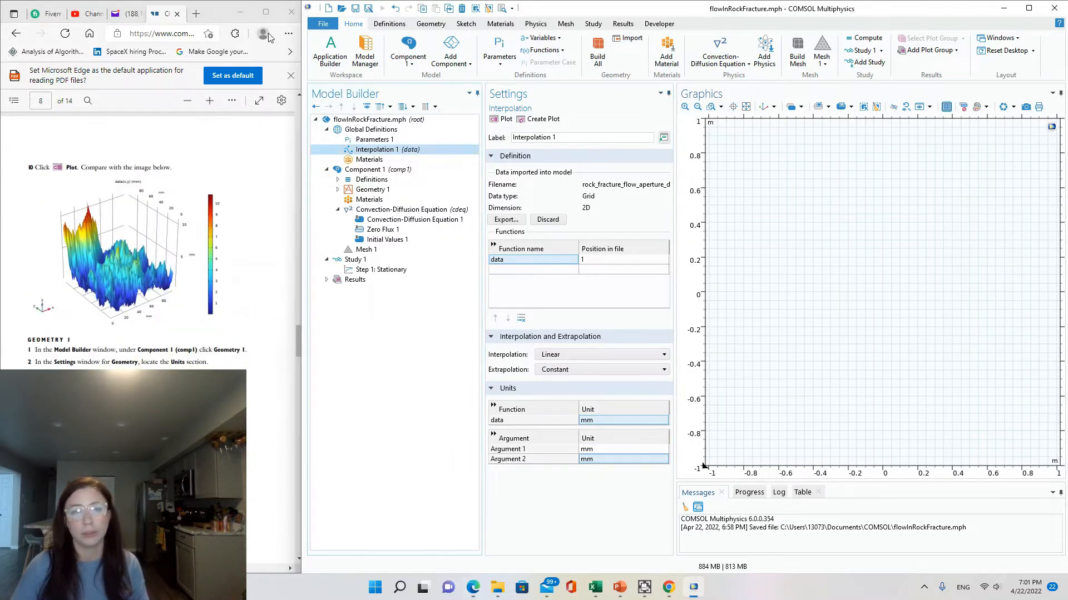
click(503, 119)
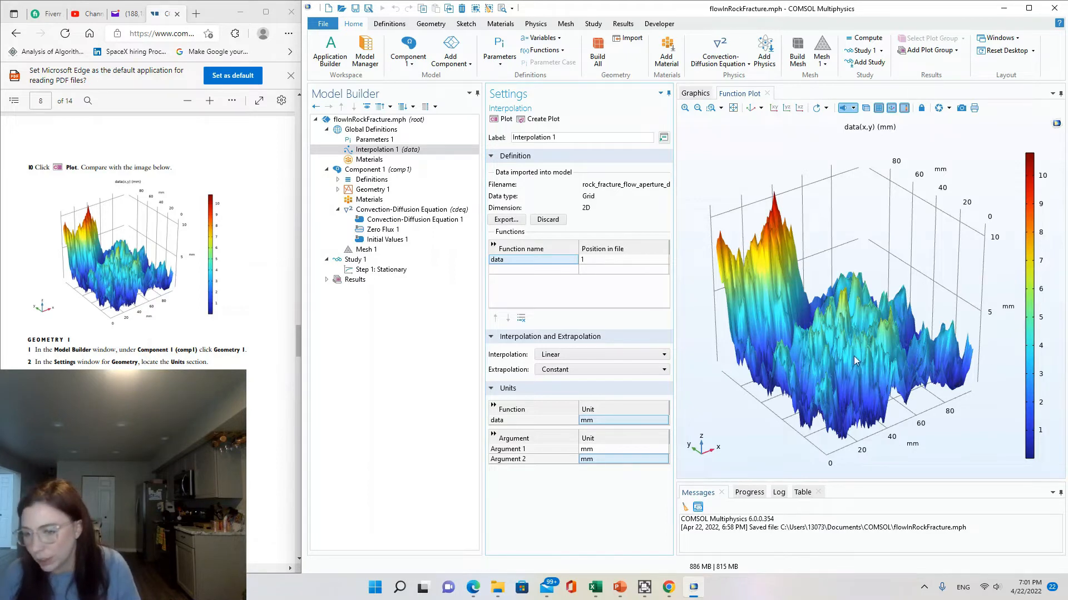
drag(896, 341, 836, 155)
drag(830, 366, 872, 366)
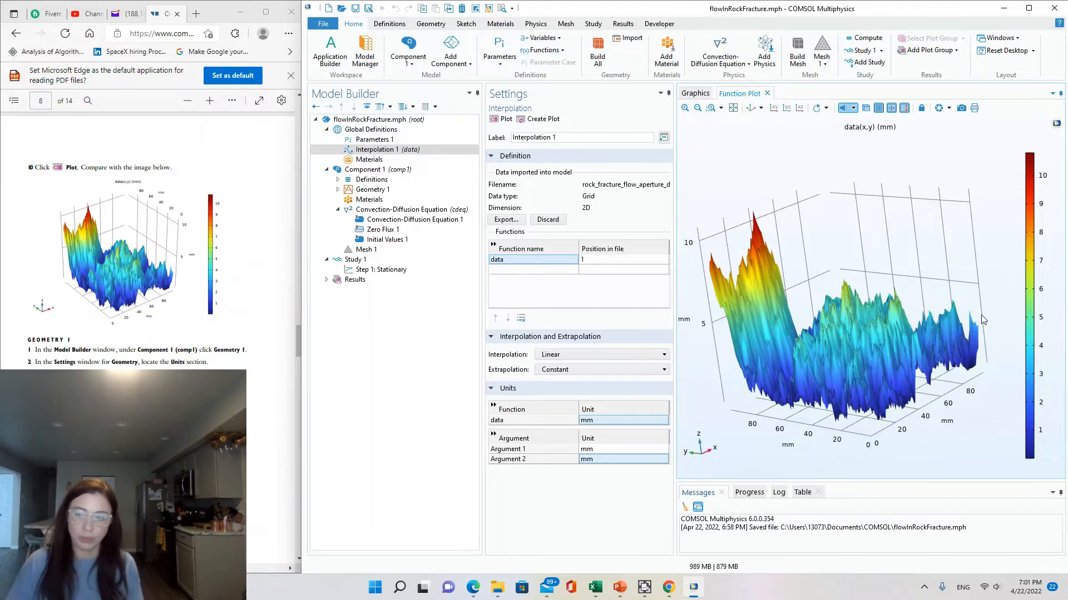
drag(953, 391, 923, 345)
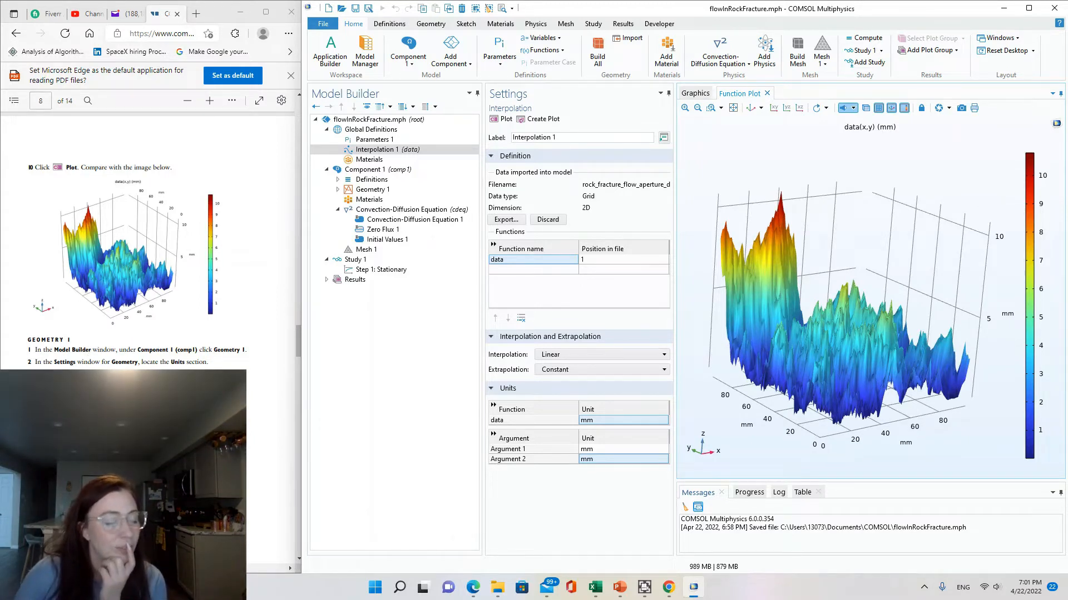
Set the length unit of Geometry 1 to mm
click(283, 400)
scroll(151, 239, down, 4)
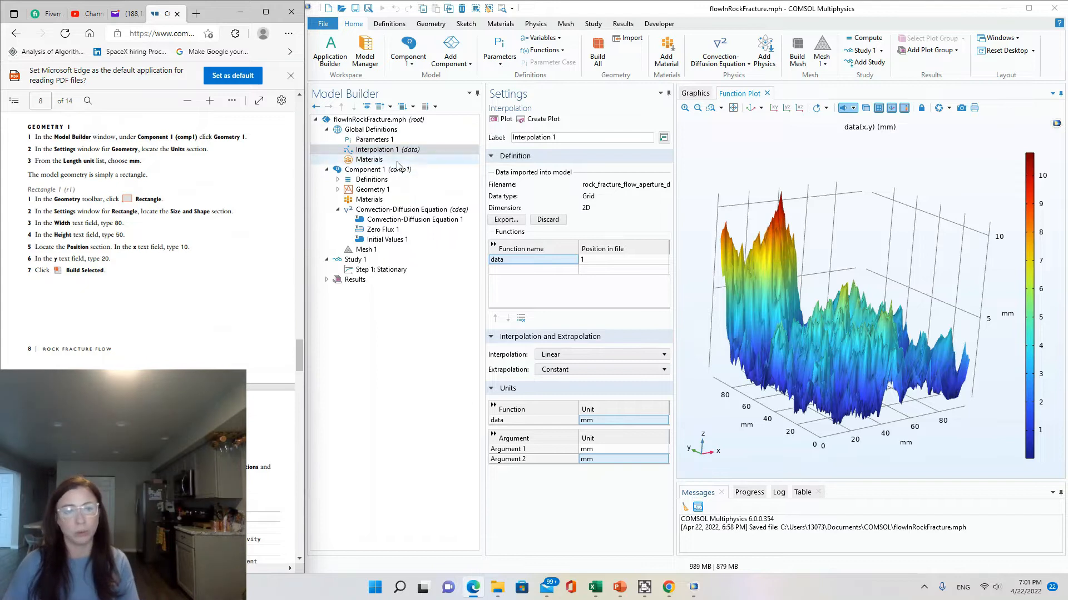
click(337, 190)
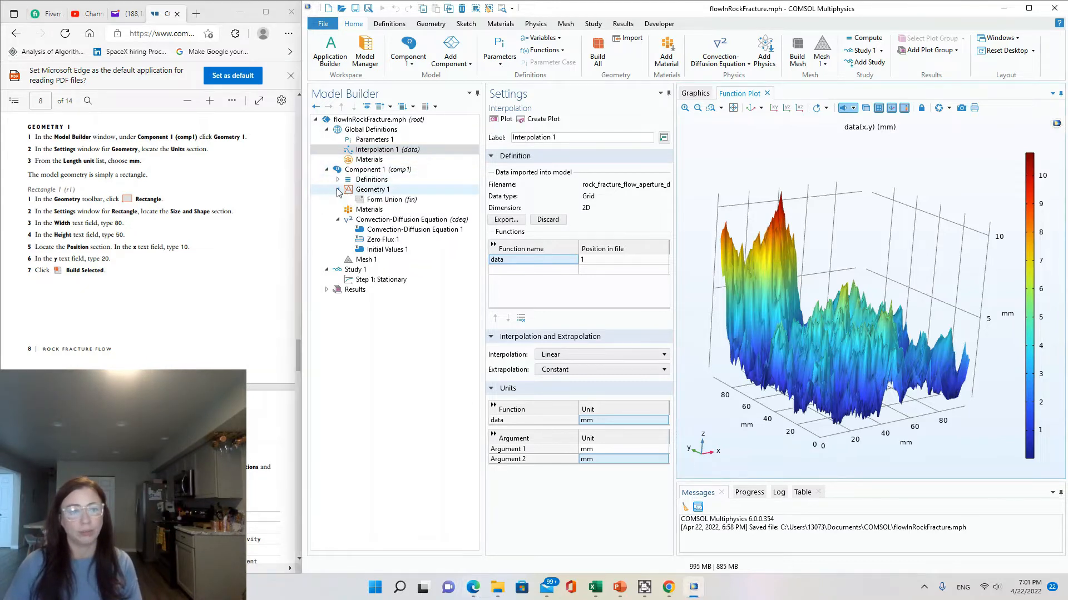
click(378, 190)
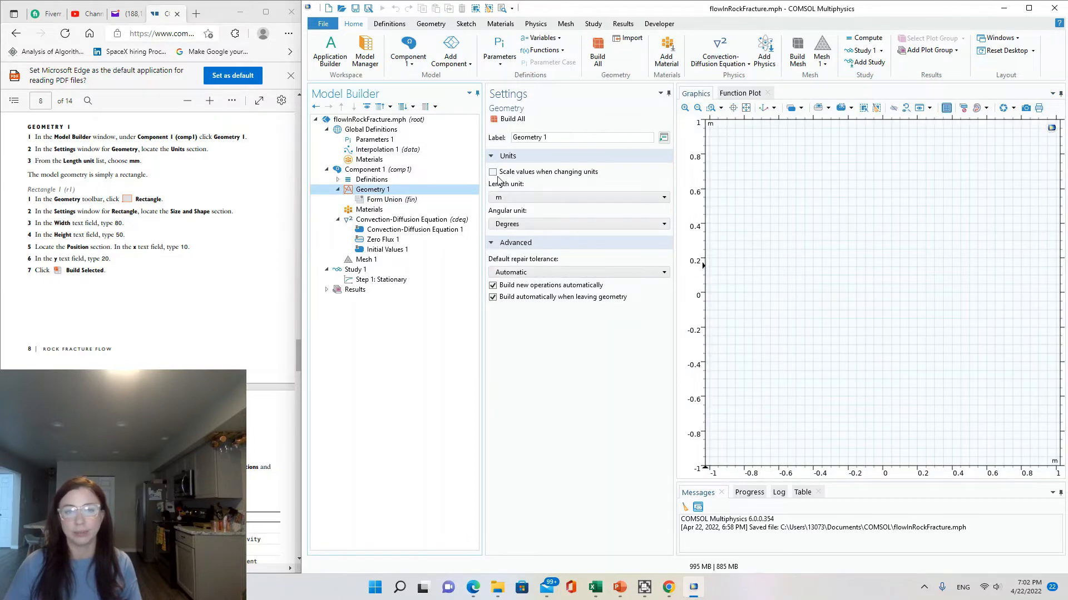
click(494, 198)
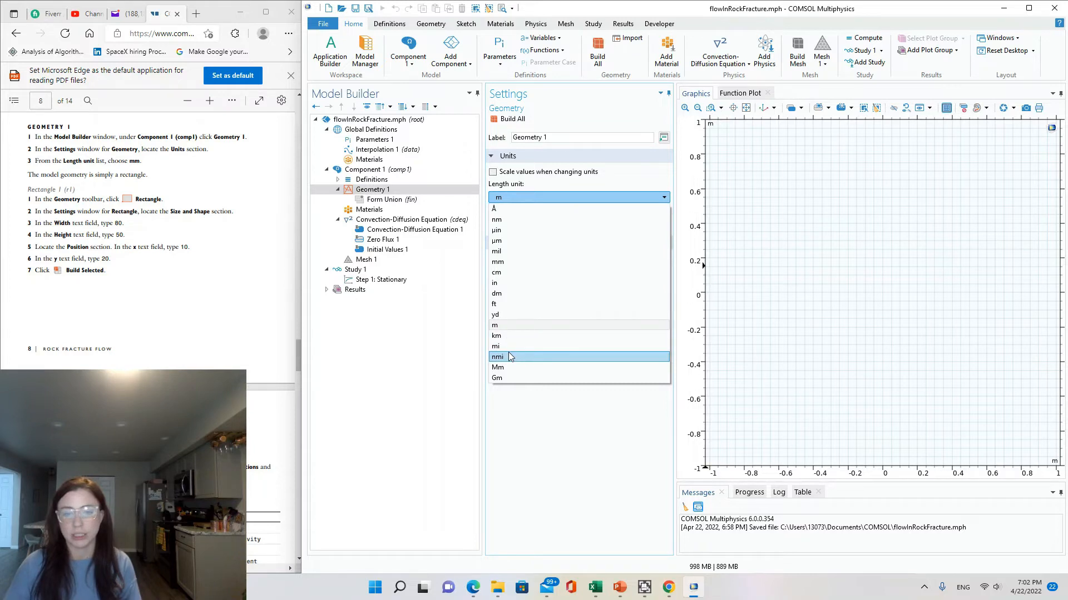
click(503, 263)
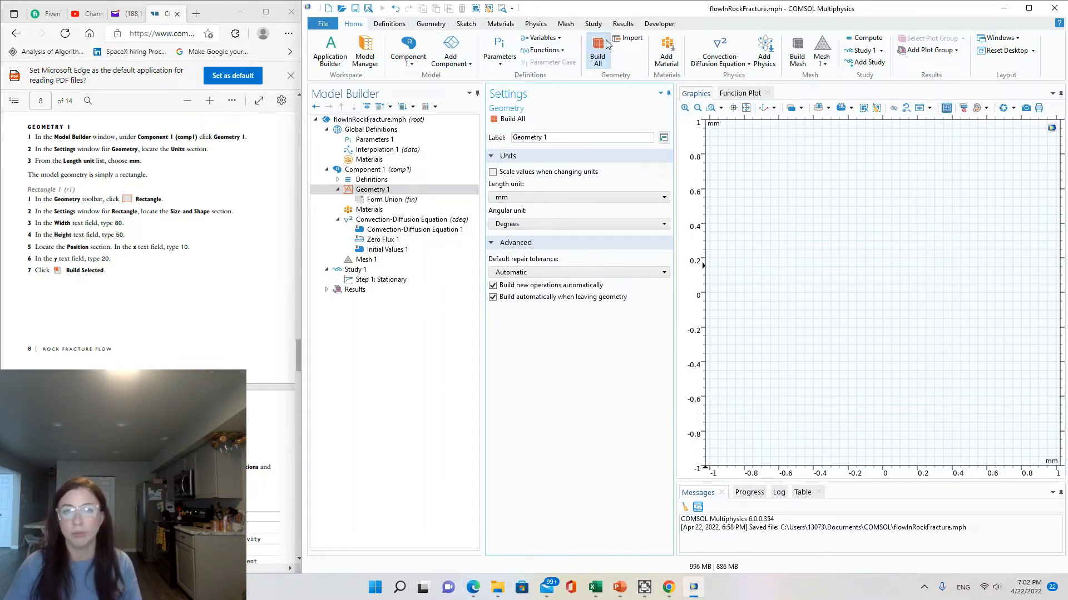
Add a rectangle to the geometry with a width of 80 mm and a height of 50 mm
click(435, 24)
click(521, 62)
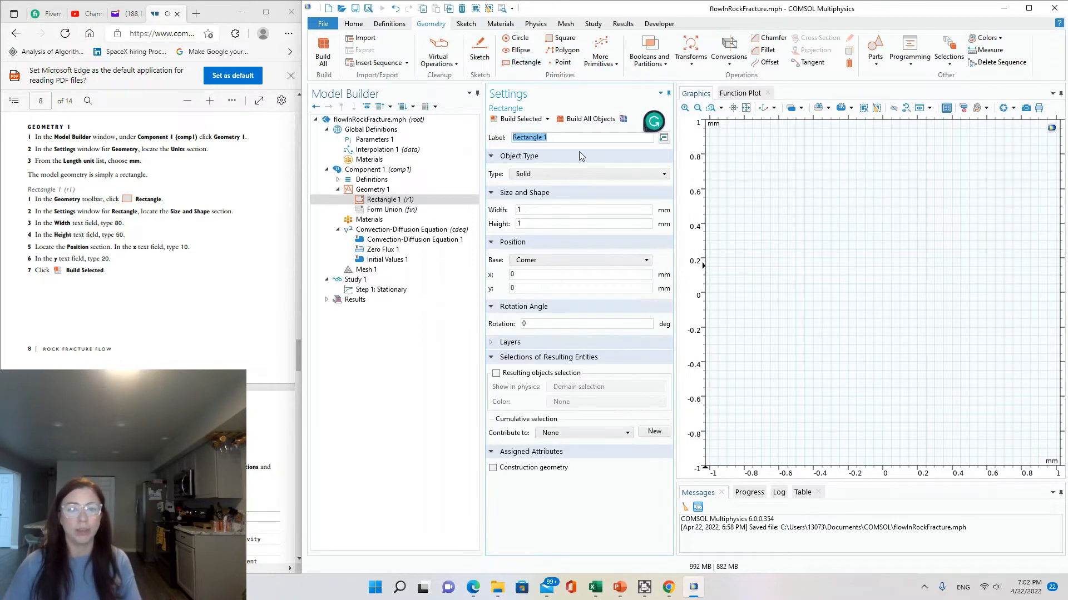
double_click(539, 211)
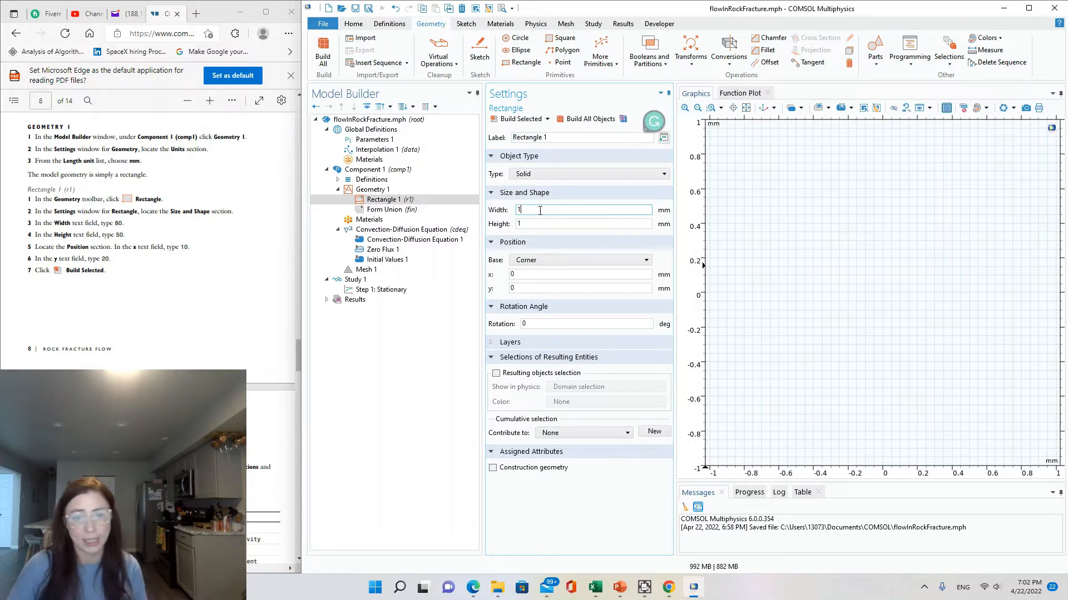
text(80)
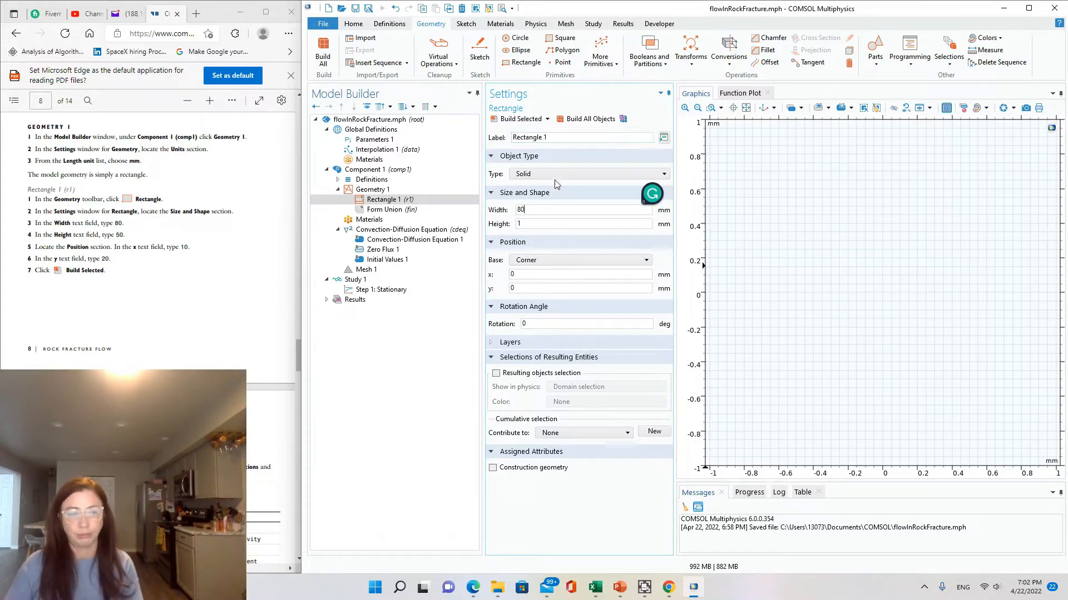
key(Tab)
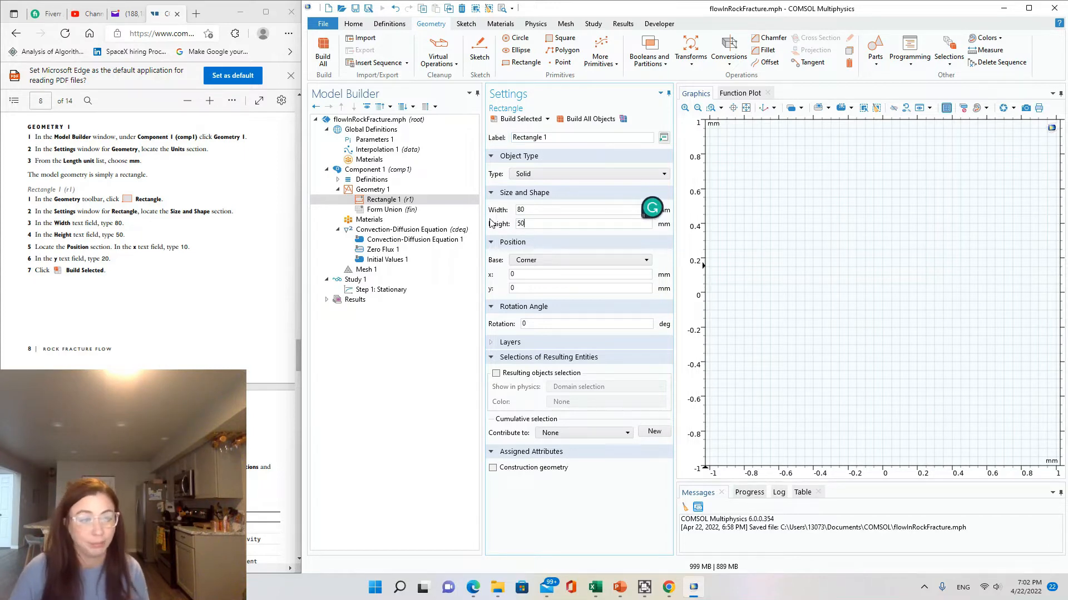
Position the rectangle's corner at x 10 mm and y 20 mm, and build it
click(538, 275)
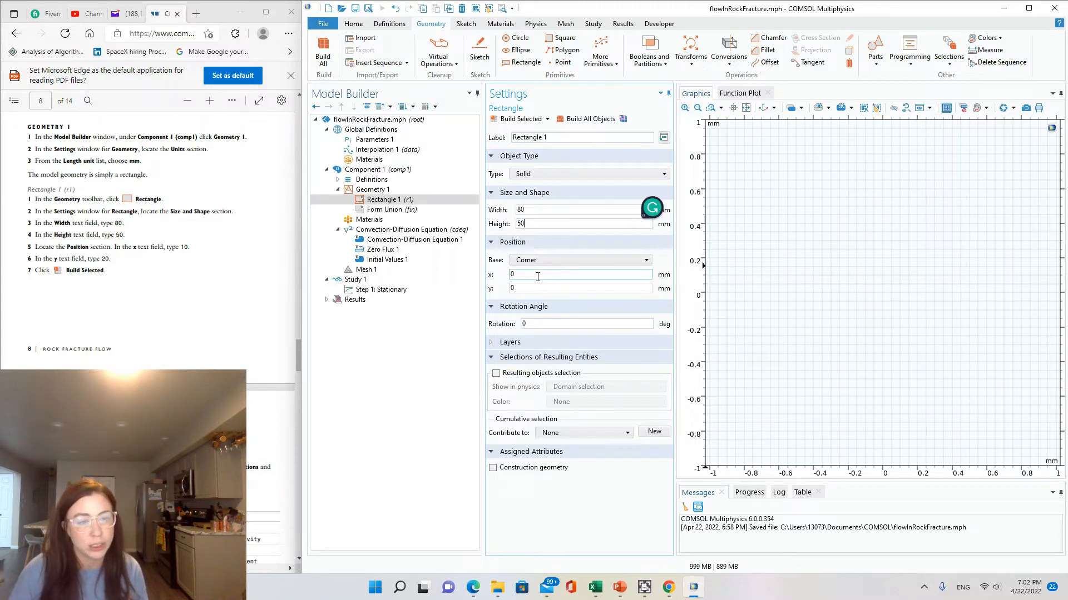
drag(538, 277, 490, 276)
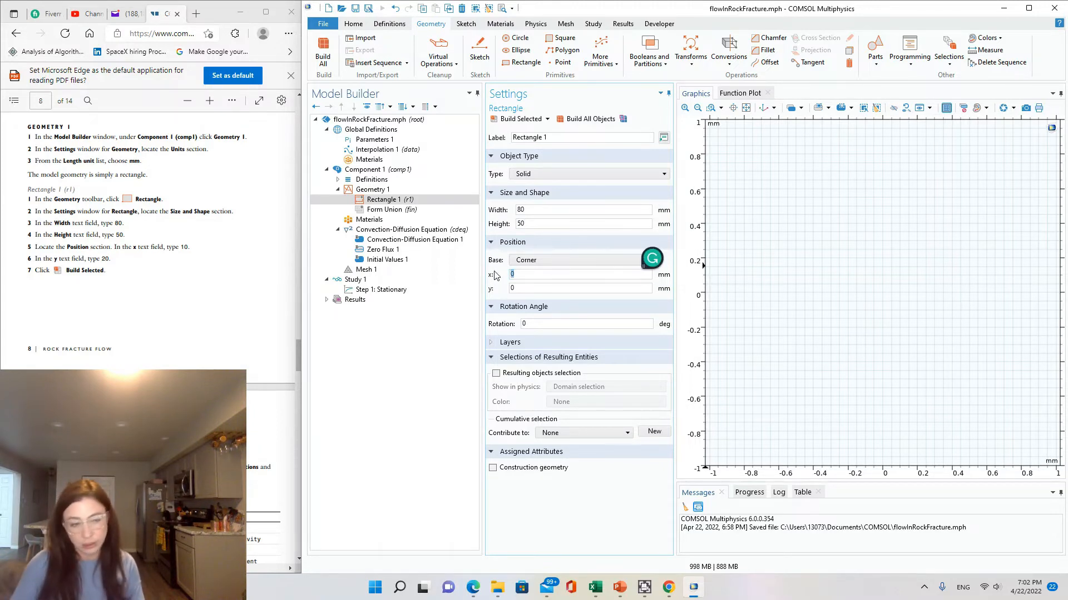
text(10)
click(582, 286)
drag(581, 287, 491, 286)
text(20)
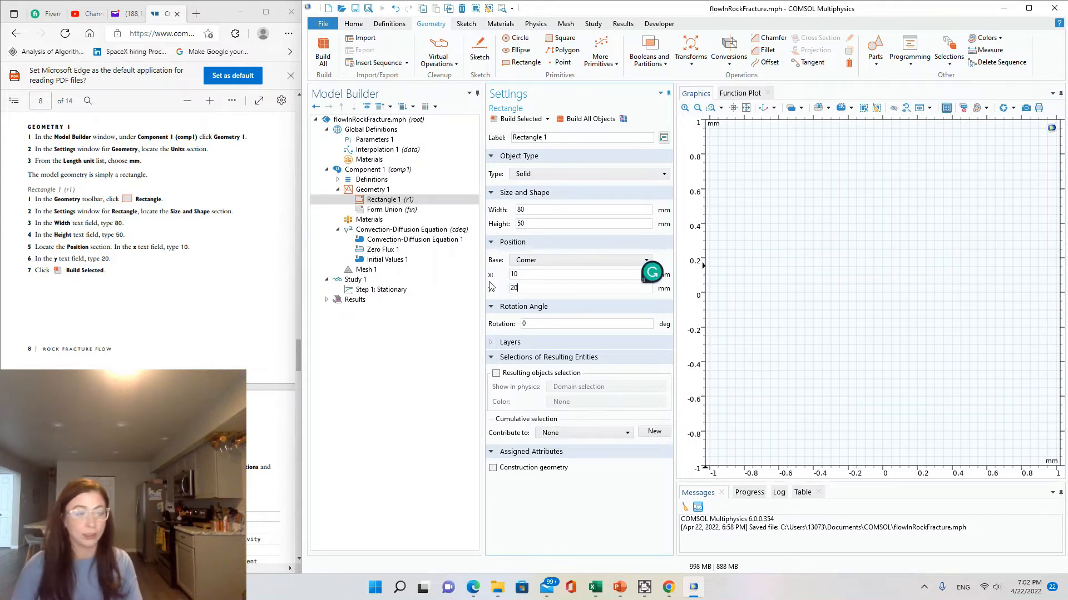
click(511, 123)
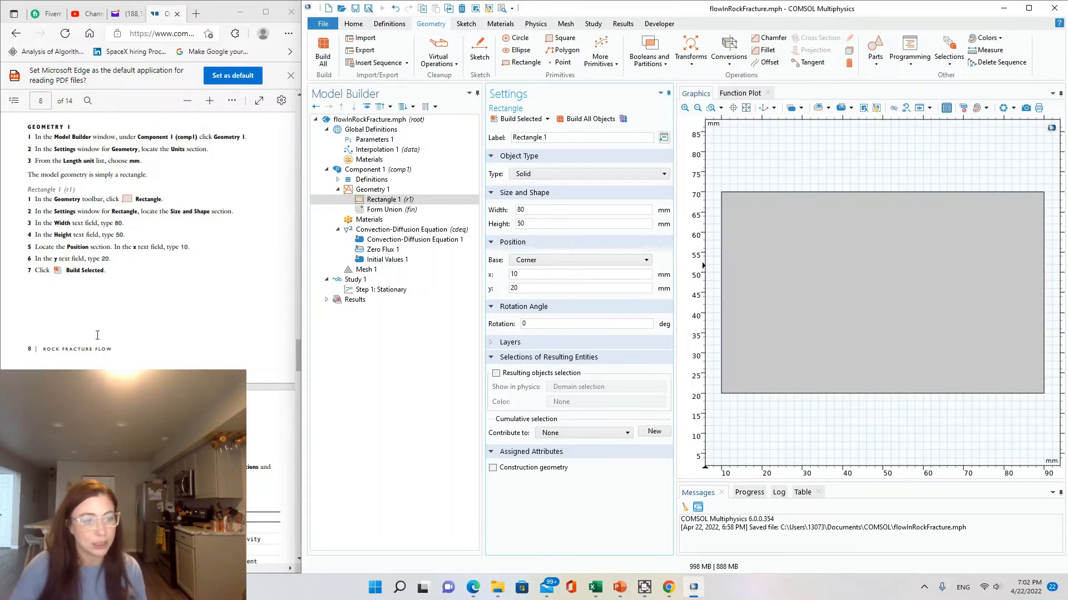
Add a Variables node to the definitions of Component 1
scroll(134, 292, down, 10)
click(198, 298)
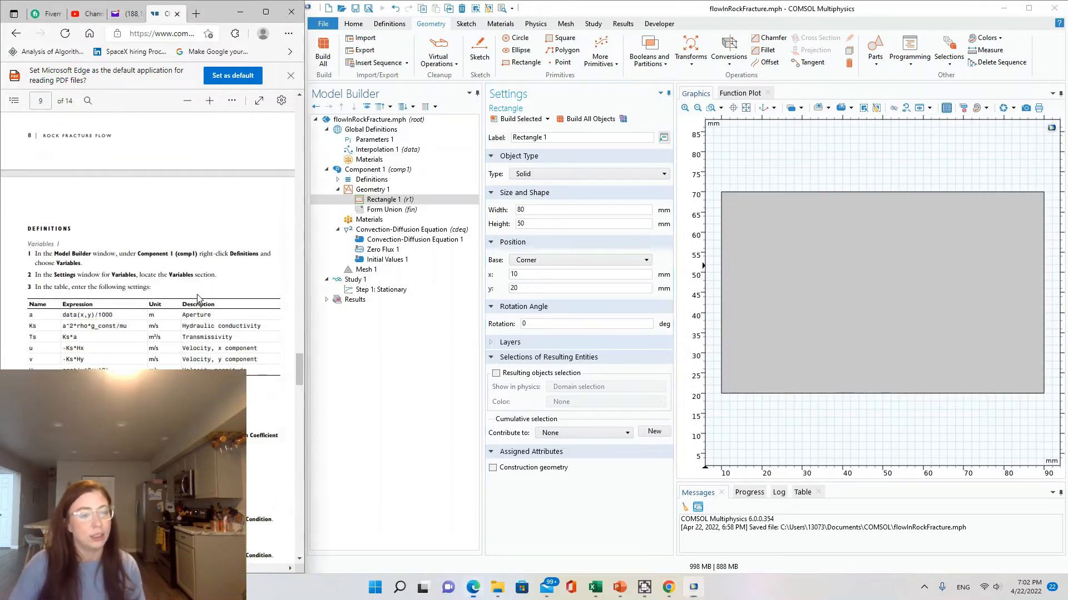
scroll(183, 250, up, 3)
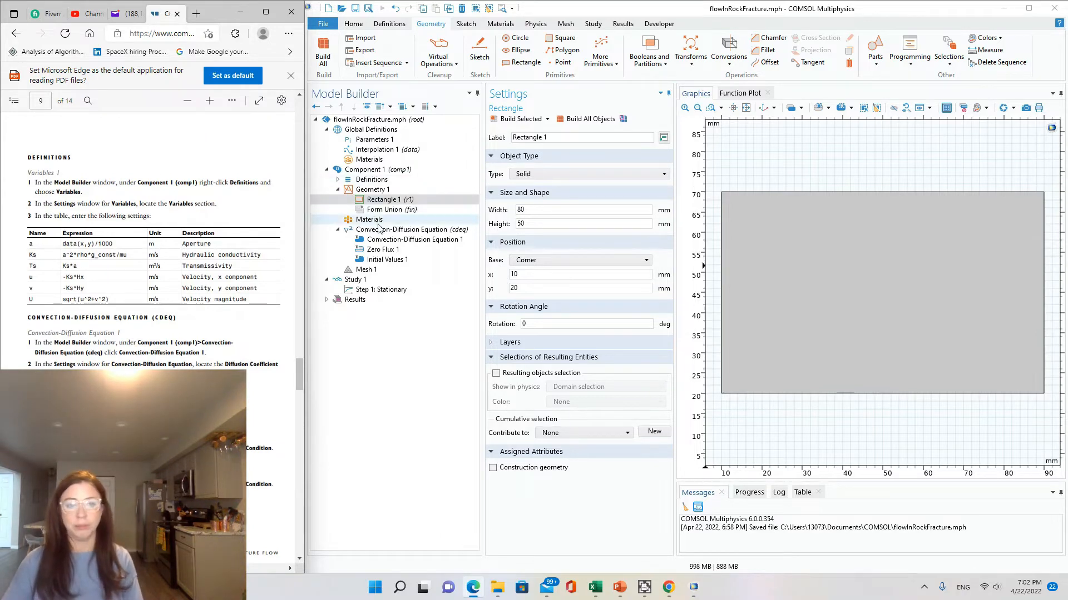
right_click(361, 170)
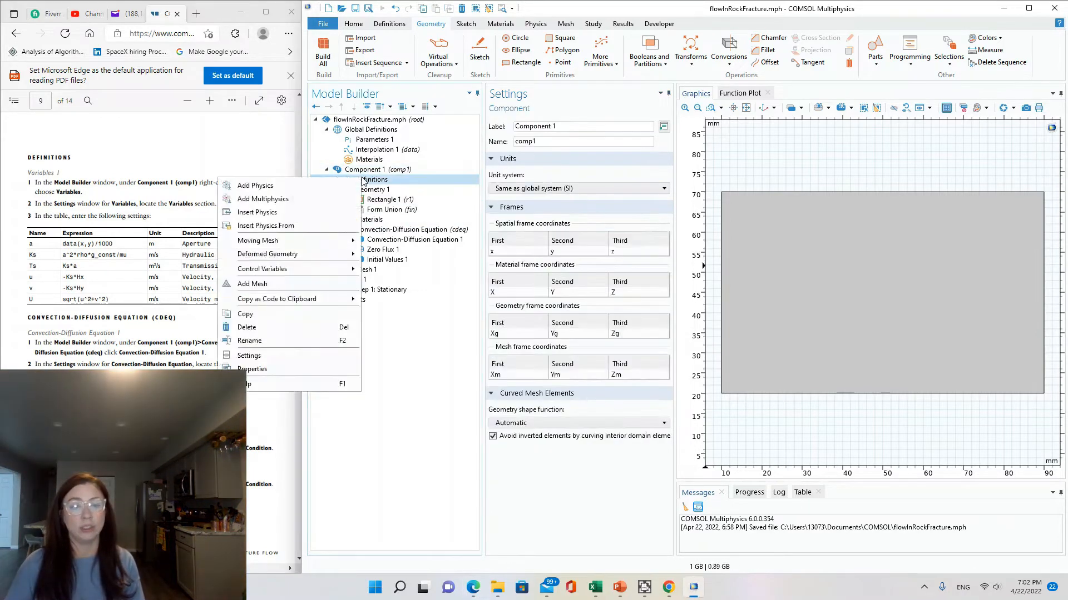
right_click(364, 180)
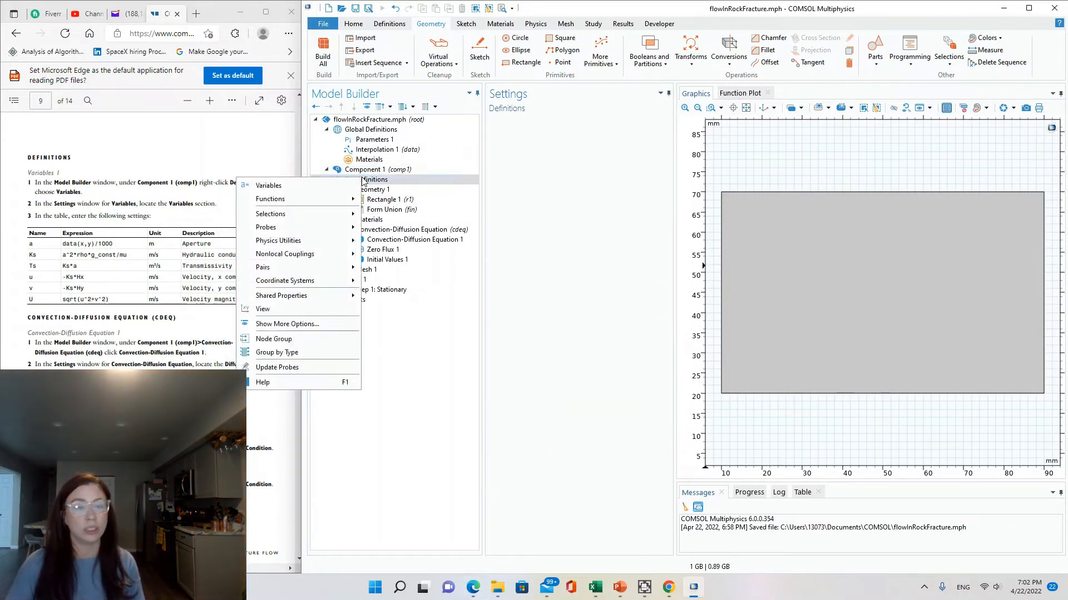
click(303, 186)
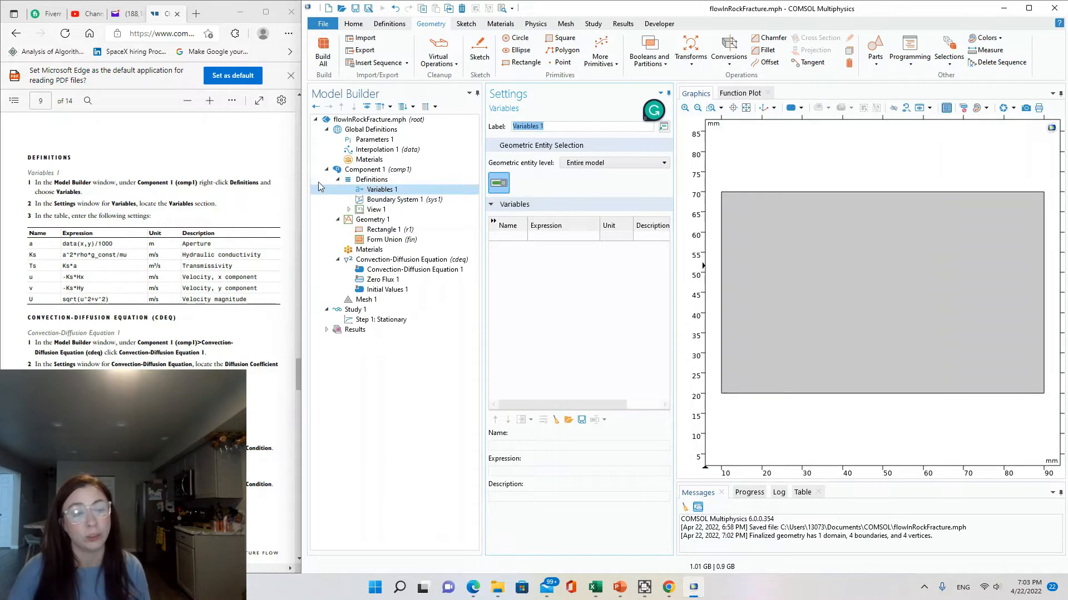
Define variable a in the variables table with the expression data(x,y)/1000 and the description "aperture", widening the settings area to show all columns
click(511, 236)
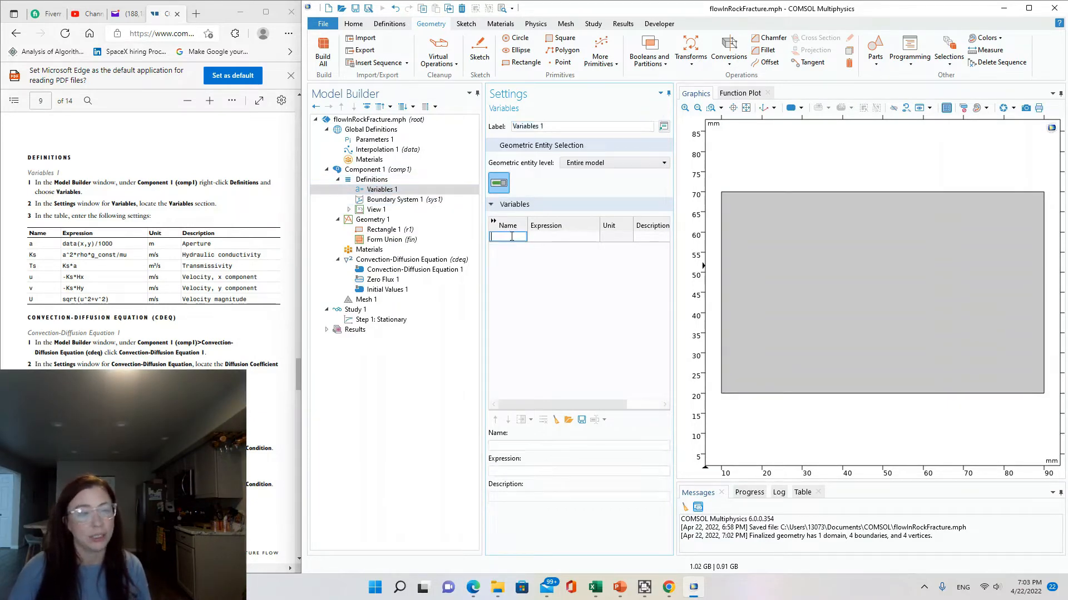
text(a)
key(Tab)
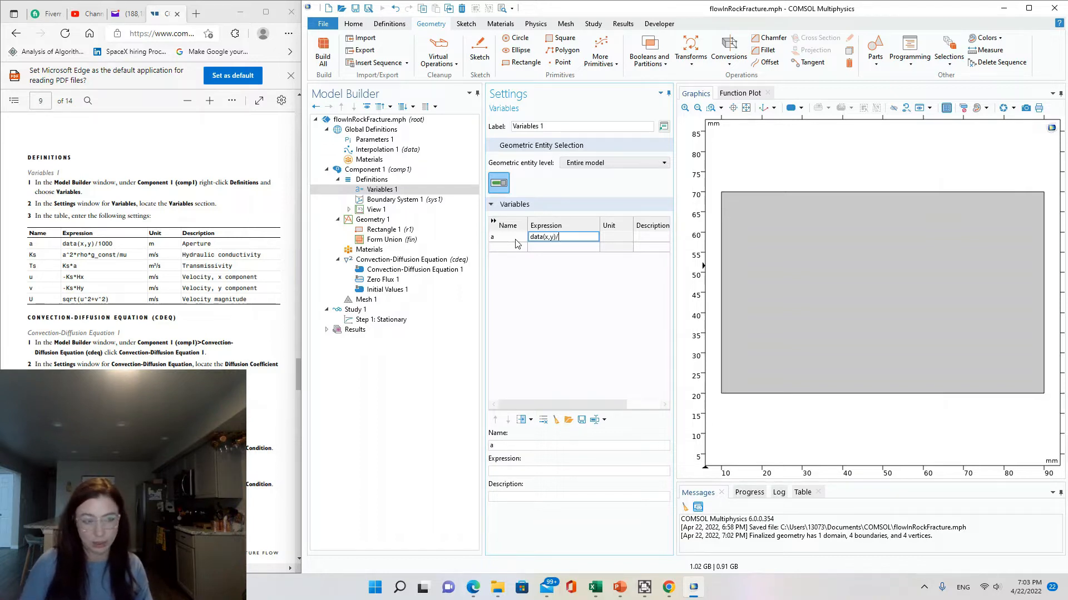
text(000)
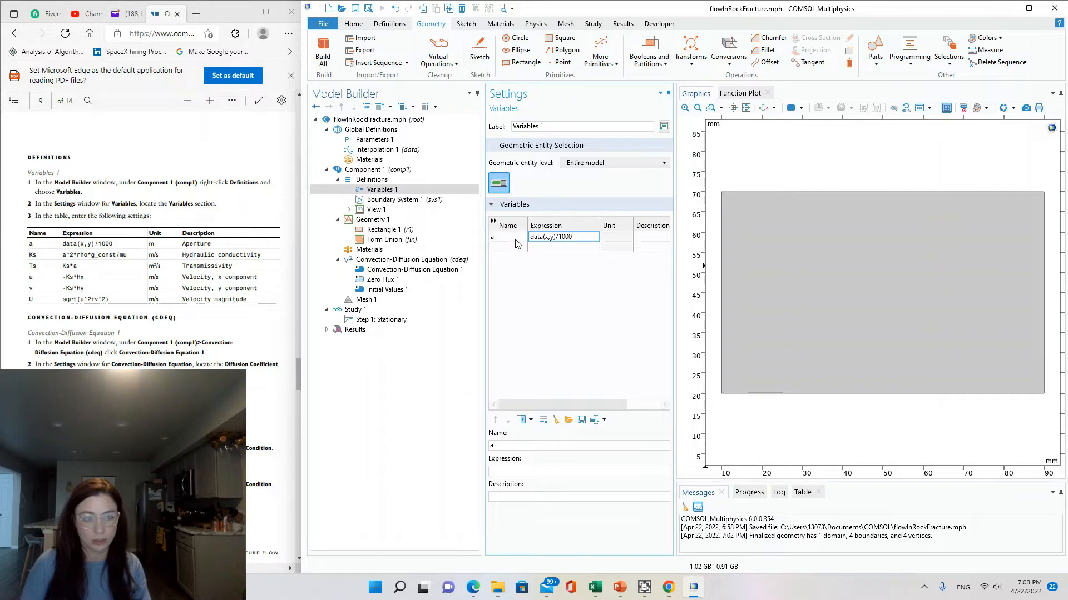
key(Tab)
text(m)
key(Tab)
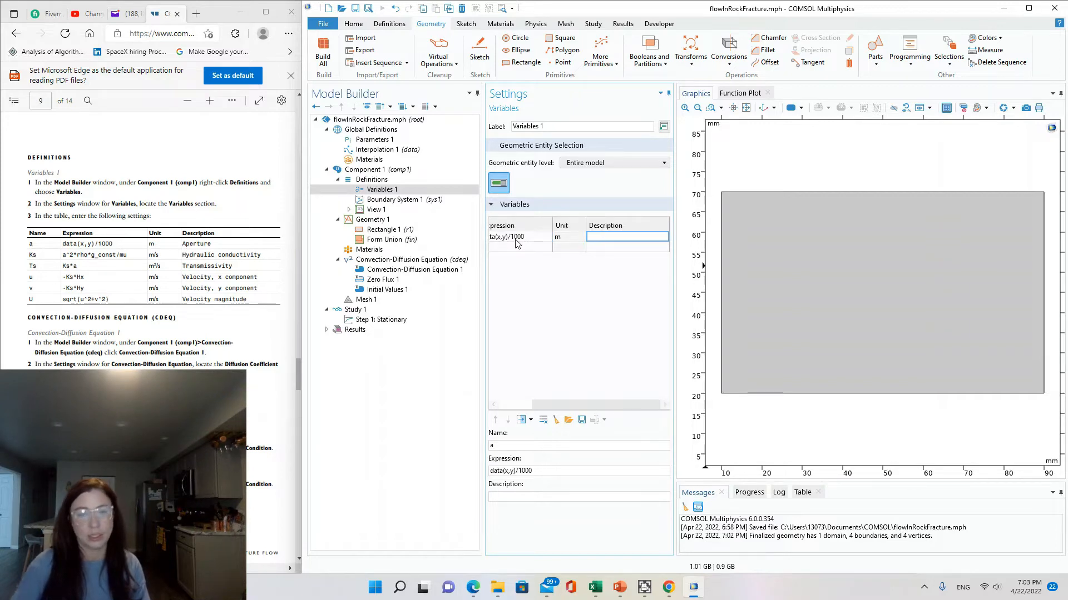
drag(552, 405, 531, 405)
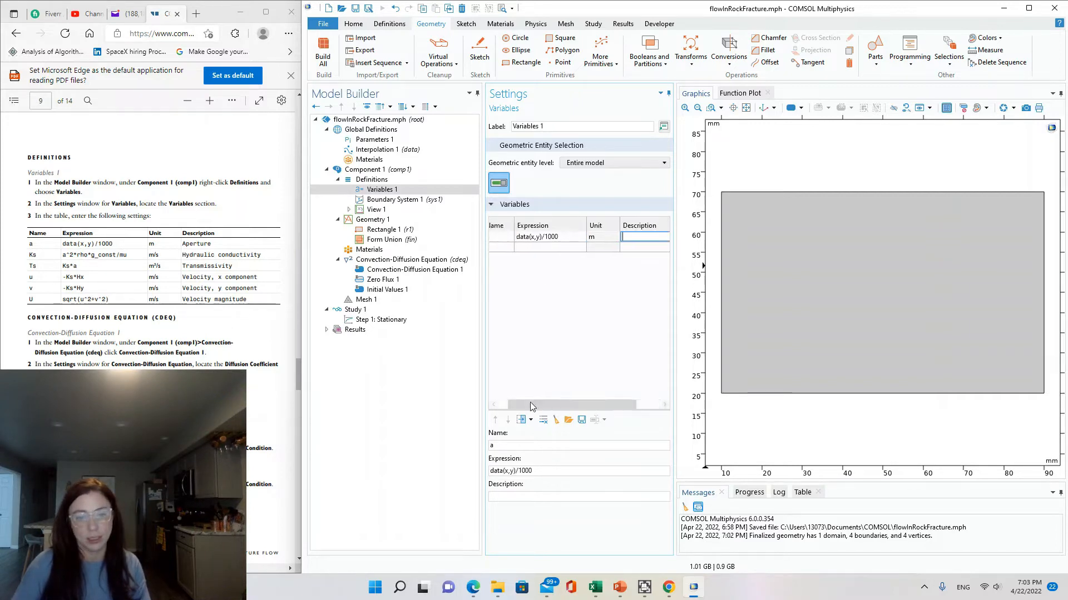
drag(483, 381, 412, 382)
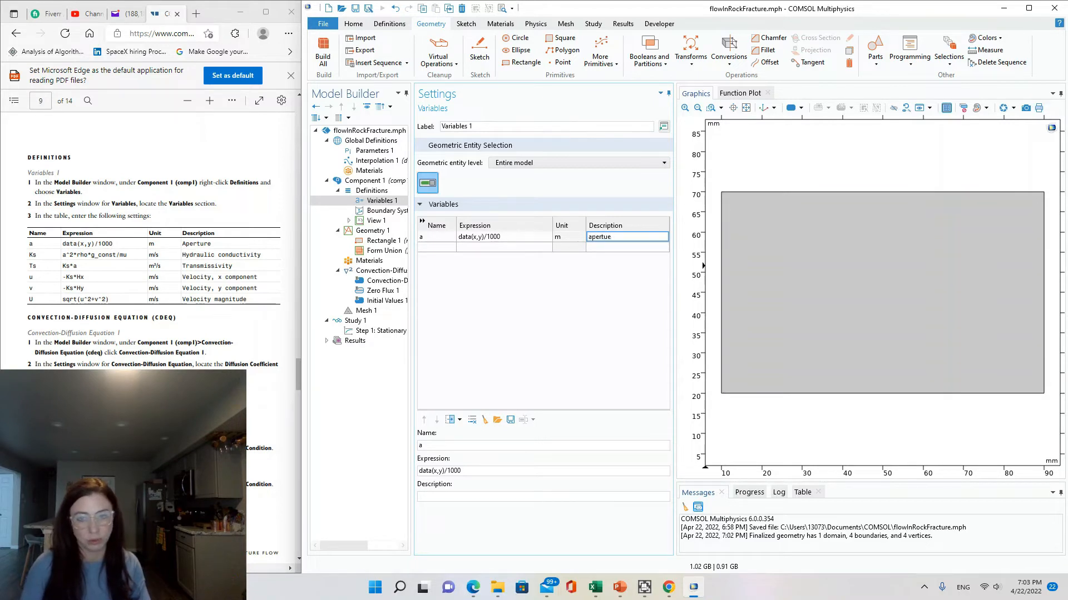
key(Tab)
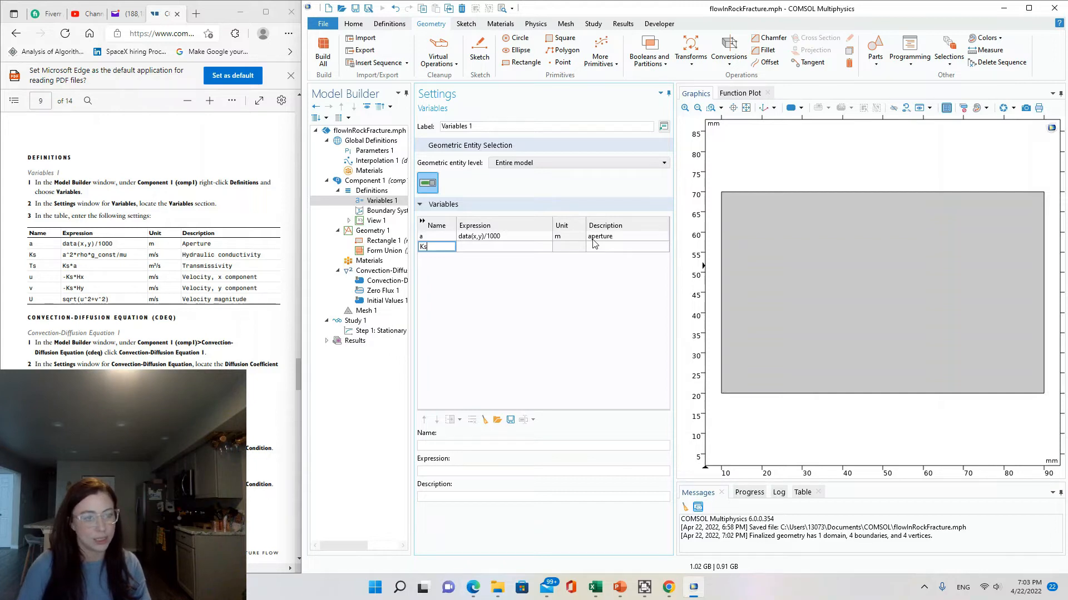
Define variable Ks with the expression a^2*rho*g_const/mu and the description "hydraulic conductivity"
key(Tab)
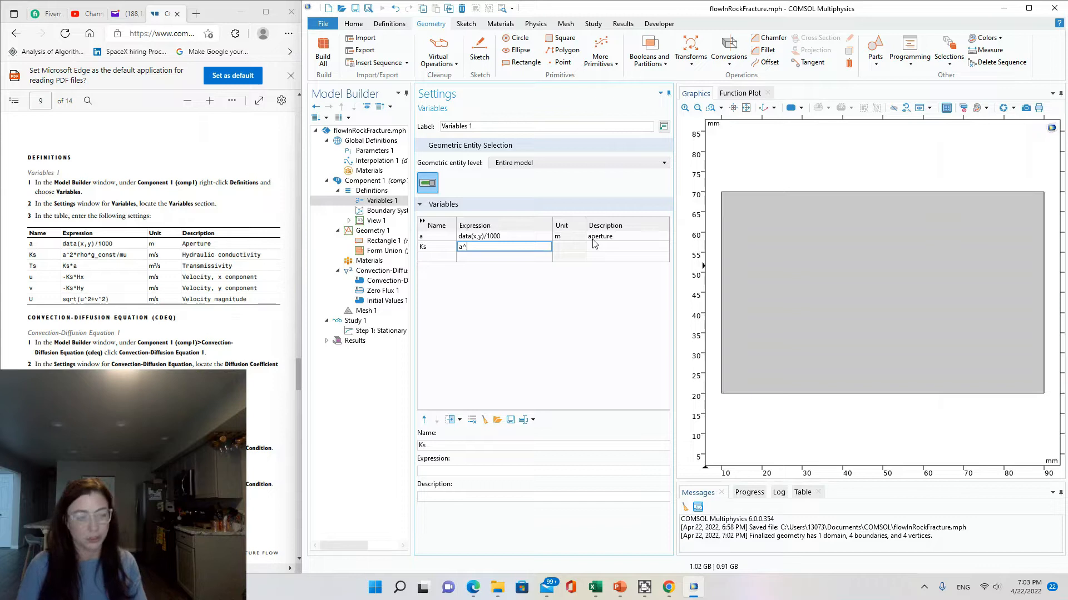
text(a^2*rho)
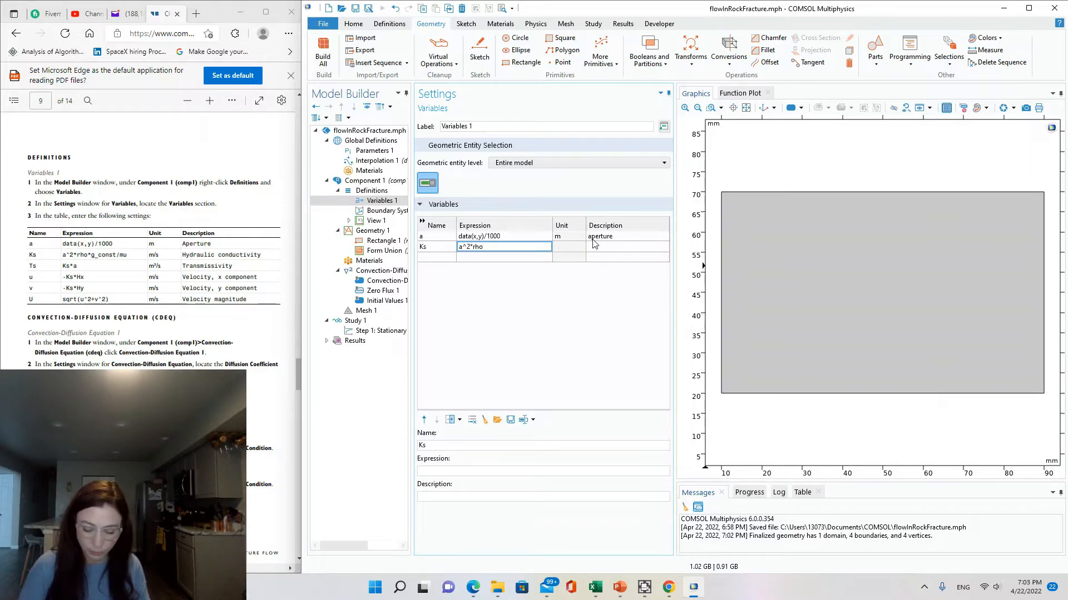
text(*g_co)
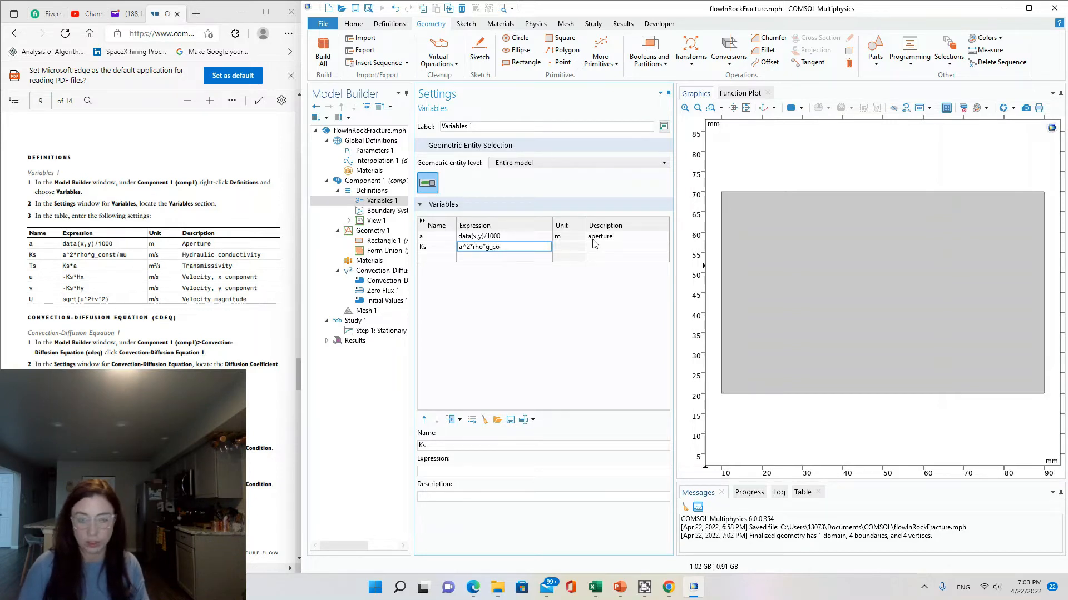
text(nst/mu)
click(594, 246)
text(h)
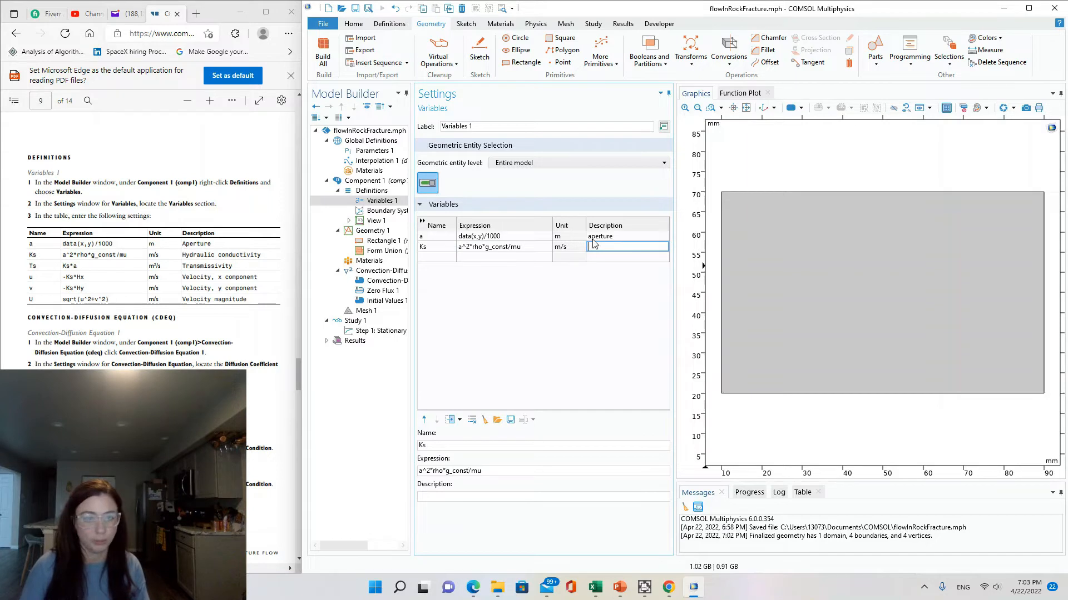
text(hydraulic conductivity)
key(Return)
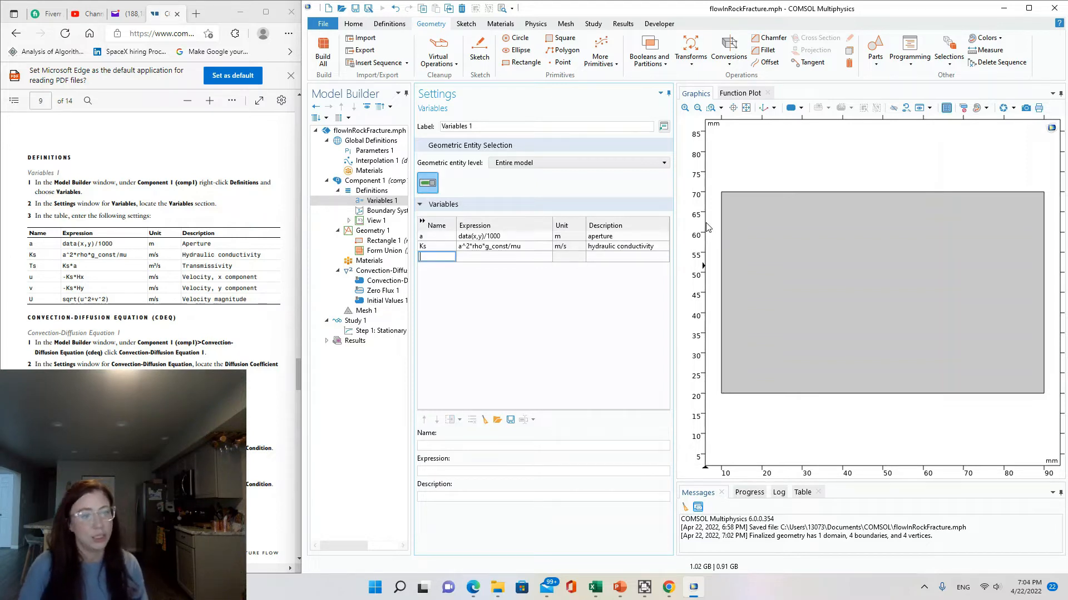
Add variable Ts with the expression Ks*a and the description "tranmissivity"
text(Ts)
key(Tab)
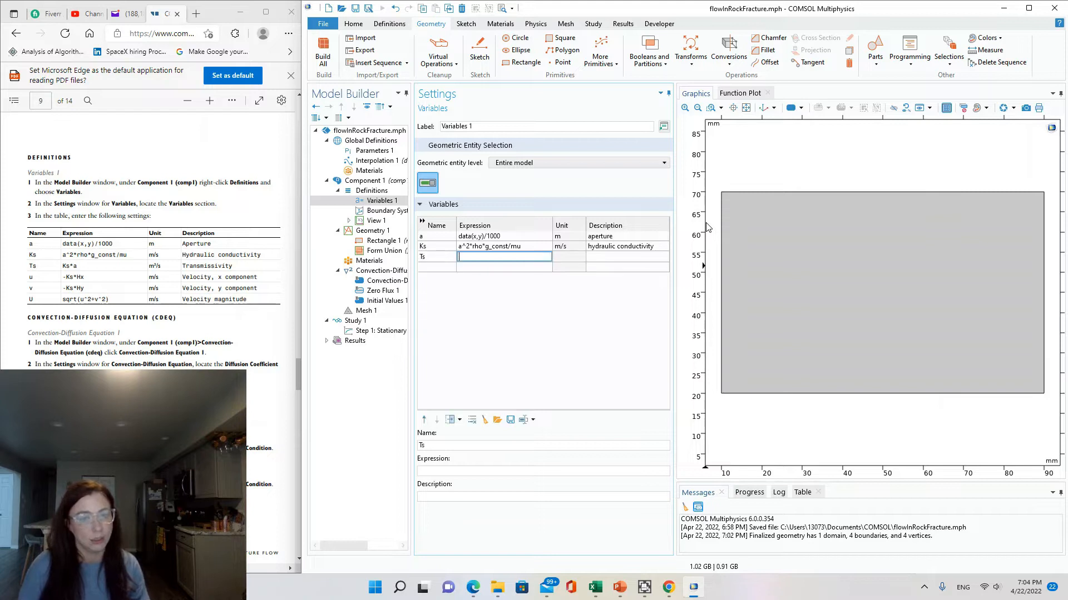
text(Ks*a)
key(Tab)
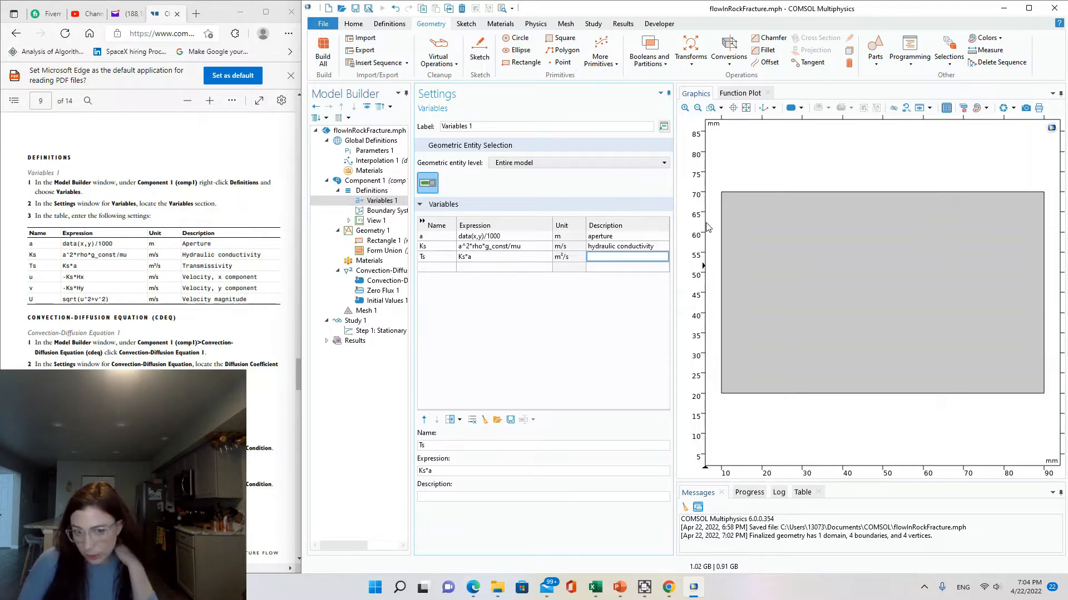
text(tranmissivity)
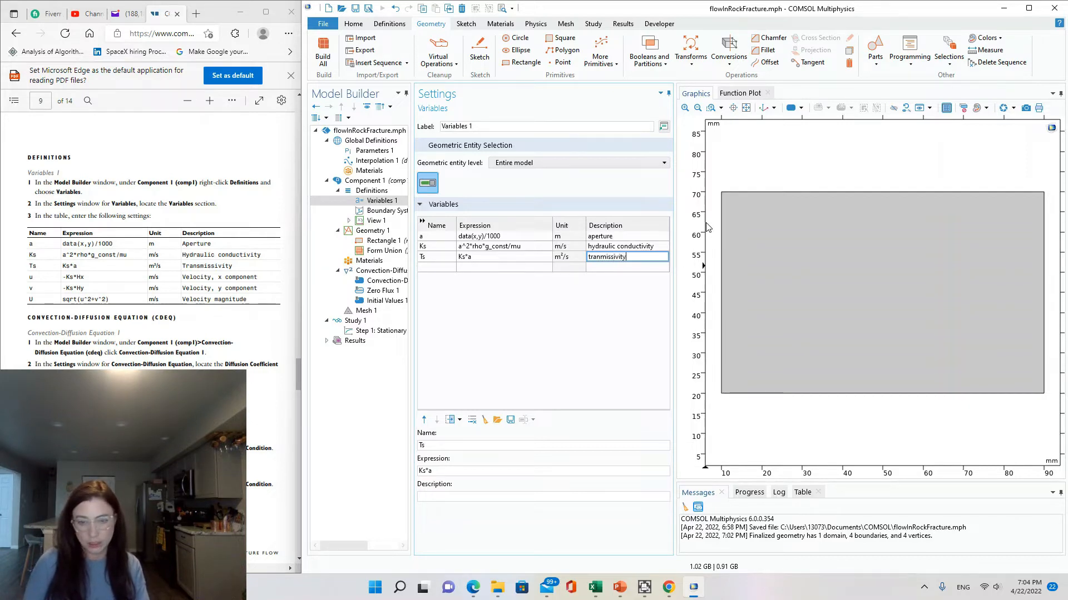
key(Tab)
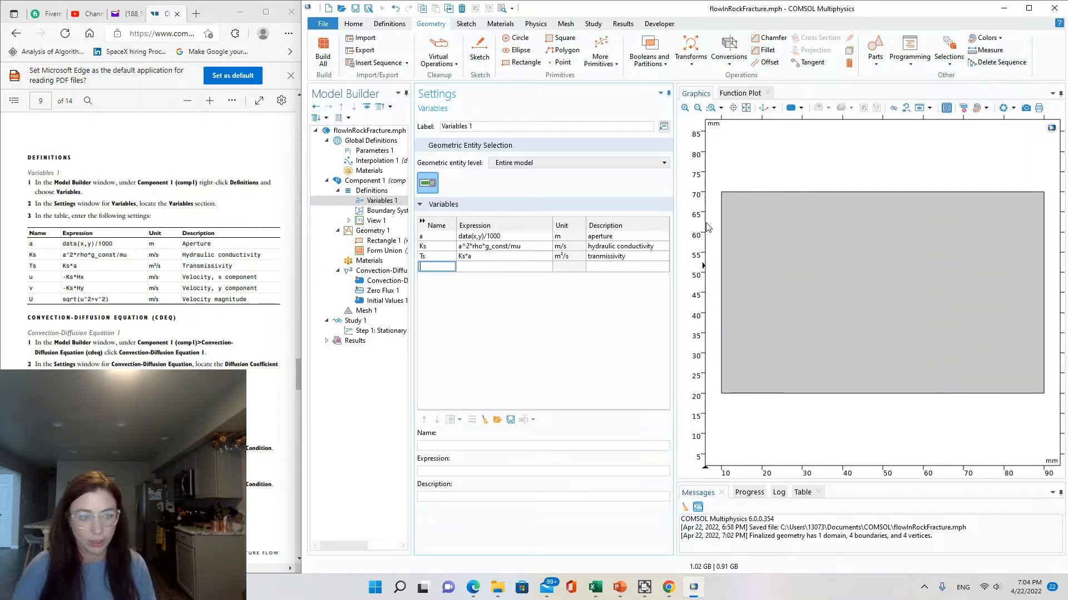
Add variable u in lowercase to the variables table with the expression -Ks*Hx
text(U)
key(Tab)
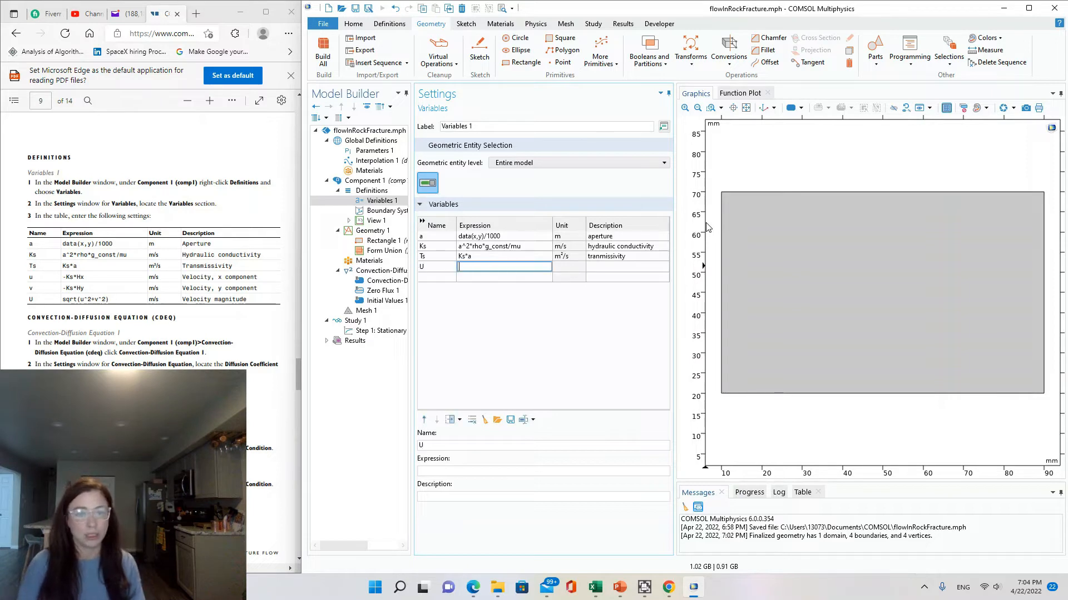
click(432, 269)
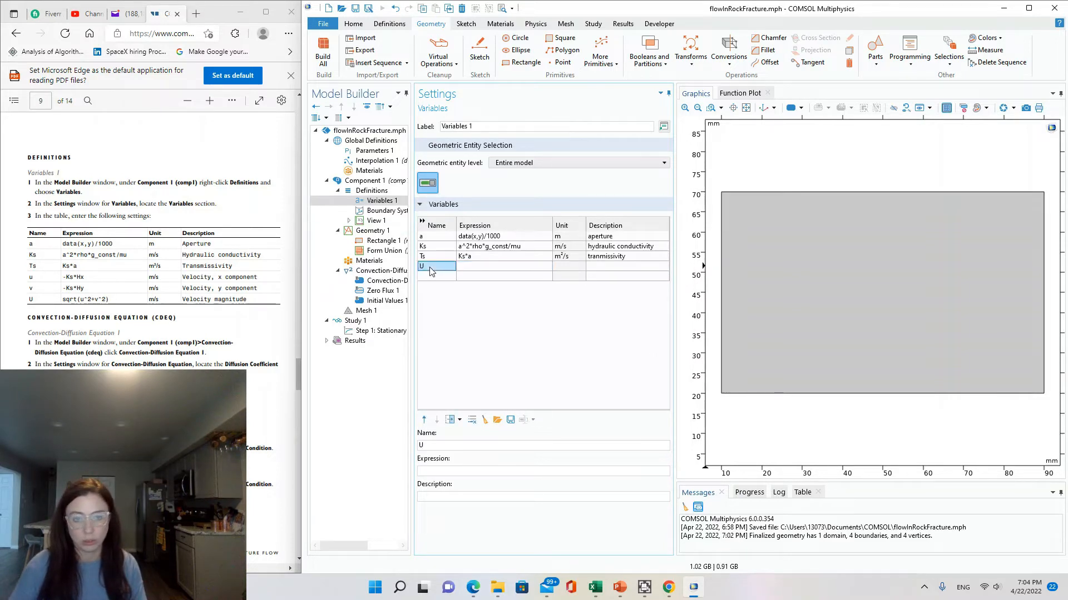
text(u)
key(Tab)
text(-Ks*)
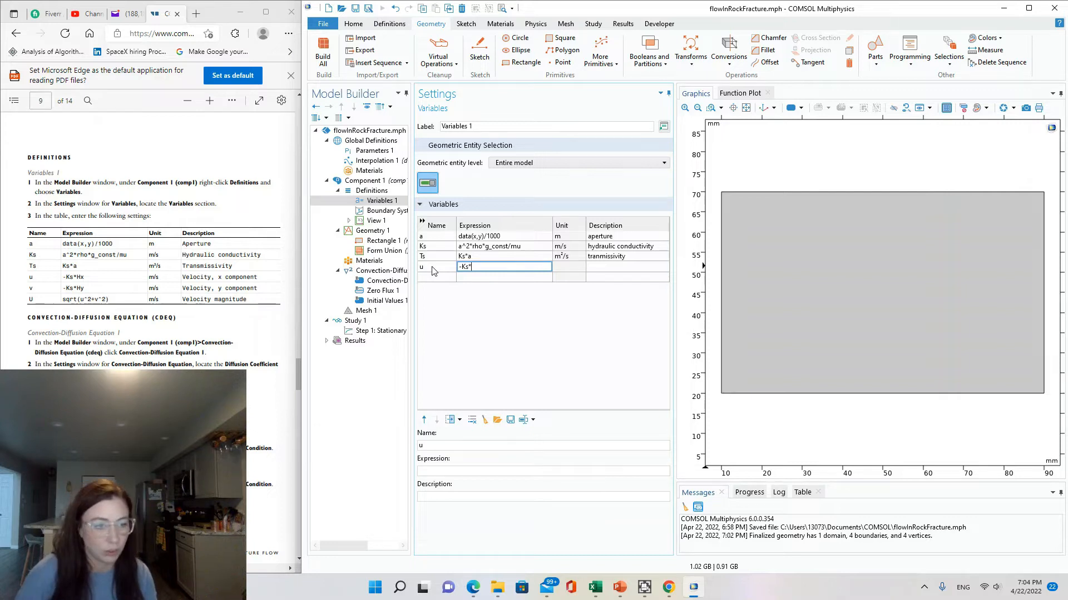
text(H)
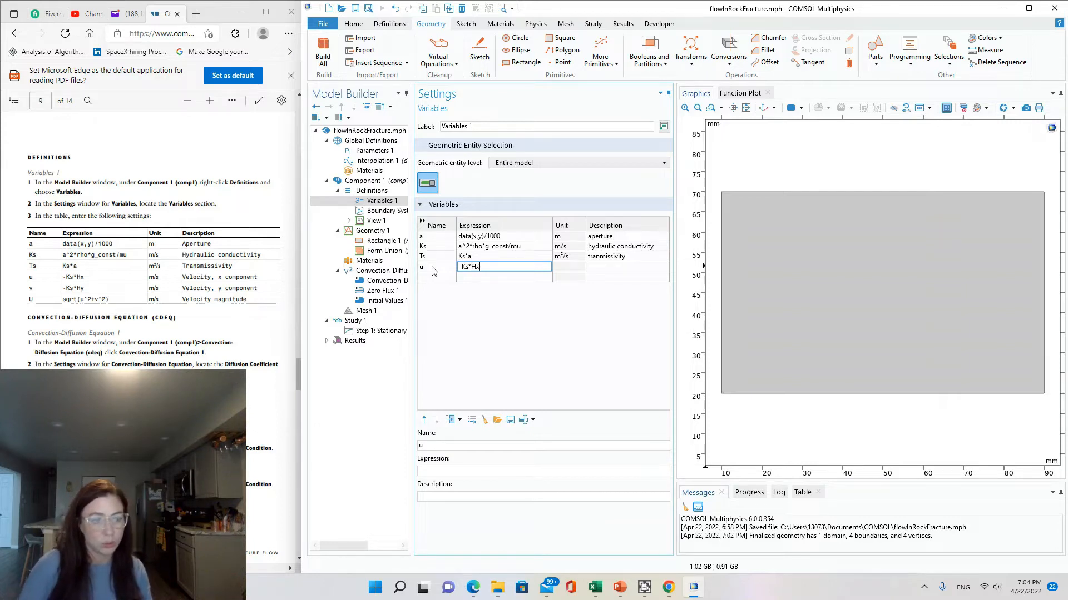
text(x)
key(Tab)
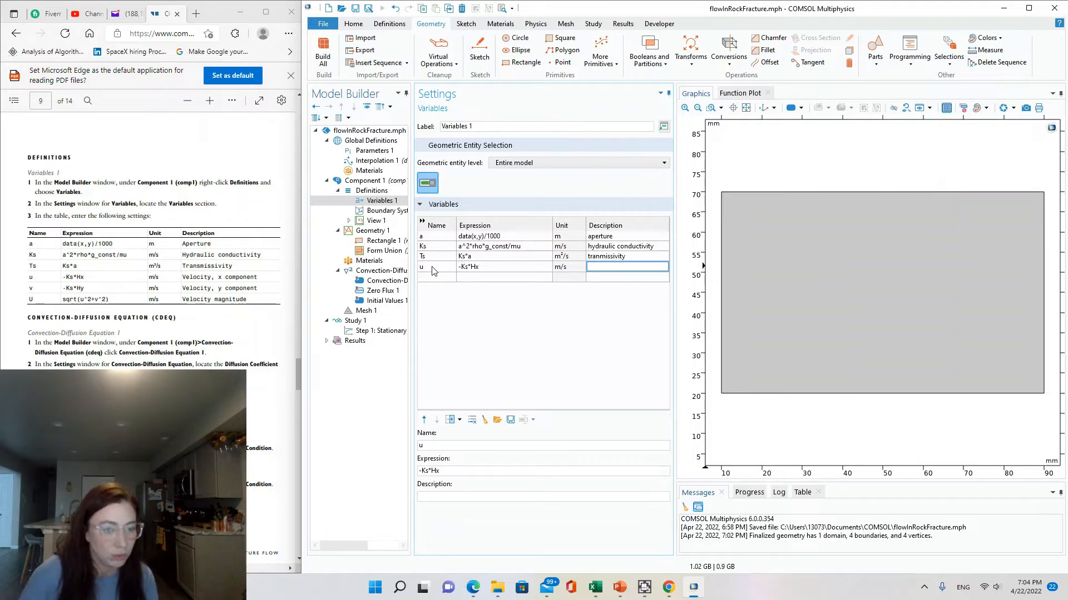
Enter "velocity, x component" as the description of variable u
text(velocity, x)
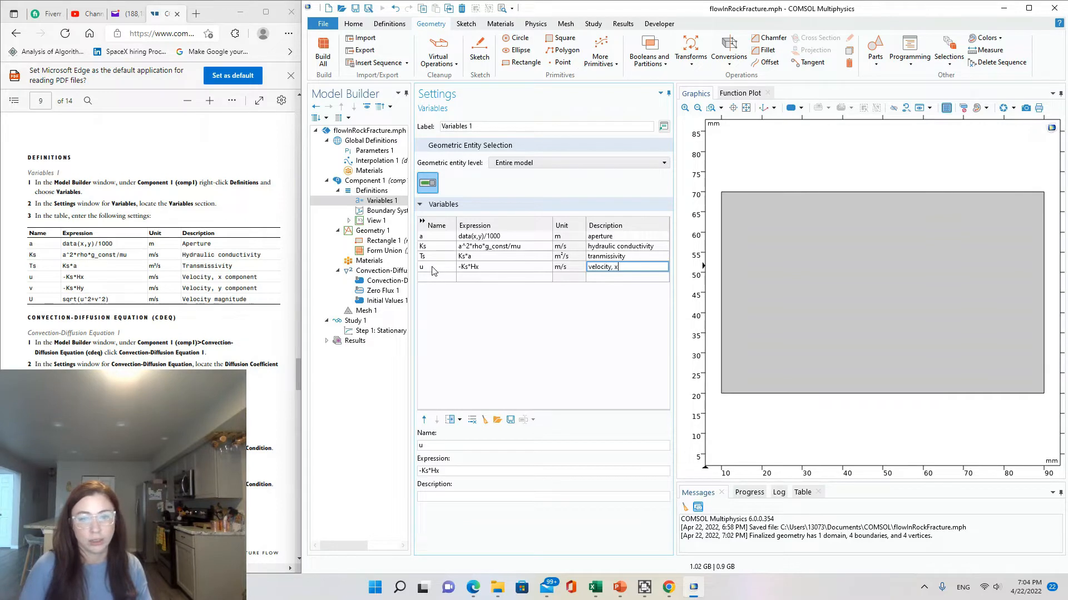
text( compn)
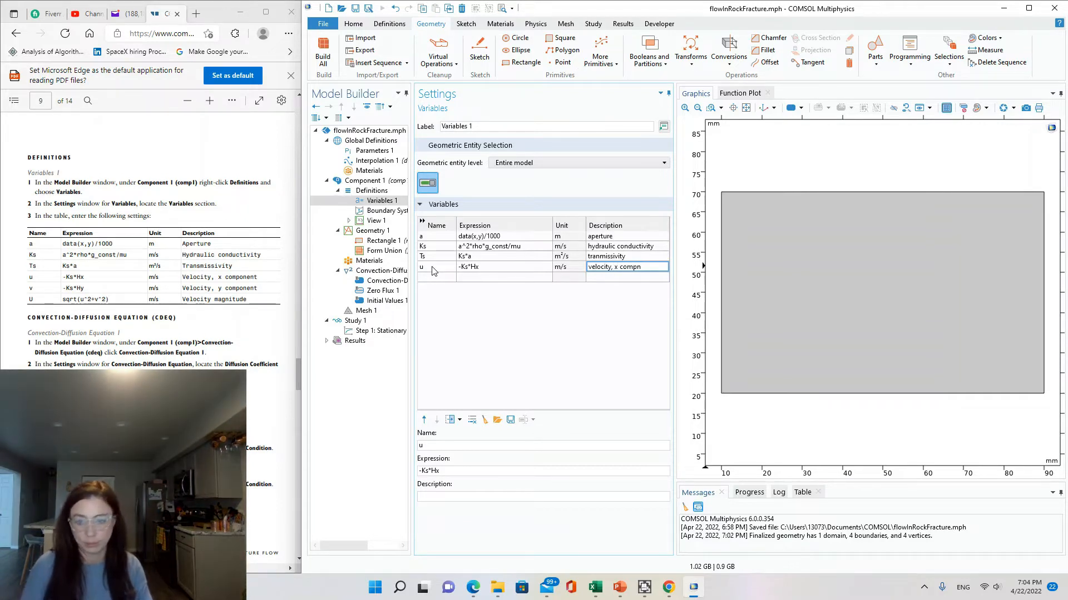
key(BackSpace)
text(onent)
key(Return)
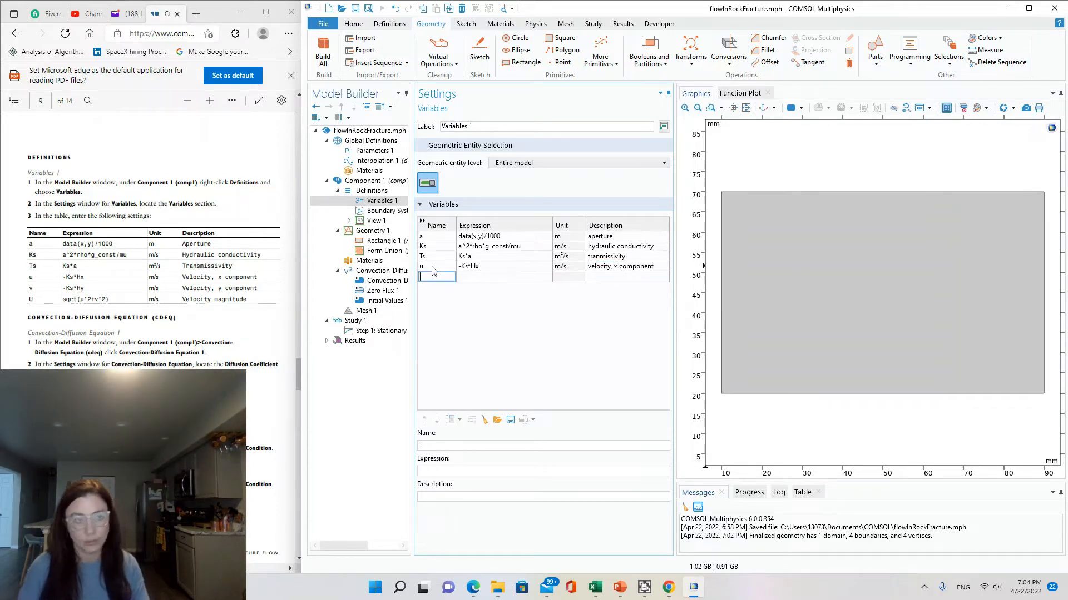
Add variable v with the expression -Ks*Hy and the description "velocity, y component"
text(v)
key(Tab)
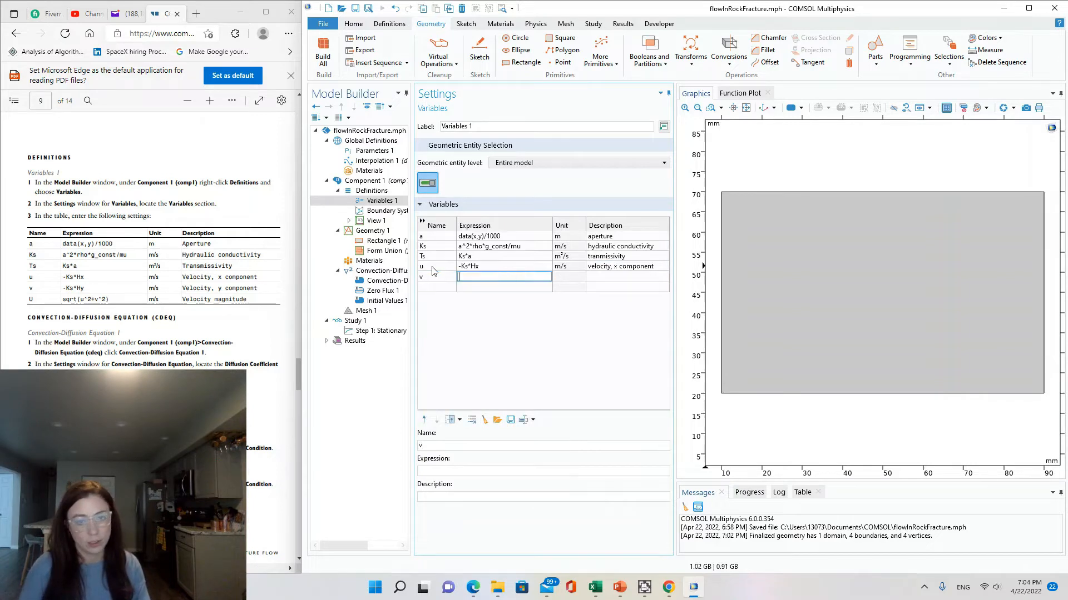
text(-K)
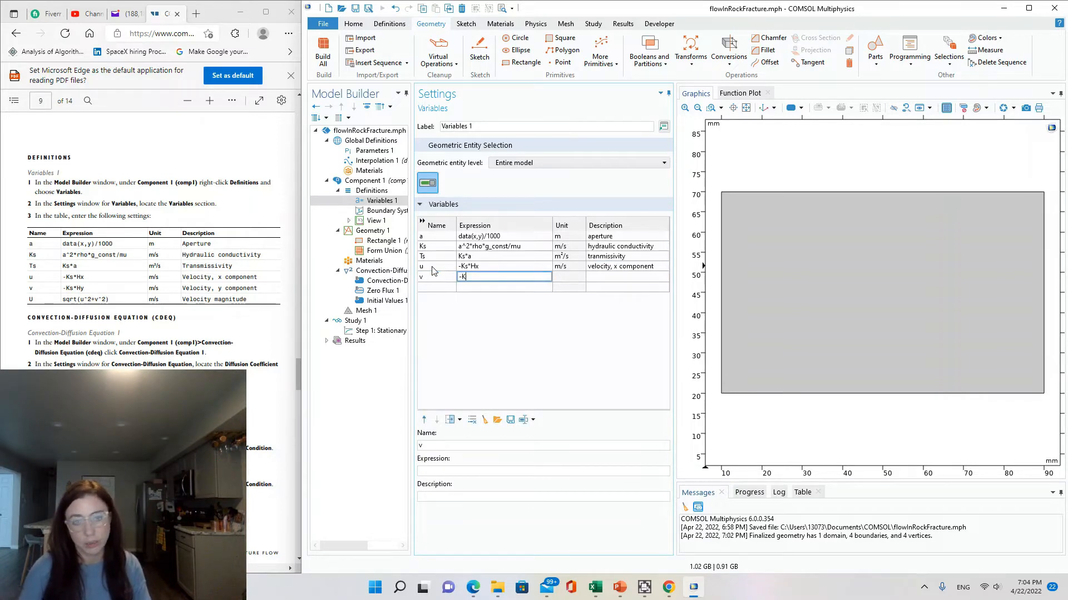
text(s*Hy)
key(Tab)
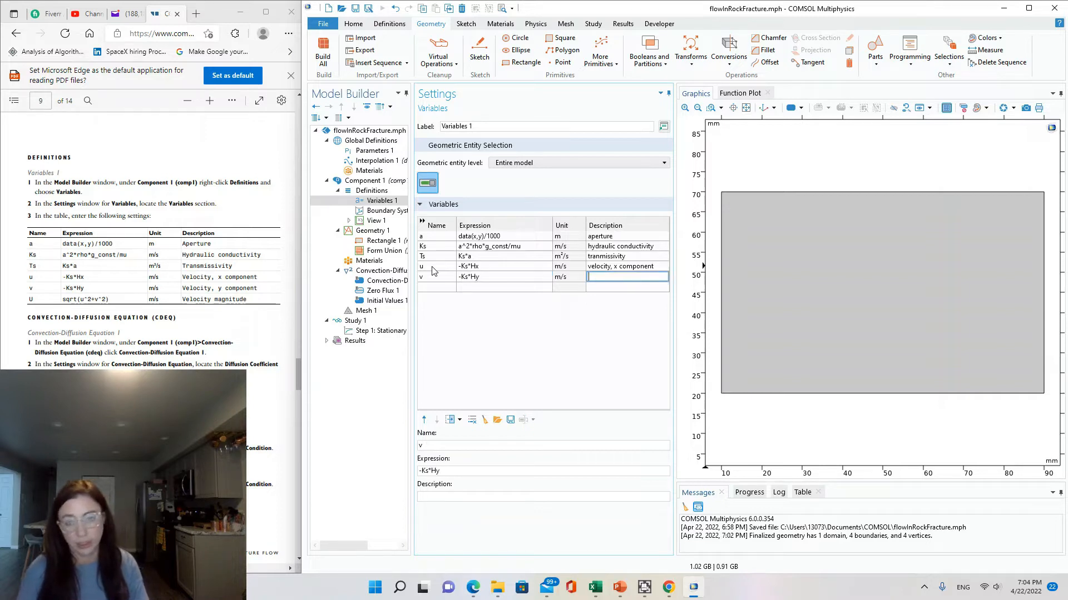
text(velocity)
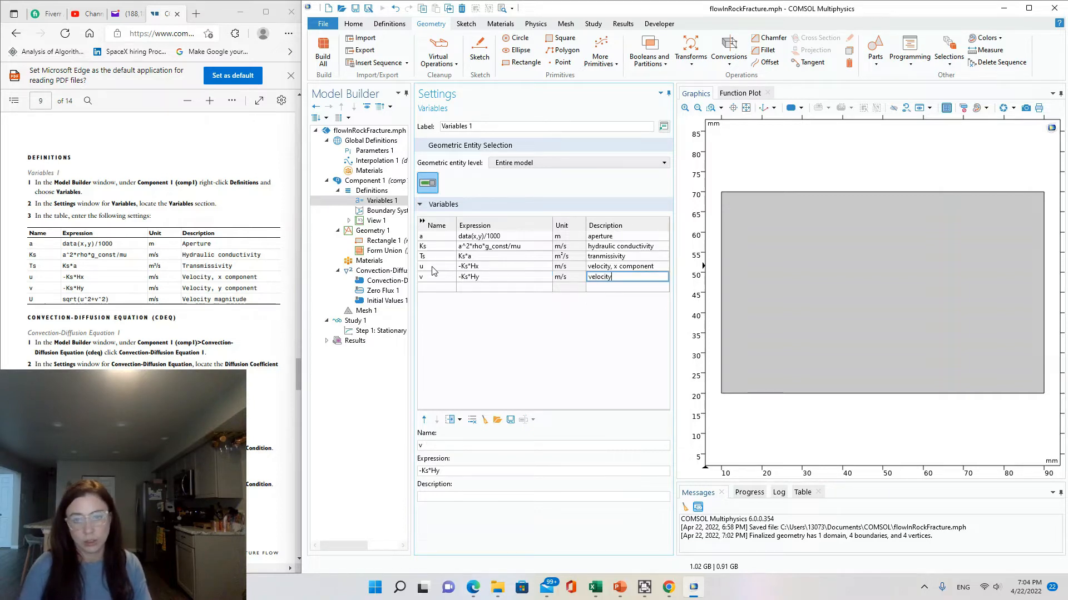
text(, y component)
key(Tab)
Add variable U in uppercase to the variables table with the expression sqrt(u^2+v^2)
text(U)
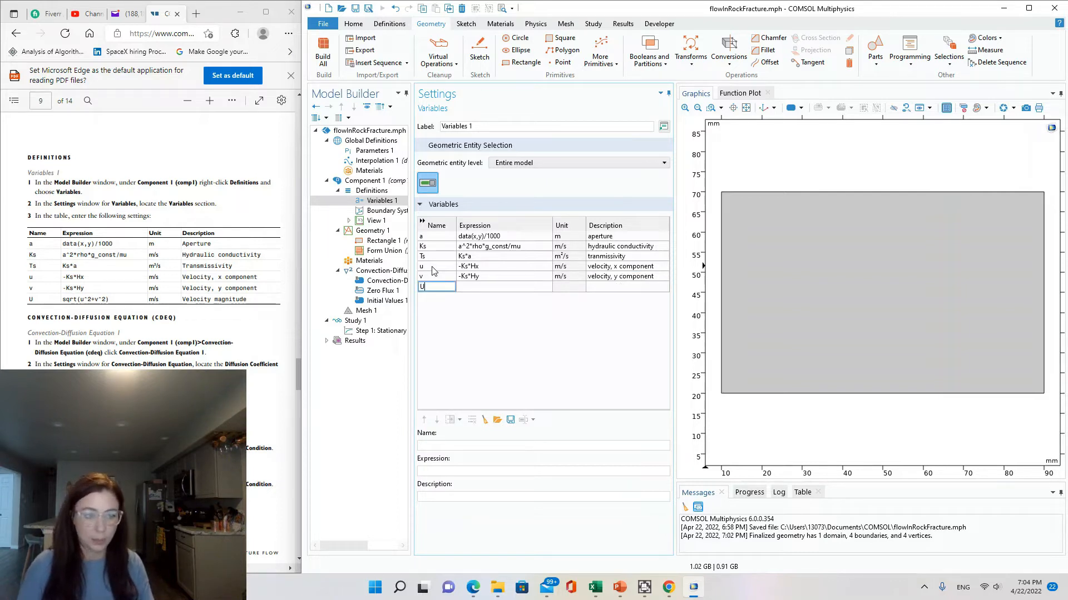
key(Tab)
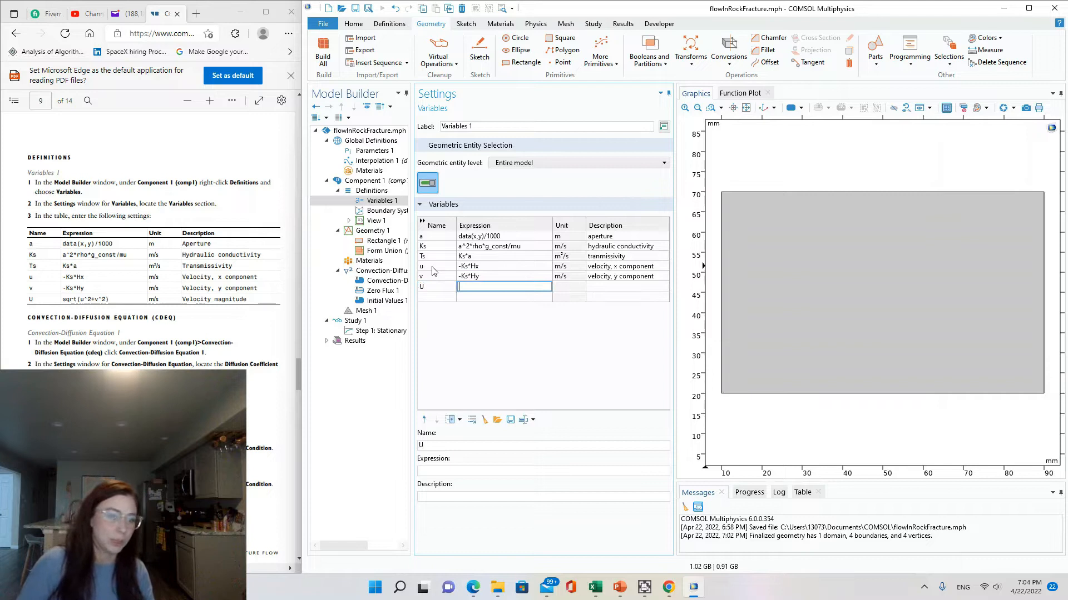
text(s)
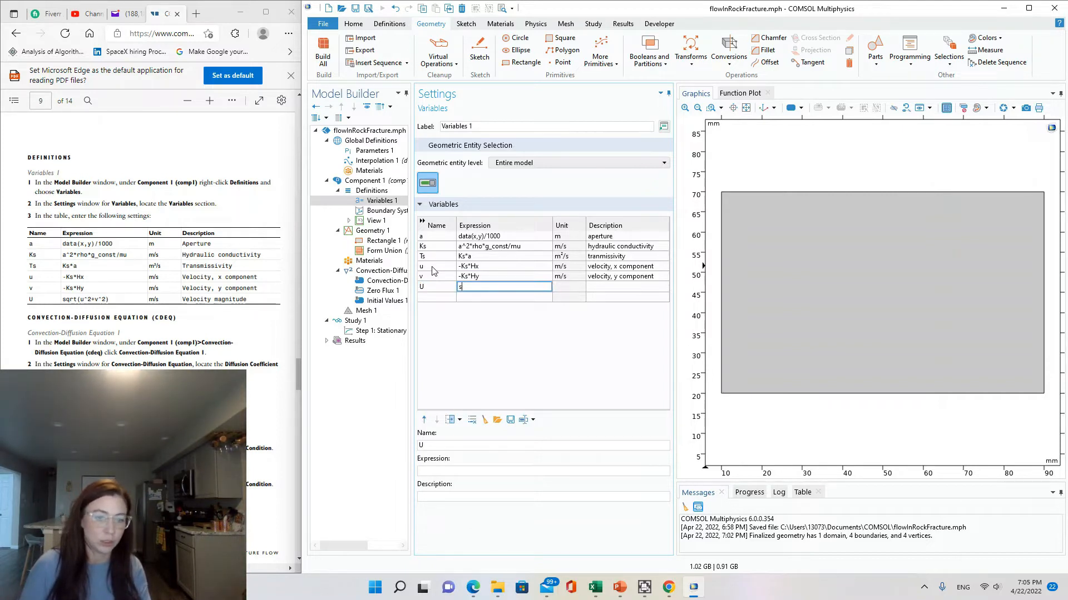
text(qrt(u^2)
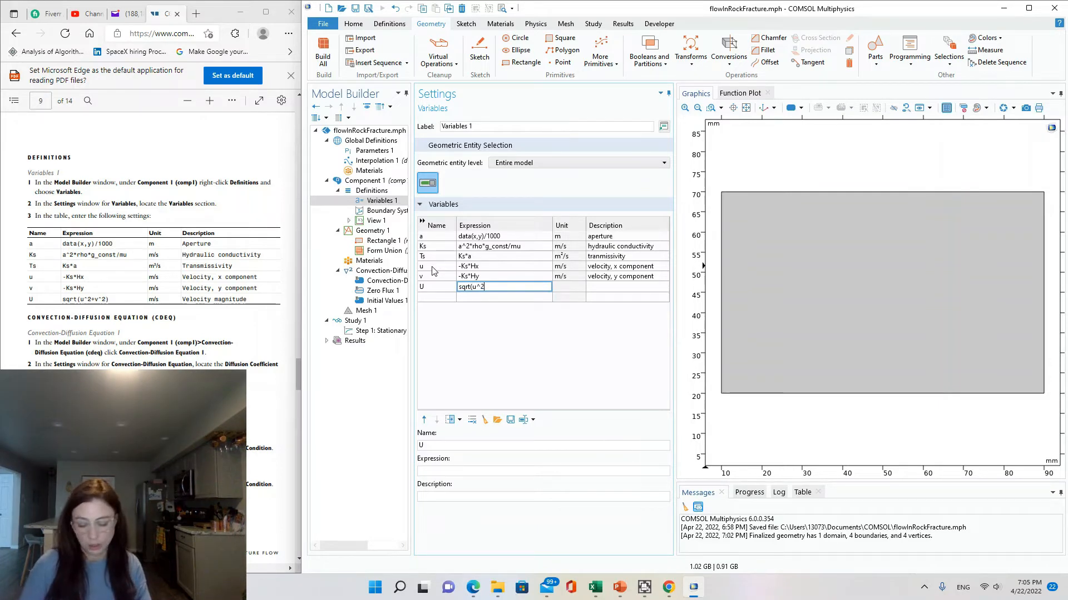
text(+v^)
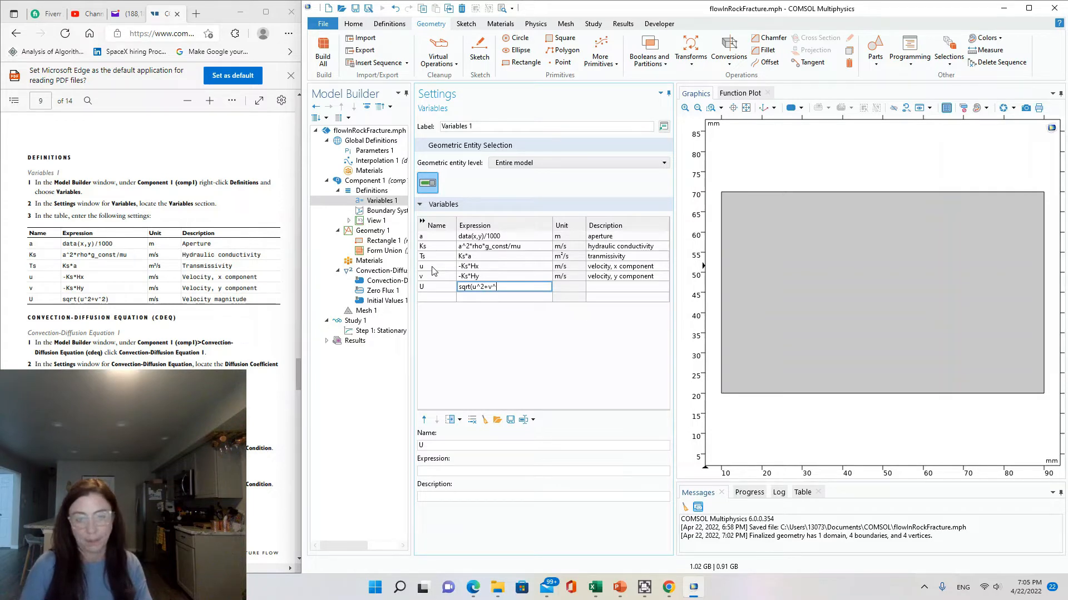
text(2)
key(Tab)
Enter "velocity magnitude" as the description of variable U and save the model file
text(v)
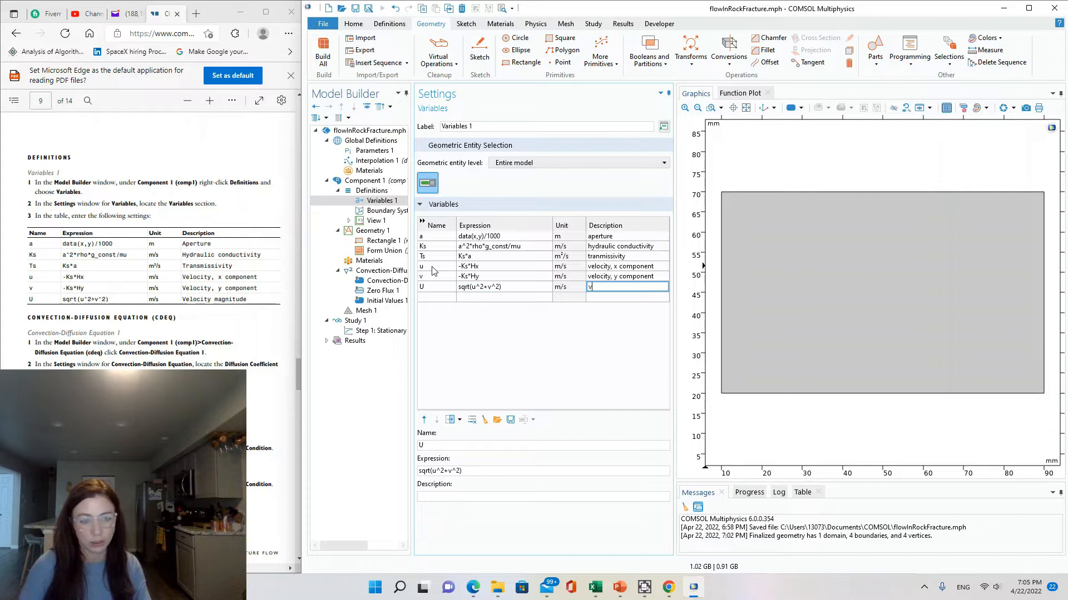
text(elocit)
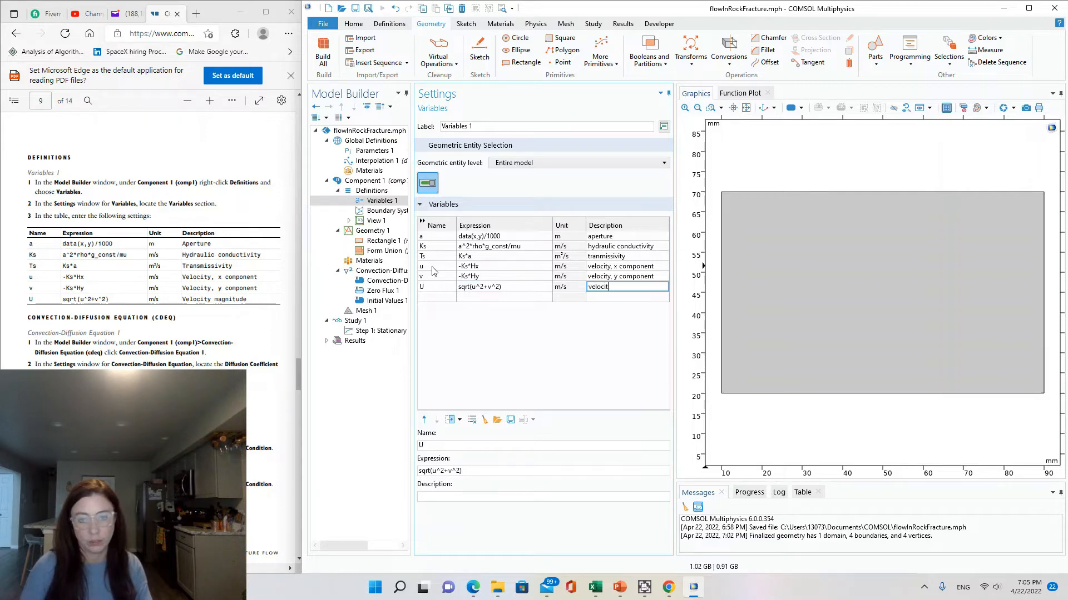
text(y magnitud)
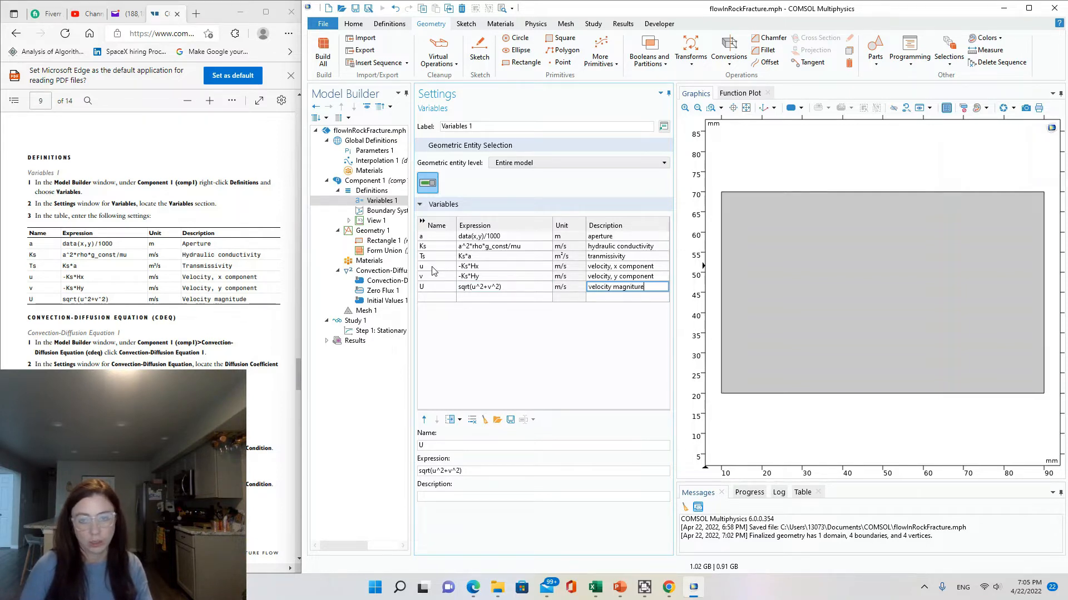
text(e)
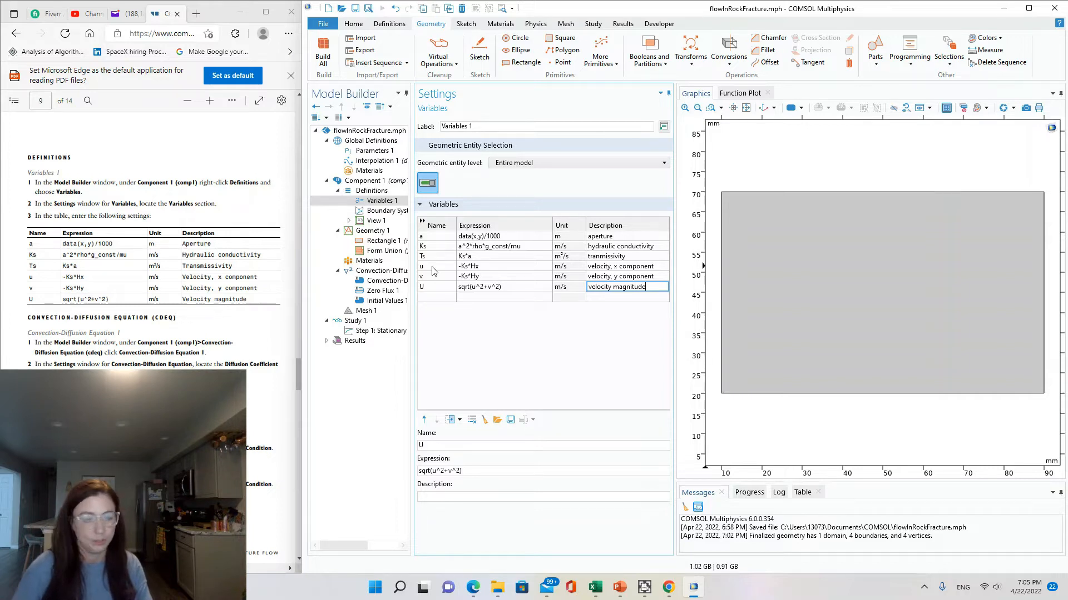
click(573, 317)
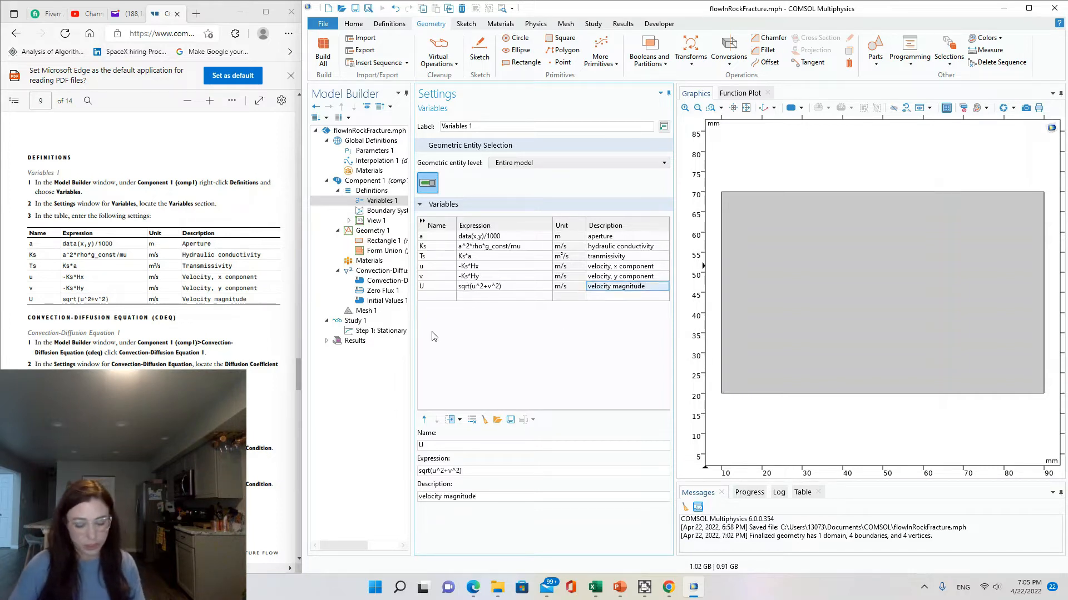
key(ctrl+s)
Set the diffusion coefficient c of Convection-Diffusion Equation 1 to Ts
click(223, 384)
scroll(222, 384, down, 2)
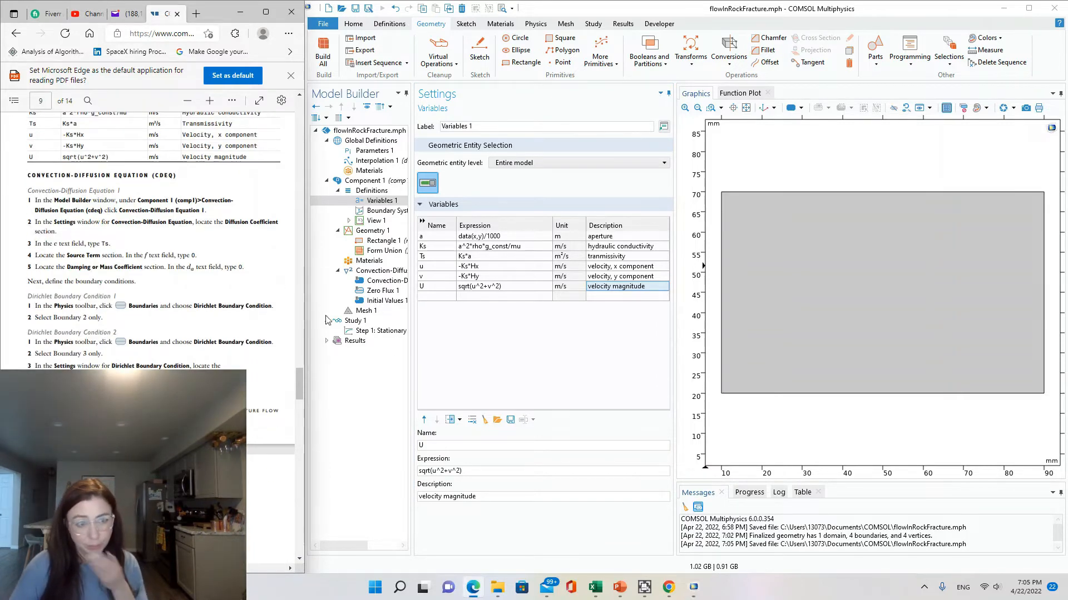
click(364, 410)
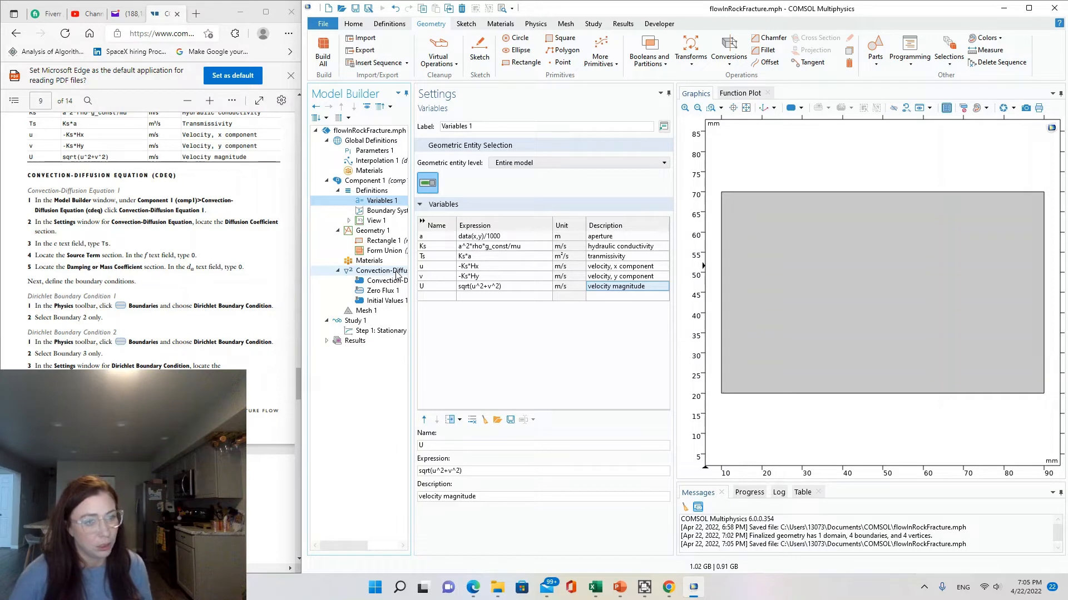
mouse_move(412, 277)
mouse_down()
mouse_move(499, 272)
mouse_move(403, 268)
mouse_up()
click(494, 269)
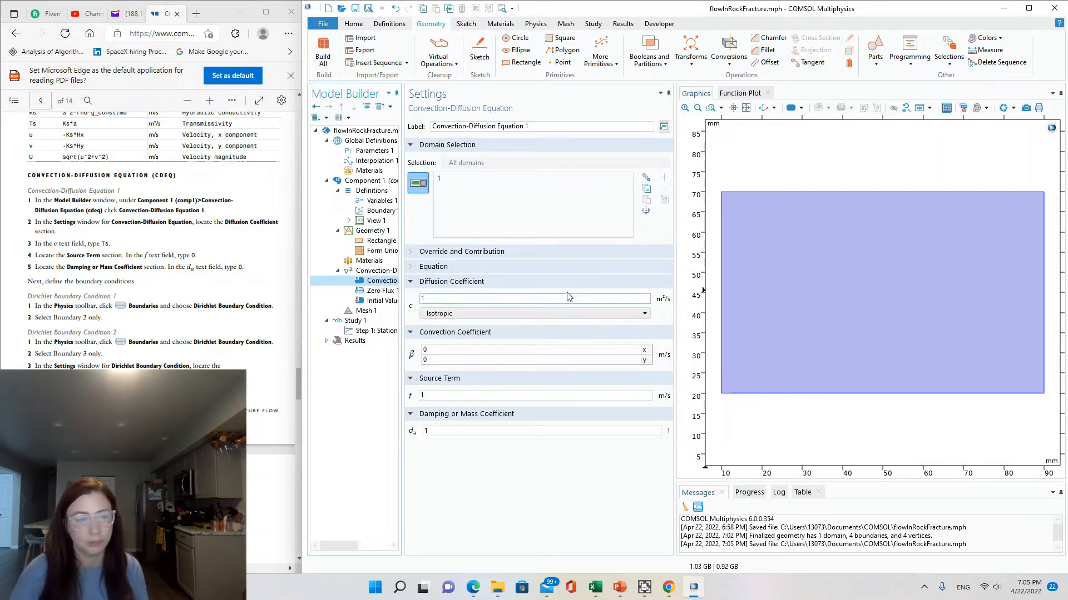
double_click(460, 297)
text(Ts)
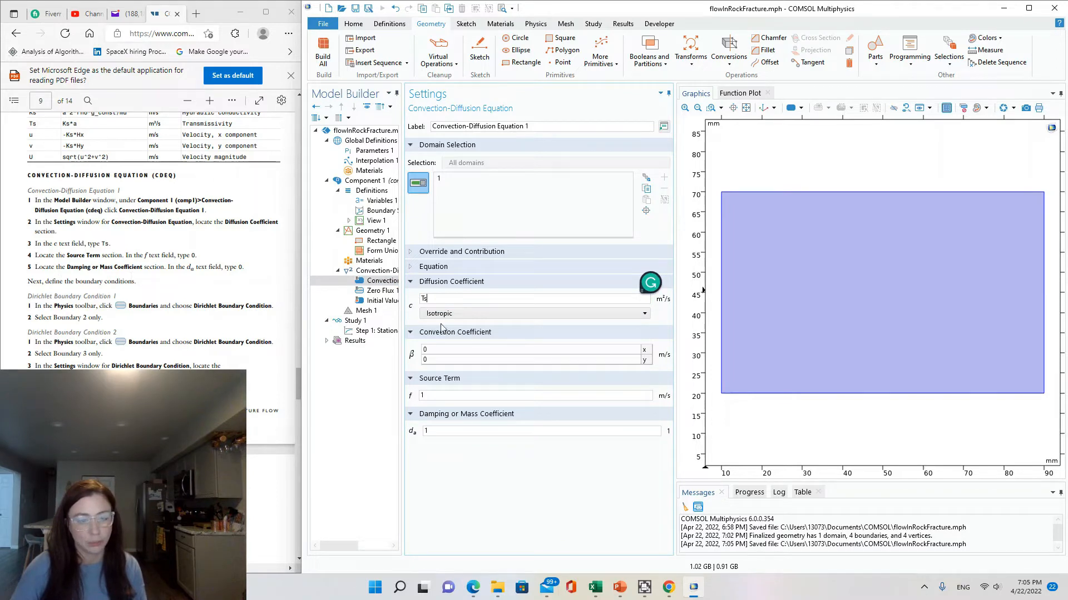
Set the source term f and the damping or mass coefficient da of Convection-Diffusion Equation 1 to 0
click(457, 397)
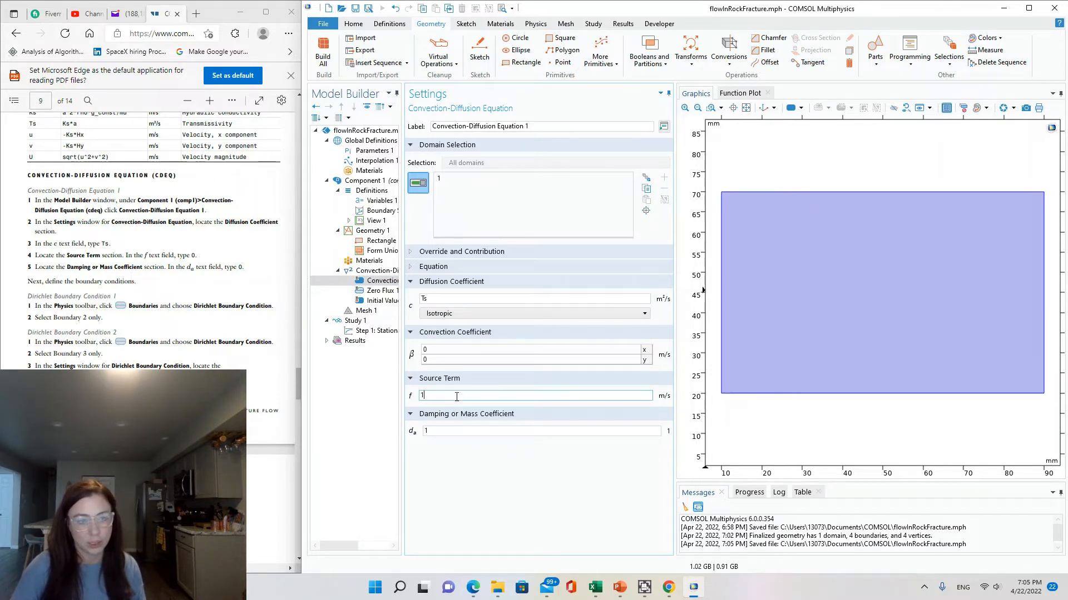
key(BackSpace)
text(0)
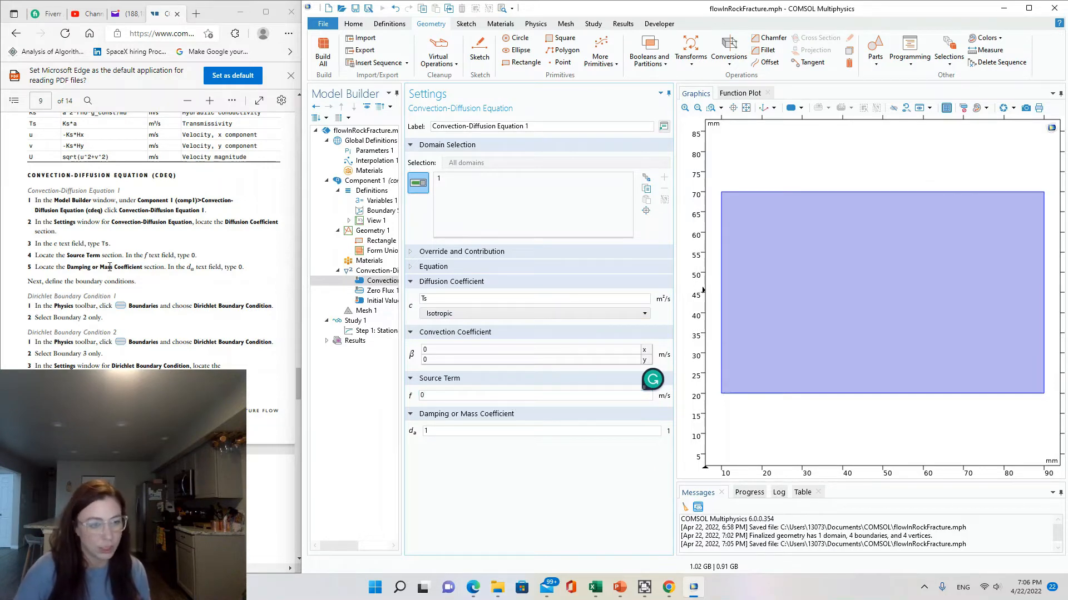
click(442, 431)
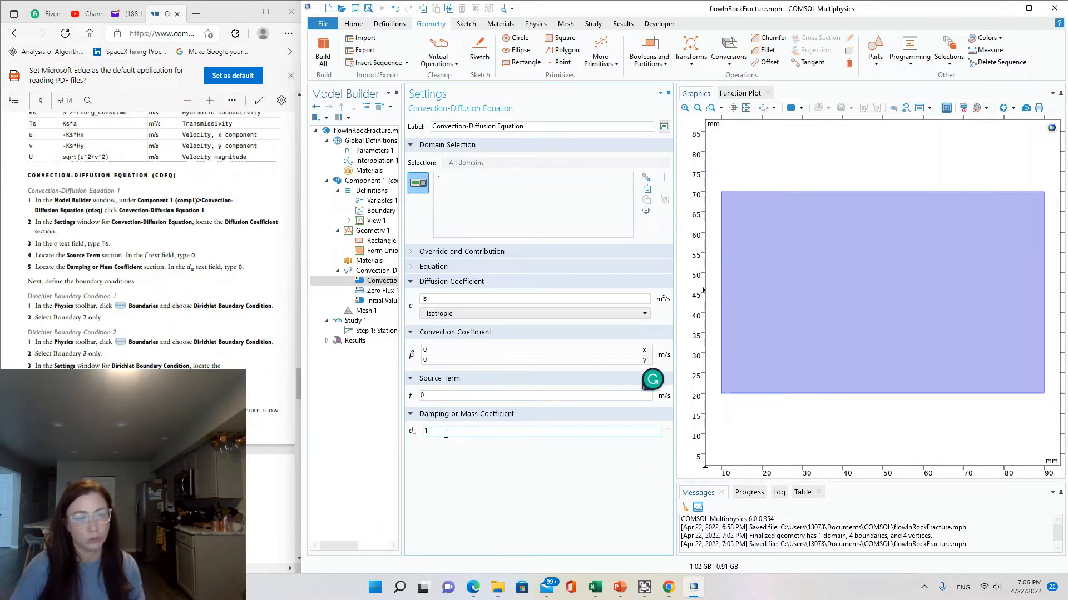
click(445, 432)
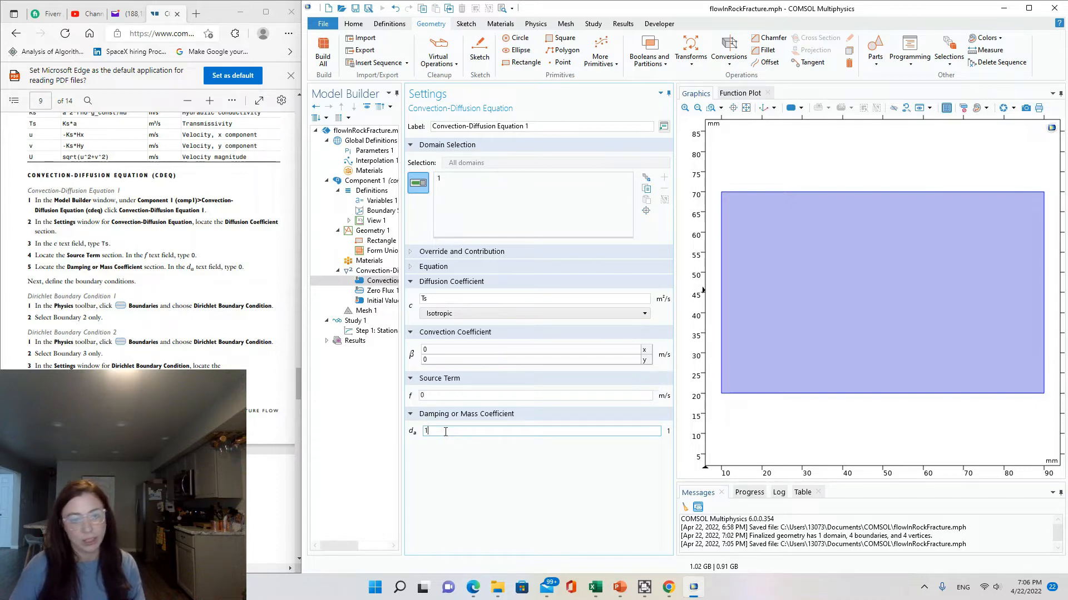
text(0)
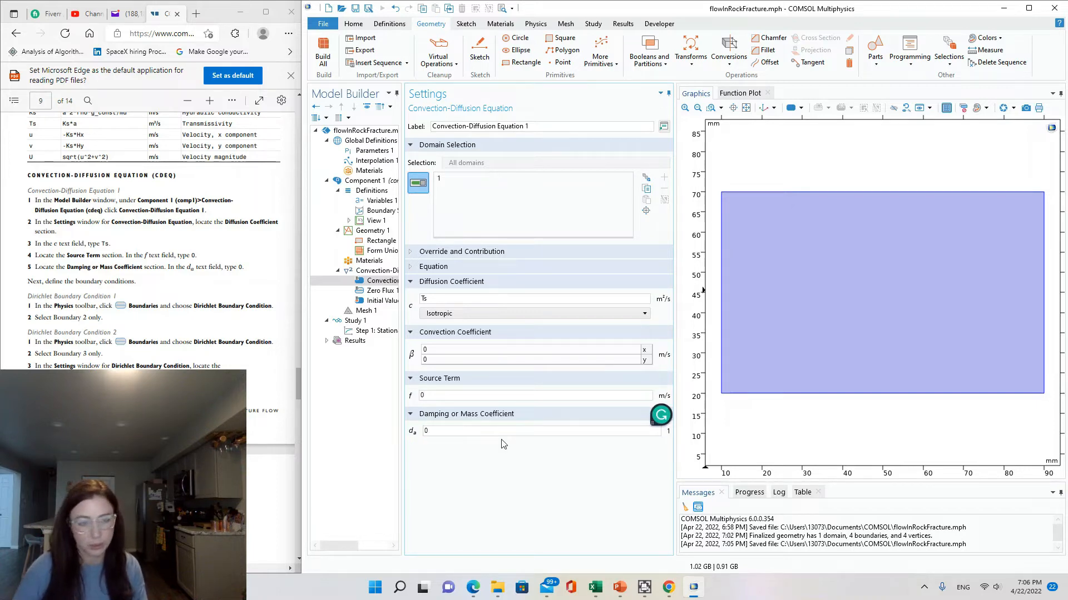
click(561, 459)
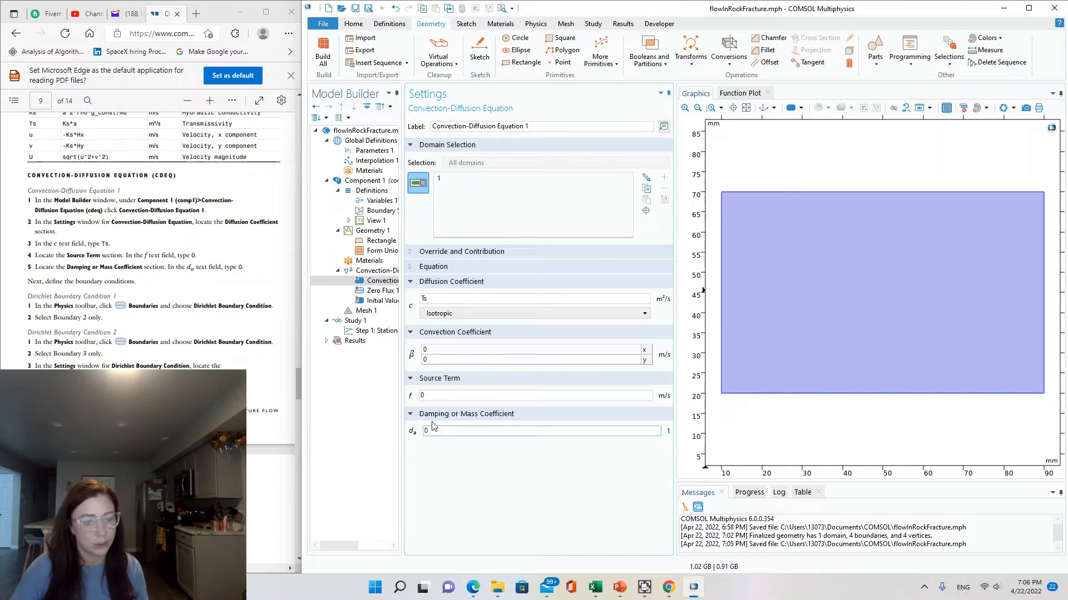
Add a Dirichlet Boundary Condition and assign it to boundary 2, the rectangle's lower edge
click(186, 282)
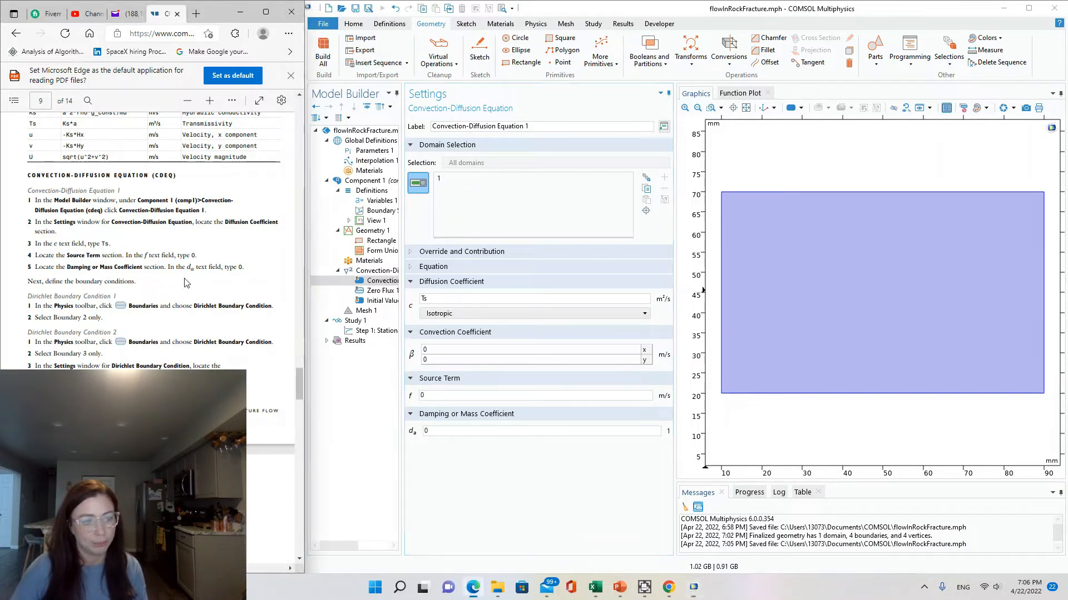
scroll(186, 282, down, 1)
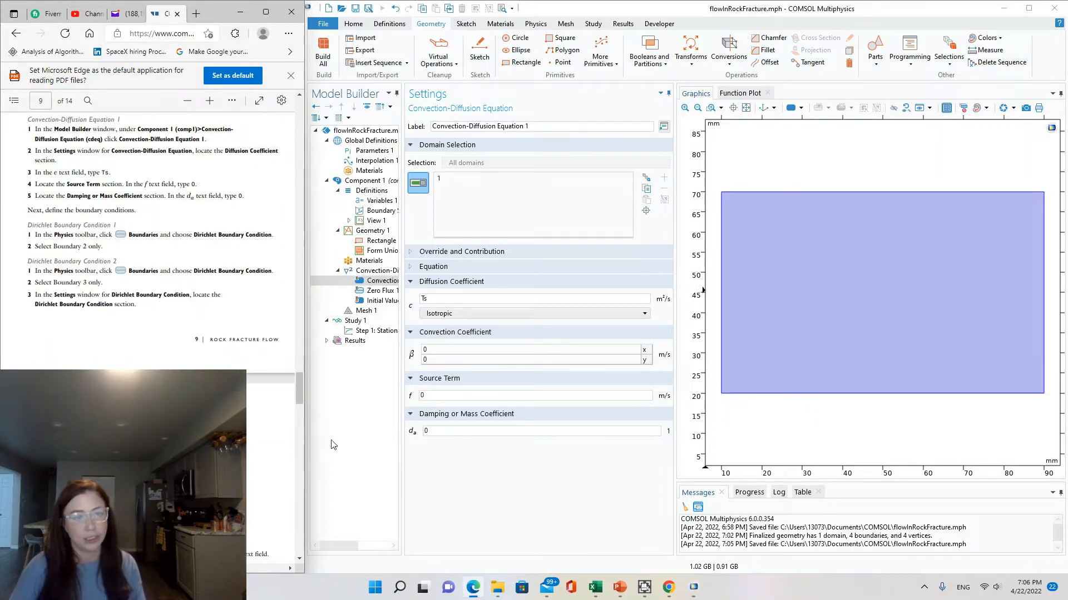
scroll(149, 267, down, 1)
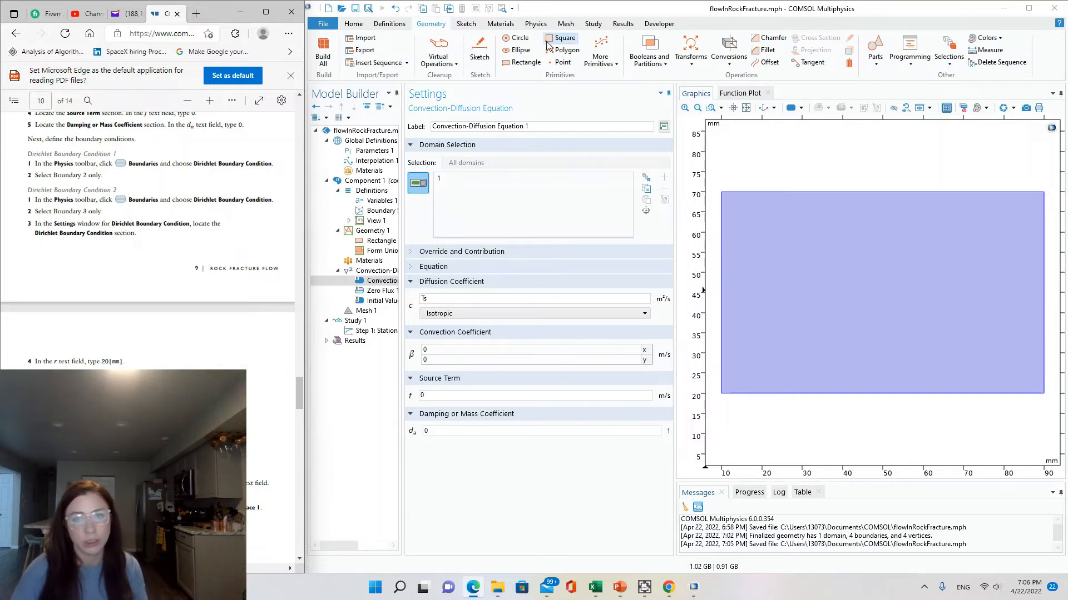
click(539, 25)
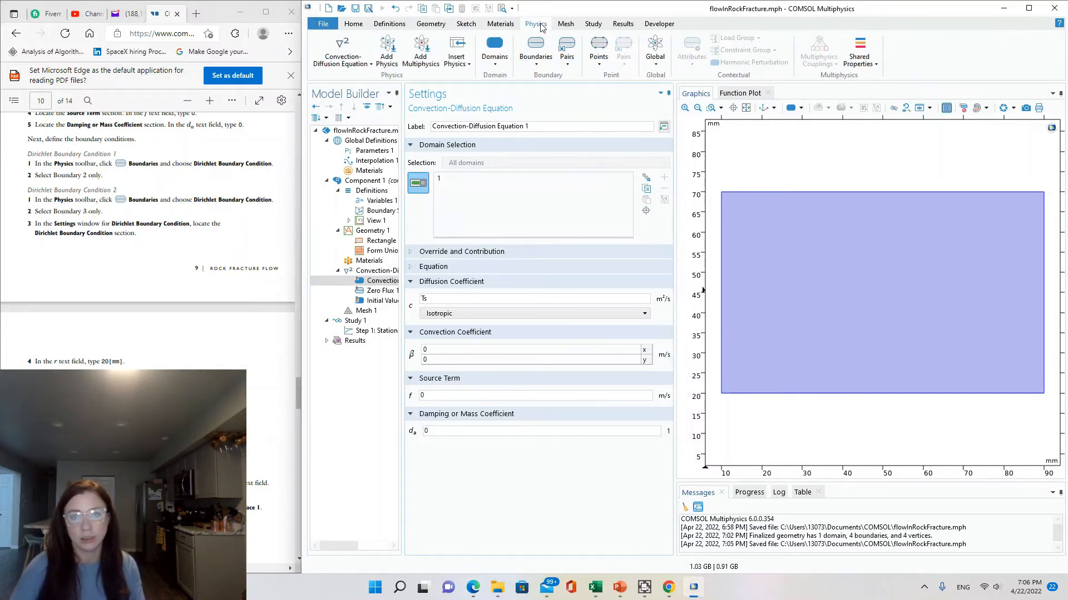
click(542, 64)
click(542, 64)
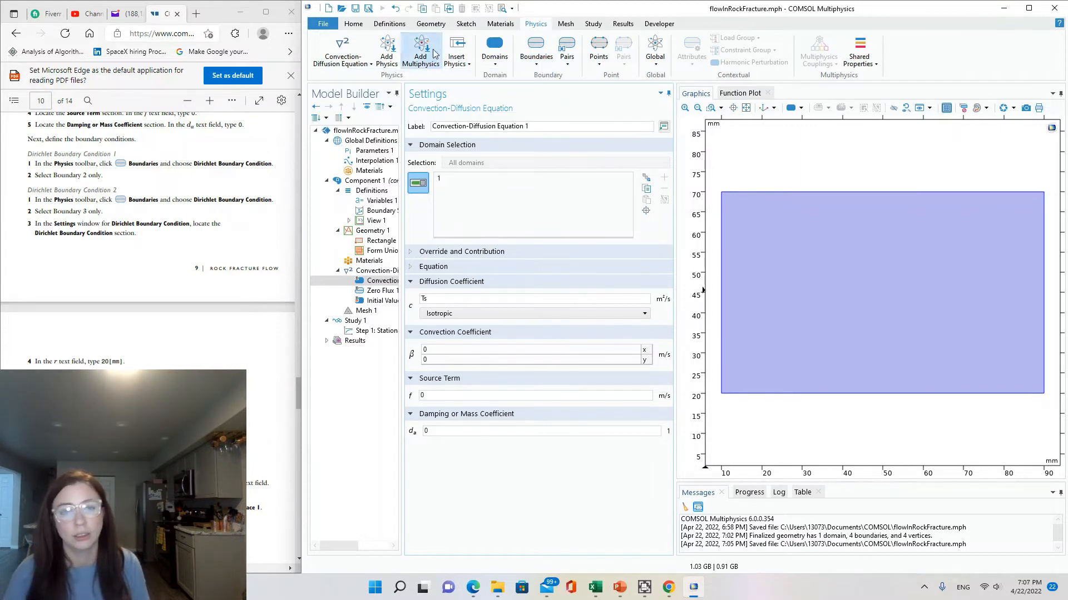
click(536, 58)
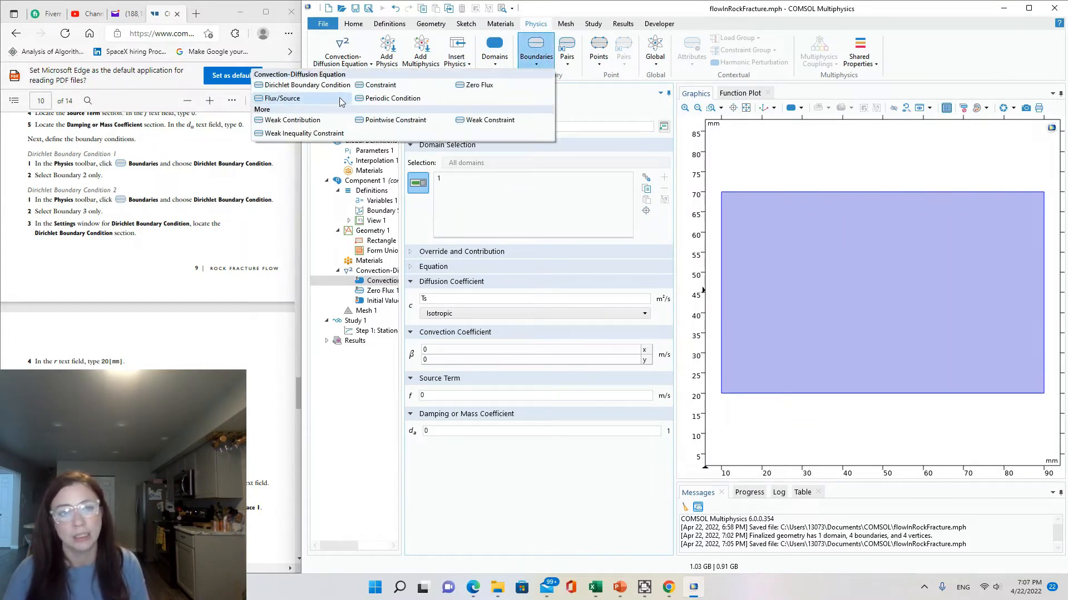
click(307, 85)
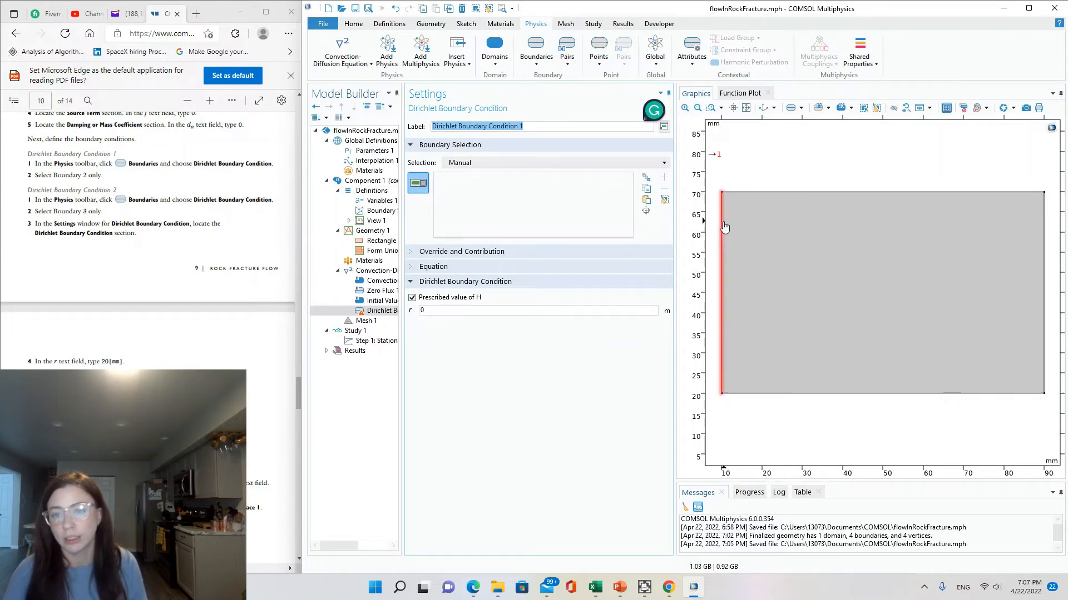
click(1007, 394)
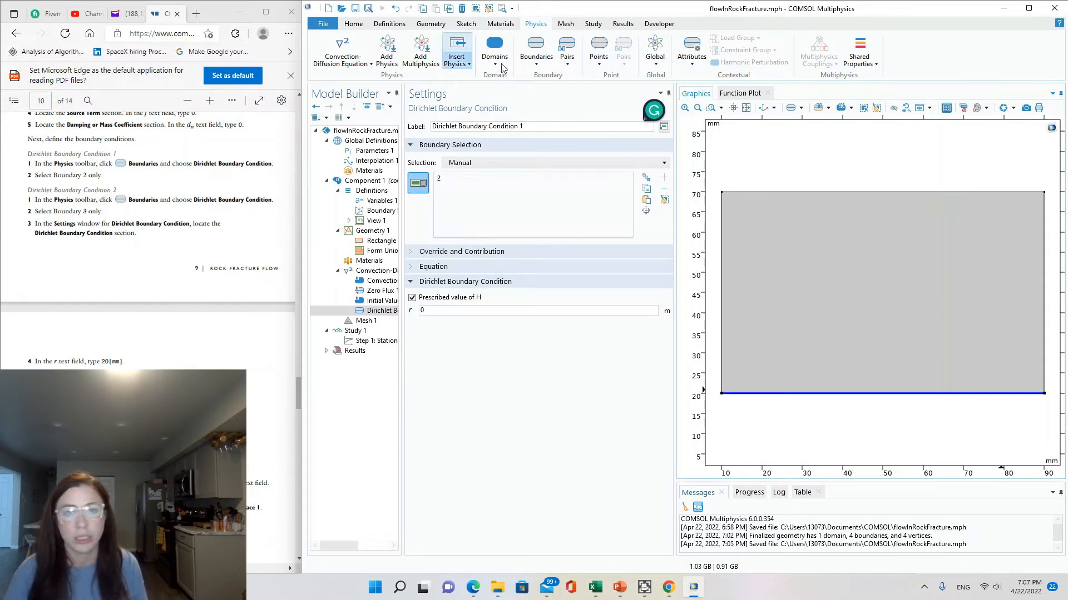
Add a second Dirichlet Boundary Condition and assign it to boundary 3, the rectangle's upper edge
click(535, 61)
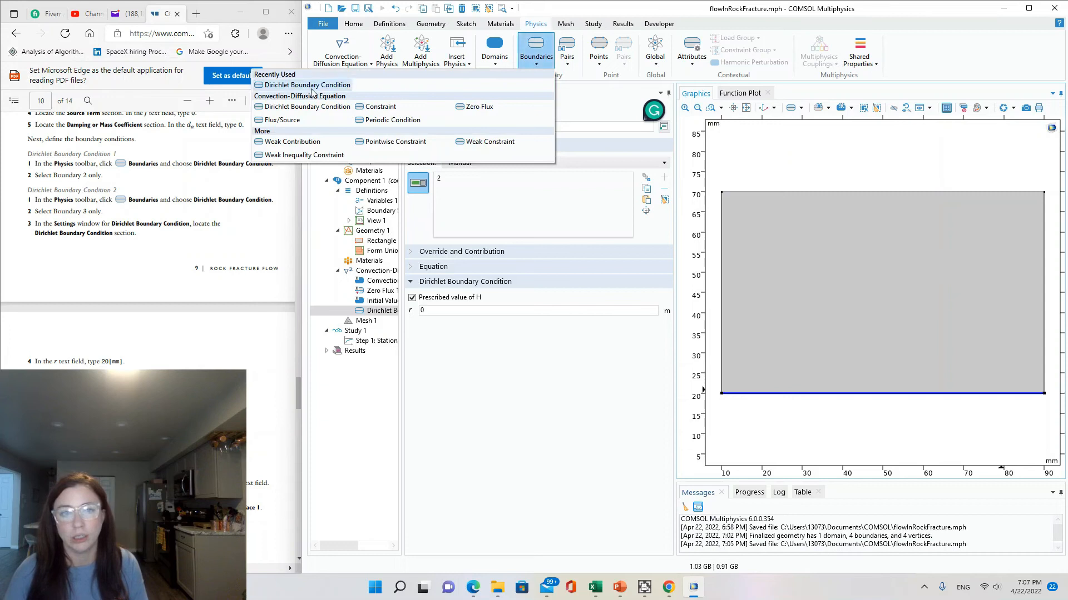
click(294, 81)
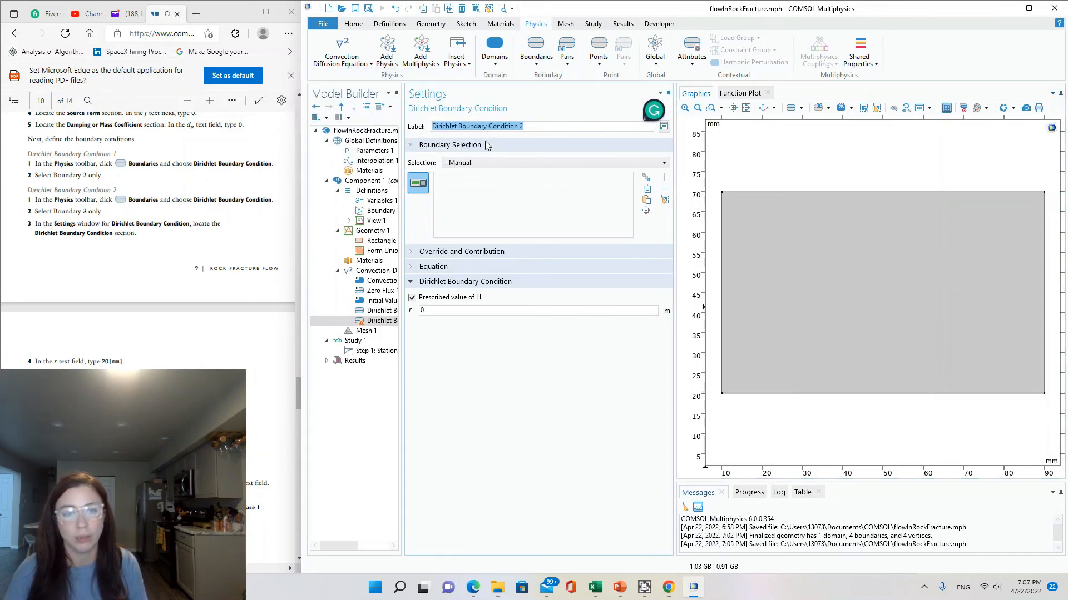
click(536, 59)
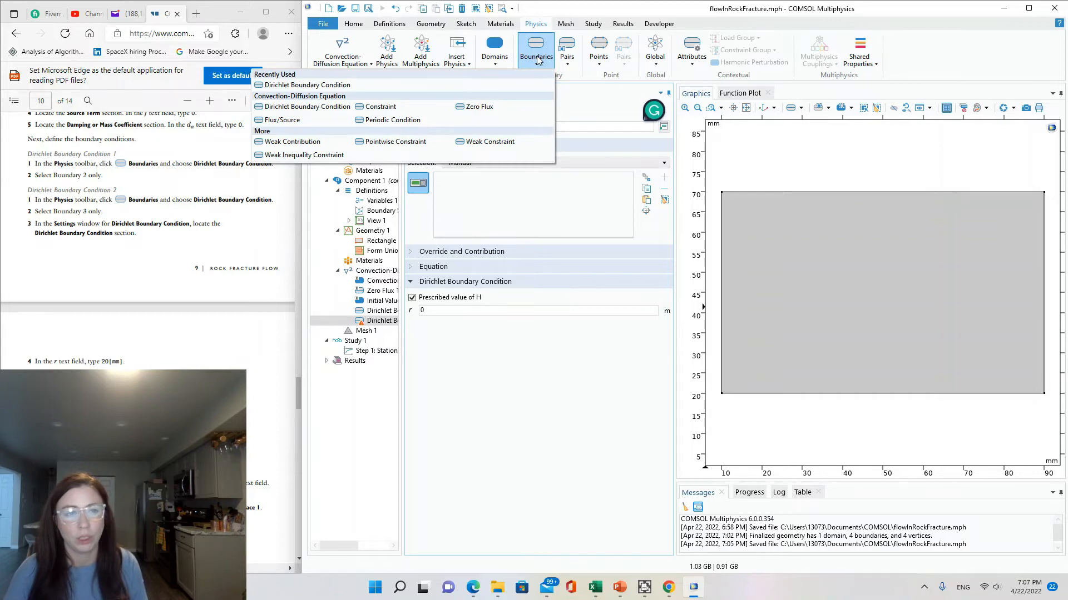
click(489, 365)
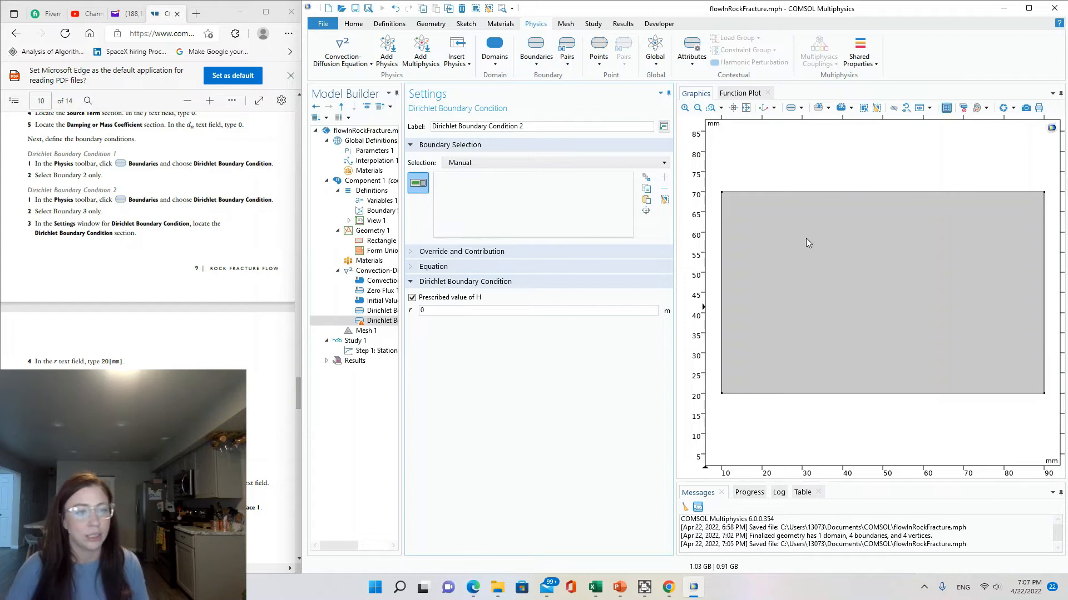
click(810, 193)
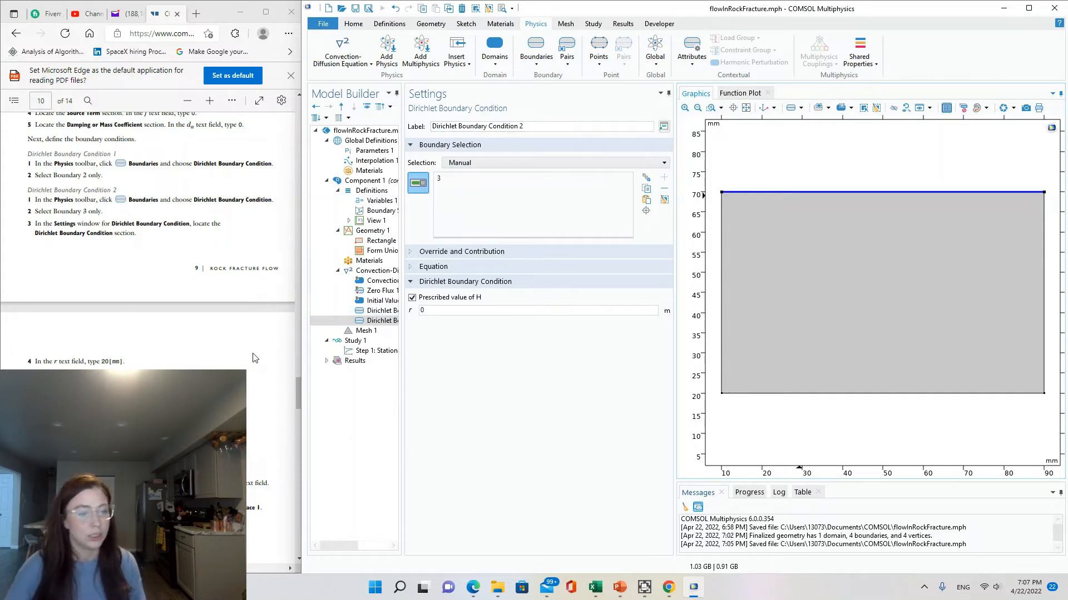
Set the prescribed value r of Dirichlet Boundary Condition 2 to 20[mm]
click(463, 314)
key(BackSpace)
text(2)
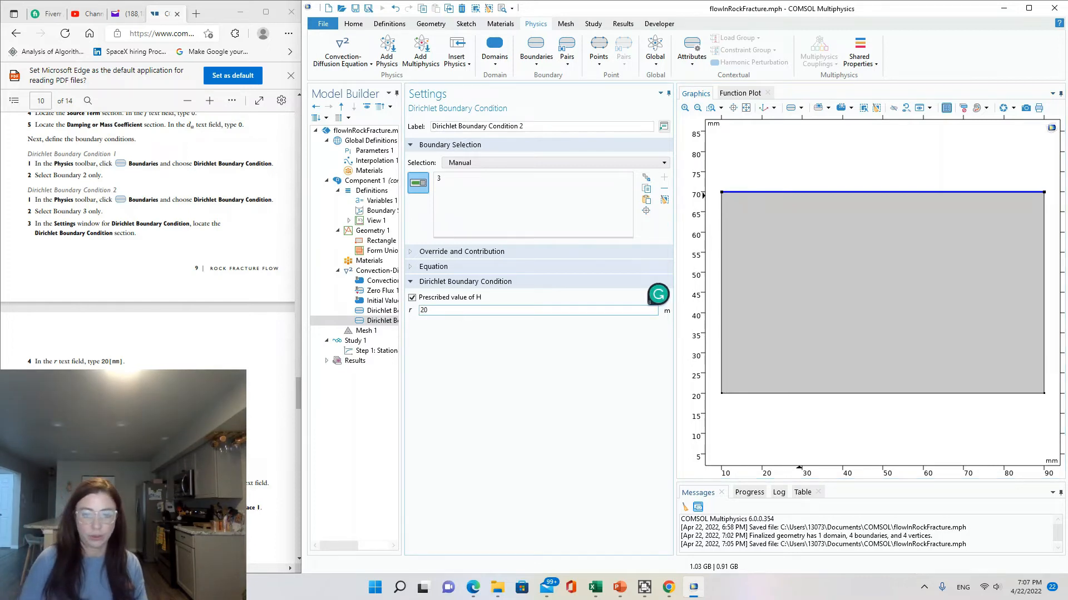
text(0)
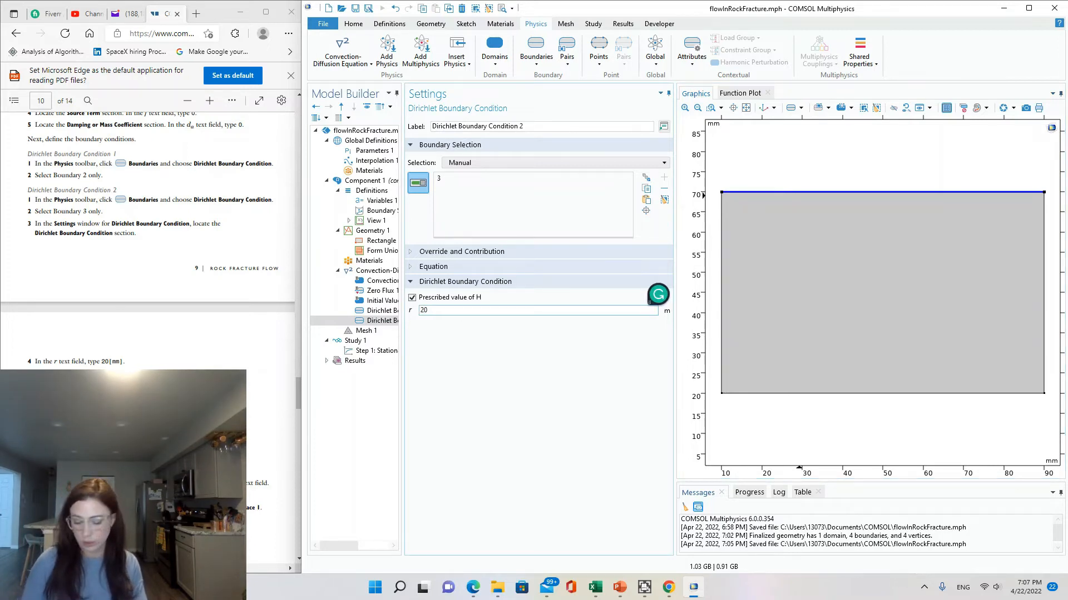
text([mm])
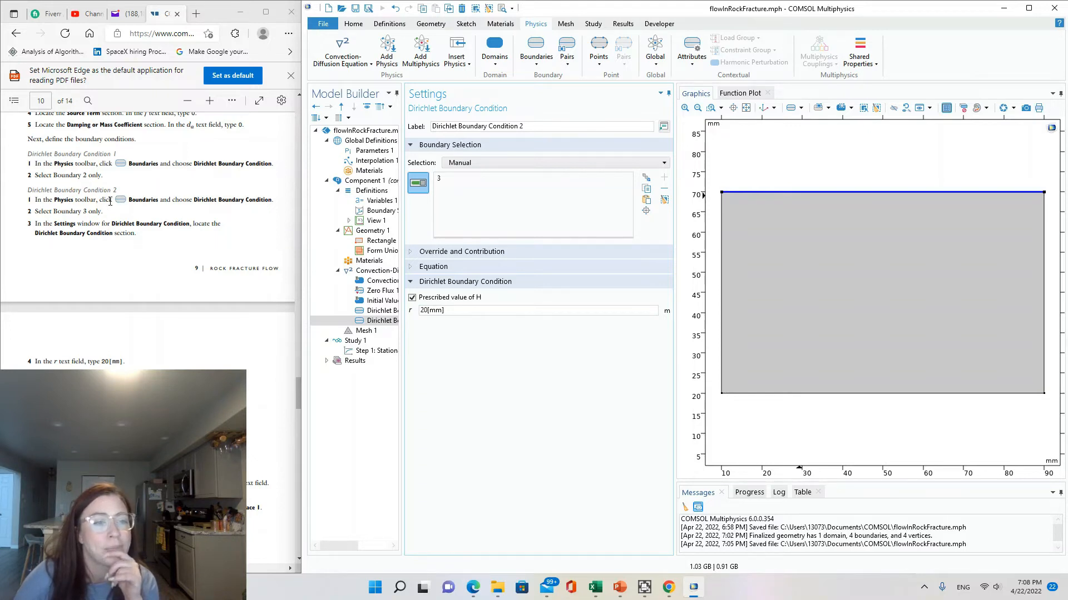
Compare the settings of both Dirichlet boundary conditions and check them against the variable definitions and theory pages of the tutorial PDF
click(383, 312)
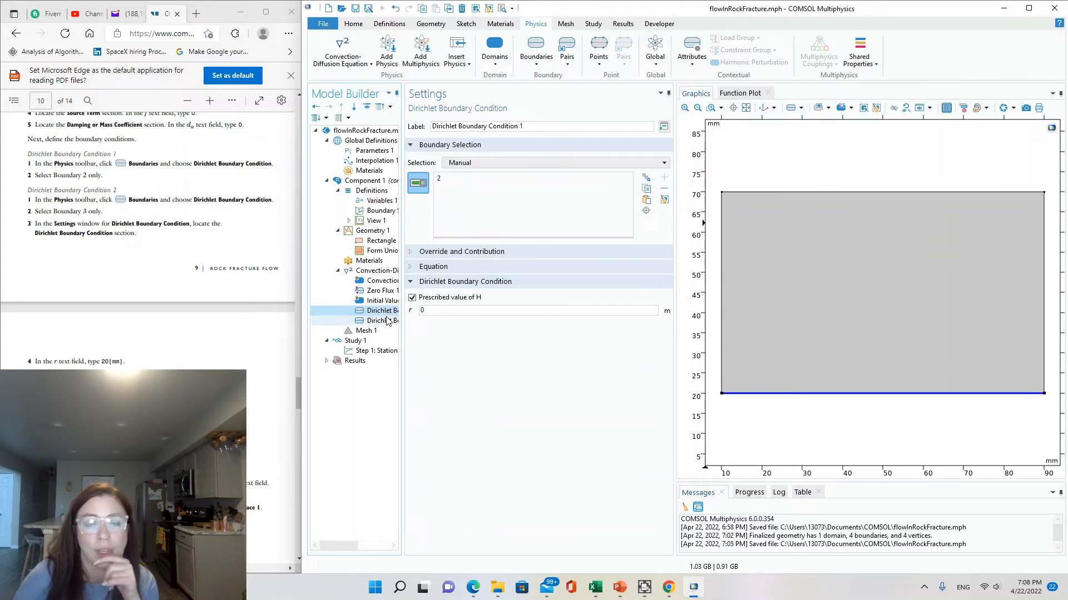
click(387, 321)
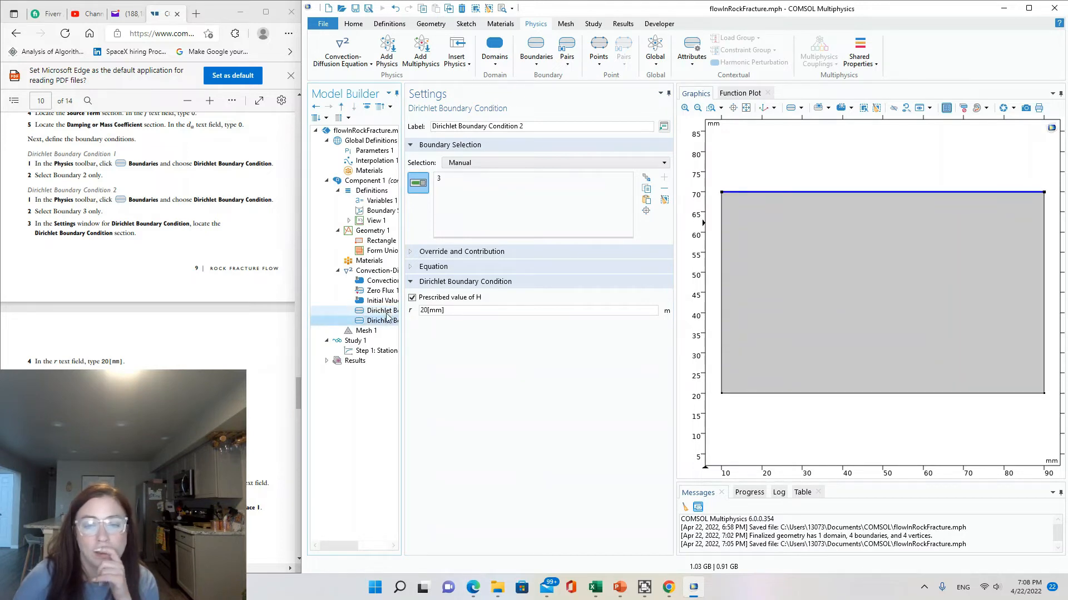
click(386, 313)
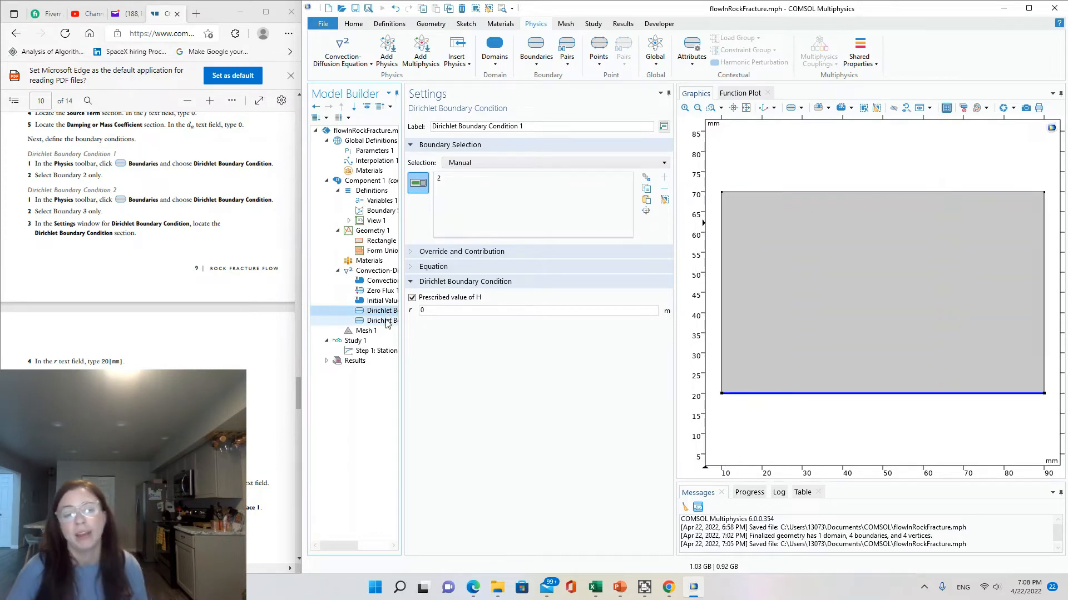
click(304, 382)
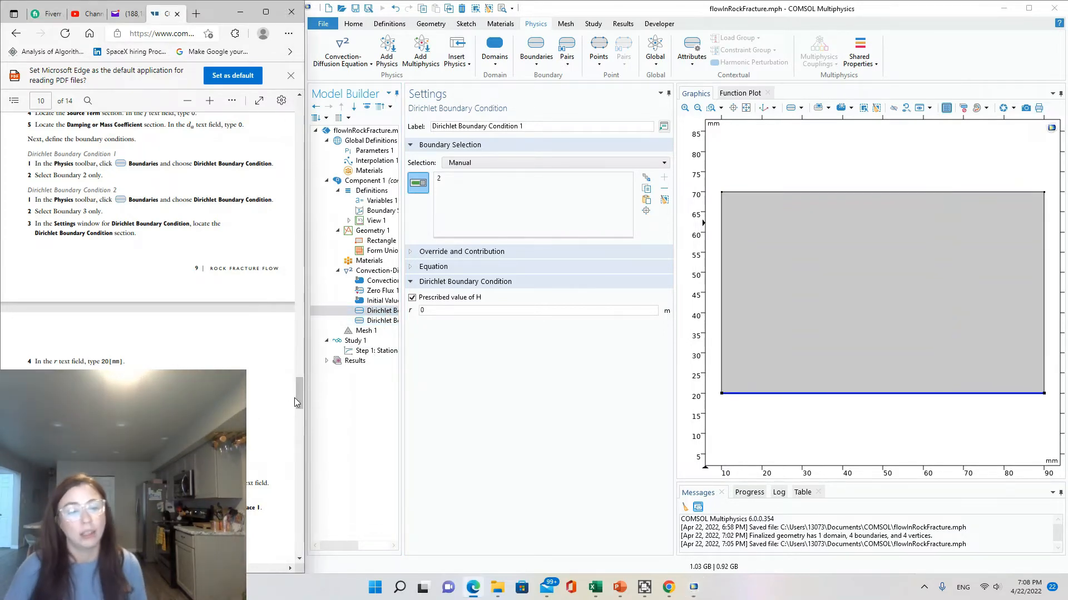
drag(297, 398, 299, 374)
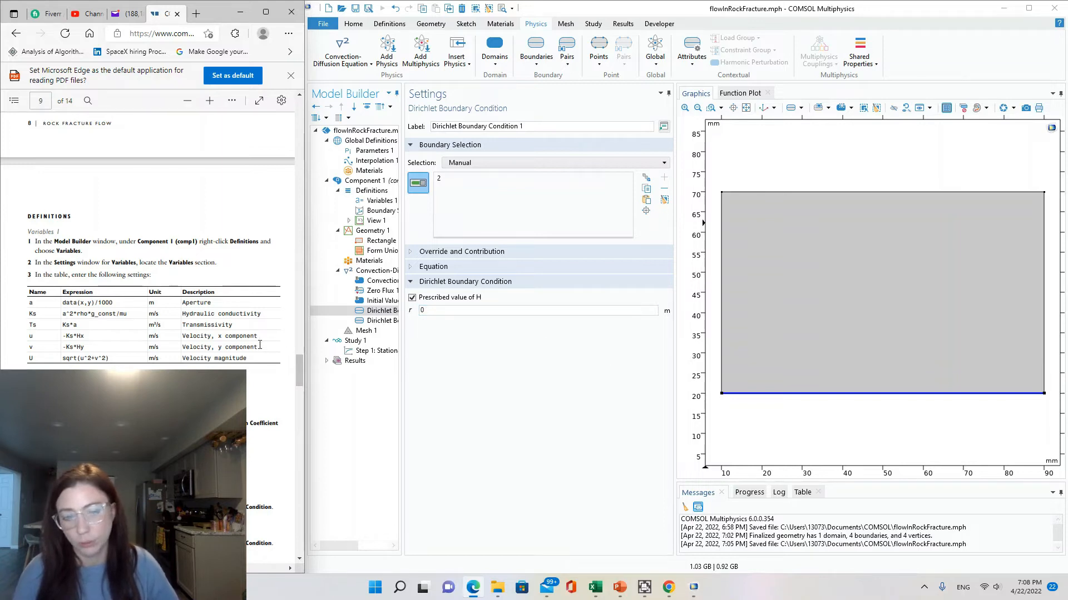
click(379, 322)
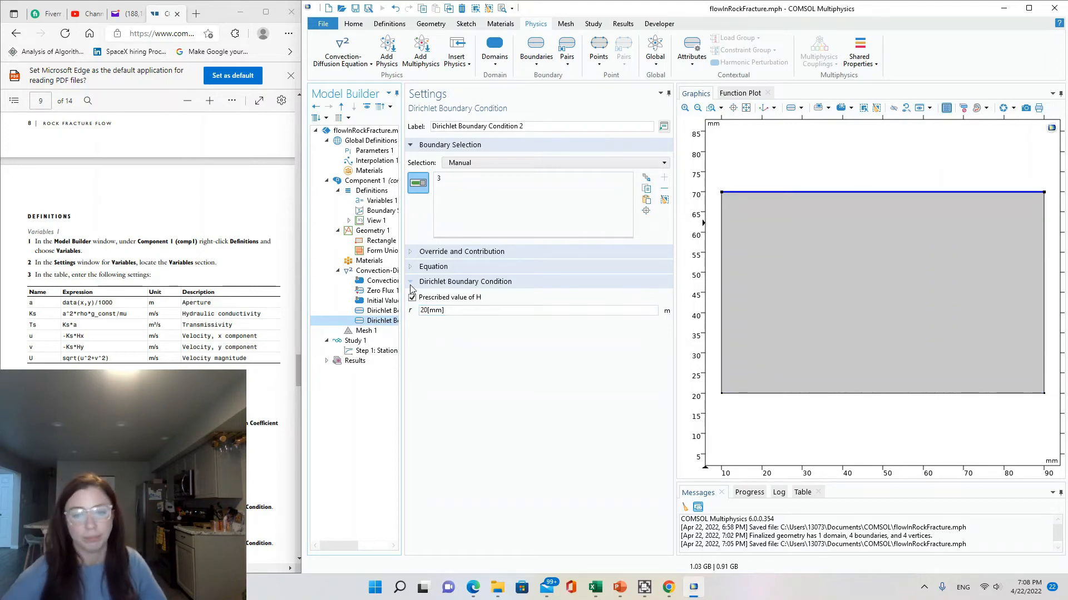
drag(300, 376, 278, 175)
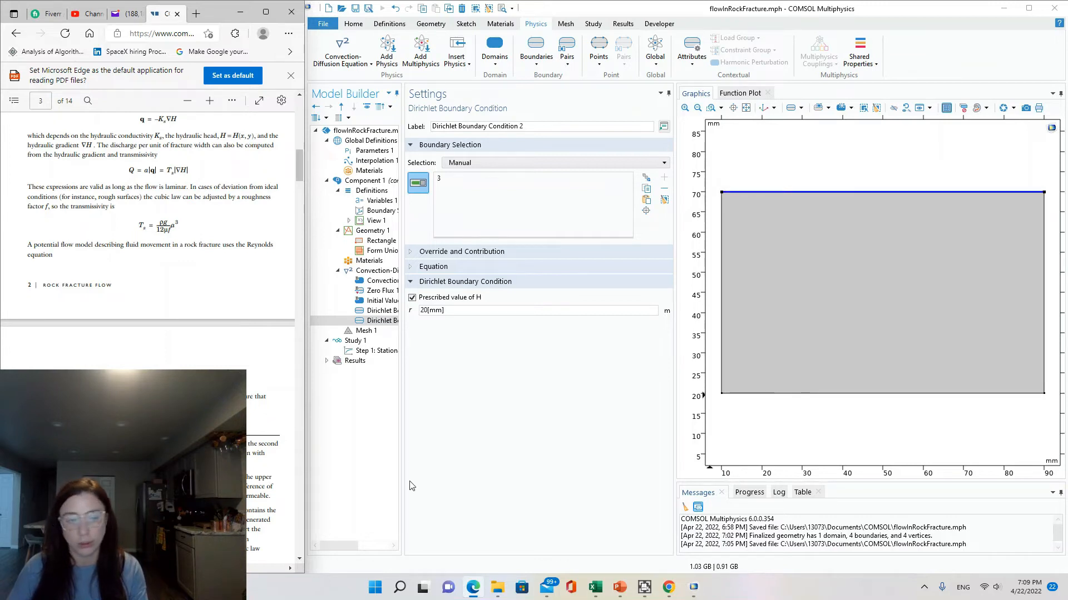
drag(296, 170, 305, 412)
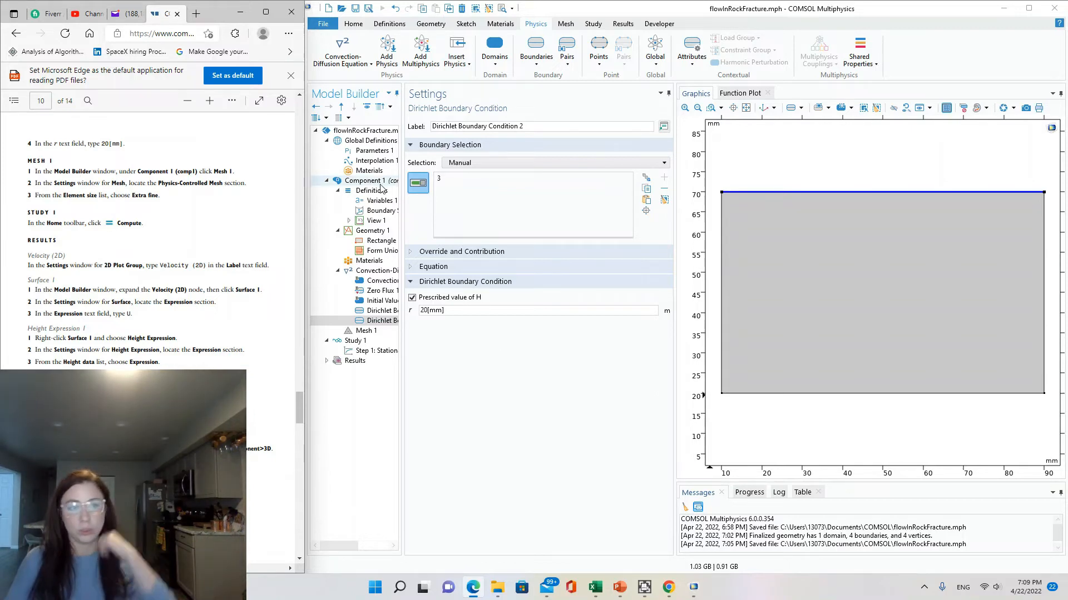
Set the element size of the physics-controlled Mesh 1 to Extra fine and build the mesh
click(365, 331)
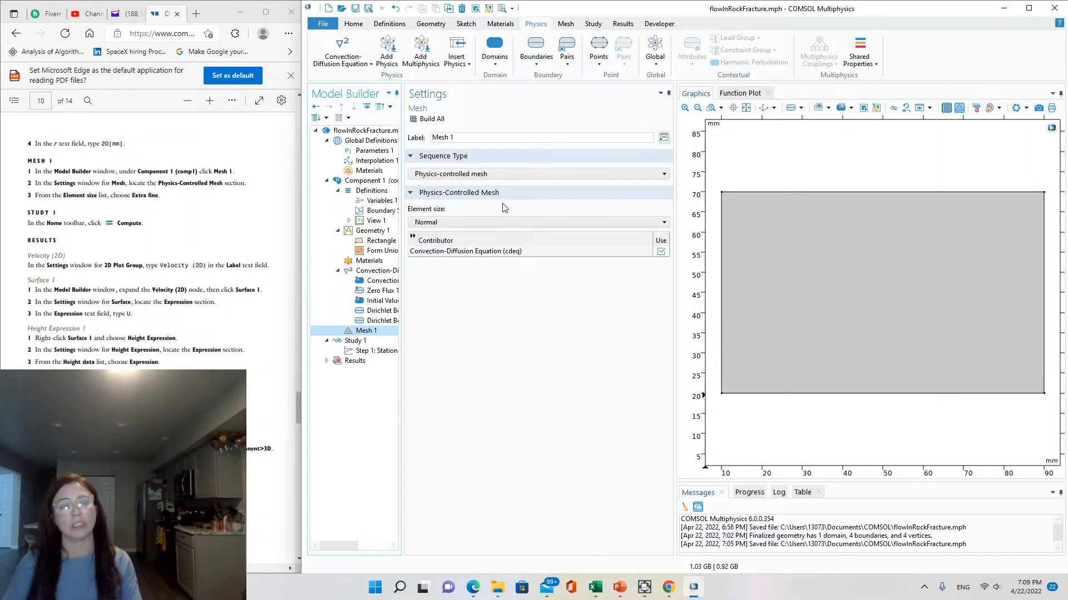
click(470, 223)
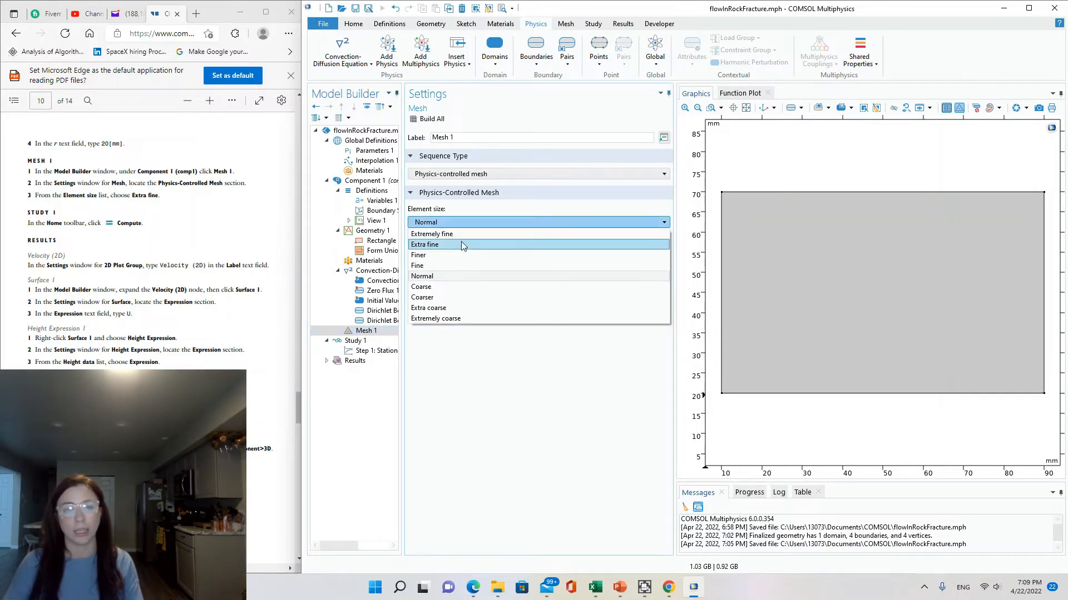
click(462, 245)
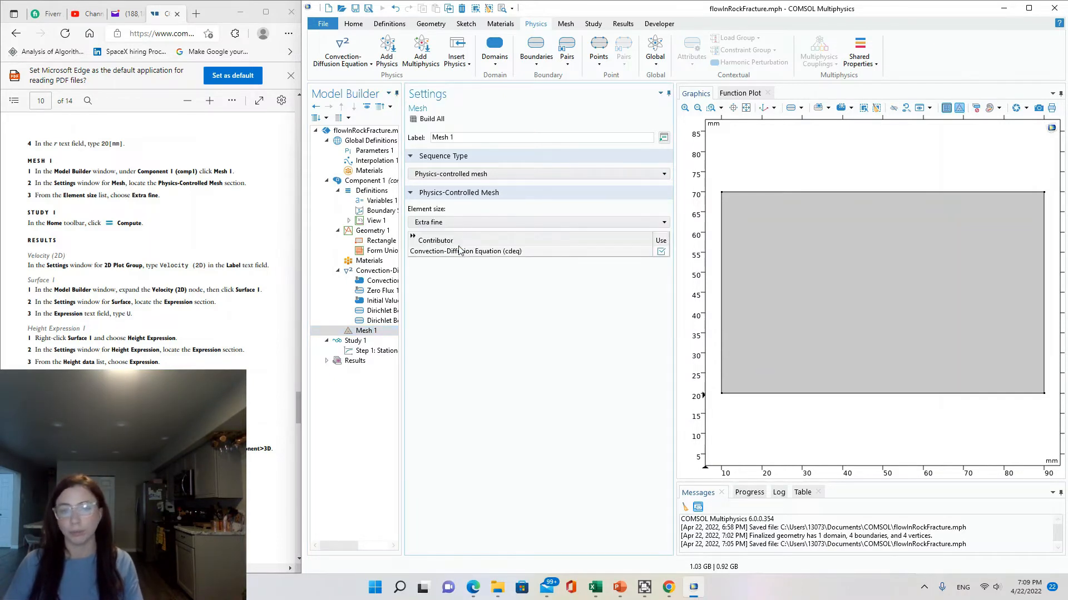
click(428, 119)
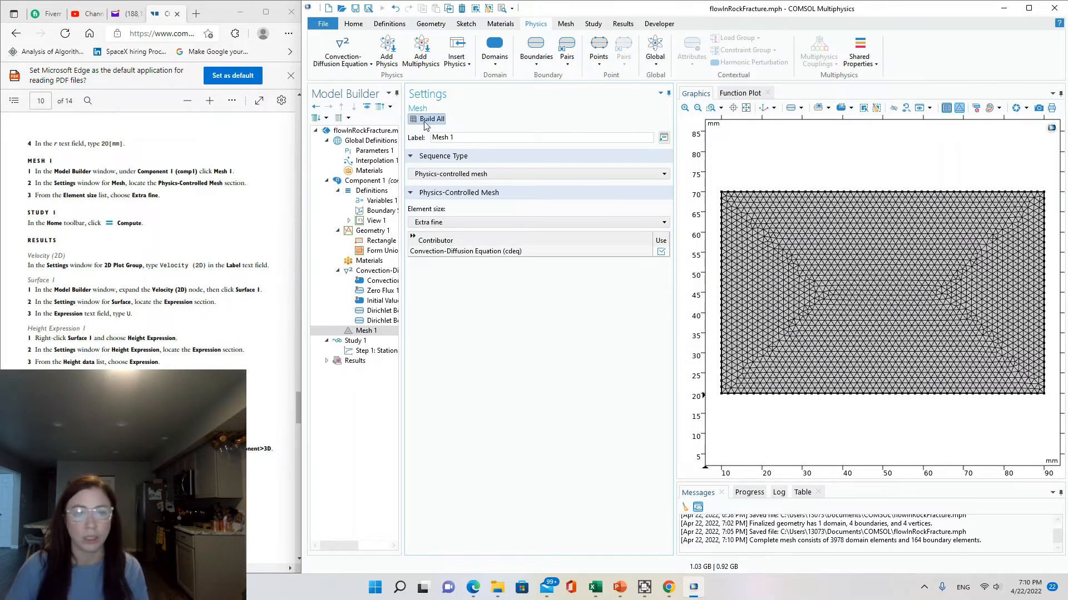
Compute the stationary Study 1
click(353, 24)
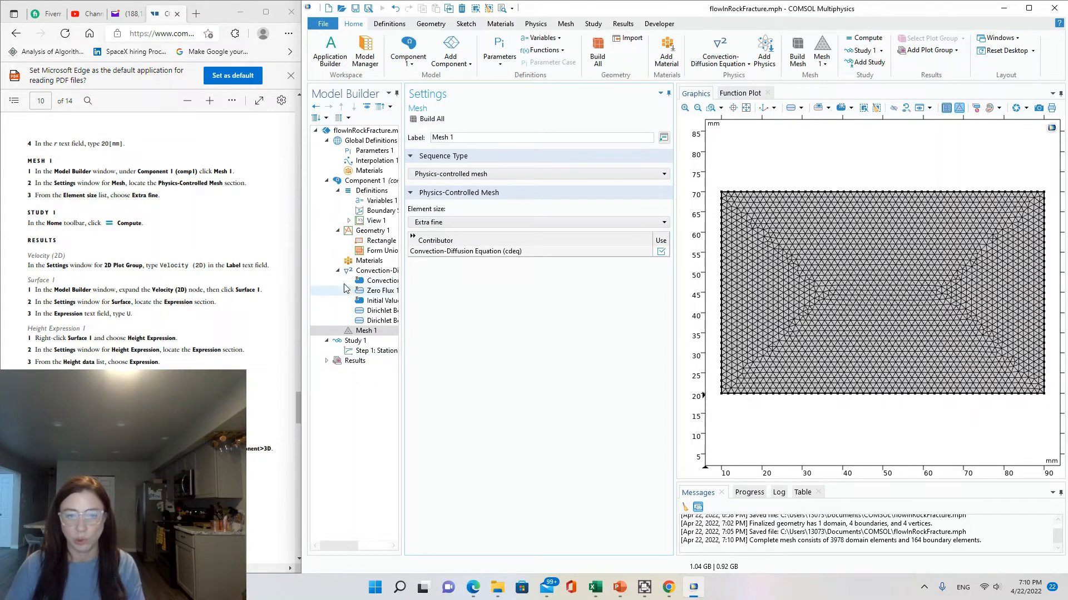
click(374, 271)
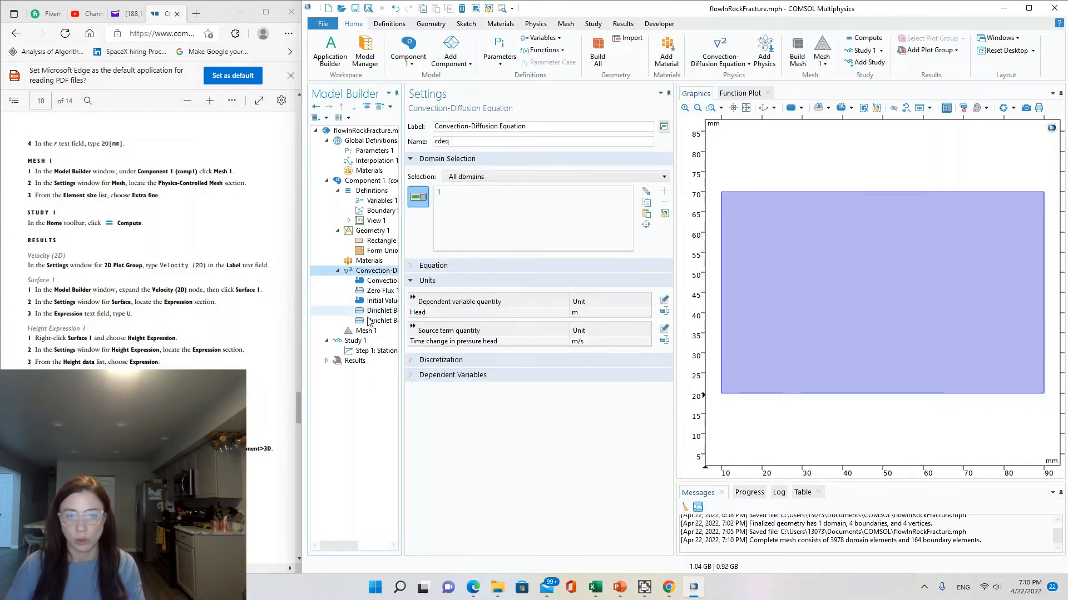
click(369, 191)
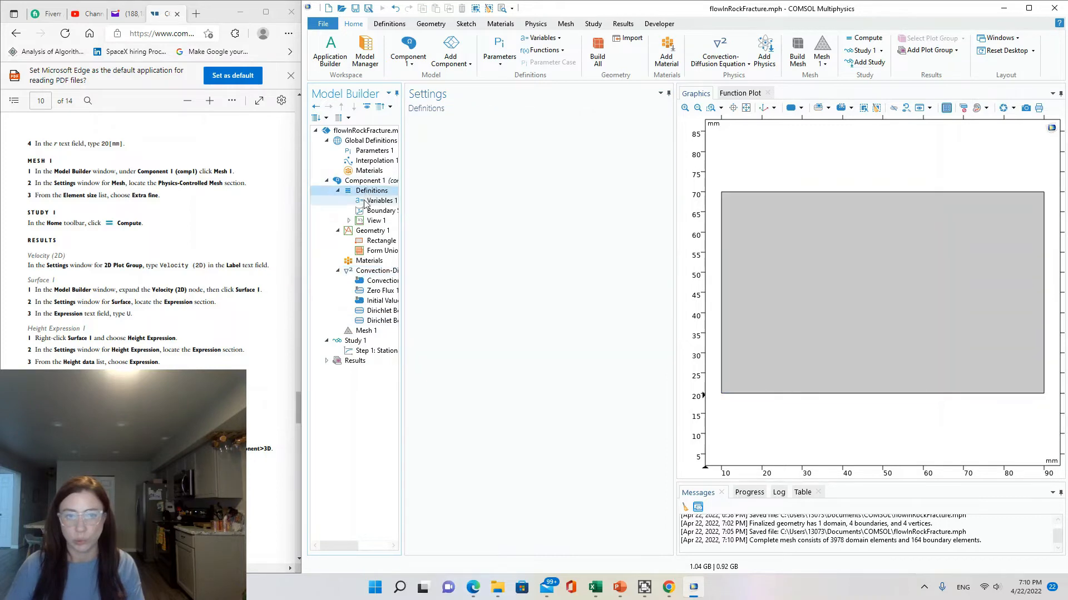
click(360, 132)
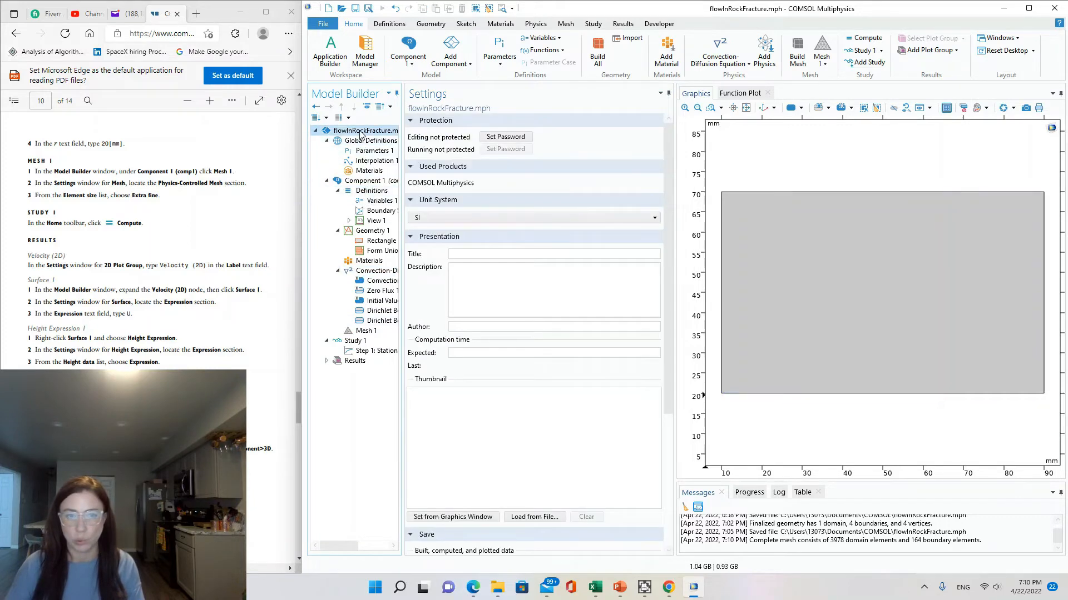
click(363, 181)
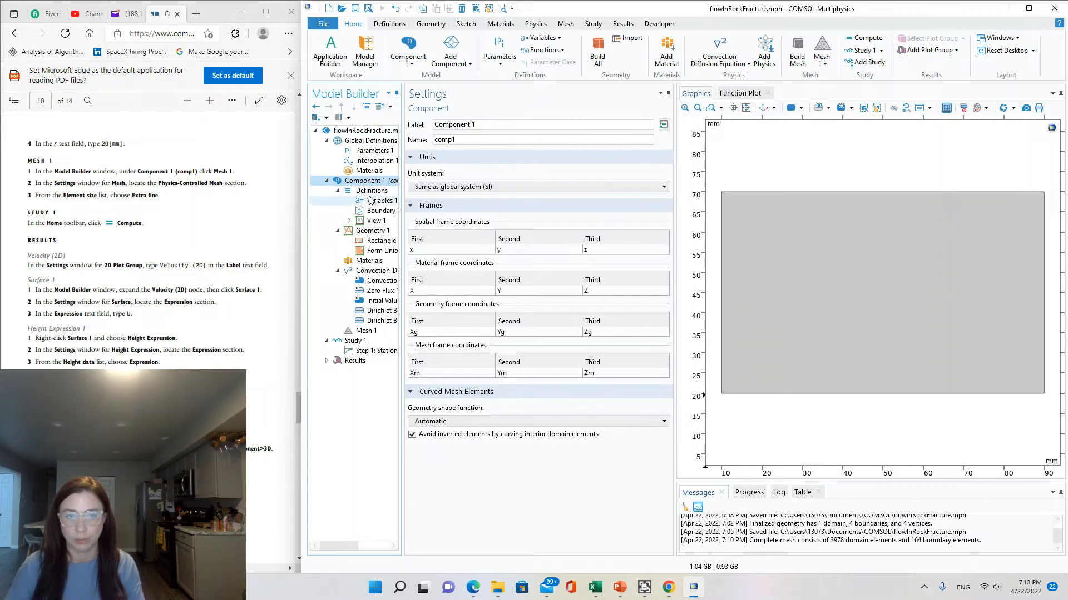
click(365, 330)
click(364, 341)
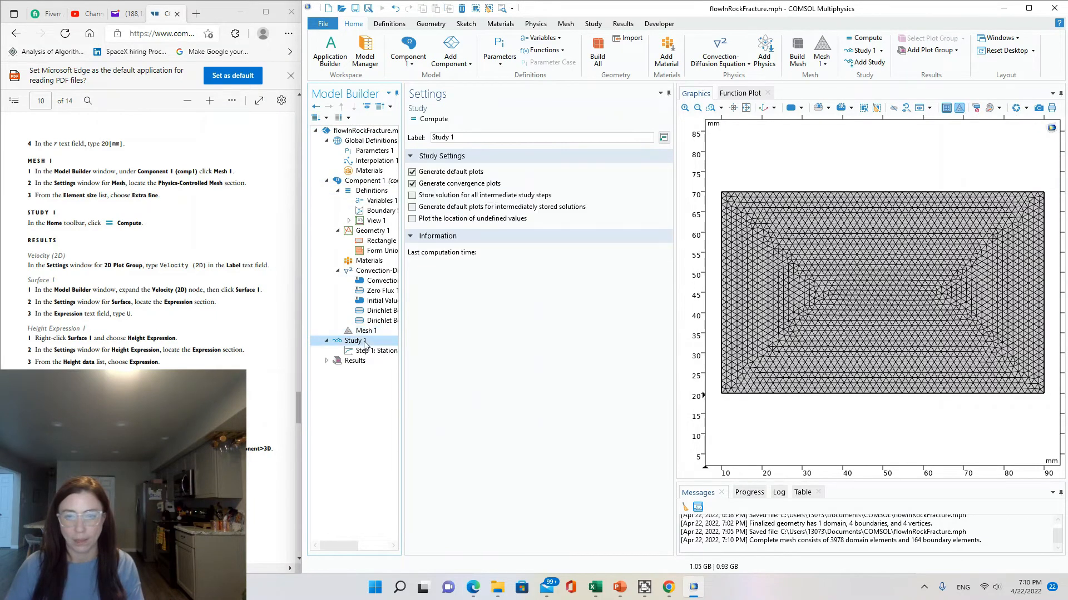
click(427, 119)
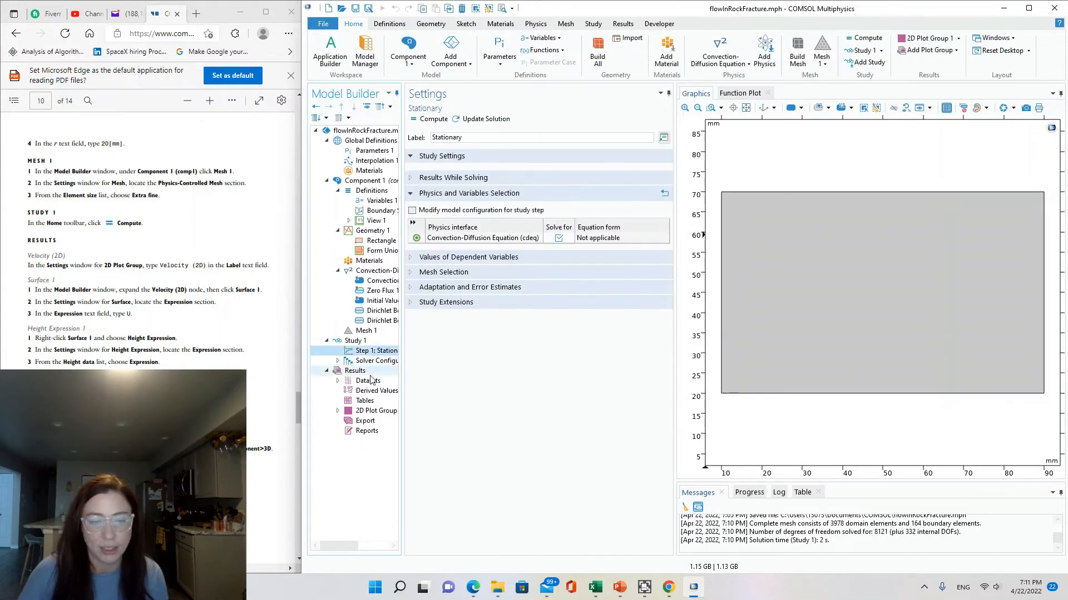
Display the solution in 2D Plot Group 1 and inspect the settings of its Surface 1 plot
click(371, 381)
click(365, 403)
click(367, 411)
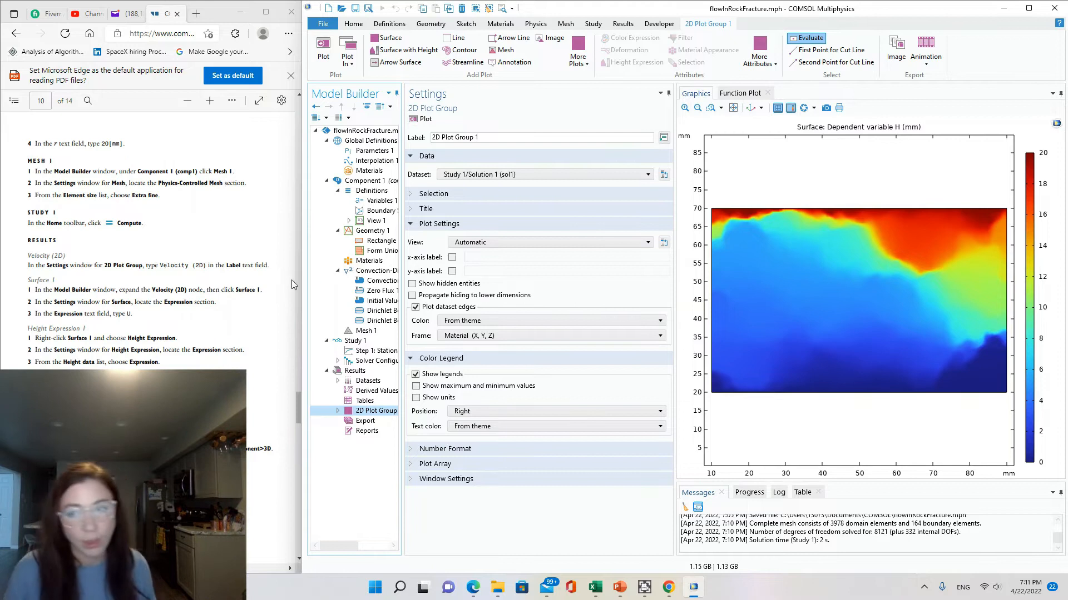
click(337, 412)
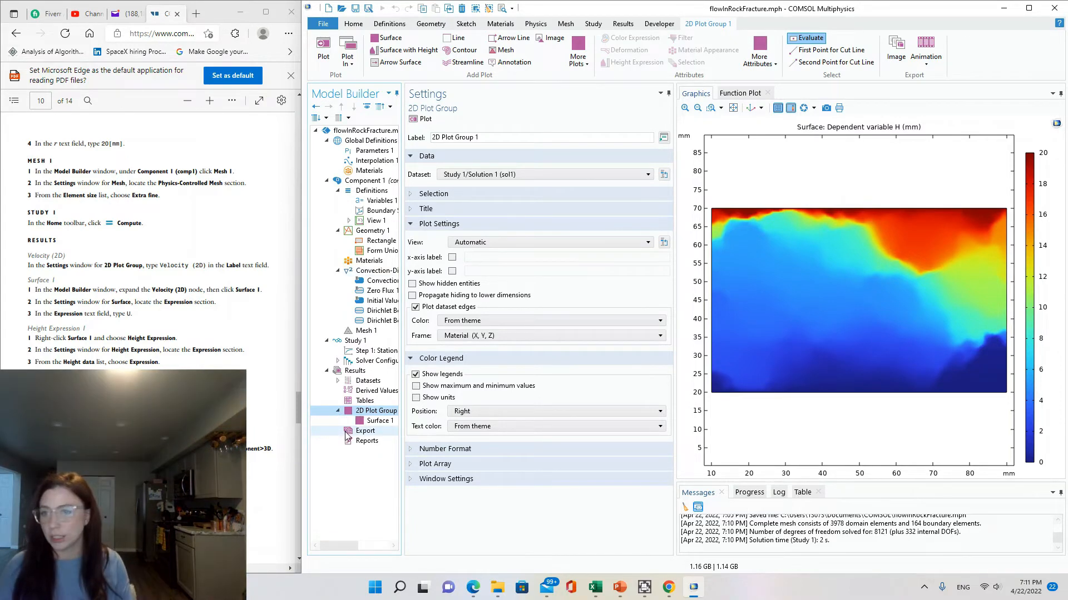
click(377, 421)
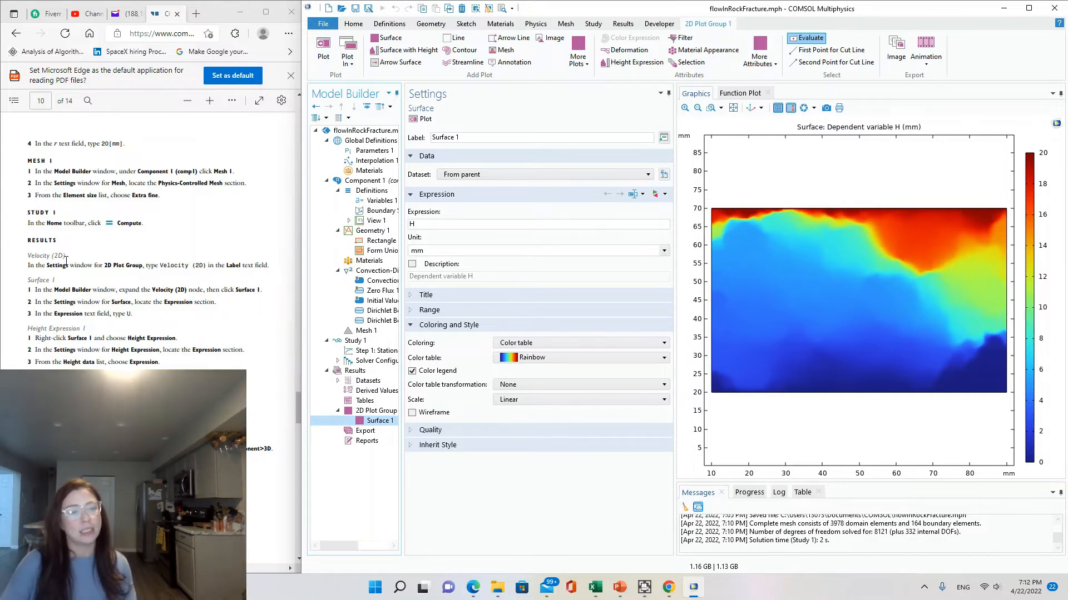
Rename 2D Plot Group 1 as Velocity (2D)
click(386, 411)
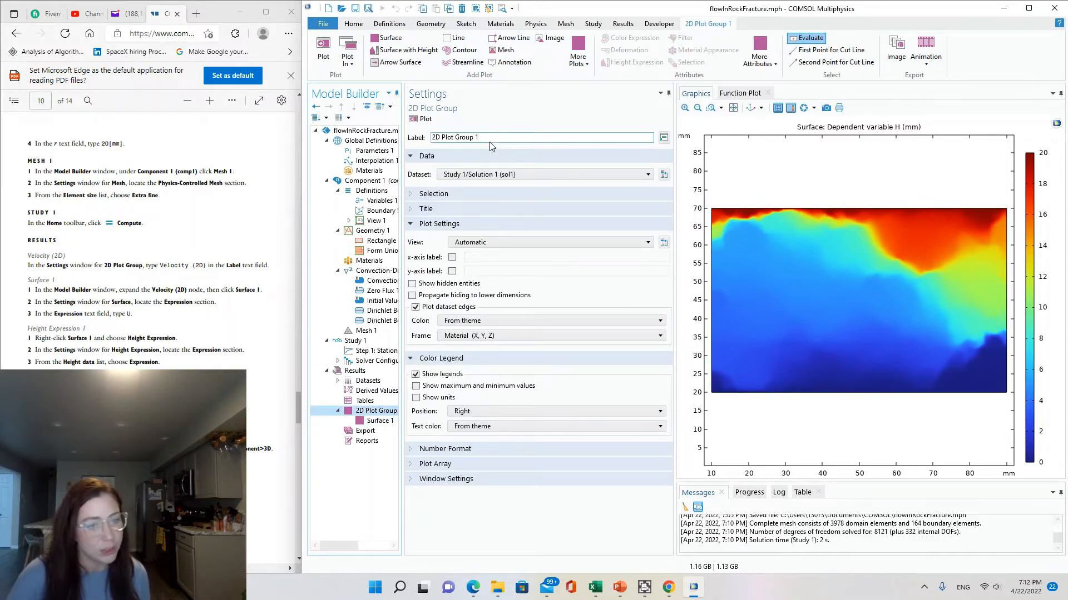
drag(504, 137, 429, 138)
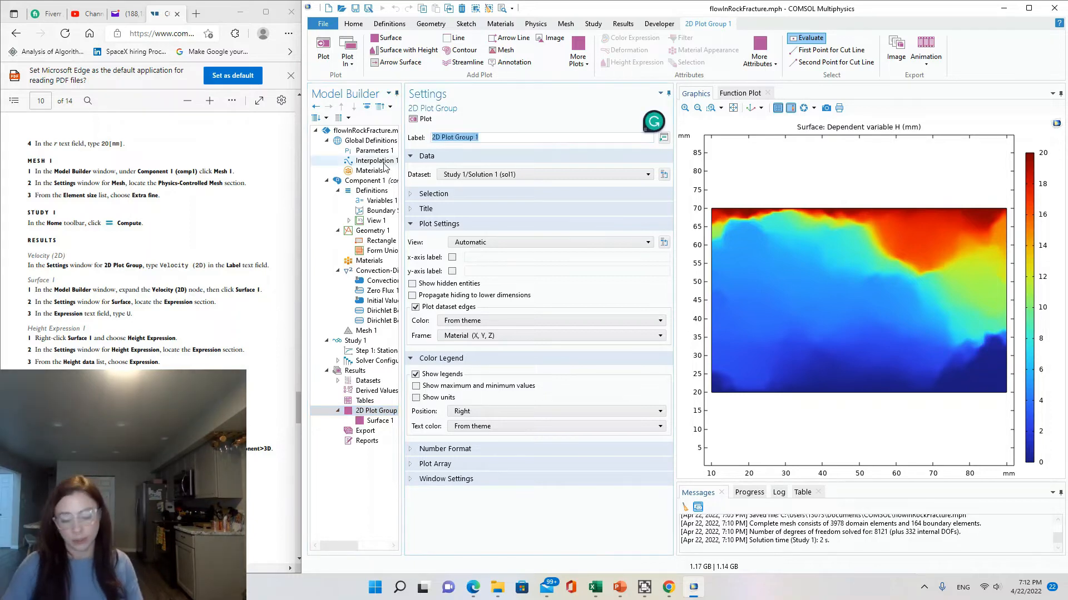
text(Velocity (2D0)
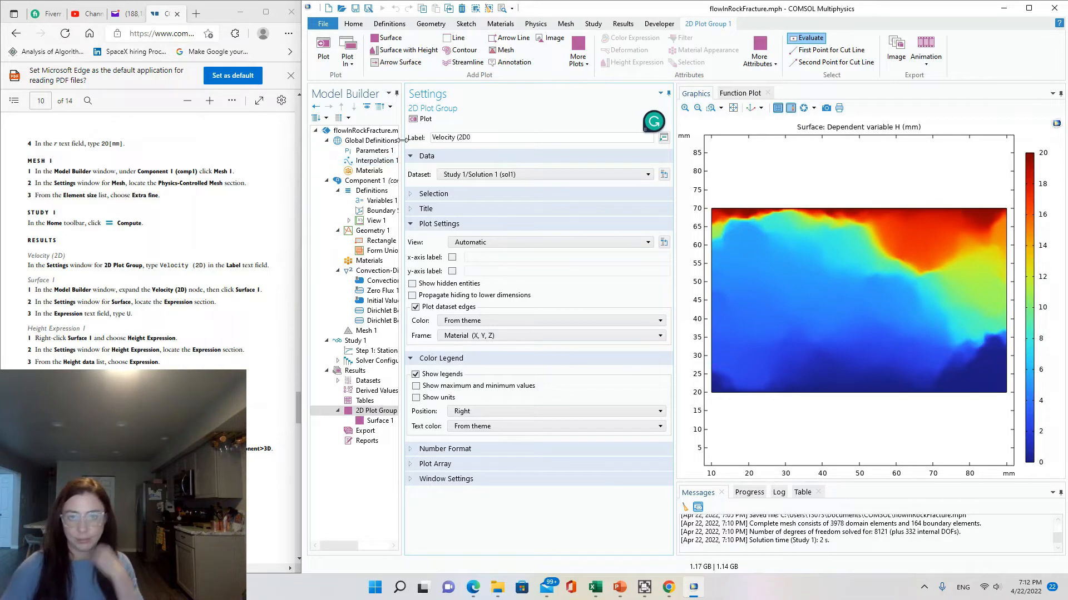
key(BackSpace)
text())
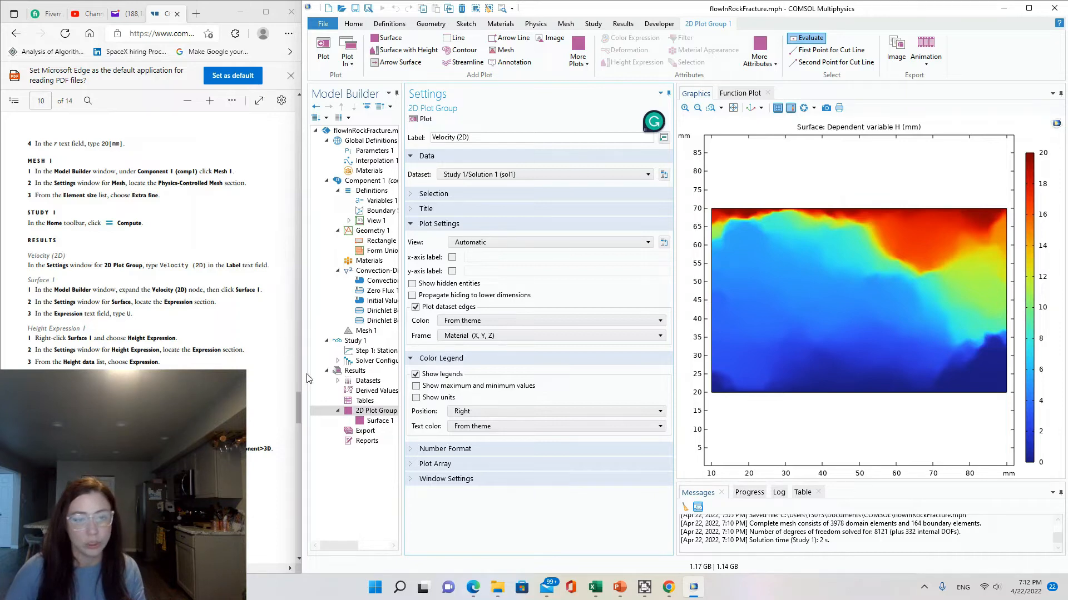
Set the expression of Surface 1 in the Velocity (2D) plot group to U
click(374, 421)
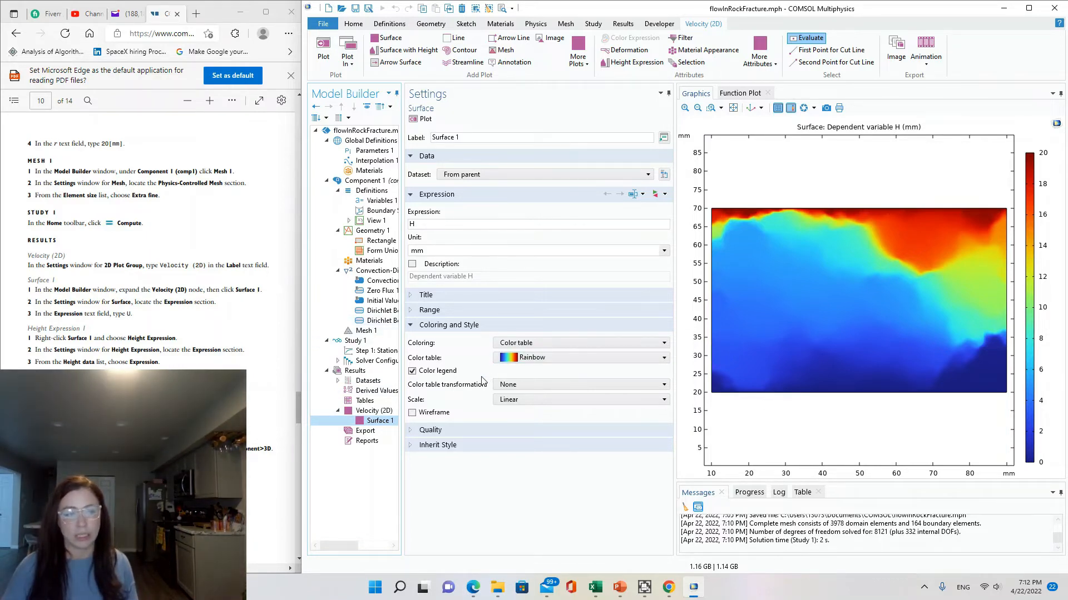
drag(437, 227, 407, 228)
text(U)
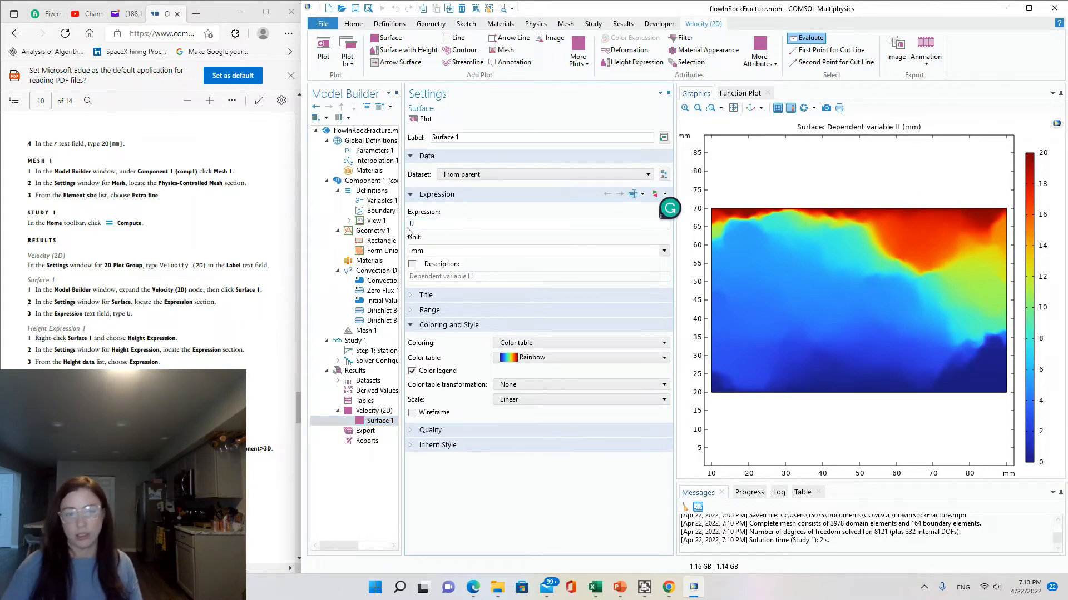
click(429, 243)
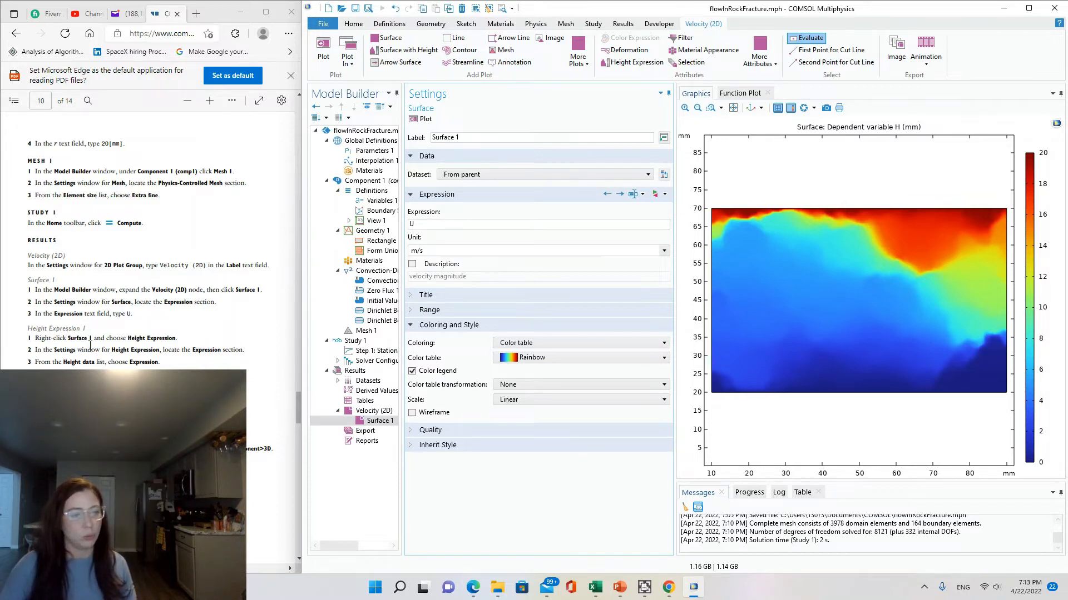
Add a Height Expression to Surface 1 in the Velocity (2D) plot group
click(373, 424)
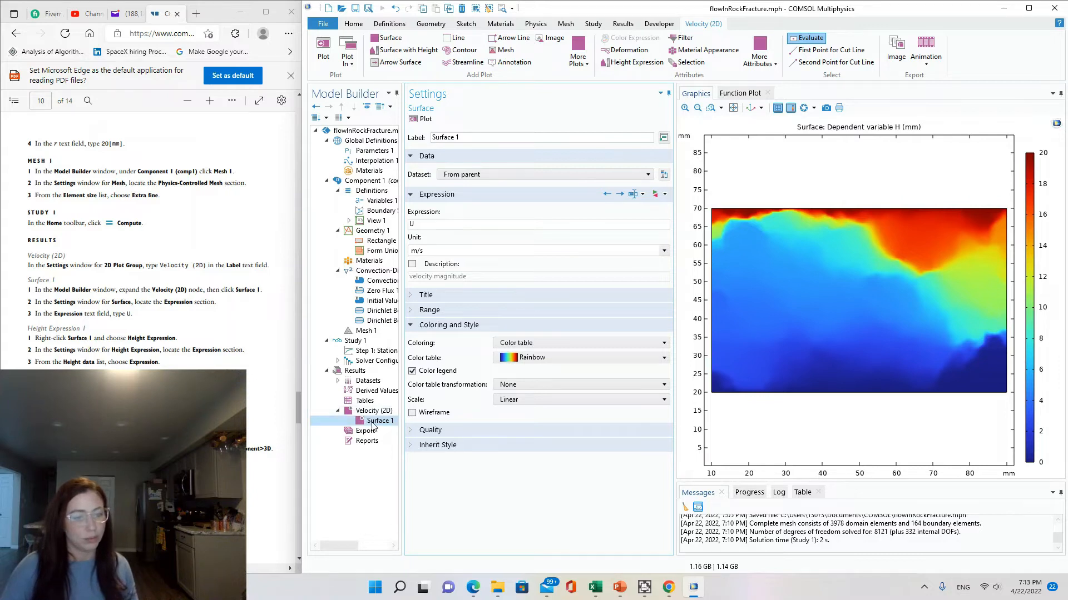
right_click(372, 424)
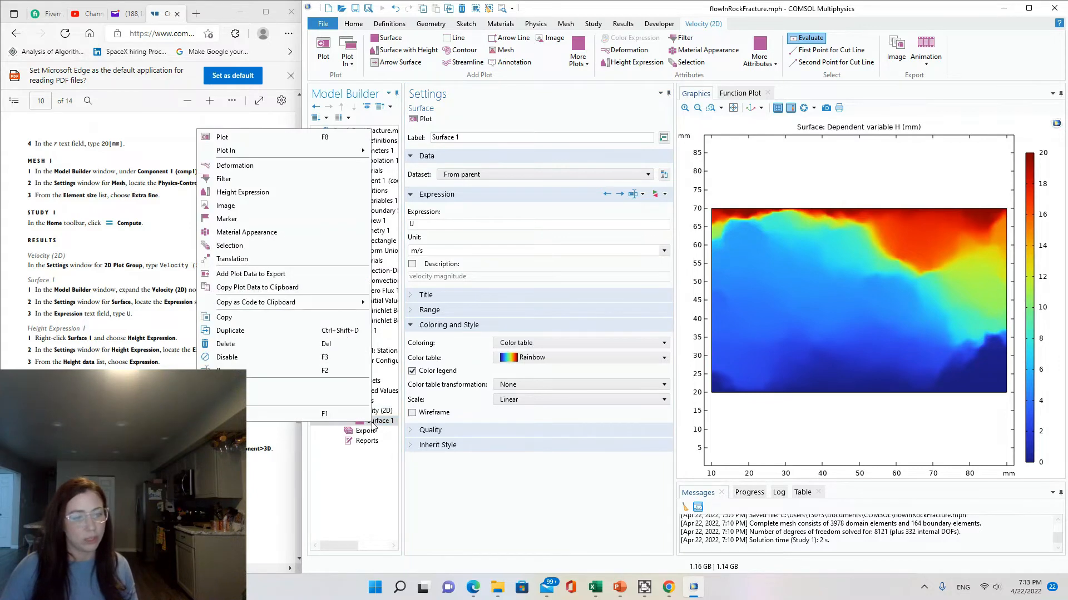
click(255, 197)
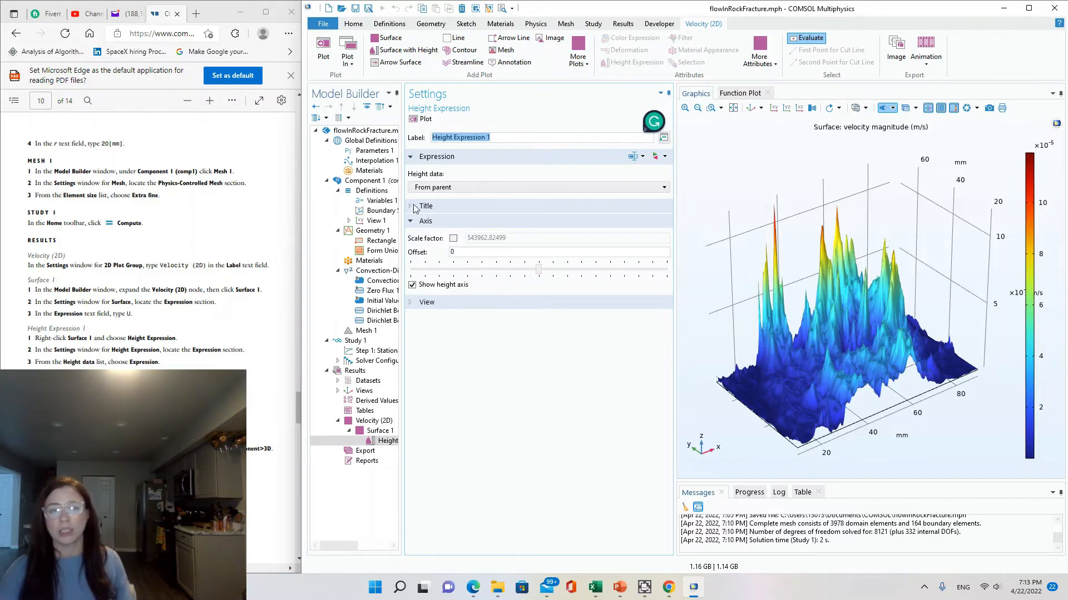
Set the height data of Height Expression 1 to Expression and enter data(x,y) as its expression
click(446, 187)
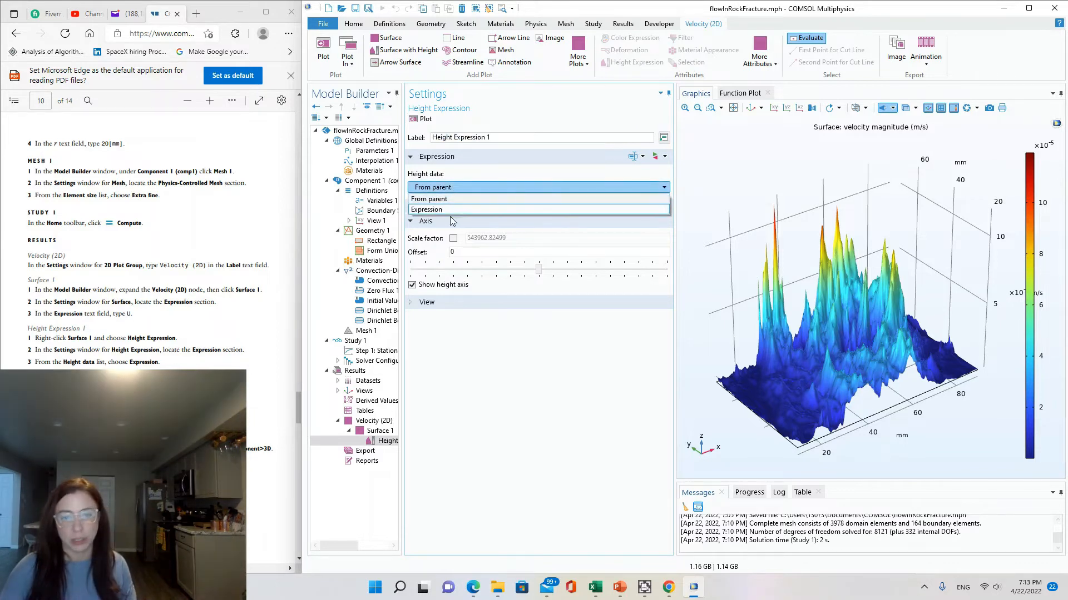
click(452, 210)
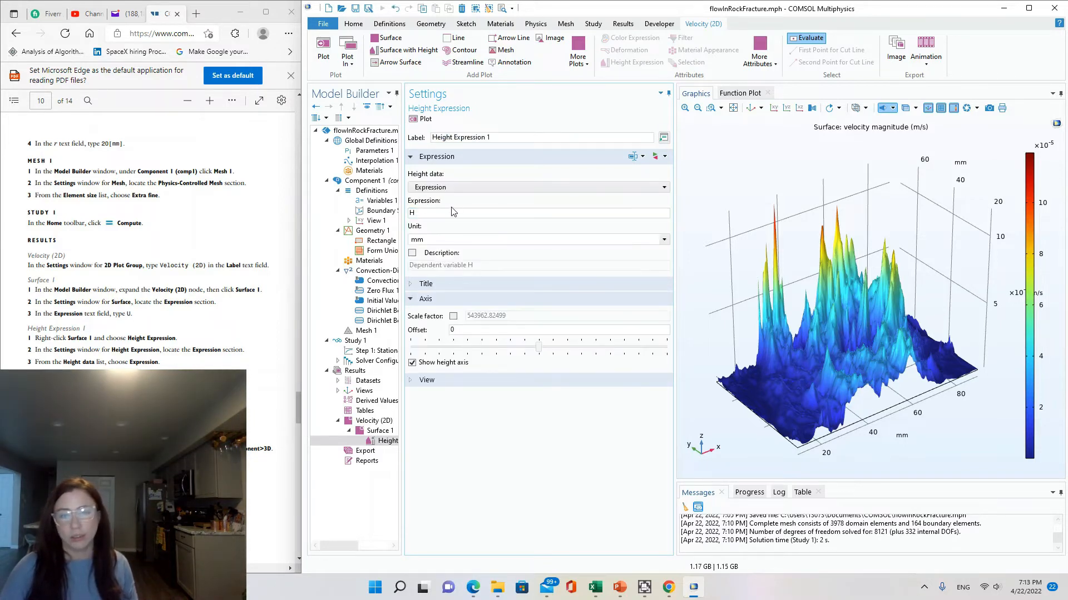
click(412, 212)
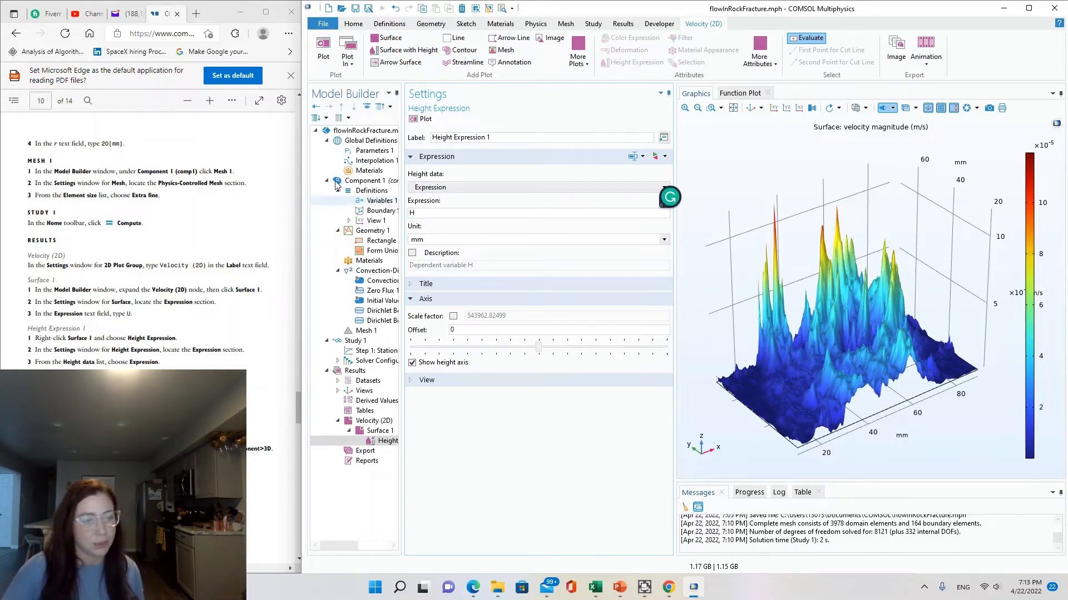
double_click(414, 214)
text(data(x)
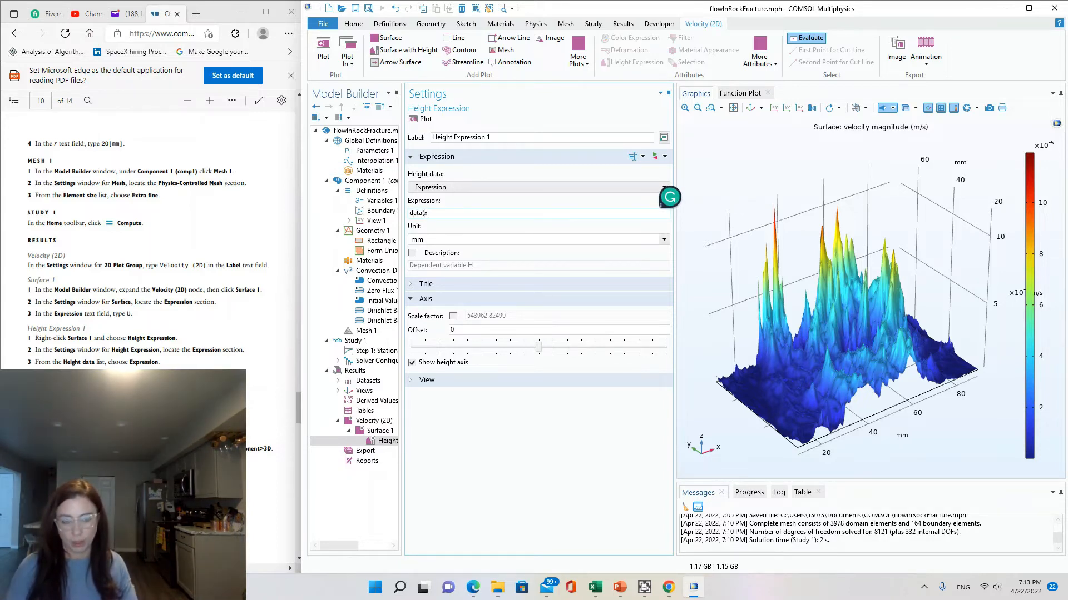
text(,y)
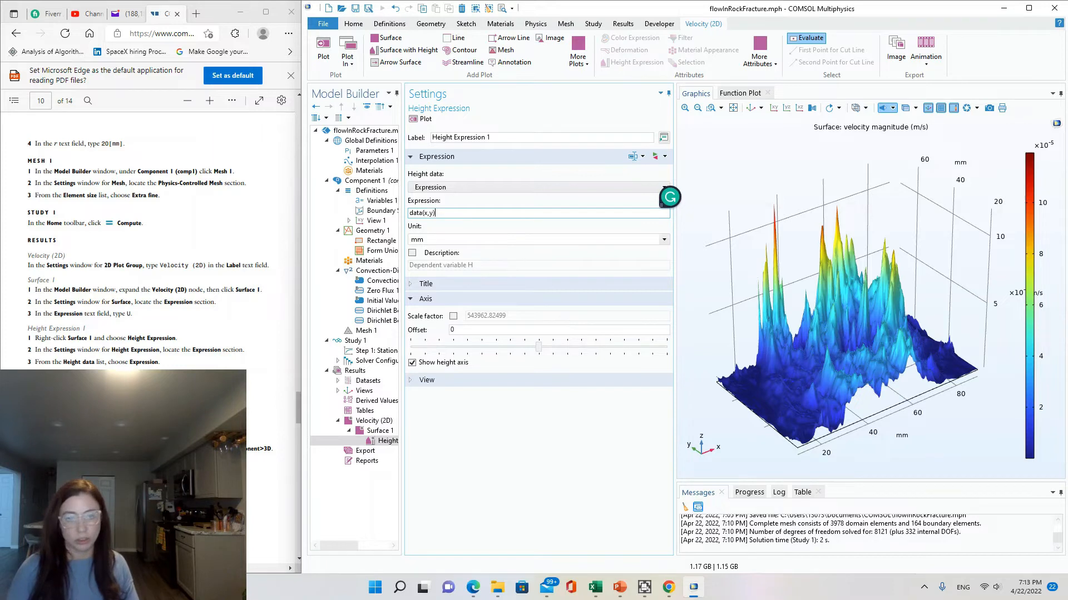
click(494, 226)
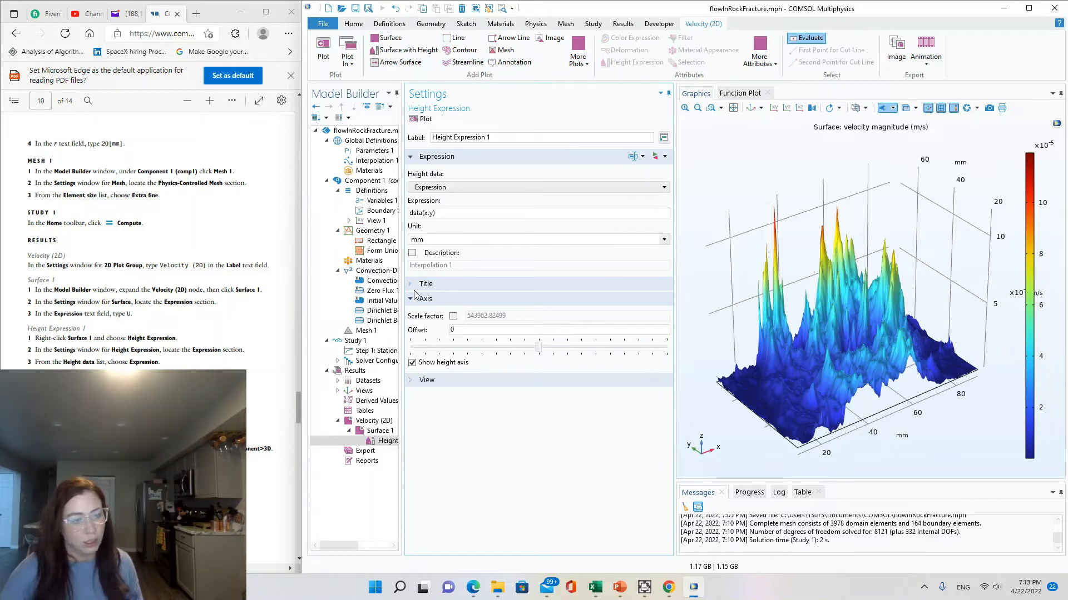
Enable the axis scale factor of Height Expression 1, set it to 1, and plot the result
scroll(289, 222, down, 5)
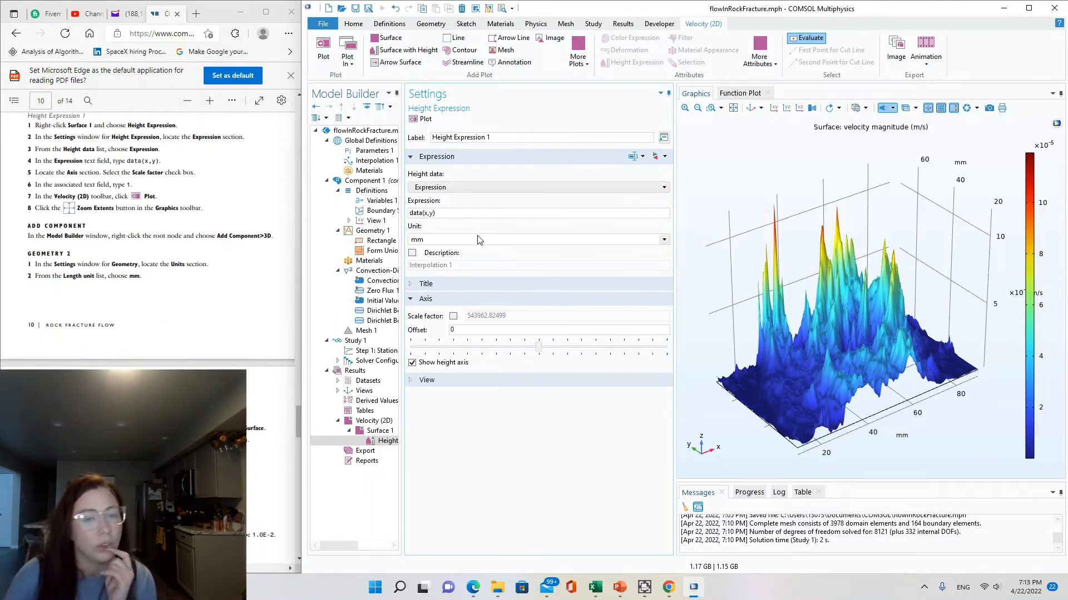
click(453, 316)
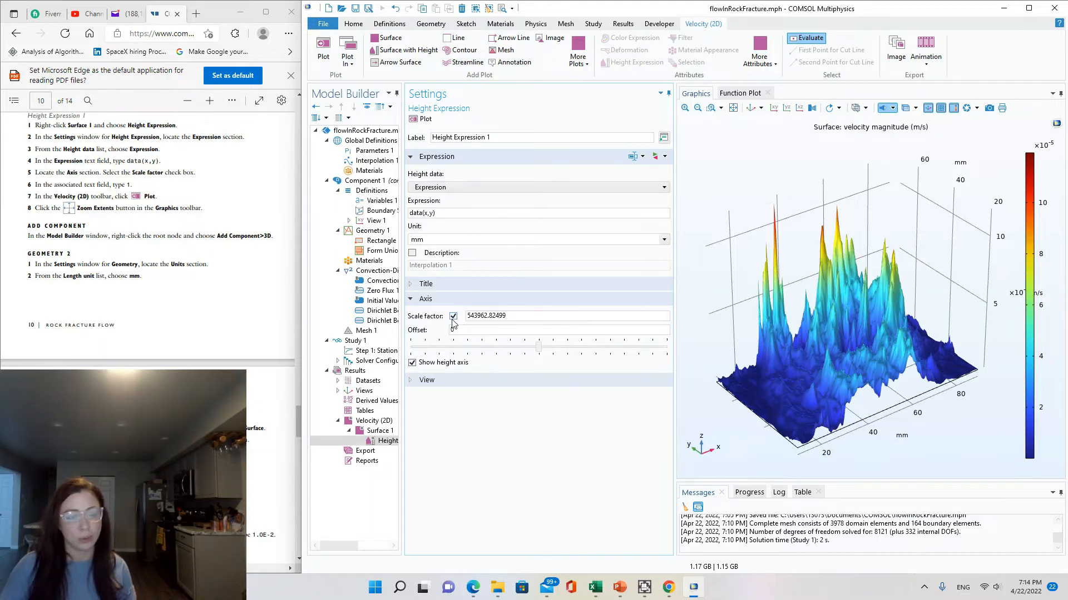
drag(511, 316, 385, 315)
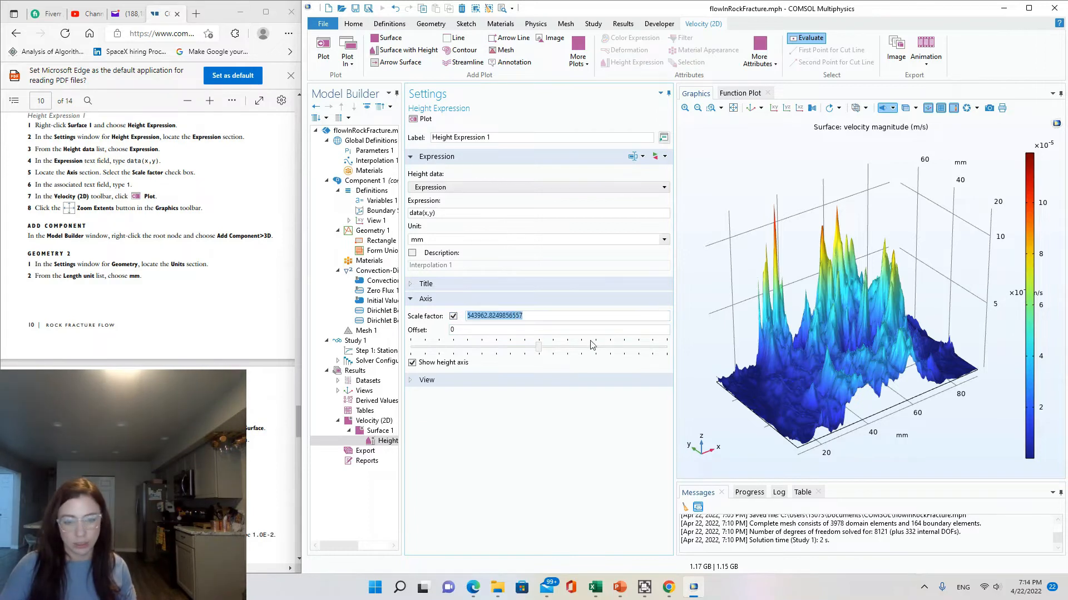
text(1)
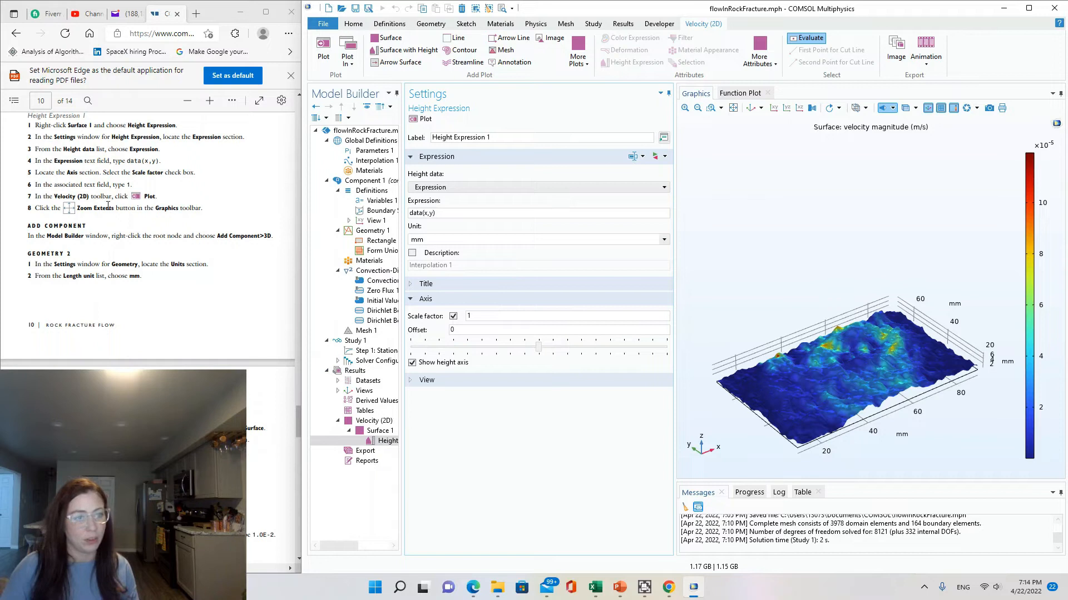
click(424, 120)
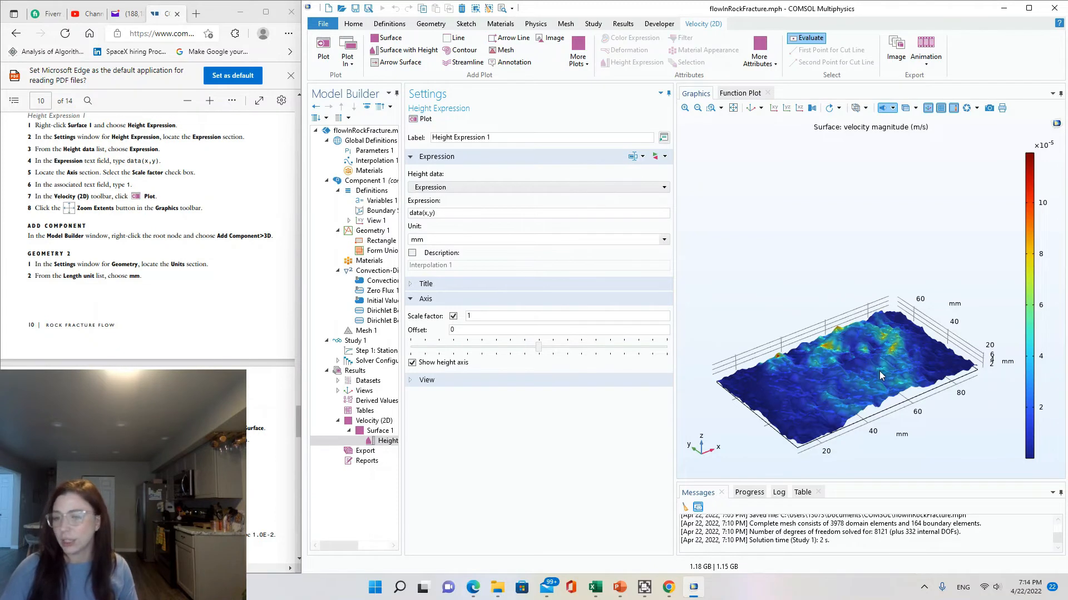
Examine the velocity surface up close from different angles and restore the default 3D view showing the whole plot
scroll(895, 378, up, 6)
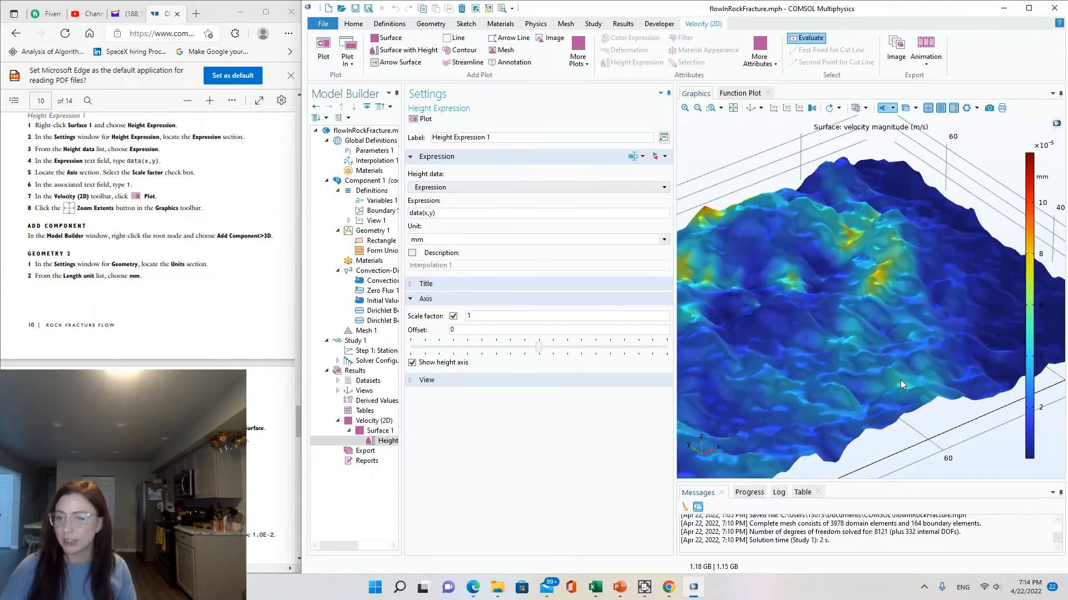
drag(899, 379, 962, 389)
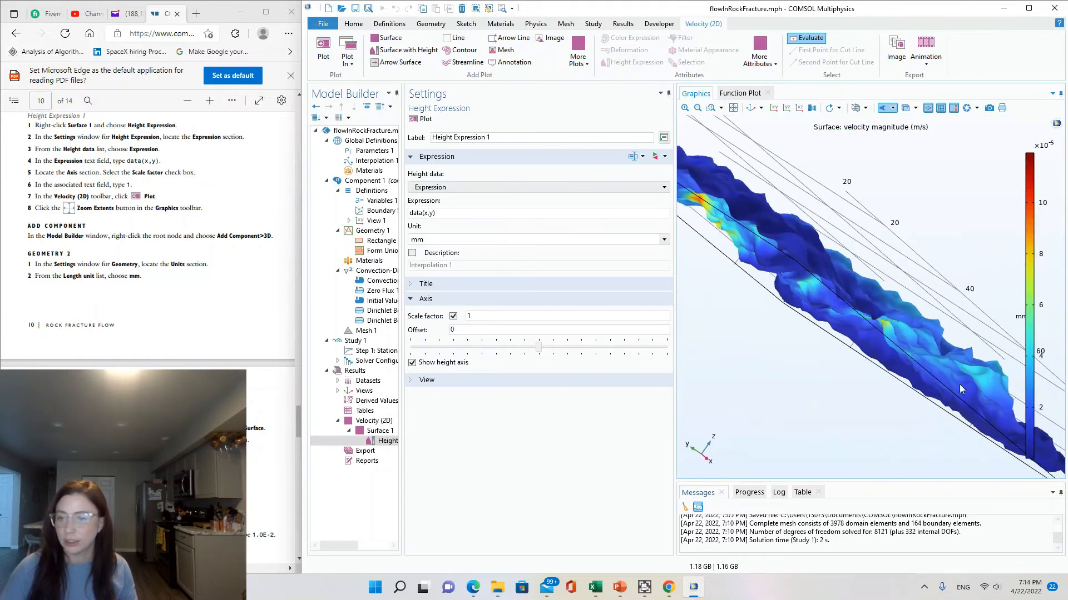
click(750, 108)
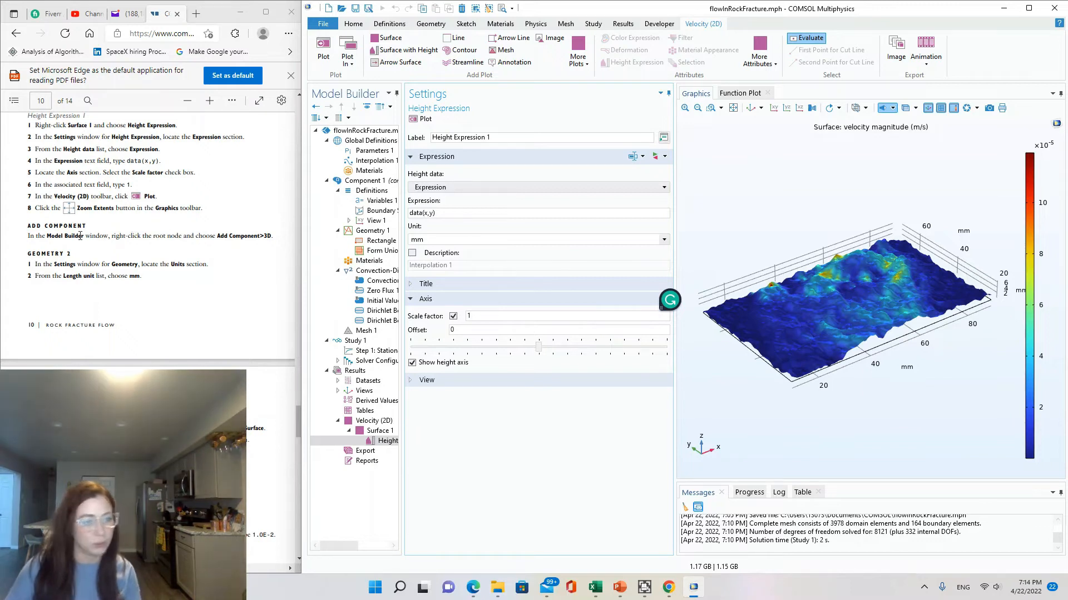
Add a 3D component to the root of the flowInRockFracture.mph model
drag(161, 264, 159, 236)
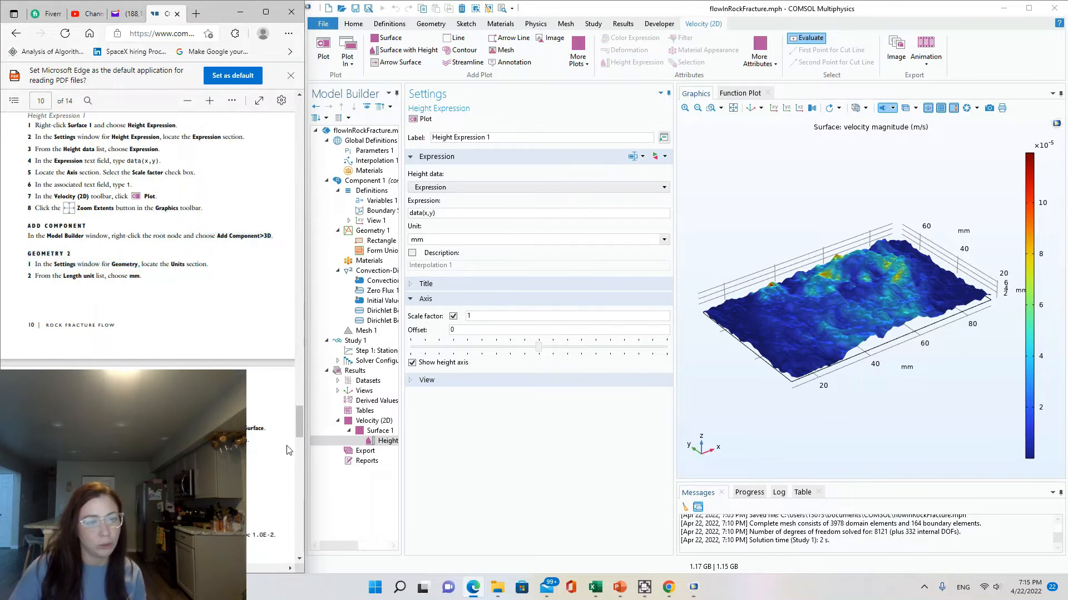
scroll(296, 422, up, 5)
drag(300, 412, 299, 418)
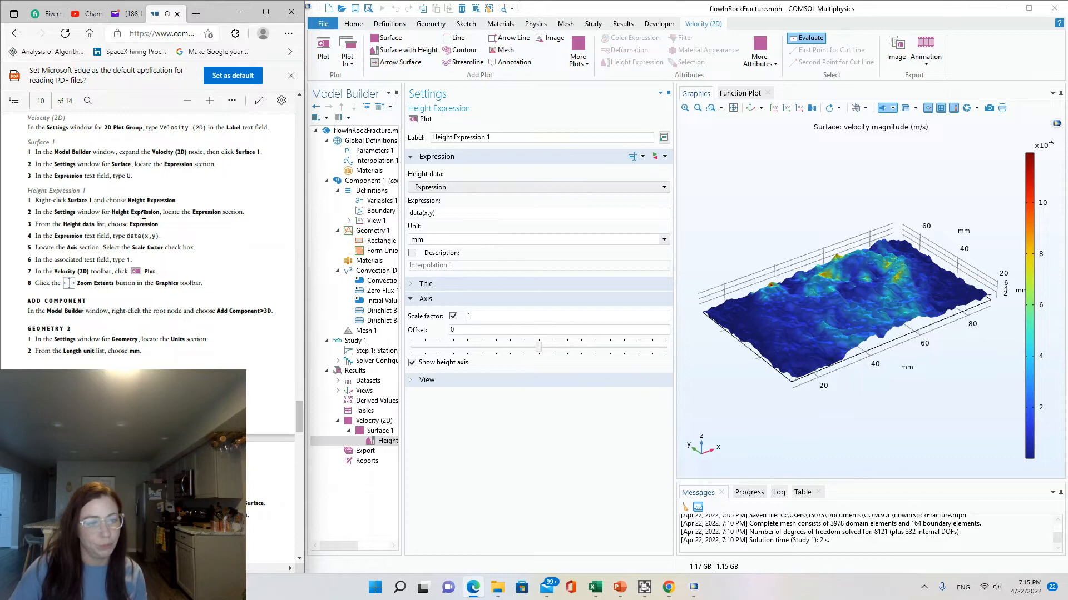
click(352, 132)
right_click(352, 134)
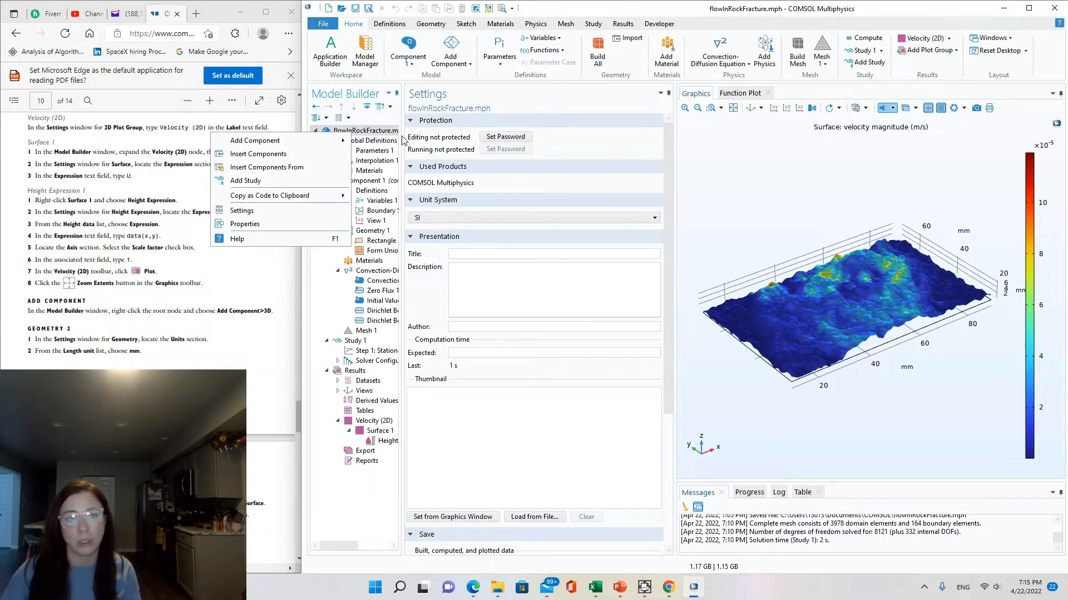
click(395, 117)
drag(402, 135, 431, 134)
right_click(386, 133)
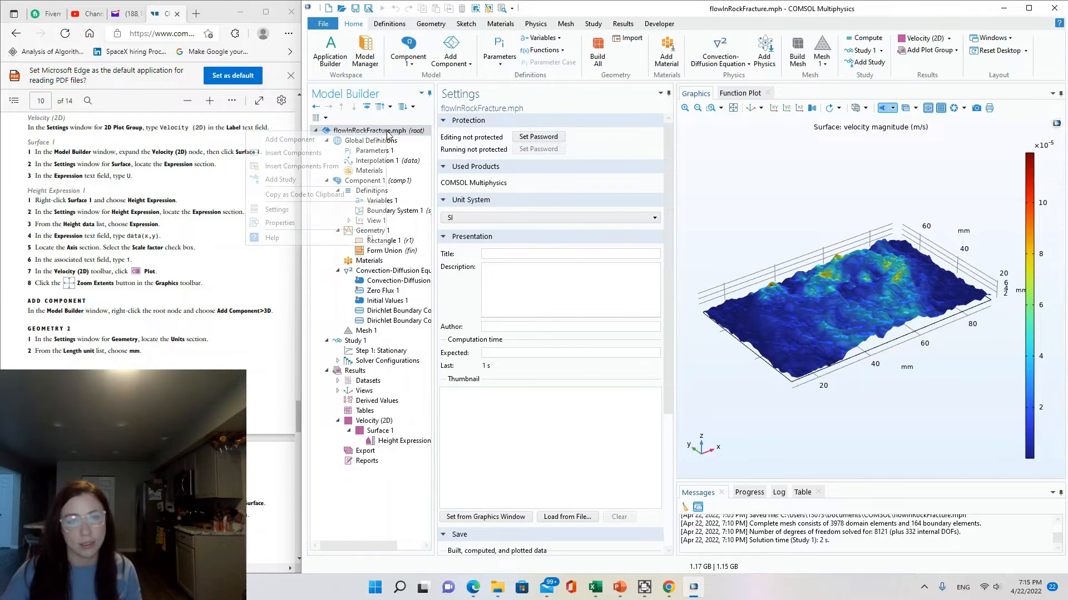
mouse_move(345, 138)
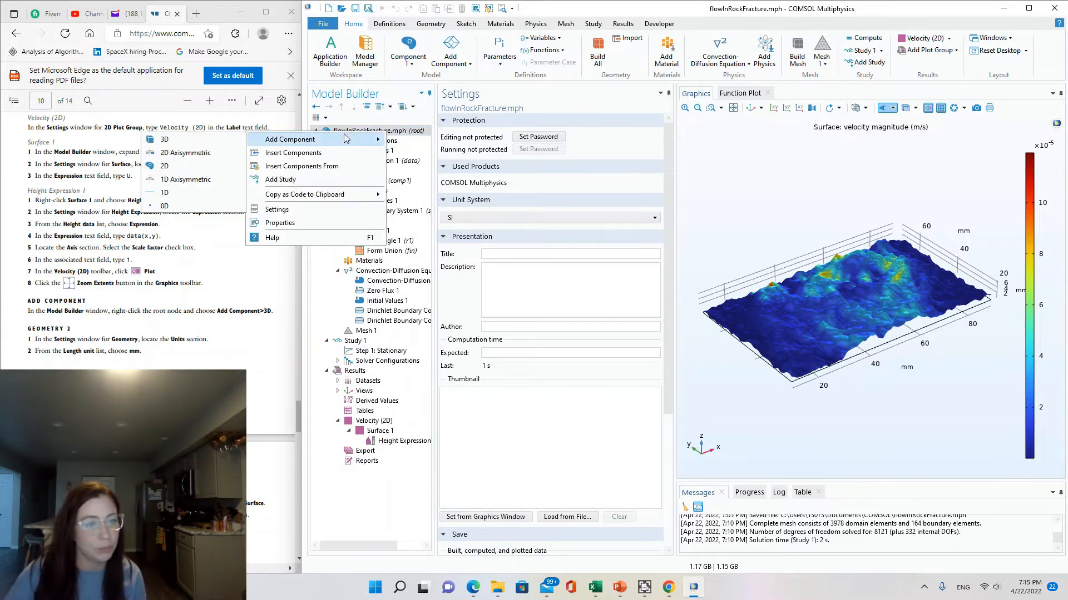
click(224, 143)
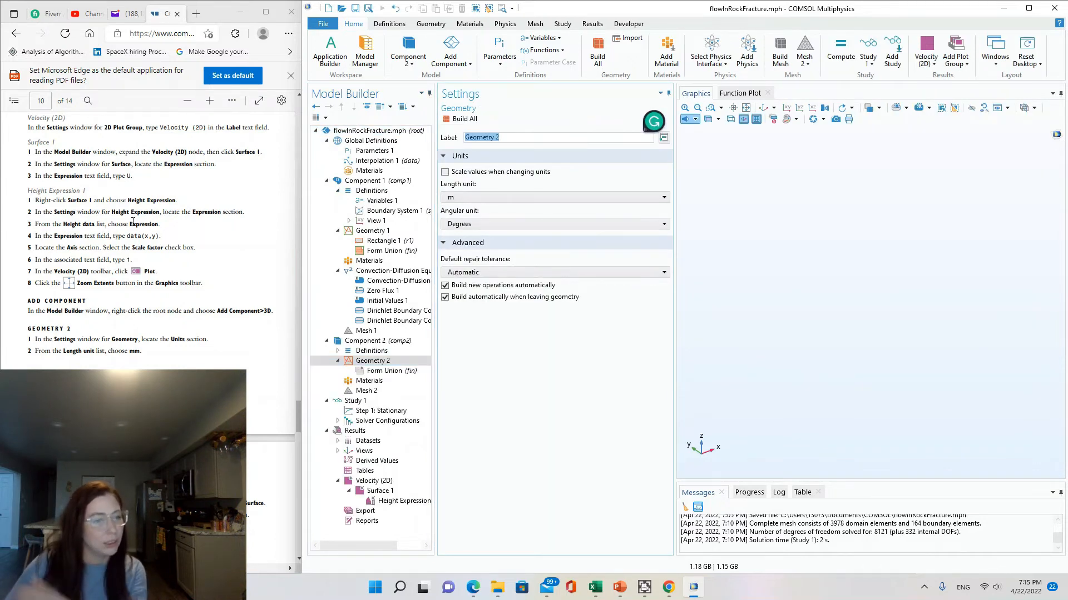
Set the length unit of Geometry 2 to mm
drag(297, 418, 302, 427)
drag(302, 428, 302, 433)
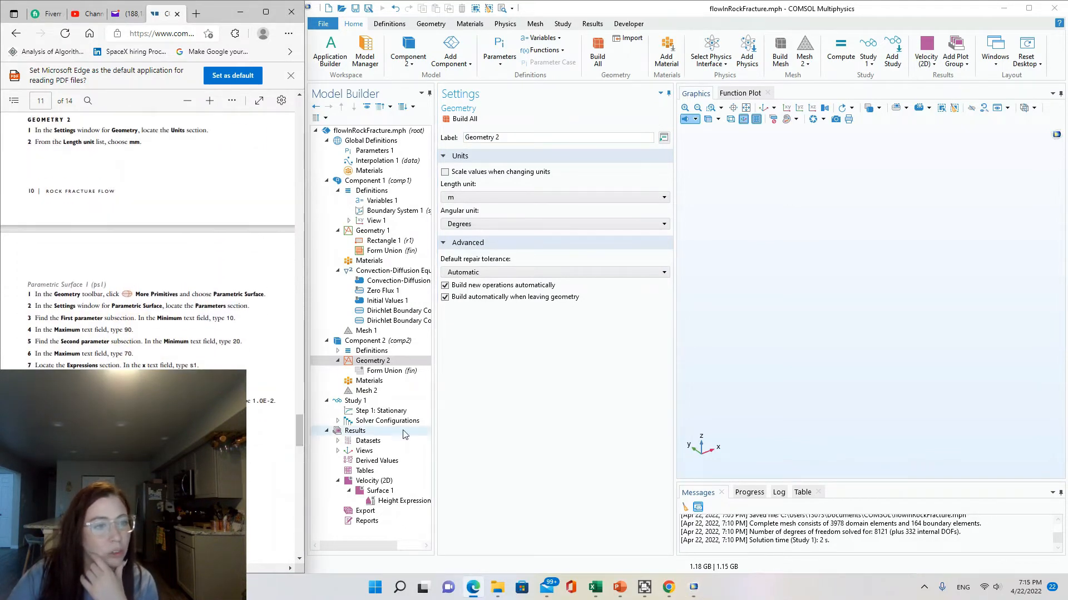
click(485, 199)
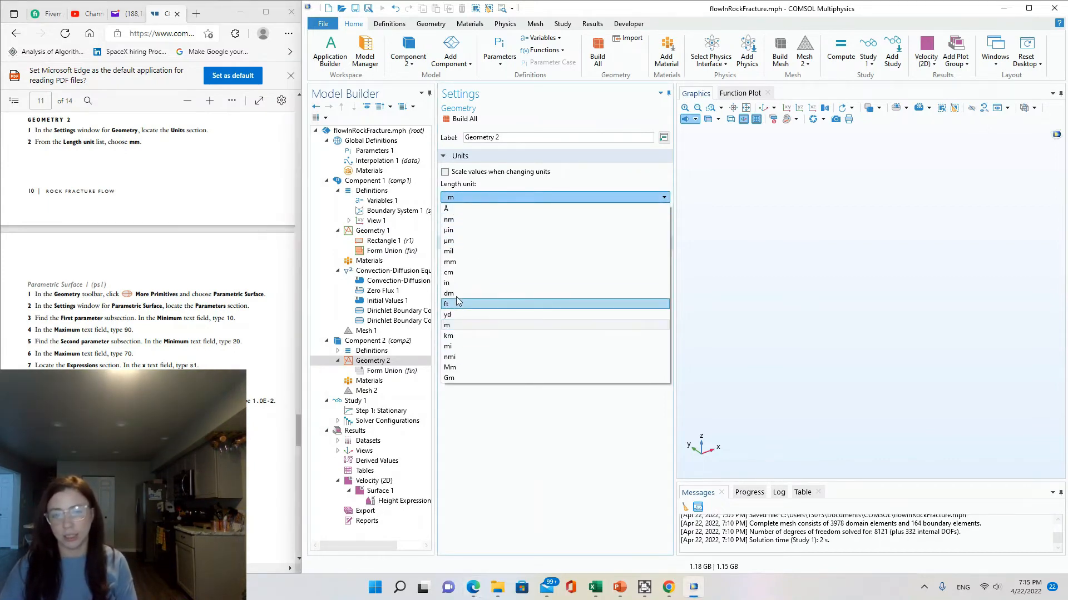
click(448, 262)
Add a Parametric Surface primitive to Geometry 2, following the tutorial's next section
click(220, 258)
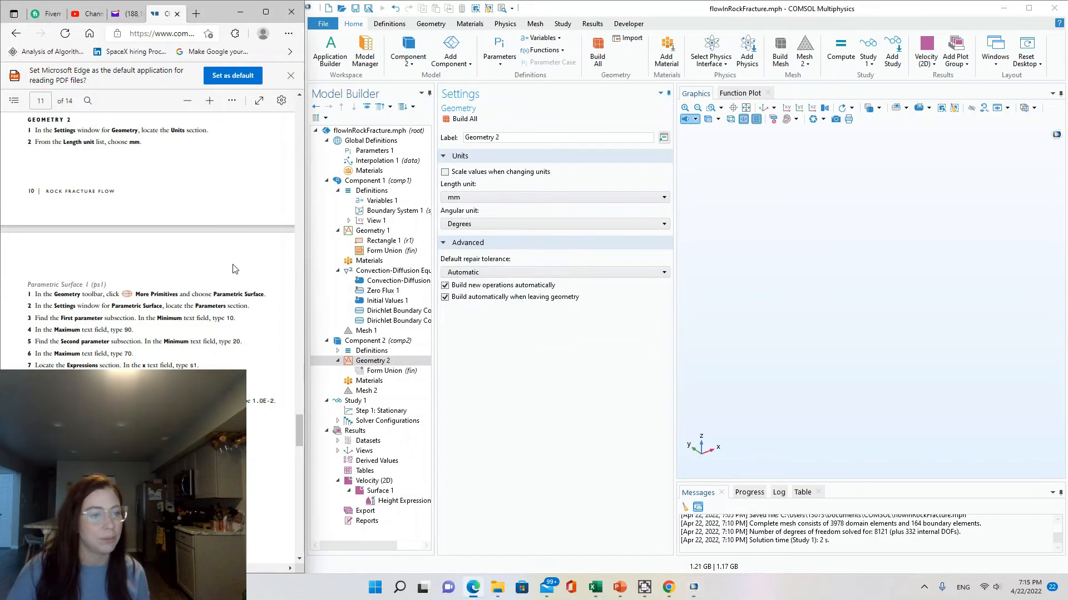
drag(298, 425, 300, 434)
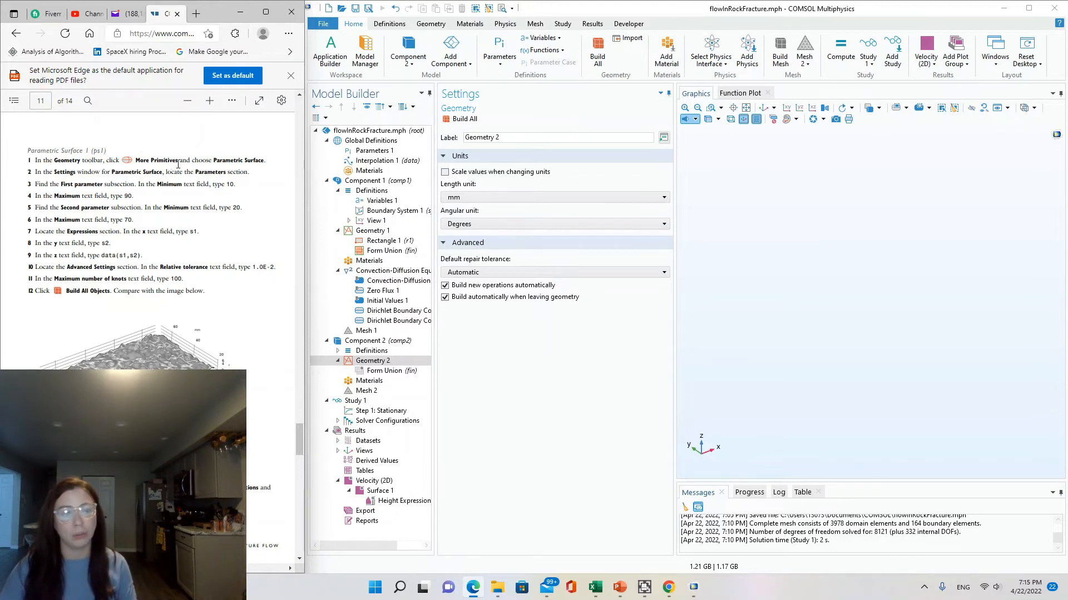
click(430, 23)
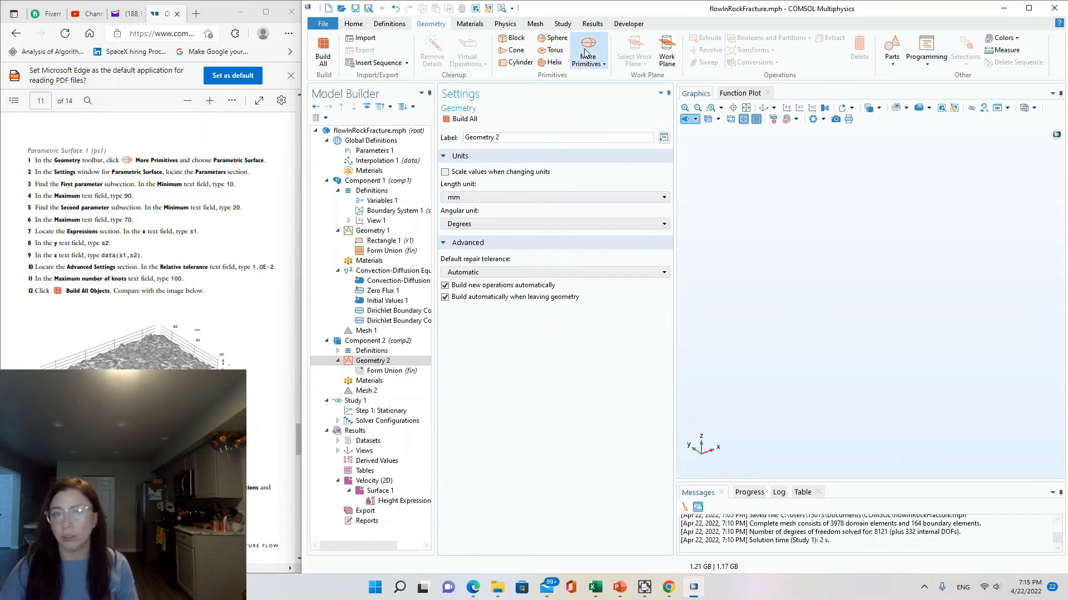
click(600, 63)
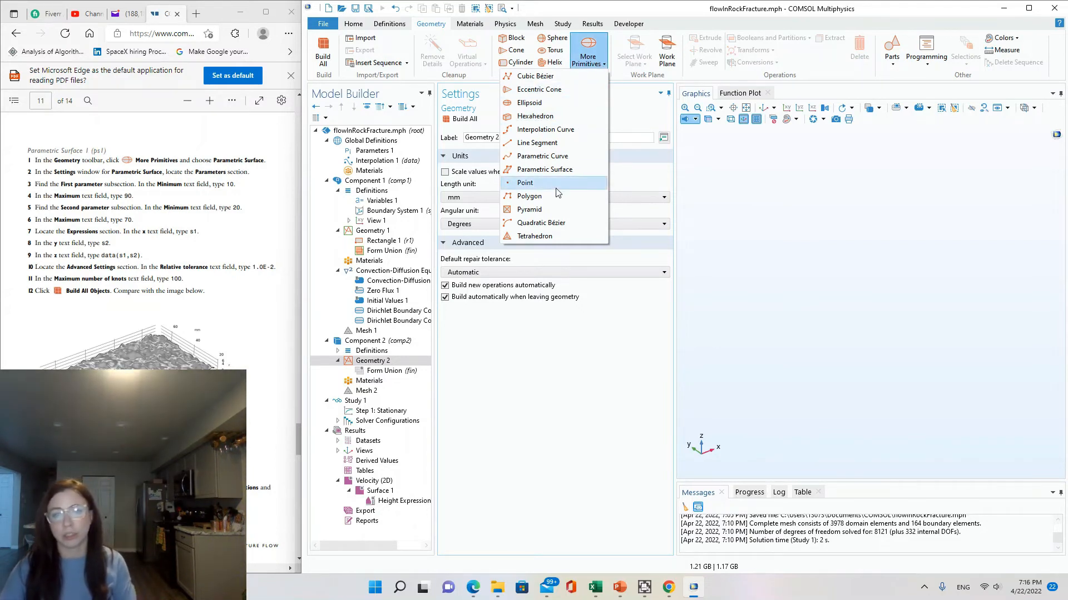
click(568, 175)
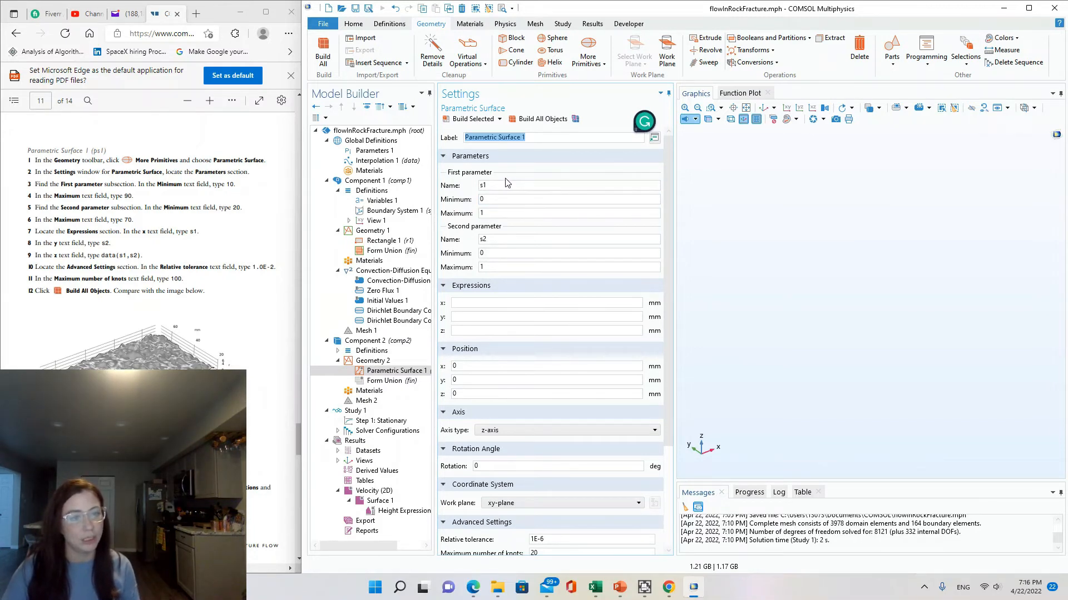
Set the parametric surface's first parameter range to 10 through 90 and its second parameter range to 20 through 70
drag(506, 185, 478, 187)
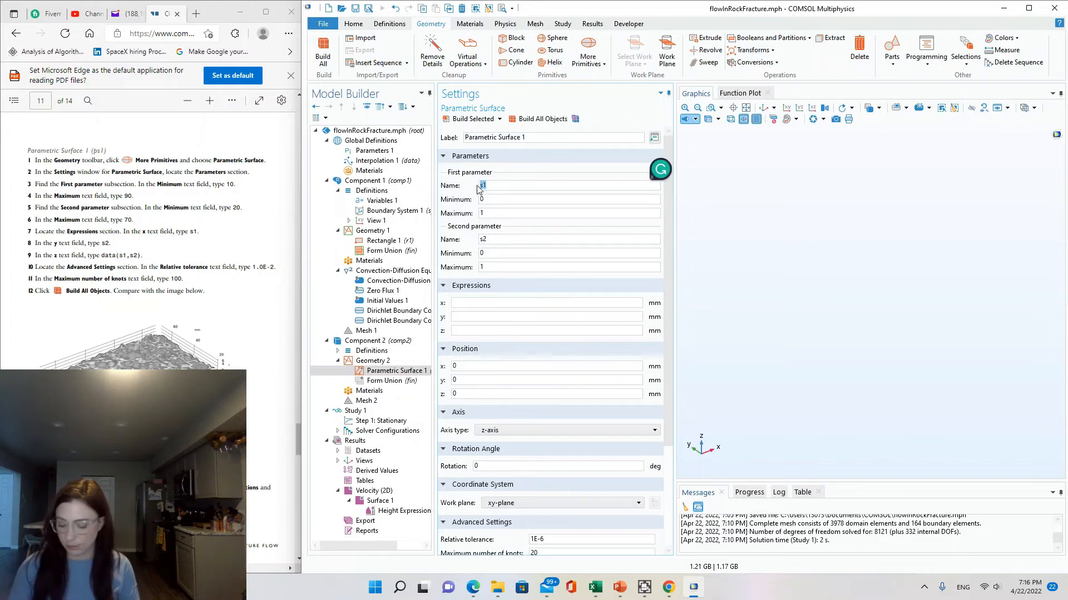
click(523, 199)
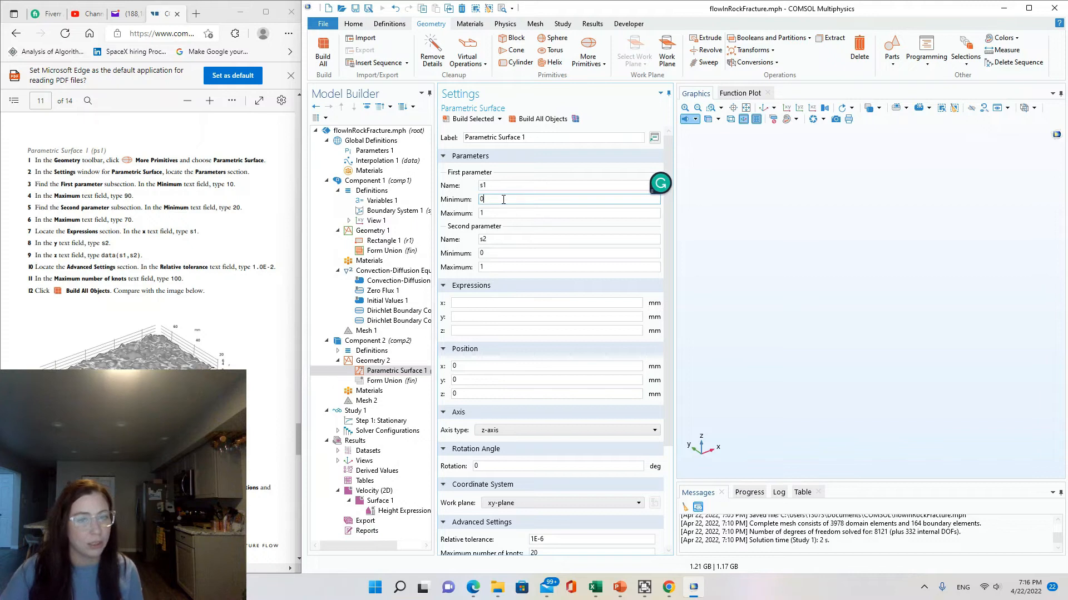
drag(503, 199, 480, 200)
text(10)
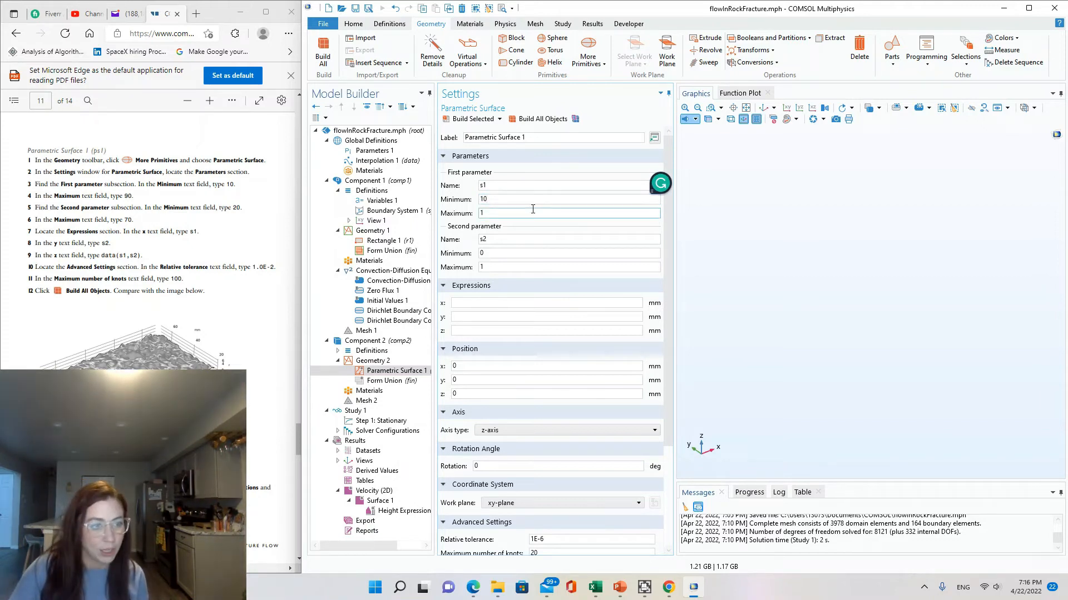
click(508, 213)
drag(508, 213, 457, 214)
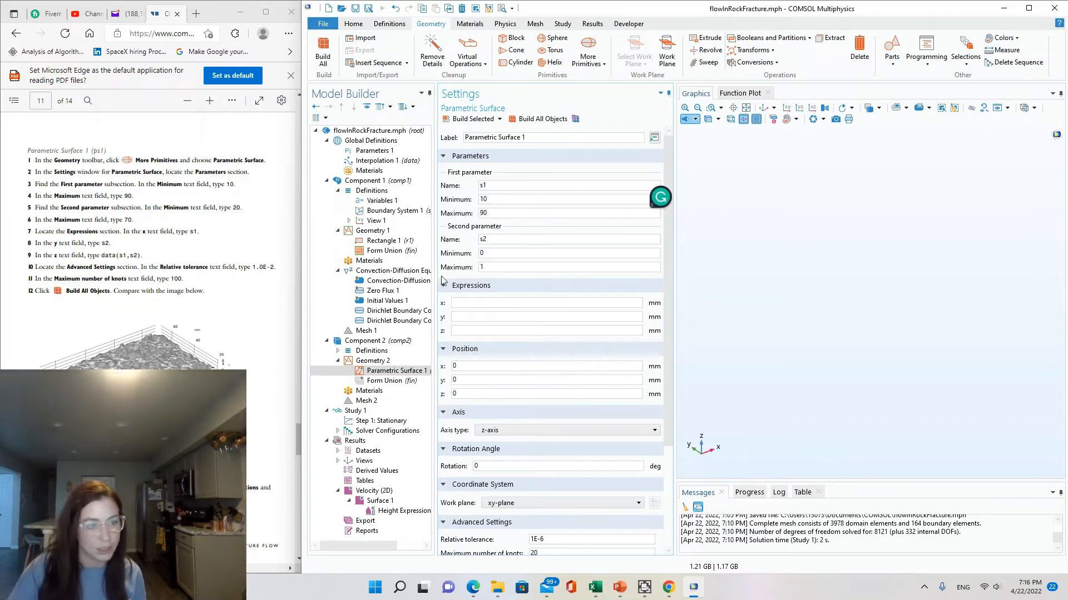
click(496, 243)
drag(499, 253, 462, 273)
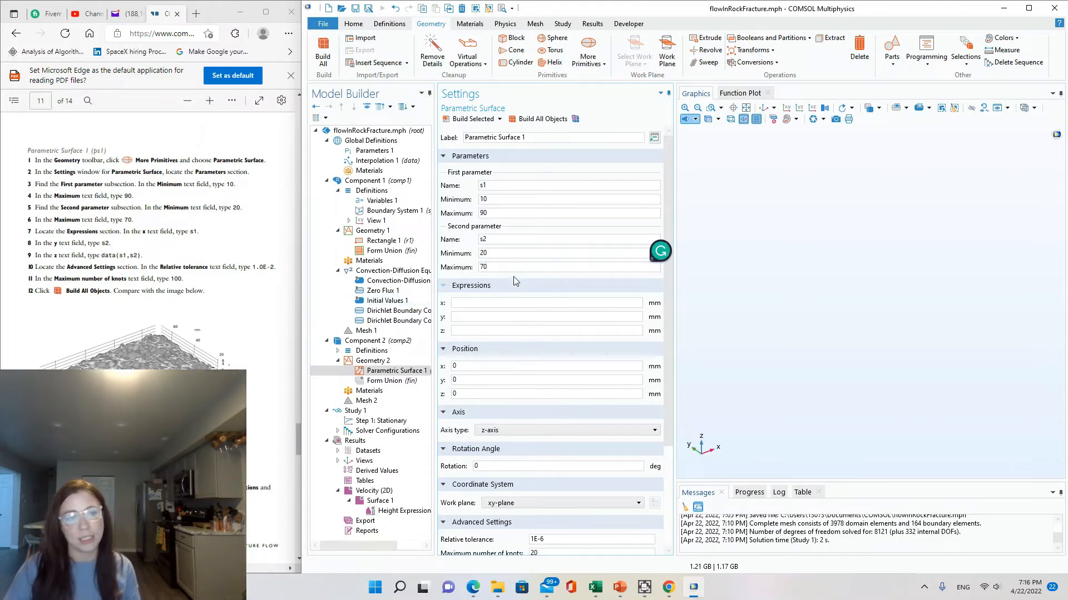
Set the parametric surface's expressions to x = s1, y = s2 and z = data(s1,s2)
click(487, 305)
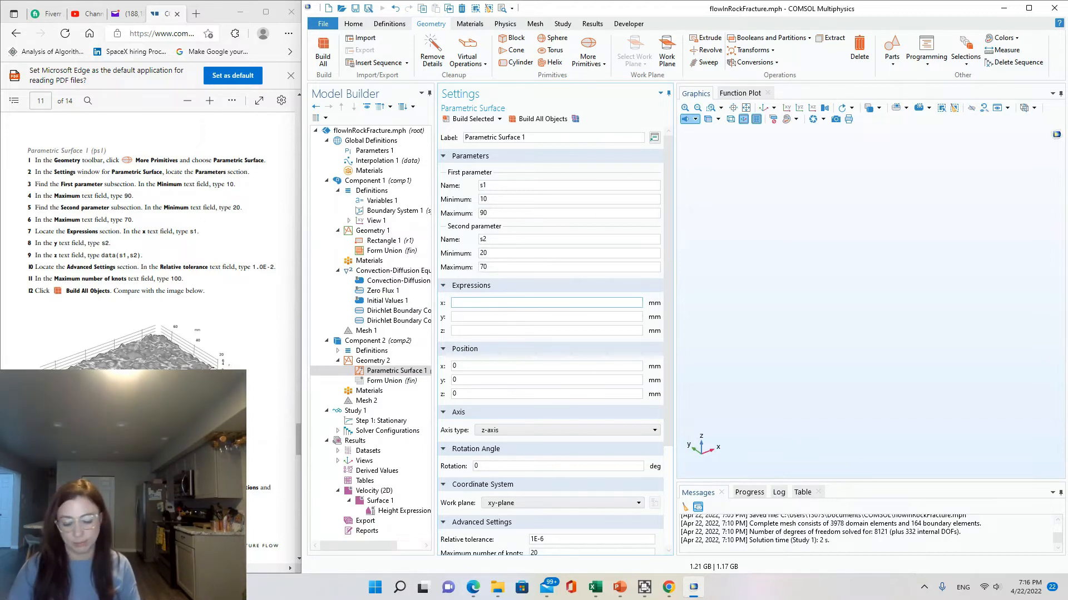
text(s1)
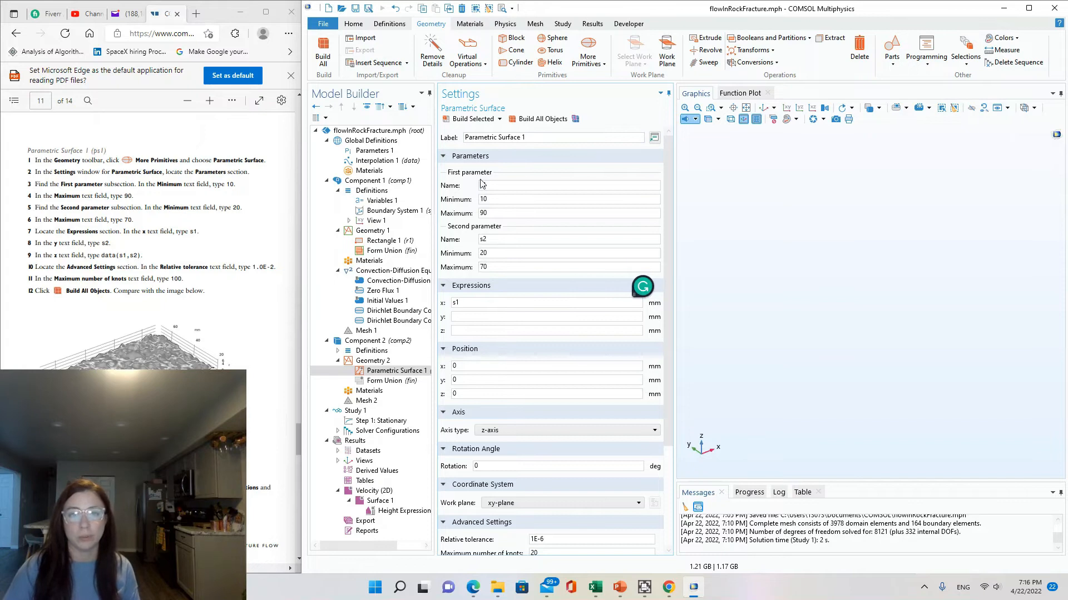
click(464, 305)
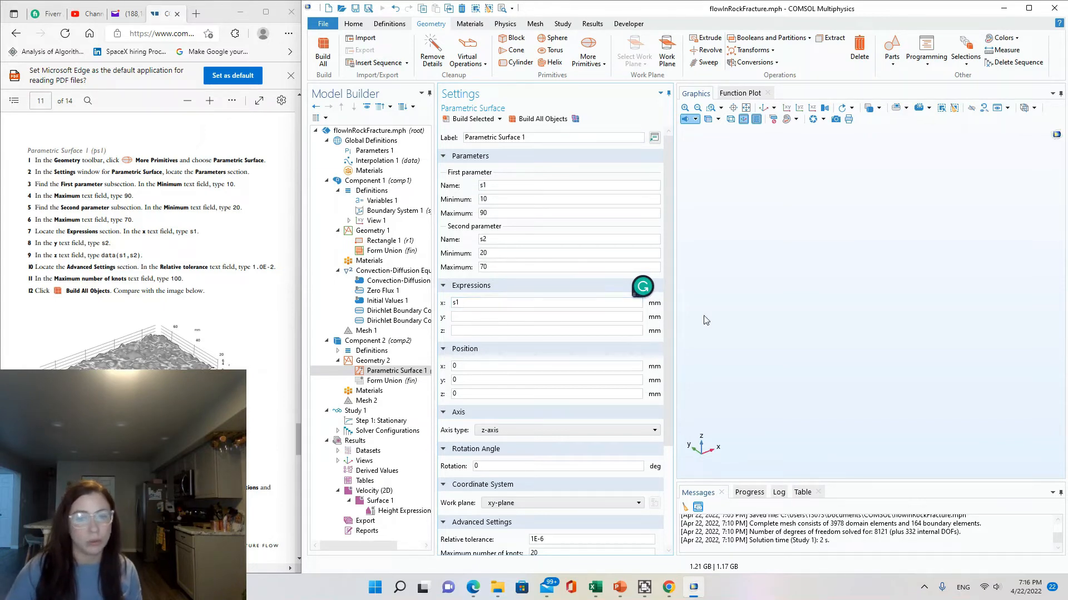
click(467, 317)
text(a2)
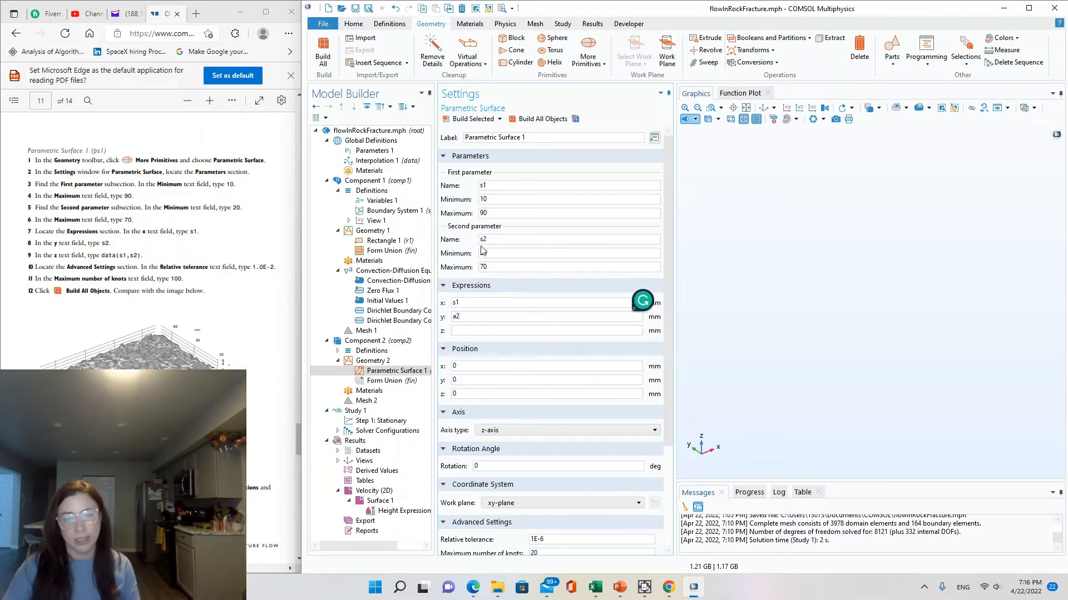
text(s2)
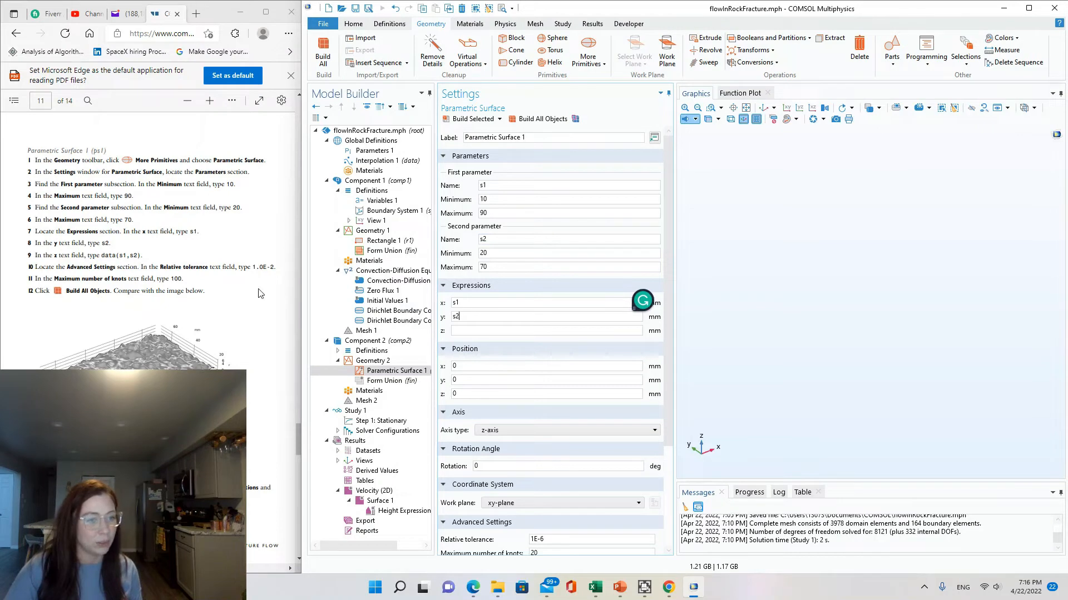
click(473, 328)
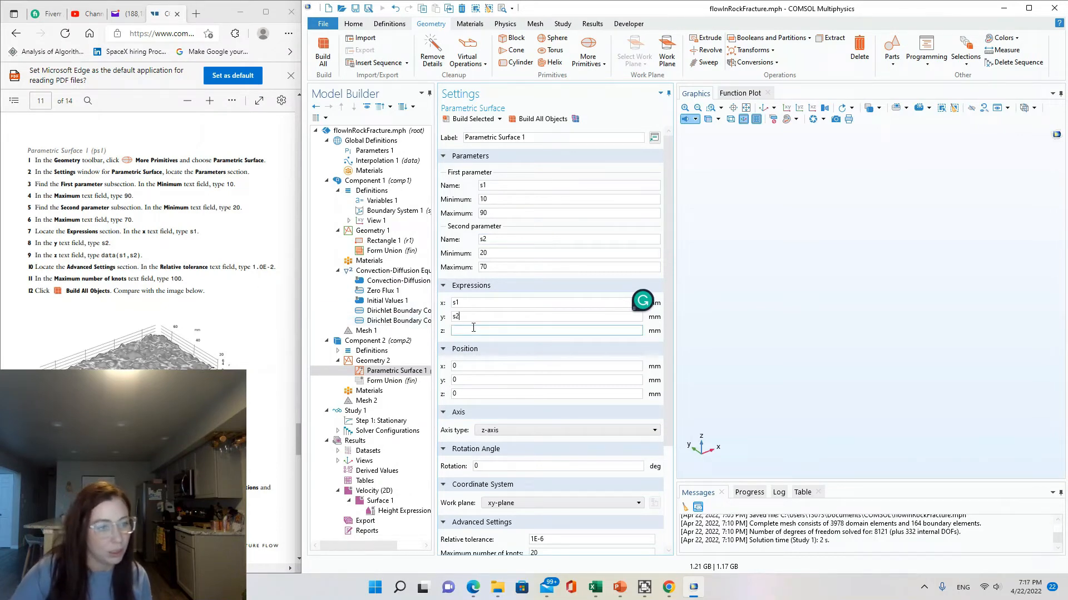
text(d)
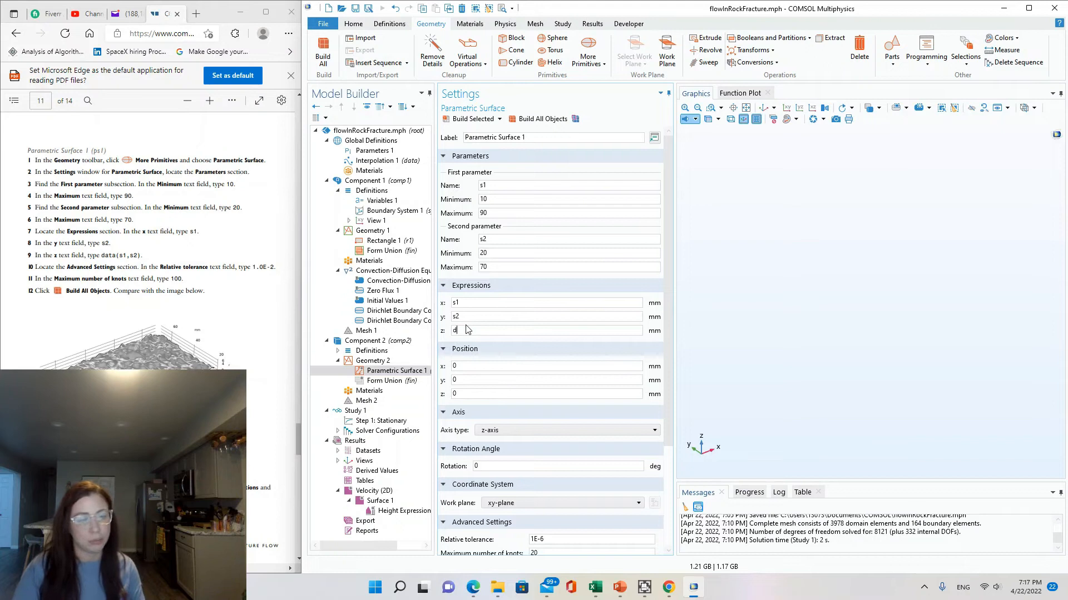
text(ata(s1,s2)
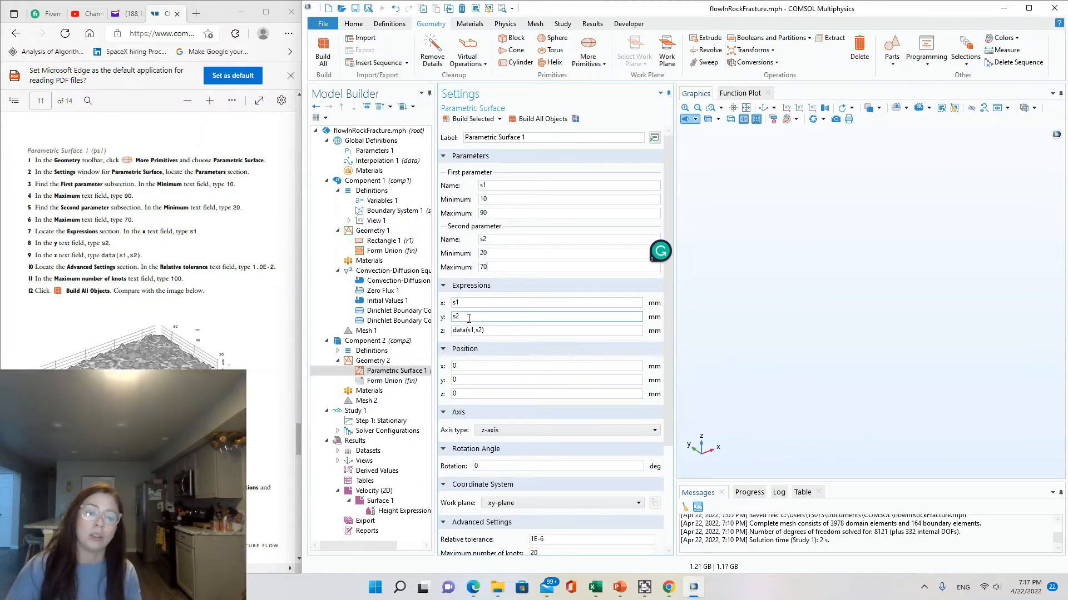
Set the parametric surface's relative tolerance to 1E-2
mouse_move(668, 587)
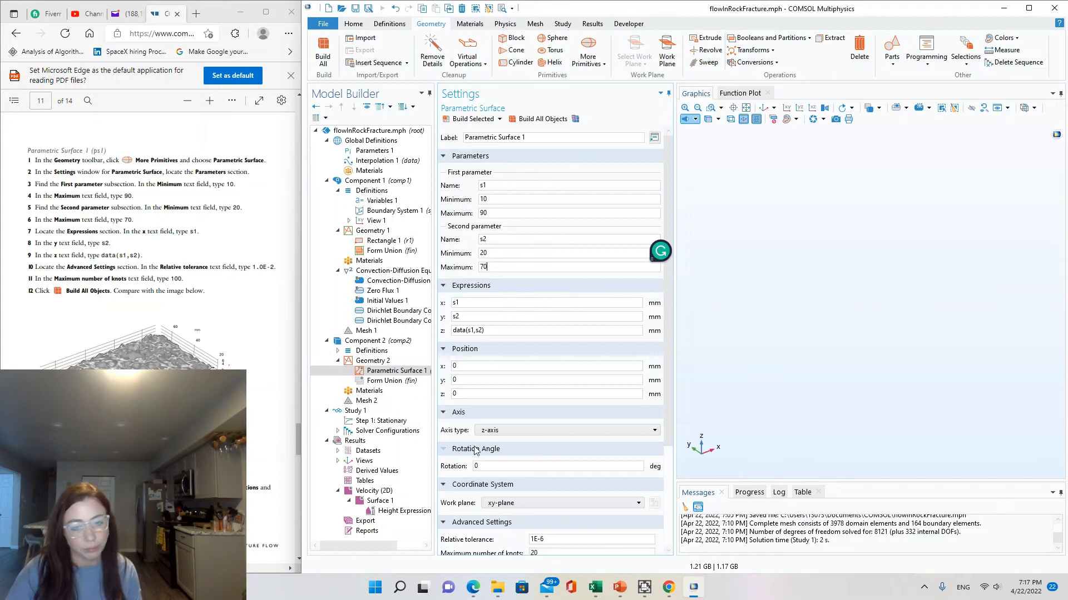
scroll(476, 450, down, 3)
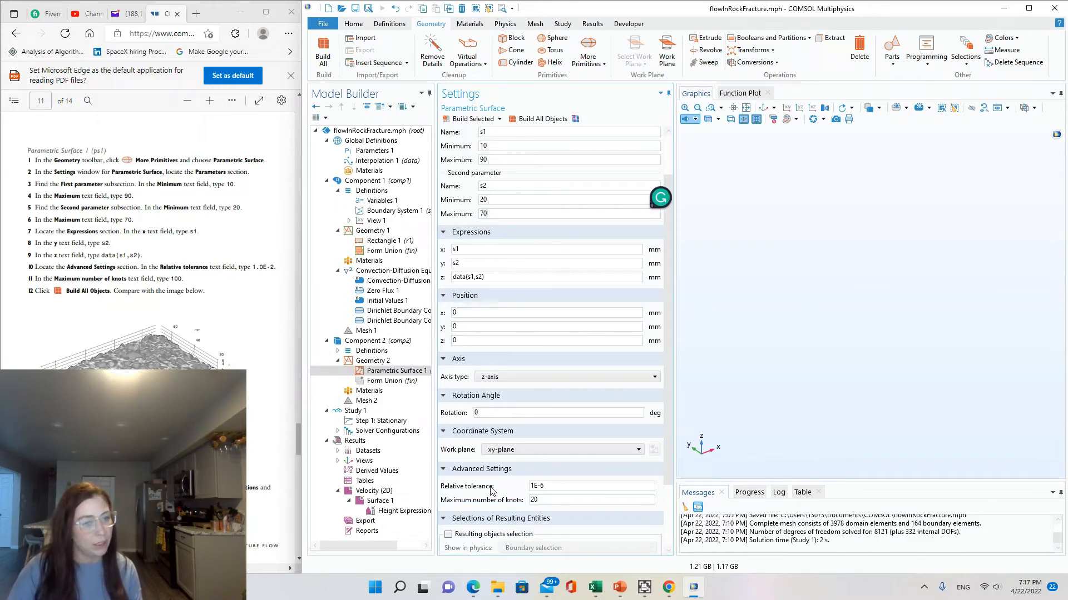
click(534, 487)
text(.0)
key(BackSpace)
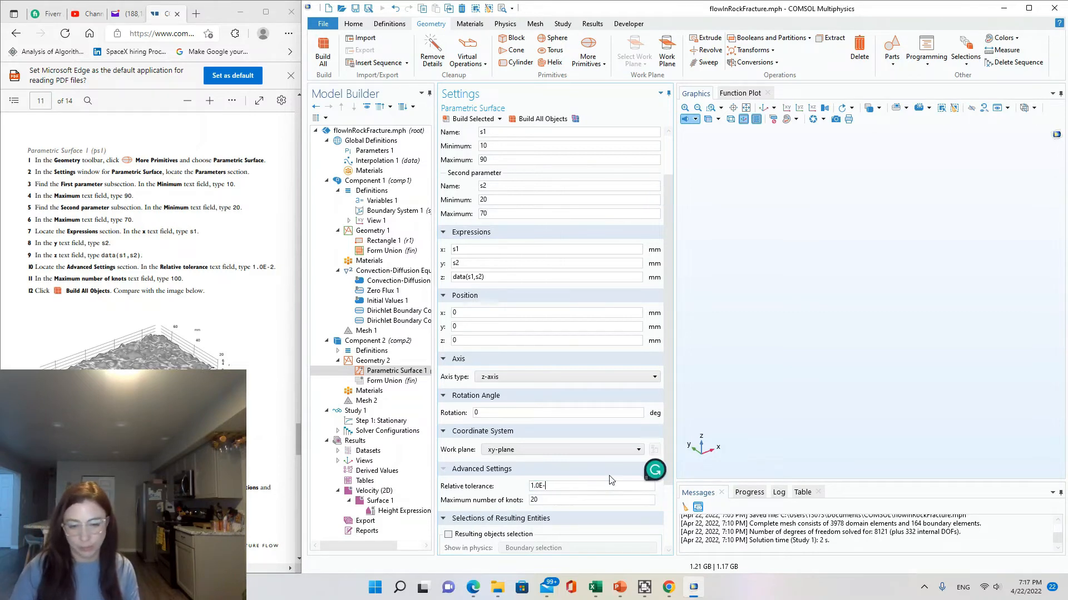
click(587, 468)
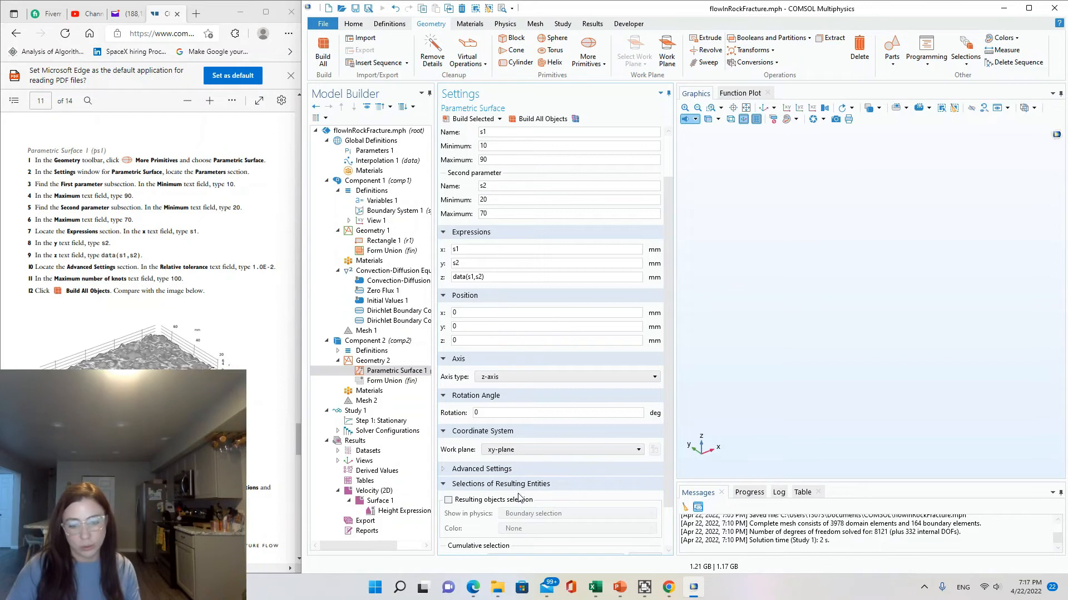
click(444, 470)
scroll(556, 456, down, 1)
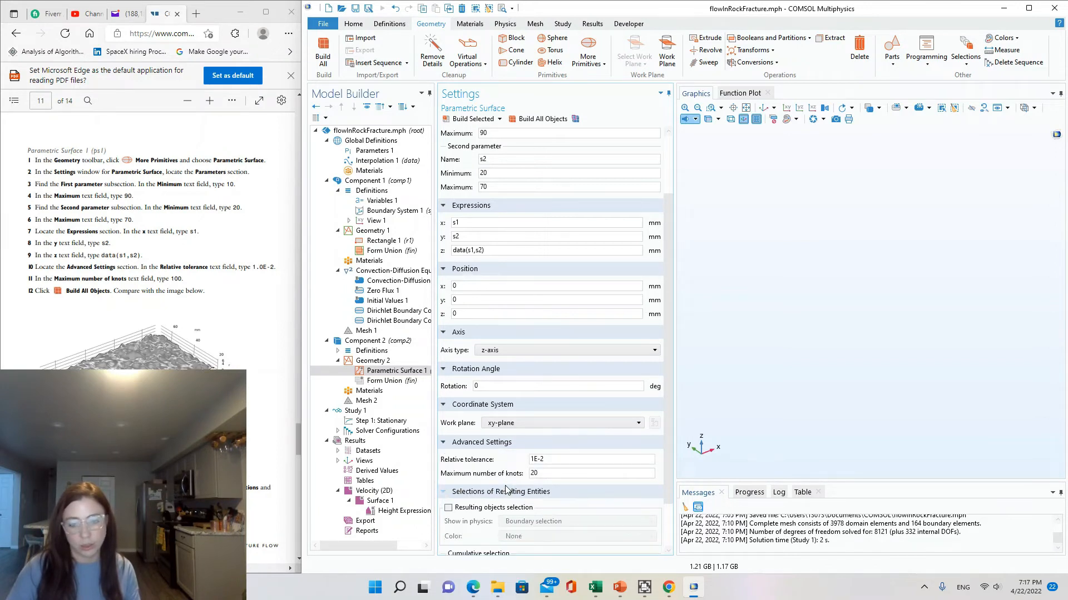
click(540, 460)
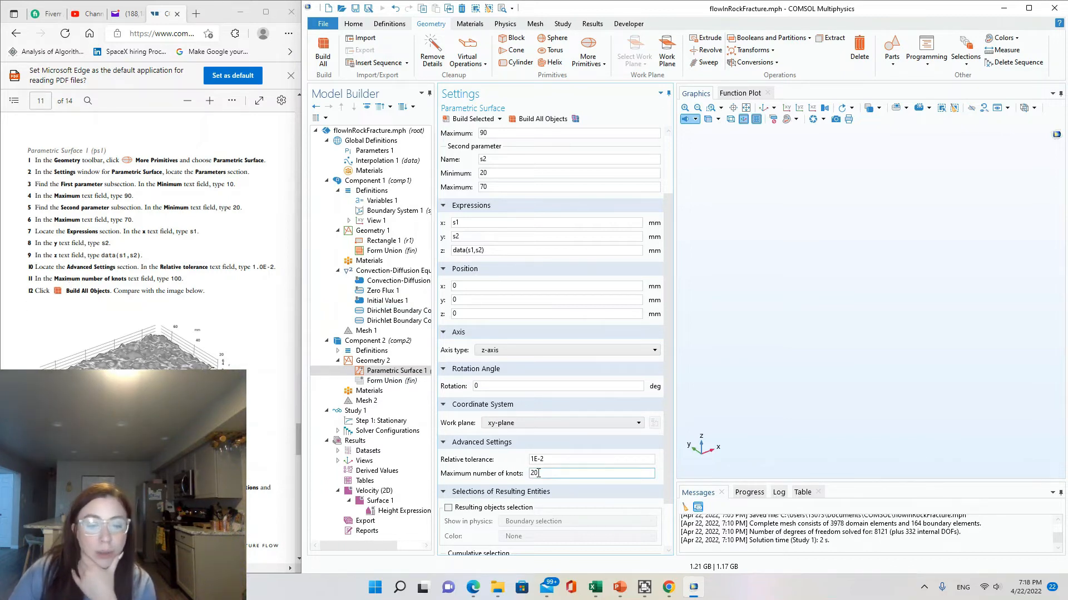
Set the parametric surface's maximum number of knots to 100 and build all objects of Geometry 2
drag(545, 472, 415, 426)
text(100)
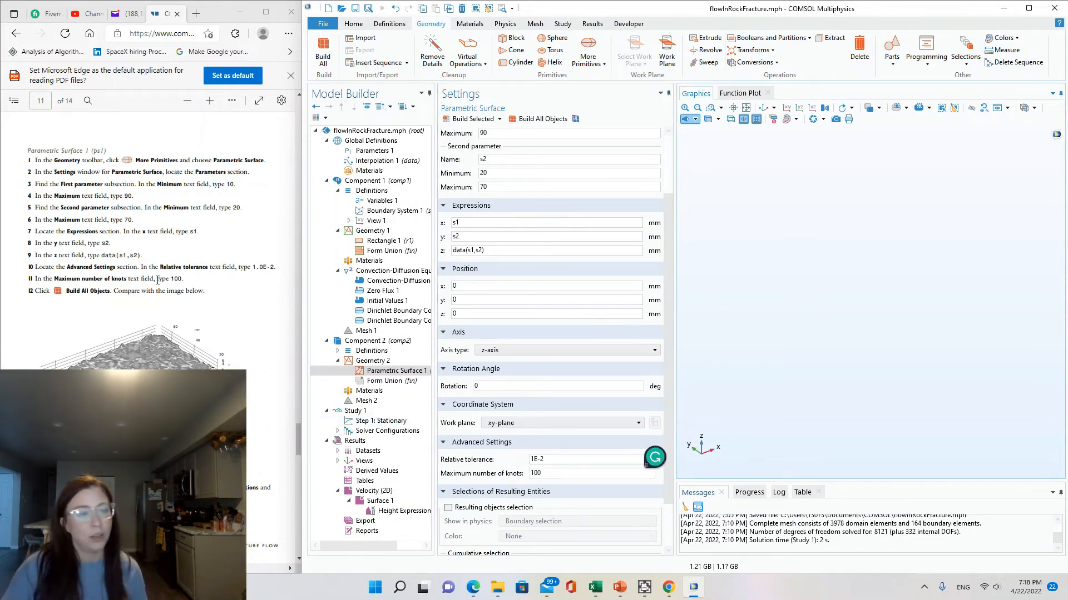
click(533, 123)
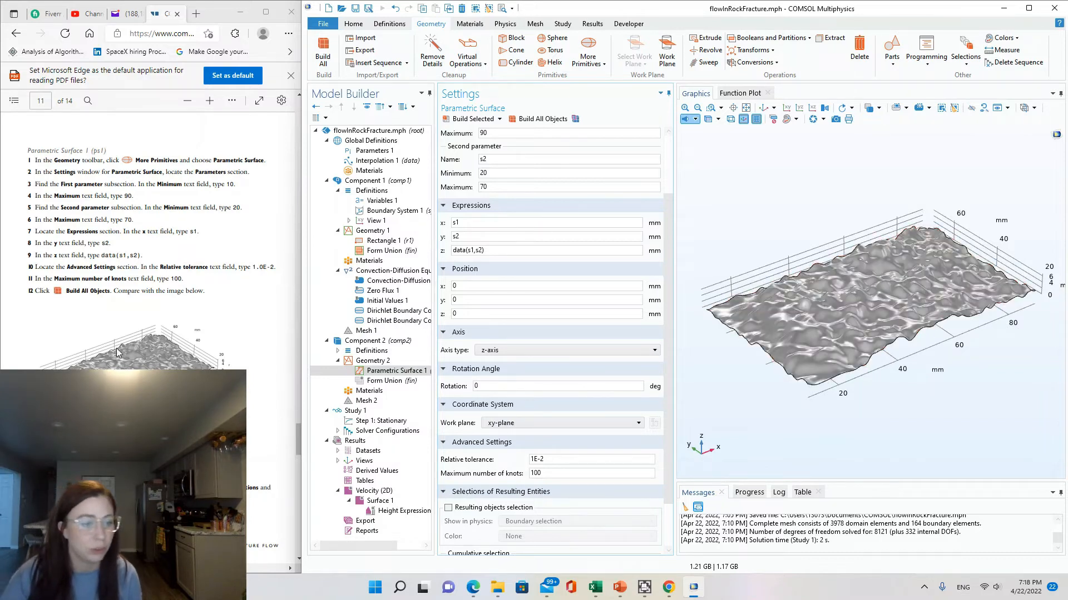
Add a Variables node to the definitions of Component 2, following the tutorial's next section
scroll(116, 351, down, 4)
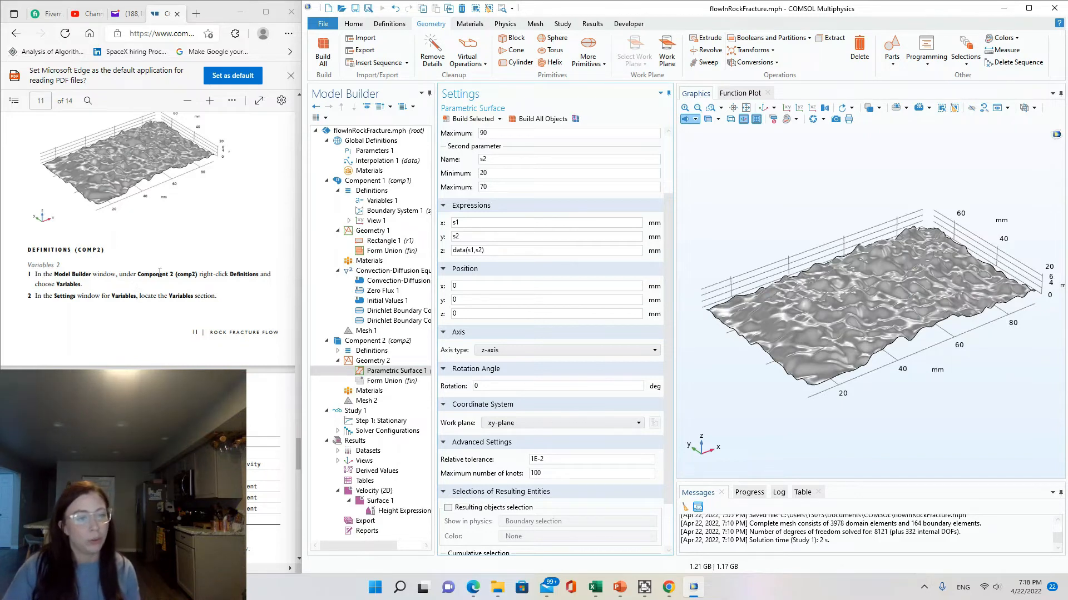
scroll(165, 270, down, 1)
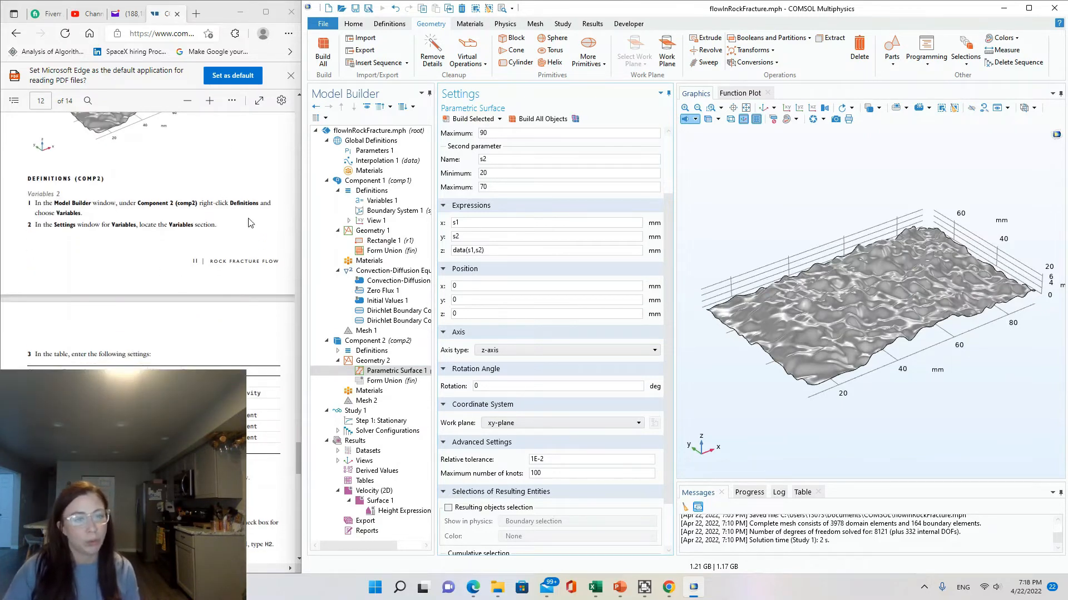
right_click(377, 353)
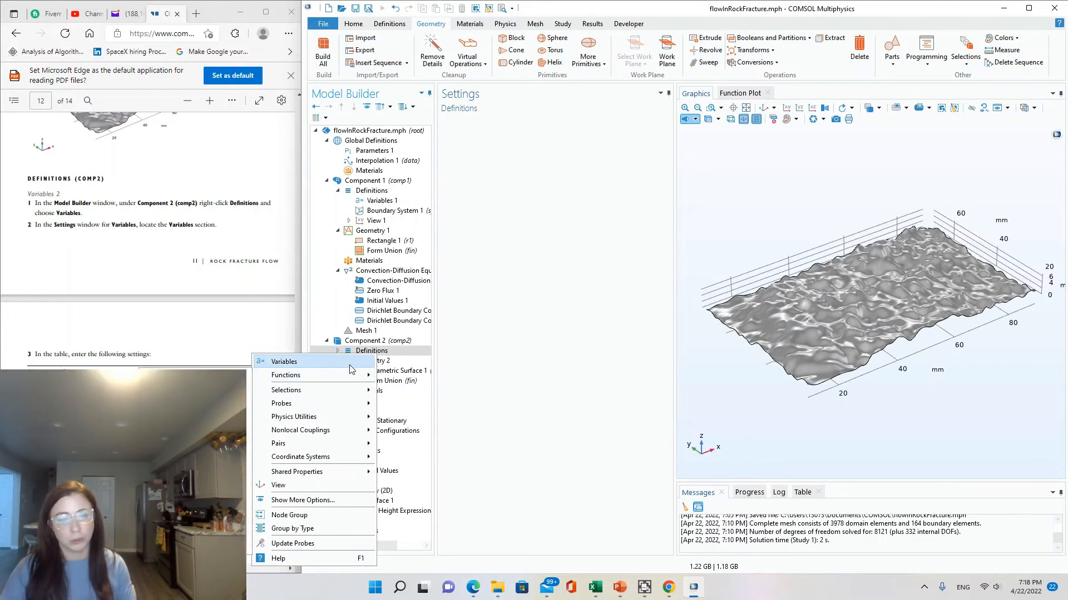
click(286, 362)
scroll(234, 299, down, 1)
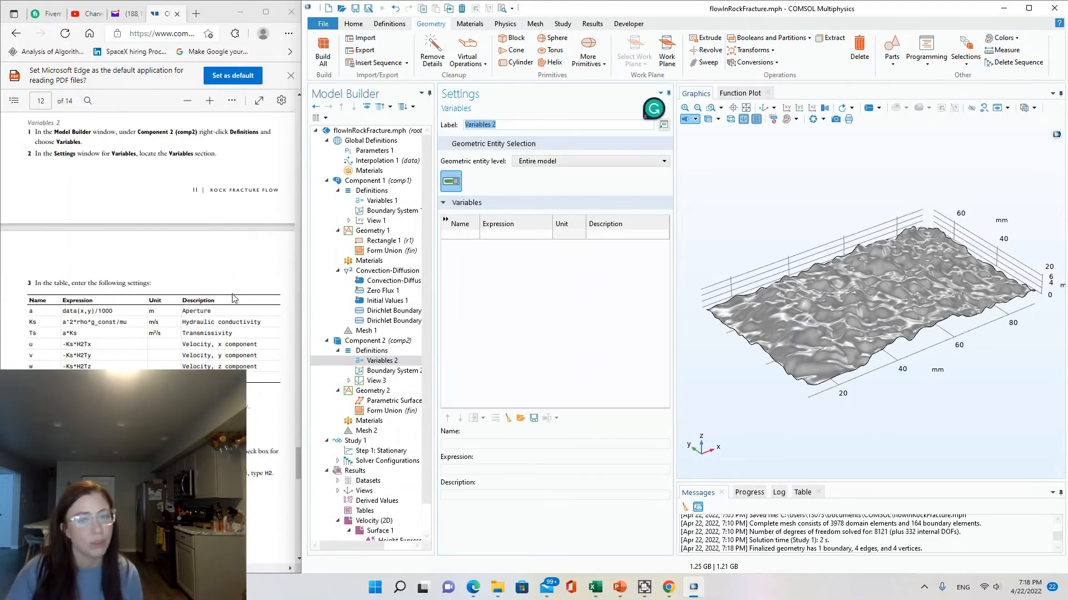
scroll(234, 298, down, 1)
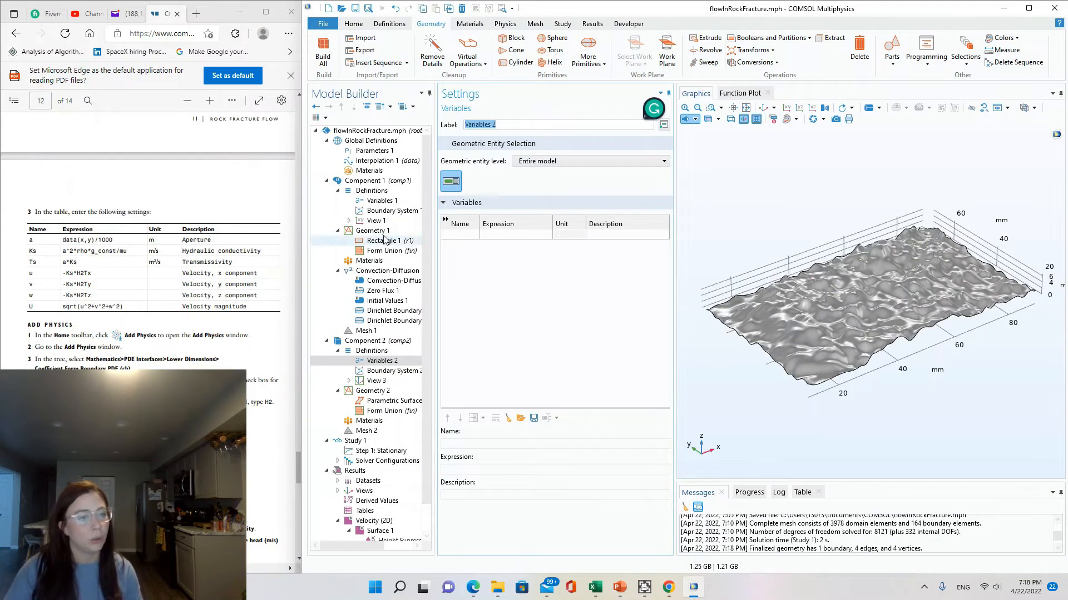
Define the aperture variable a in Component 2's variables table with the expression data(x,y)/1000
click(451, 234)
text(a)
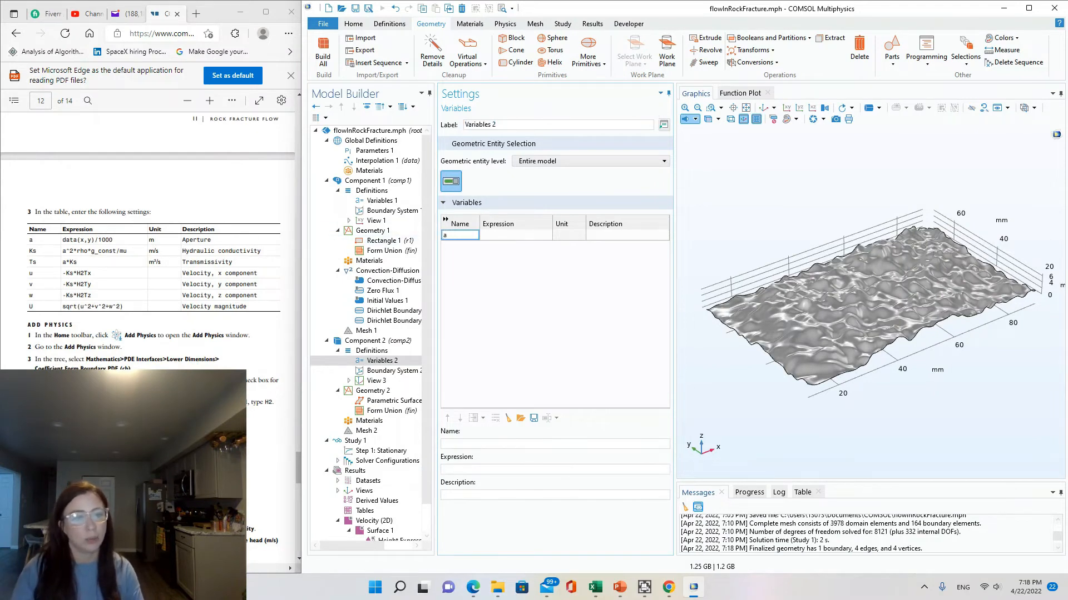
key(Tab)
text(d)
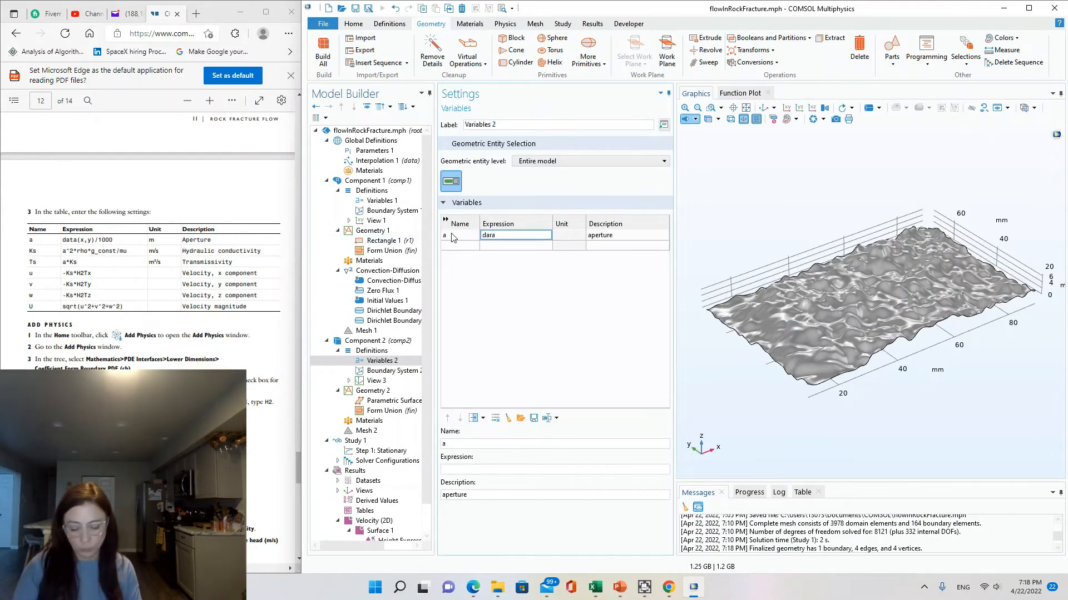
key(BackSpace)
key(BackSpace)
text(a(x,y)
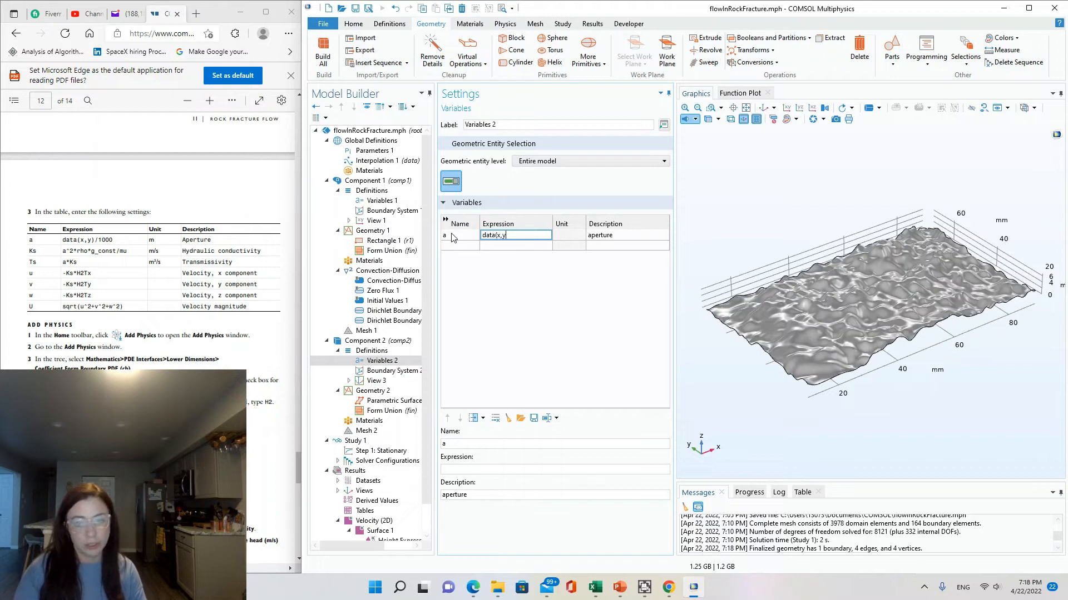
text(/1000)
key(Tab)
key(Tab)
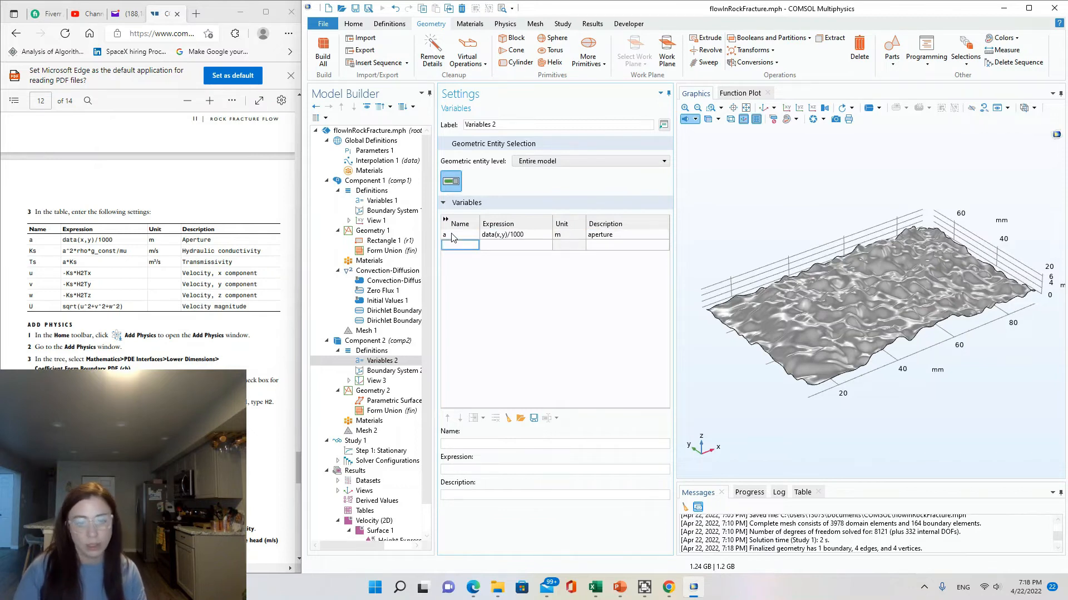
click(462, 236)
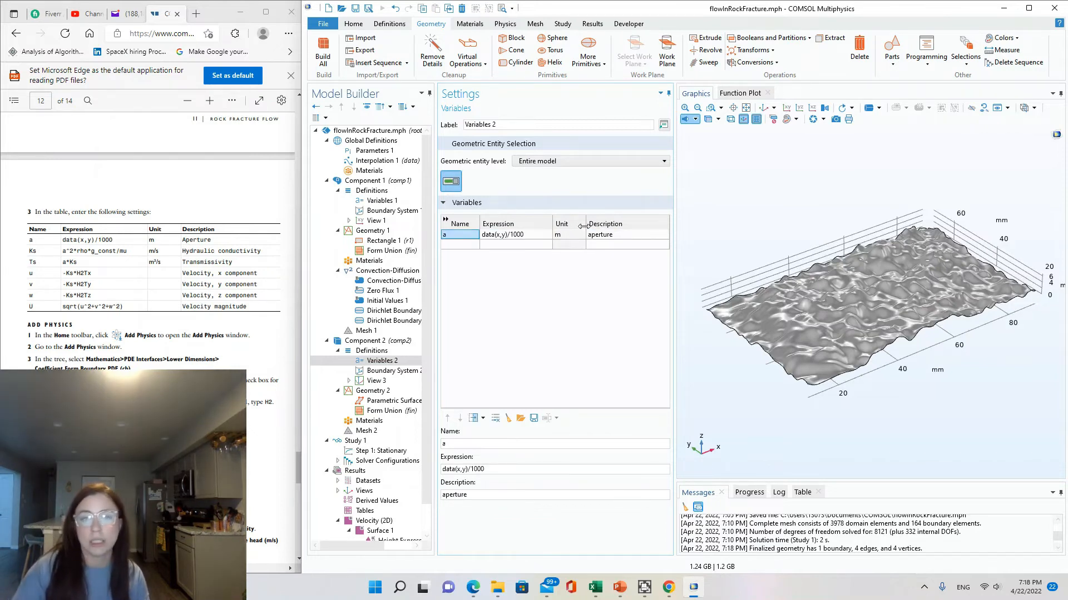
click(605, 237)
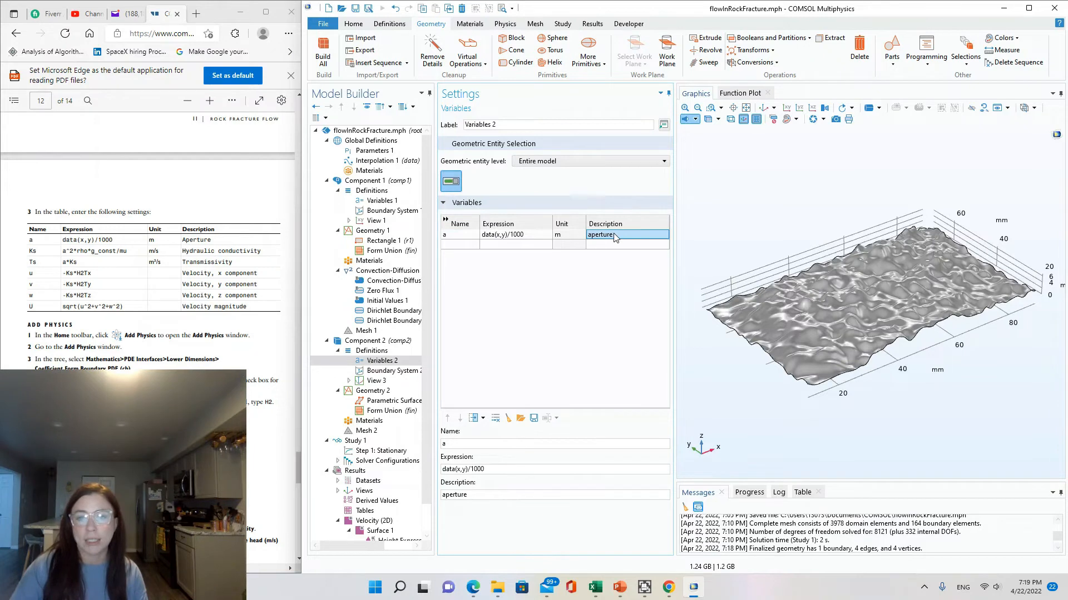
click(613, 233)
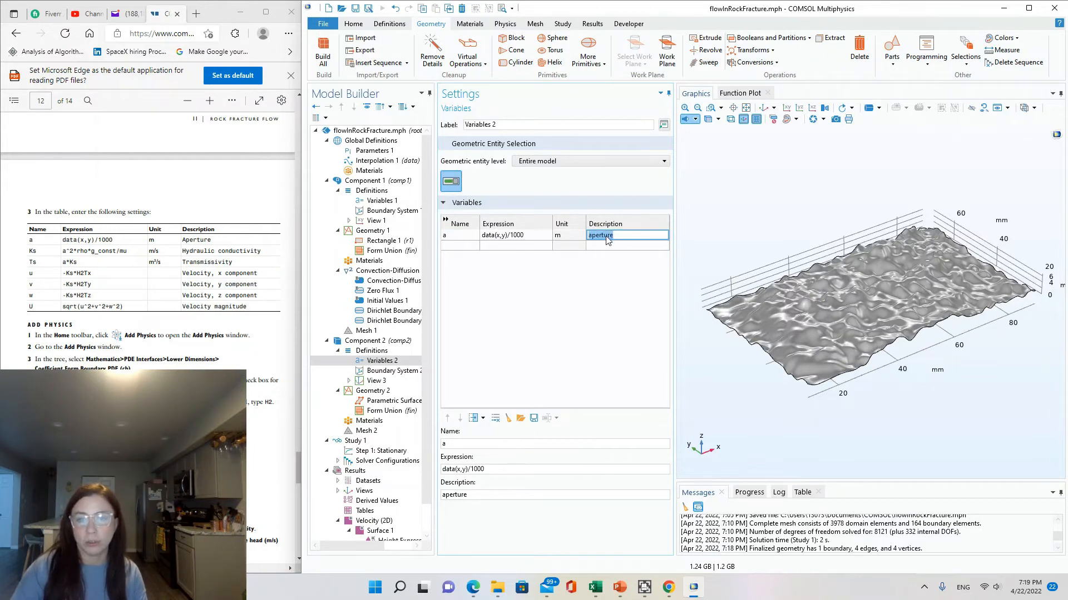
Define the hydraulic conductivity variable Ks in Component 2's variables table with the expression a^2*rho*g_const/mu
click(464, 246)
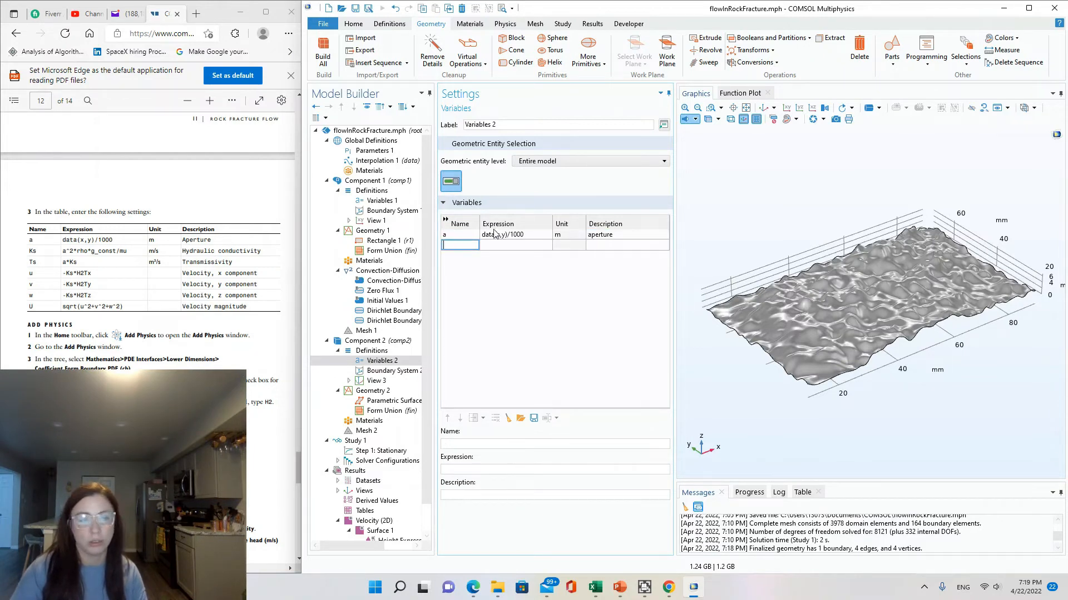
text(Ks)
key(Tab)
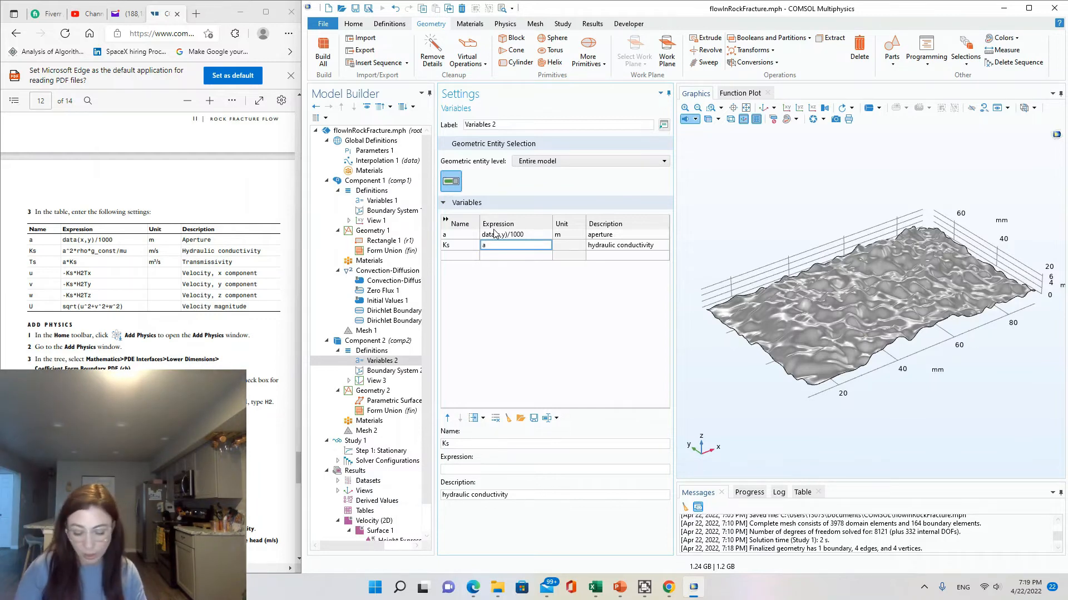
key(Tab)
key(Tab)
key(Tab)
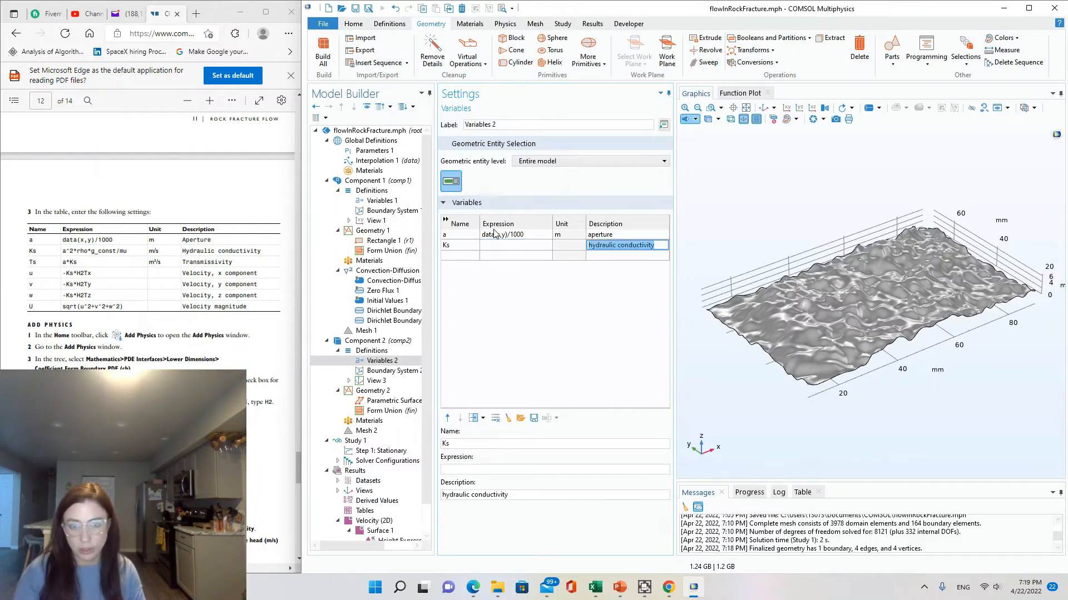
click(499, 245)
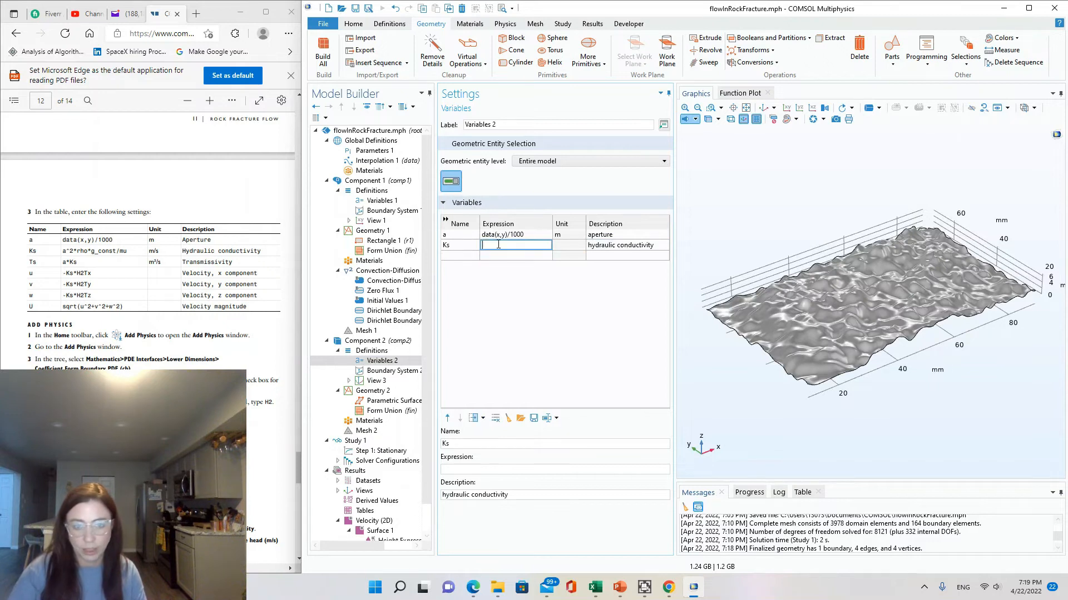
text(a^2*rho*g_c)
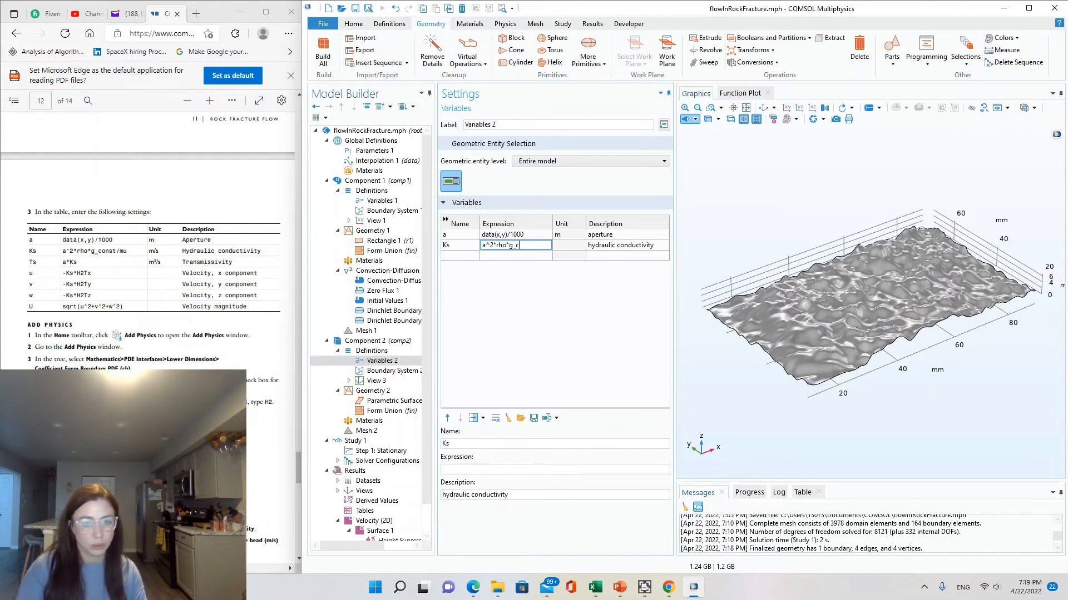
text(onst/mu)
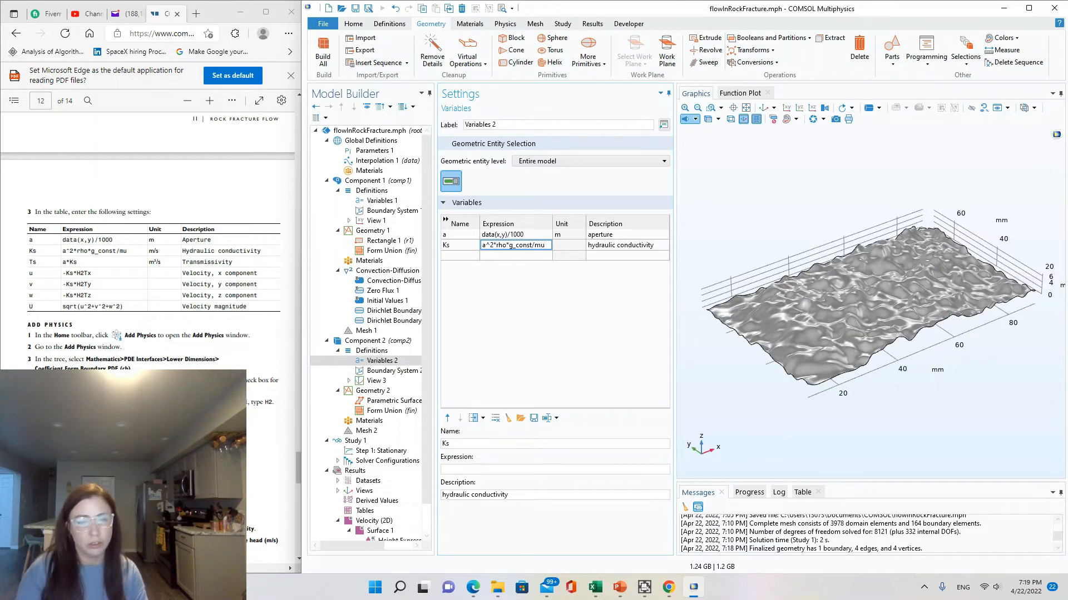
key(Tab)
scroll(274, 289, up, 3)
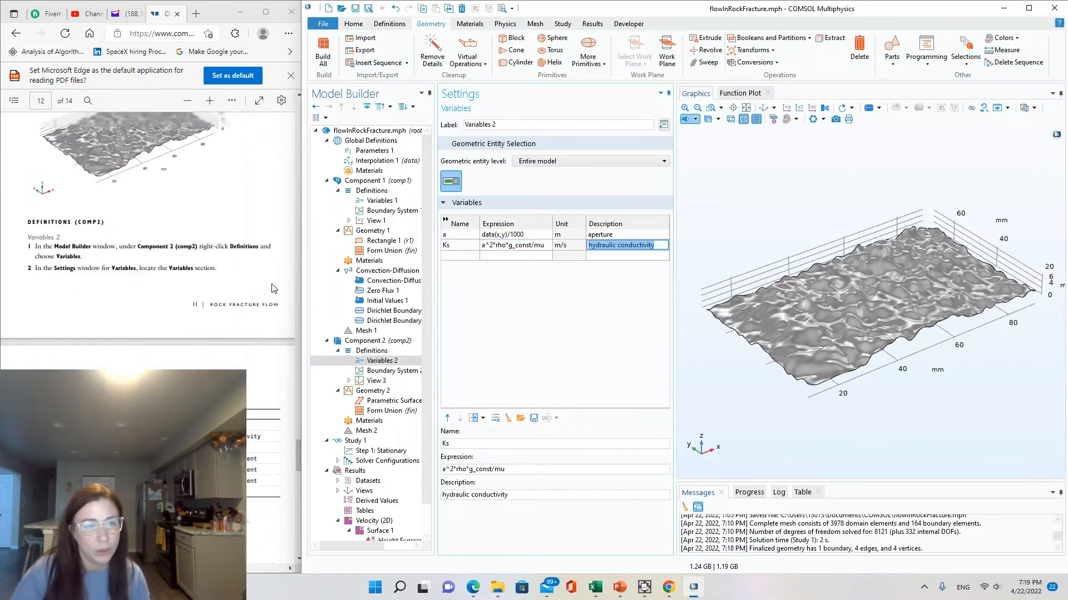
Review the tutorial PDF from the modeling instructions through the Component 2 variables table and the Add Physics section
click(275, 284)
scroll(276, 281, up, 10)
scroll(279, 273, up, 20)
scroll(274, 288, up, 20)
scroll(245, 274, up, 8)
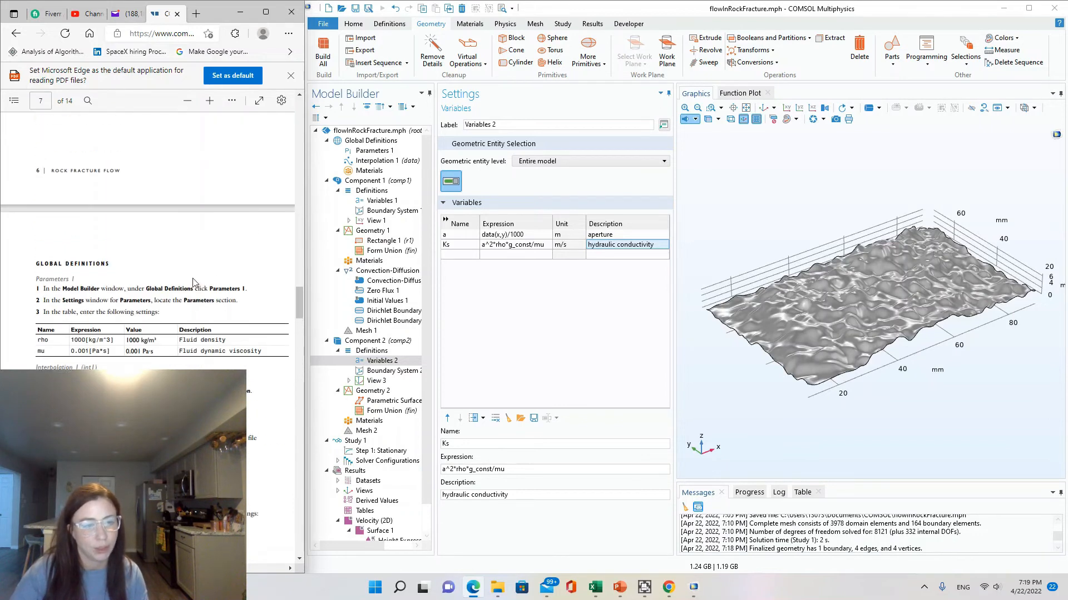
scroll(193, 282, up, 20)
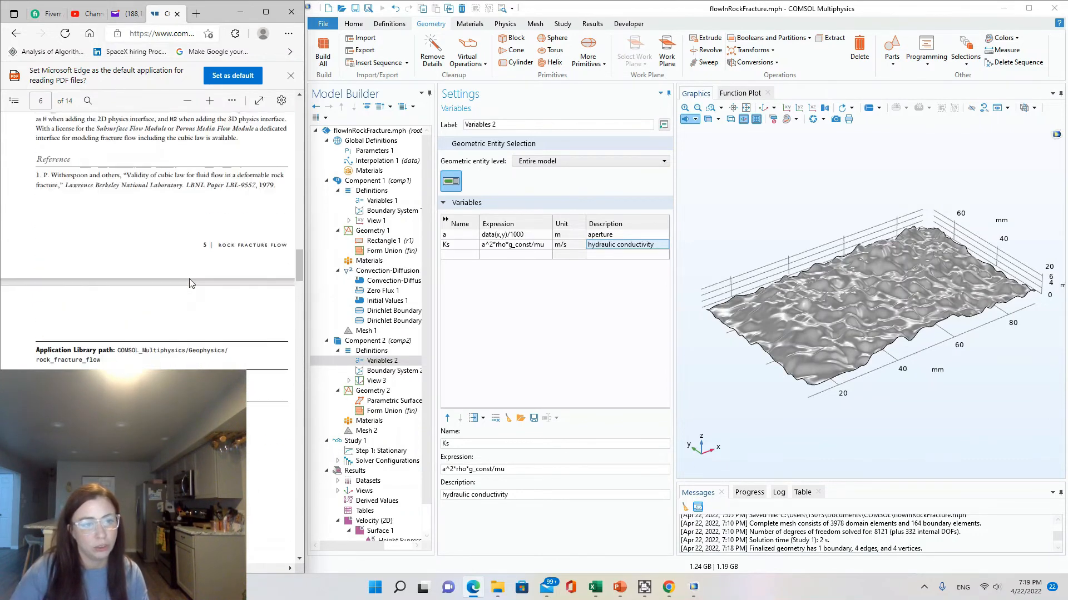
scroll(246, 292, down, 8)
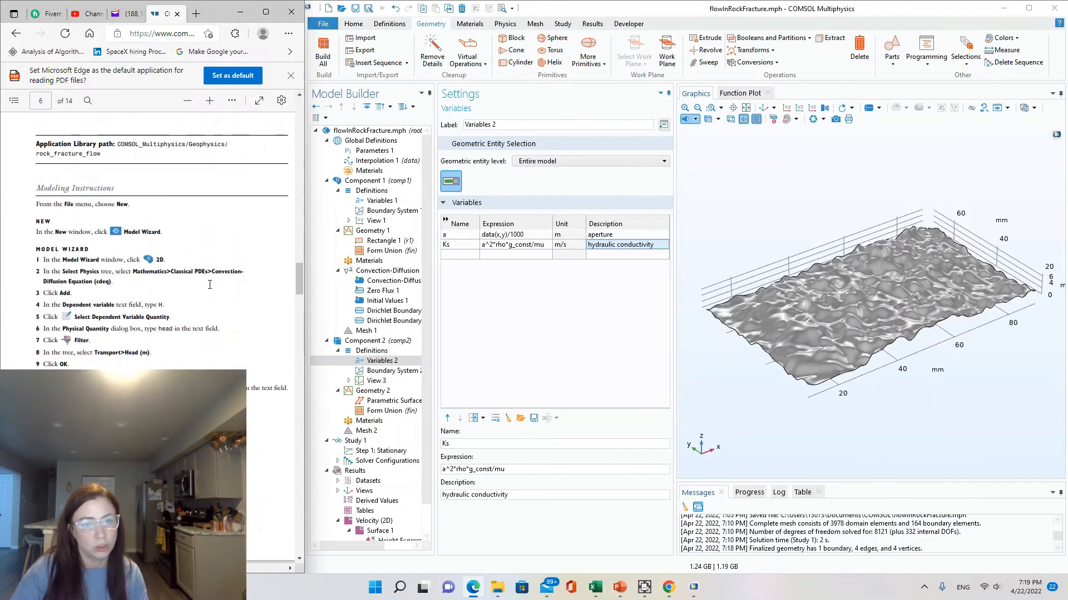
scroll(247, 291, down, 10)
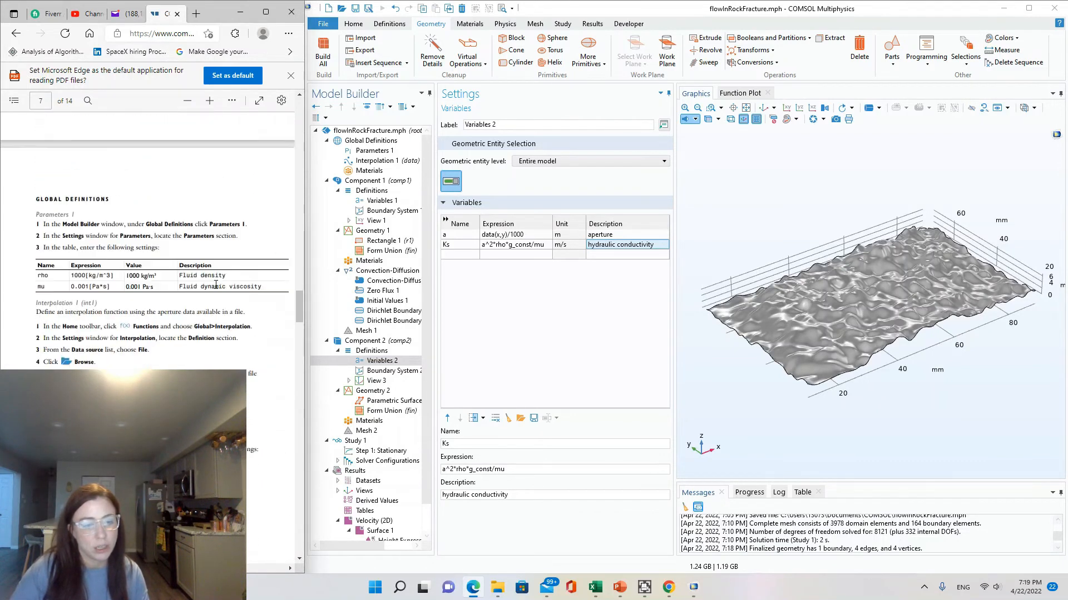
scroll(213, 282, down, 20)
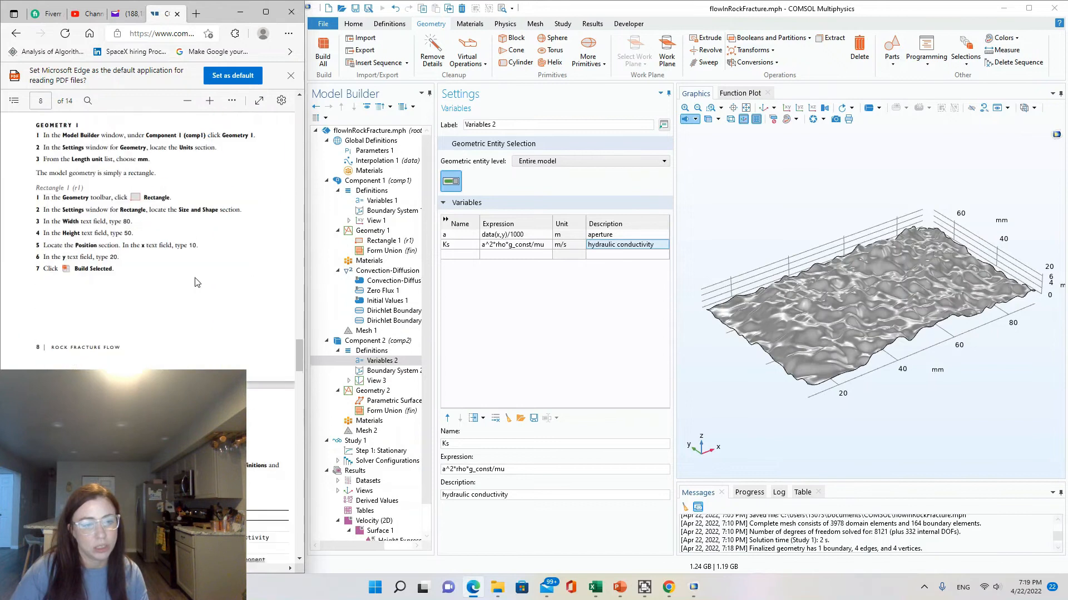
scroll(193, 277, down, 10)
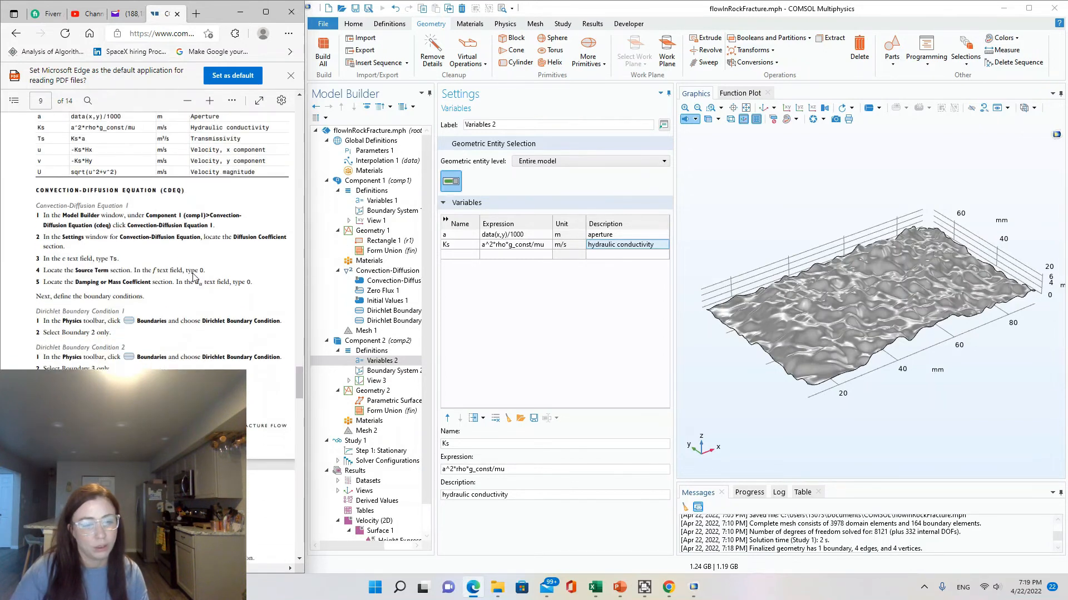
scroll(203, 268, down, 20)
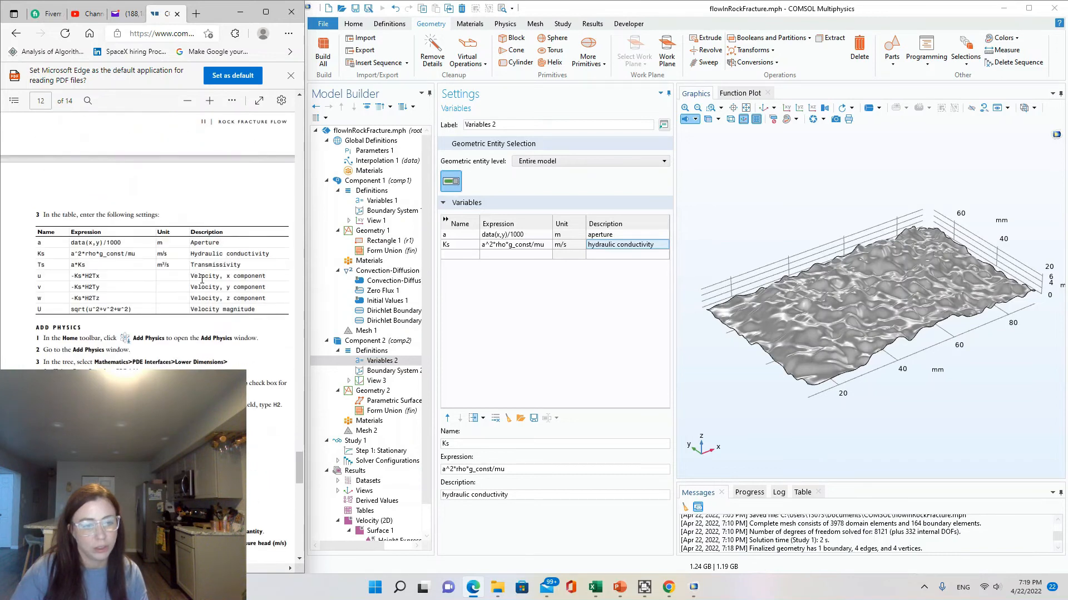
scroll(201, 279, down, 10)
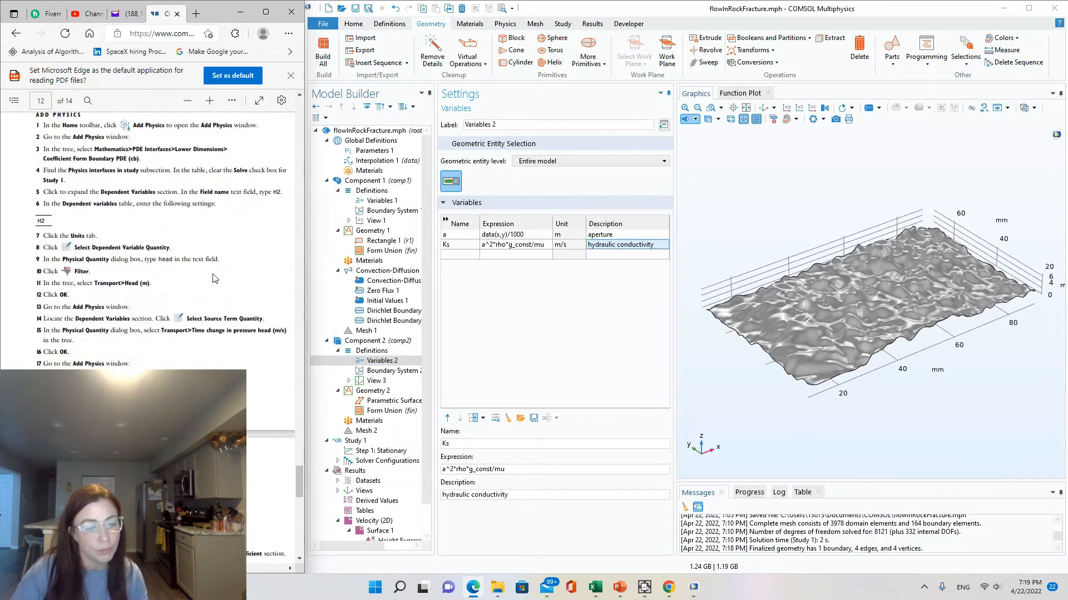
scroll(212, 269, up, 10)
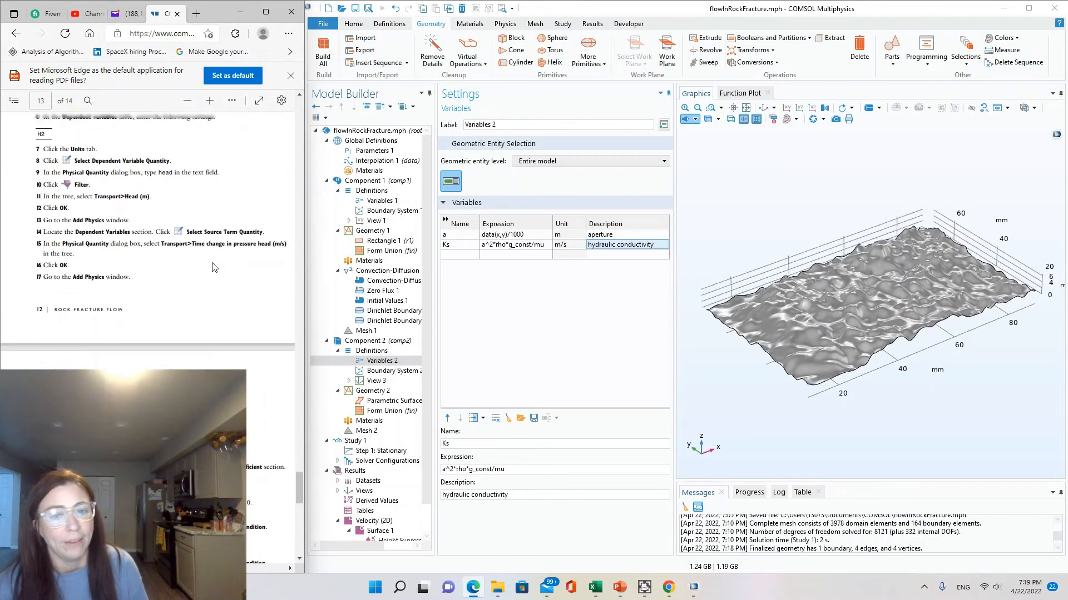
scroll(213, 267, up, 2)
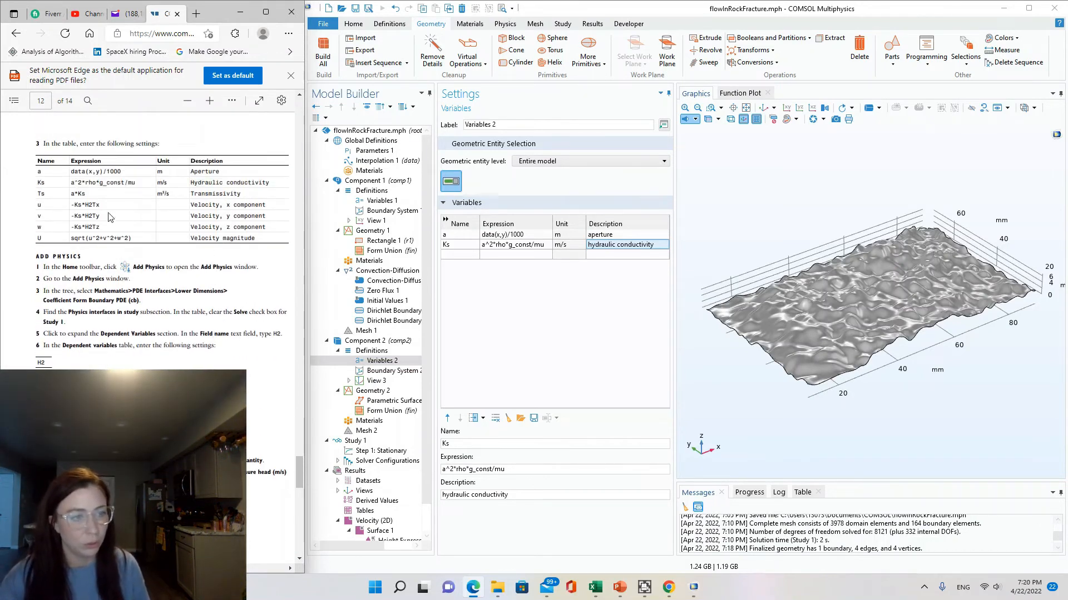
Define the transmissivity variable Ts in Component 2's variables table with the expression a*Ks
click(462, 255)
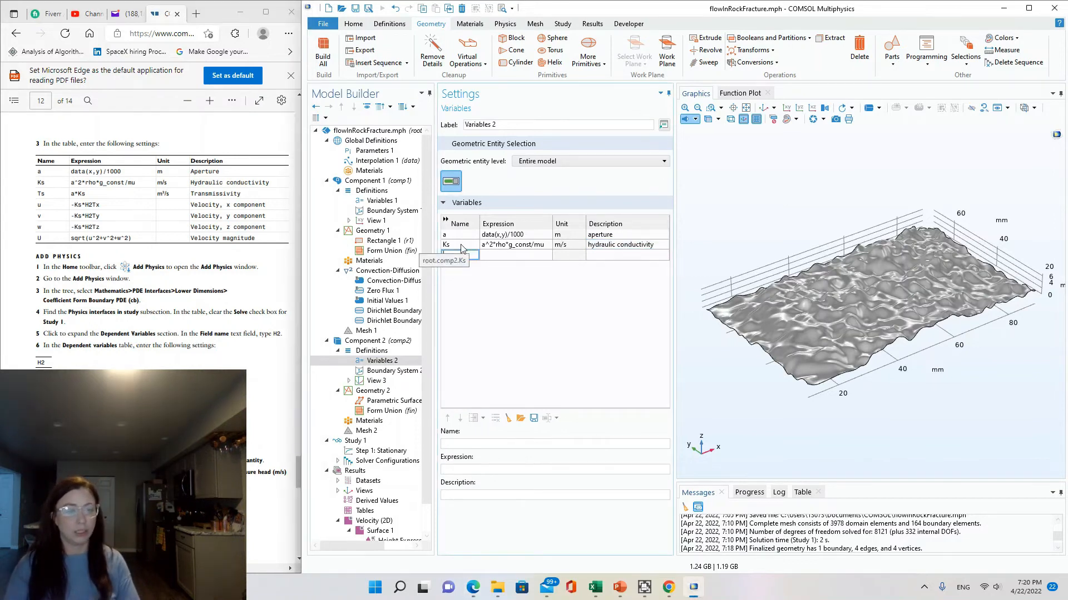
text(Ts)
key(Tab)
text(a)
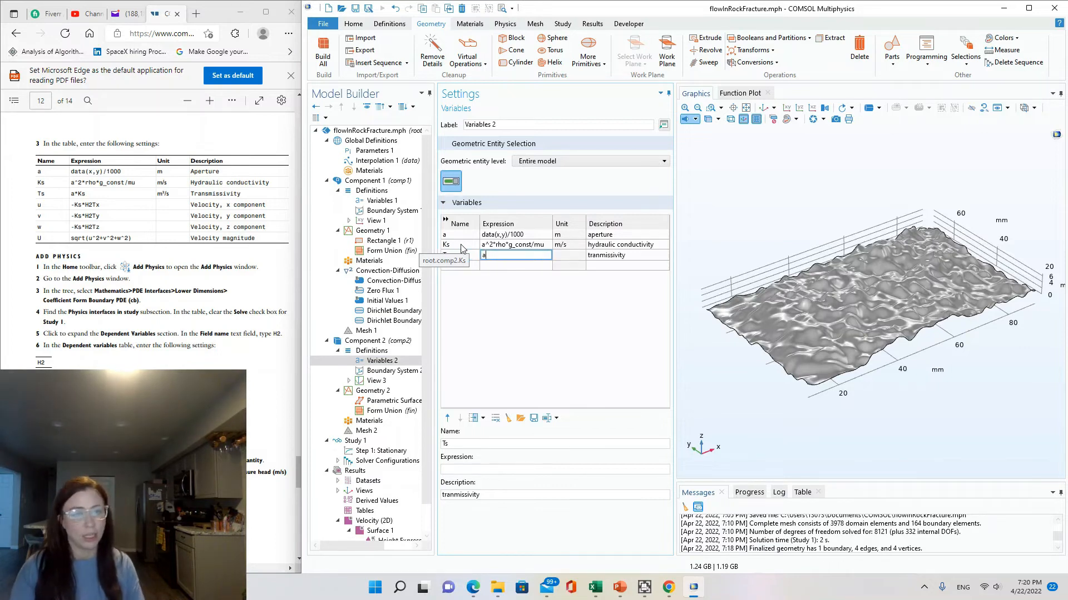
text(*Ks)
key(Tab)
key(Tab)
Define the x-velocity variable u in Component 2's variables table with the expression -Ks*H2Tx
text(u)
key(Tab)
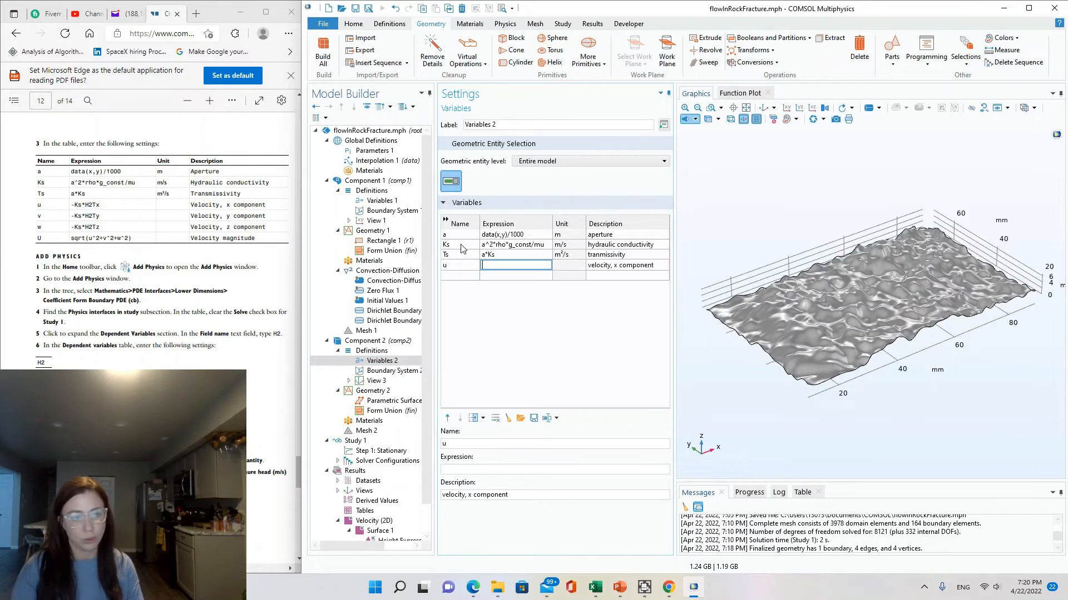
text(-Ks*H)
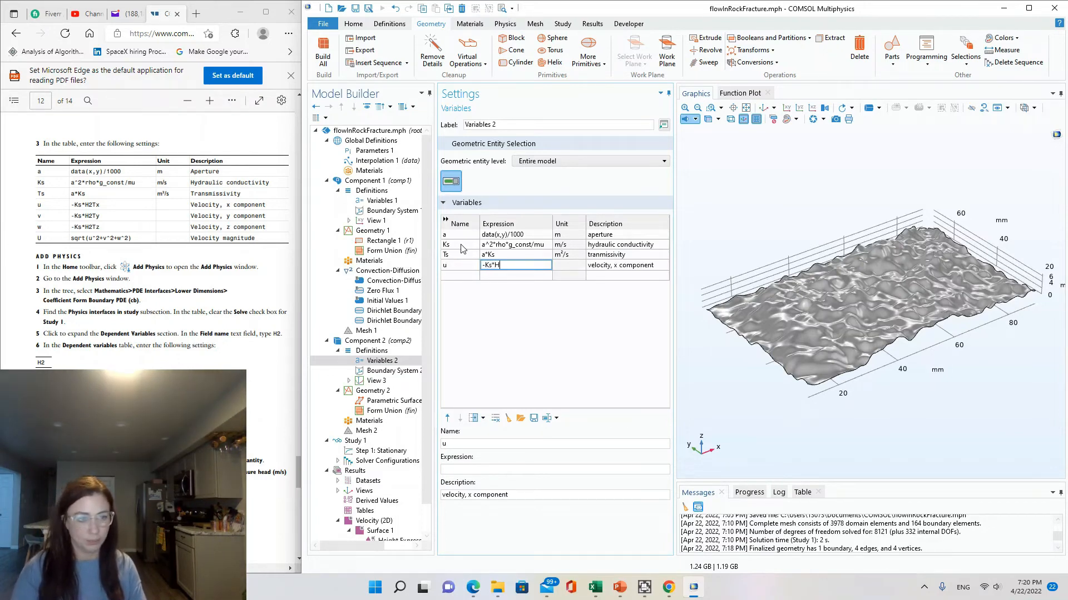
text(2T)
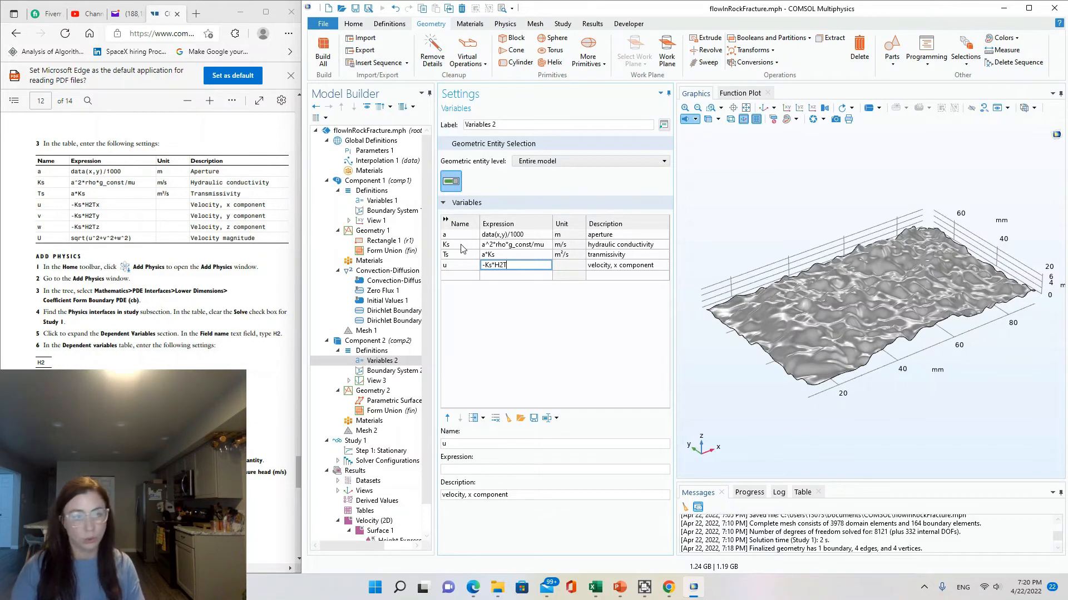
text(x)
key(Tab)
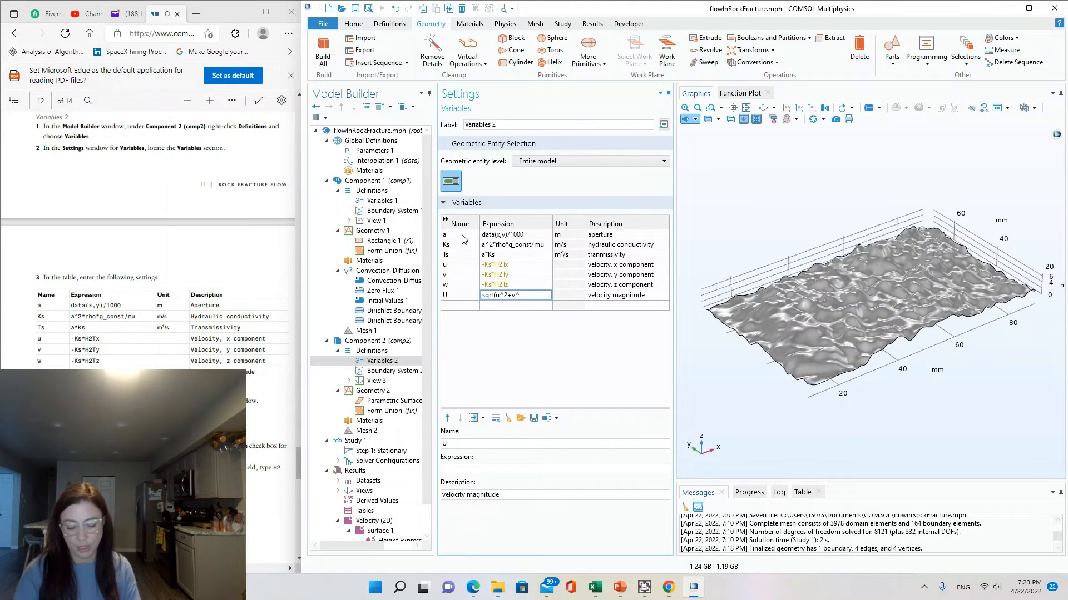
Complete the expression of the velocity magnitude variable U as sqrt(u^2+v^2+w^2)
text(2+)
text(w^)
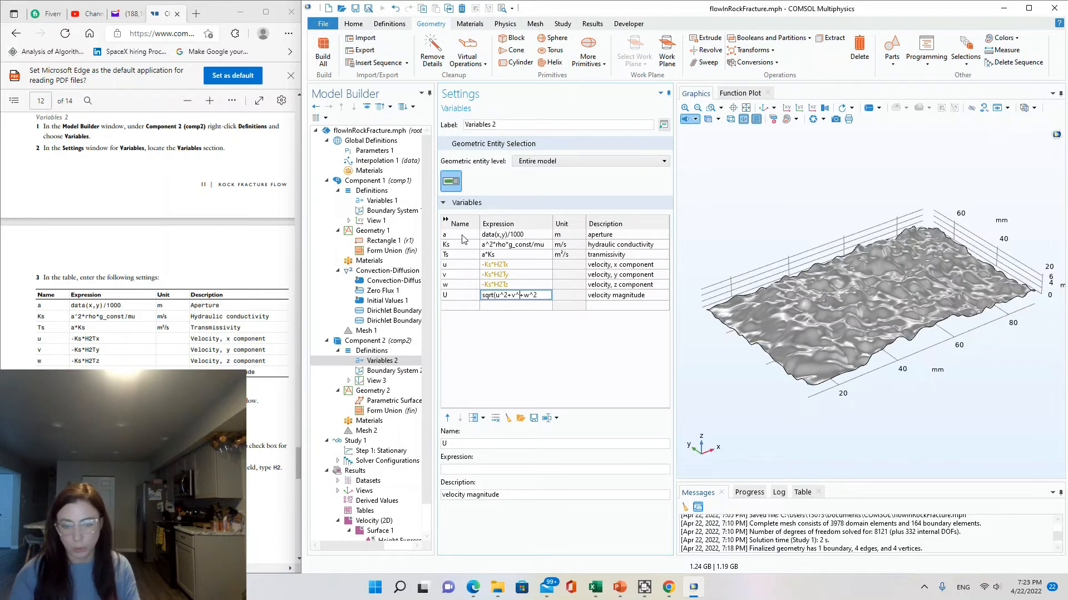
text(2)
key(Right)
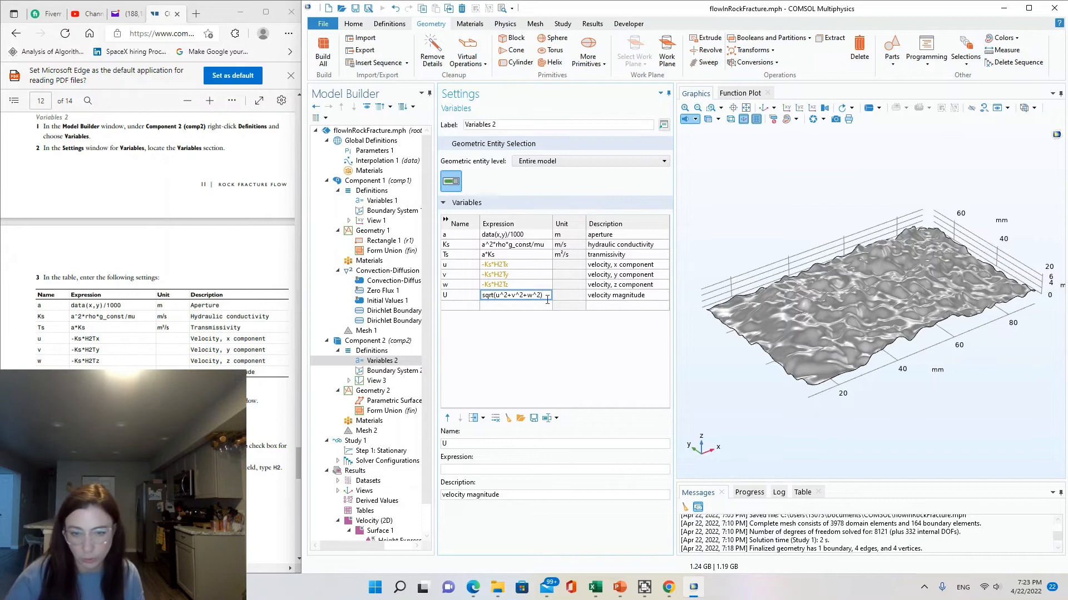
click(593, 305)
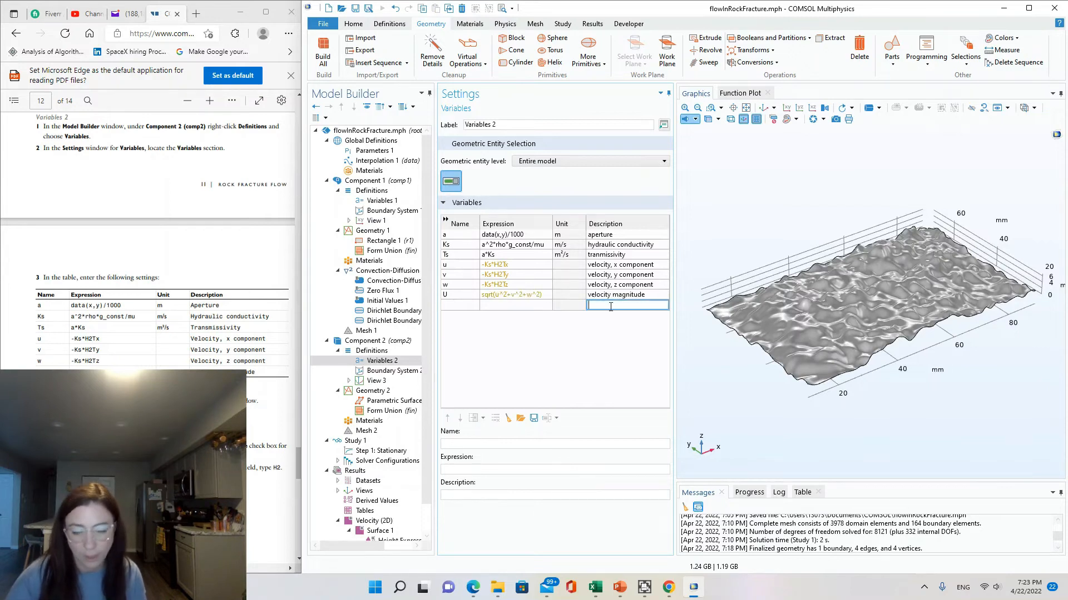
Follow the tutorial's next section and open the Add Physics window
scroll(277, 386, down, 1)
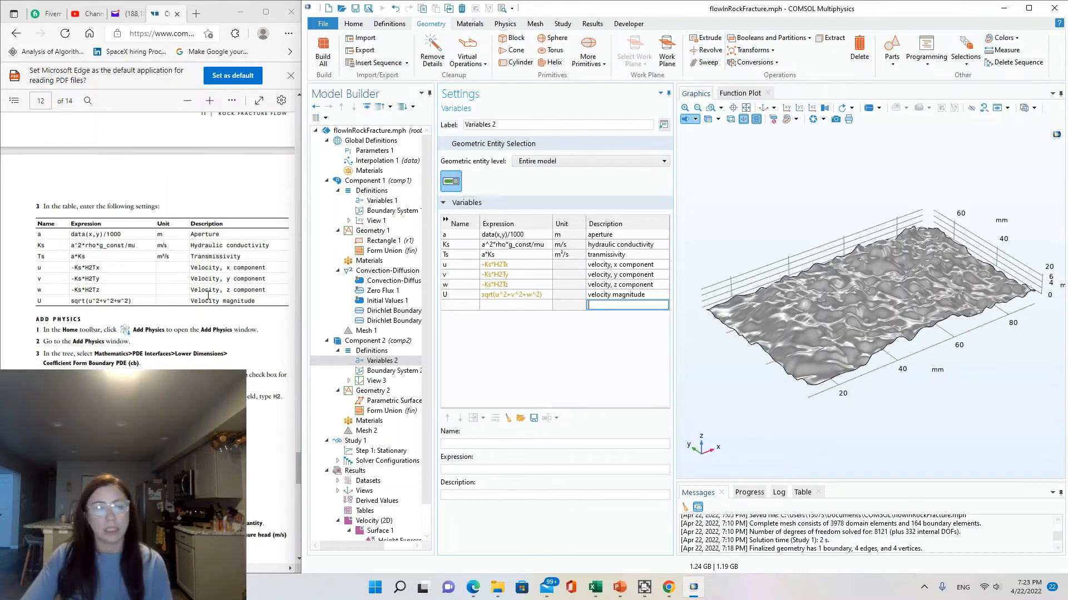
click(354, 24)
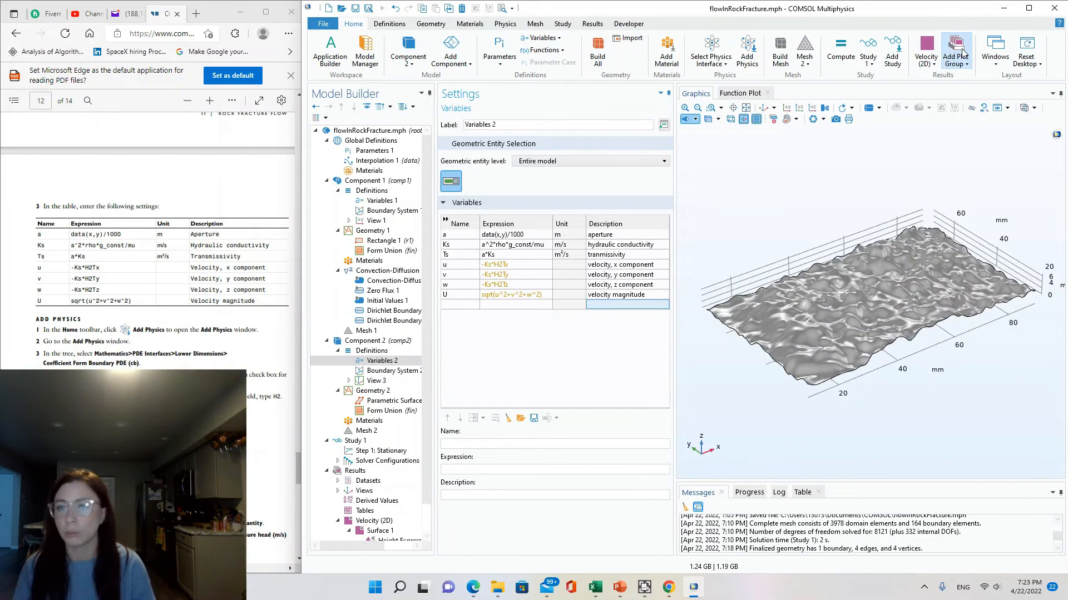
click(741, 66)
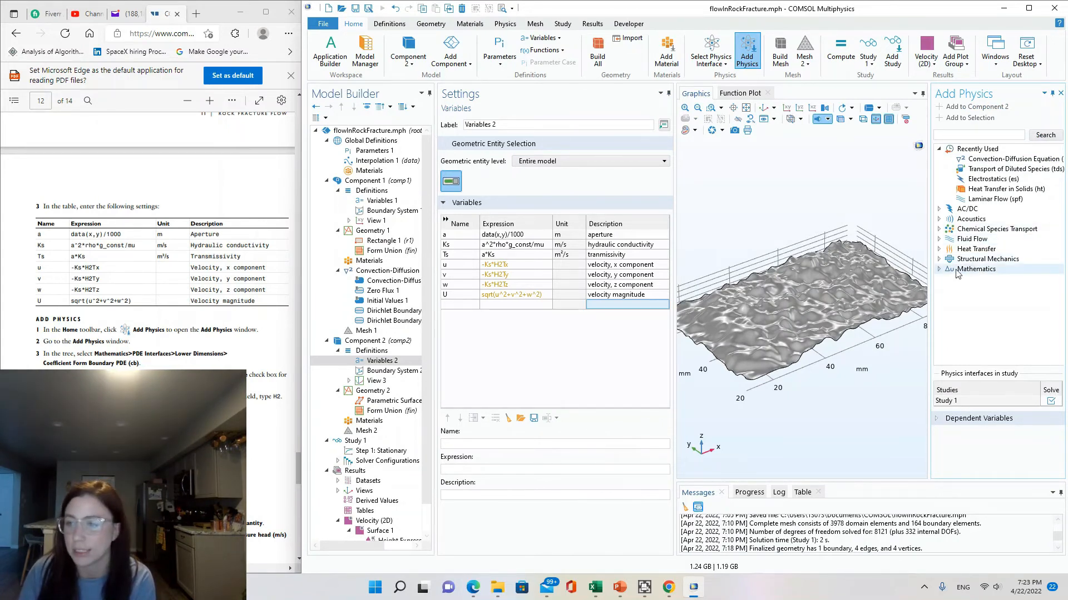
Add the lower-dimension Coefficient Form Boundary PDE interface from the Mathematics PDE interfaces to Component 2
click(939, 269)
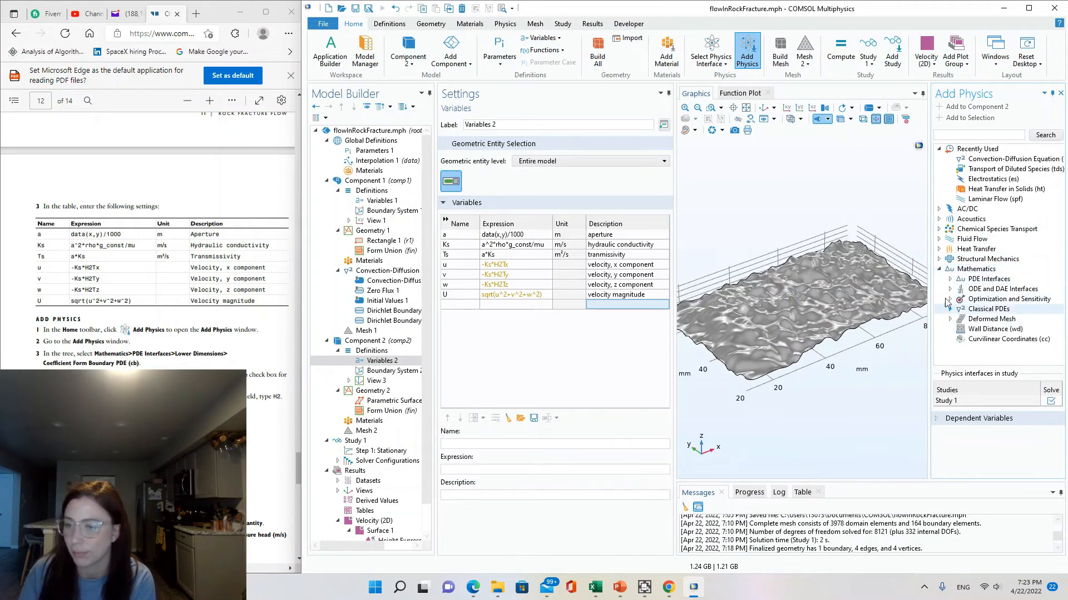
click(950, 279)
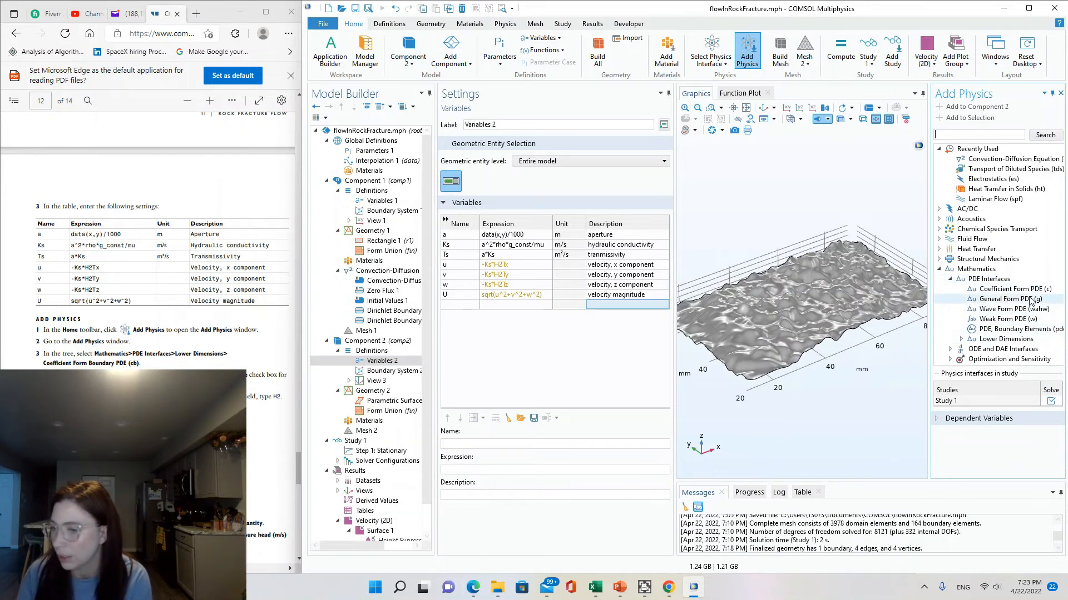
scroll(1024, 343, down, 2)
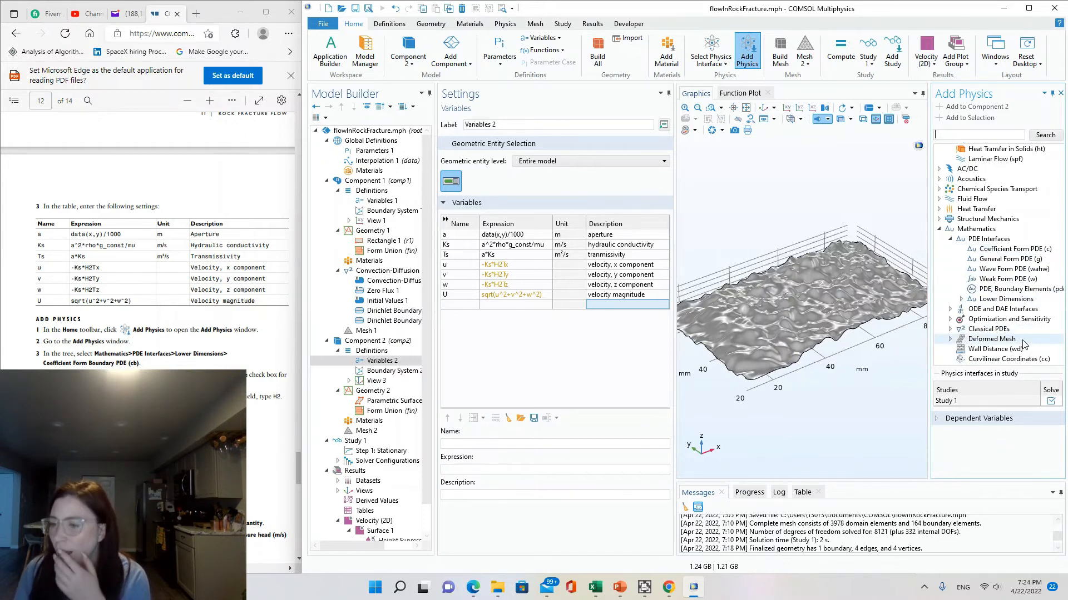
double_click(980, 301)
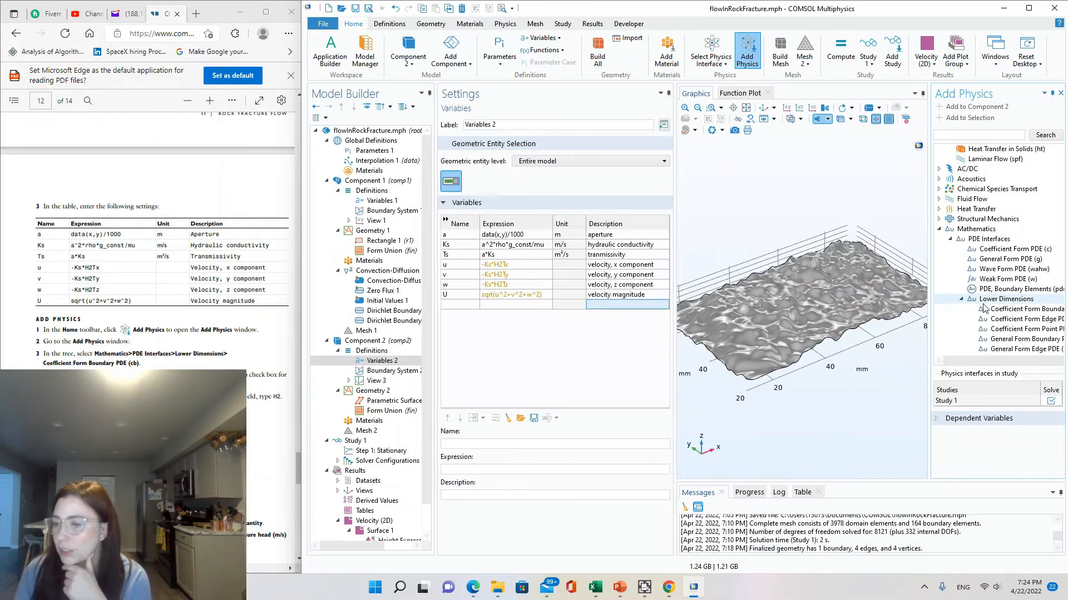
click(1007, 313)
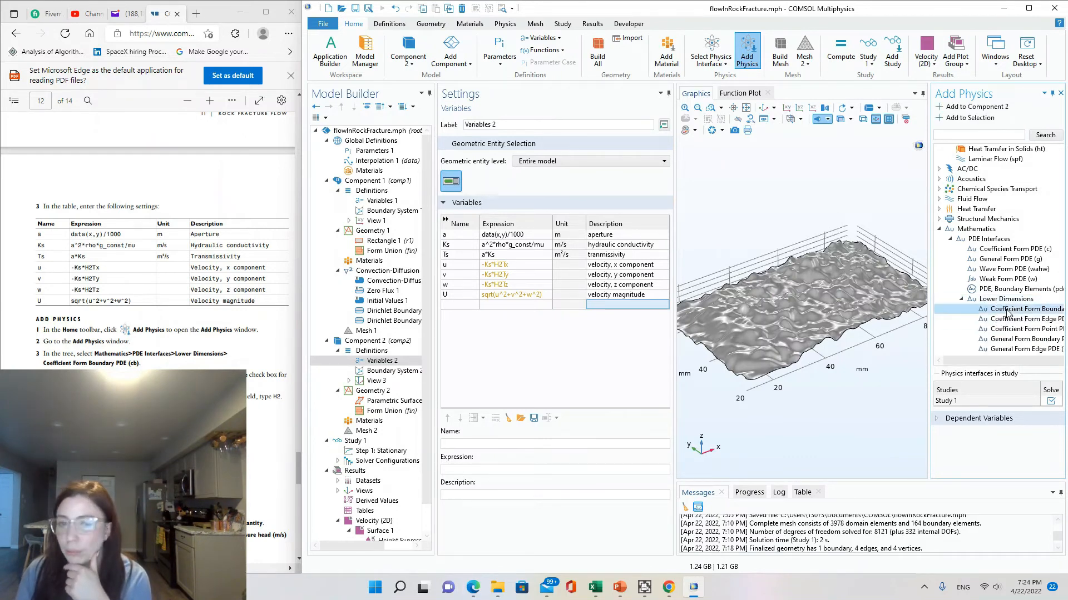
double_click(1007, 310)
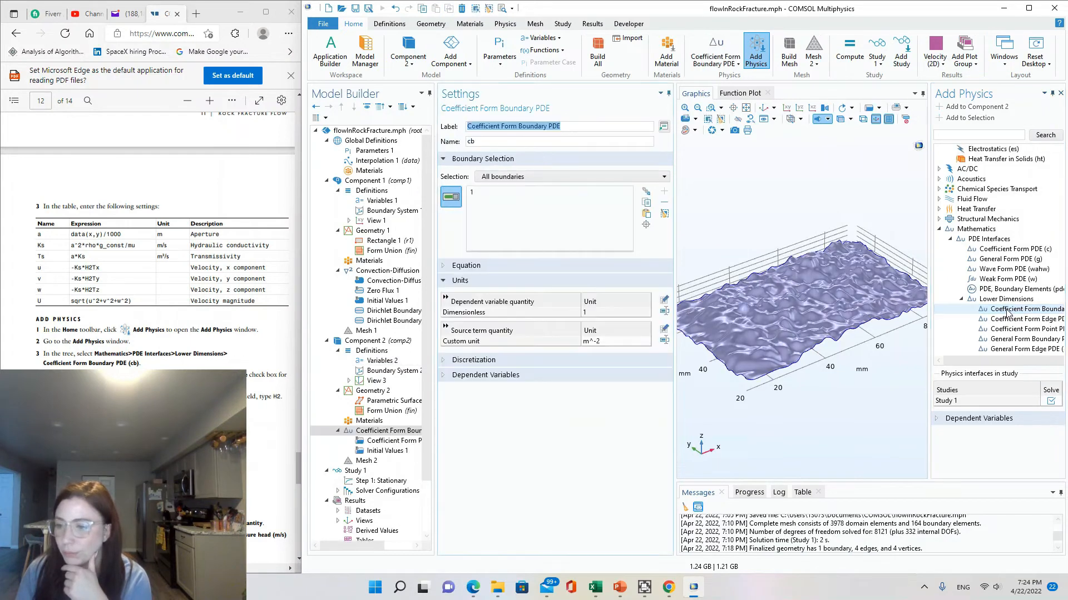
drag(437, 439, 573, 439)
click(422, 421)
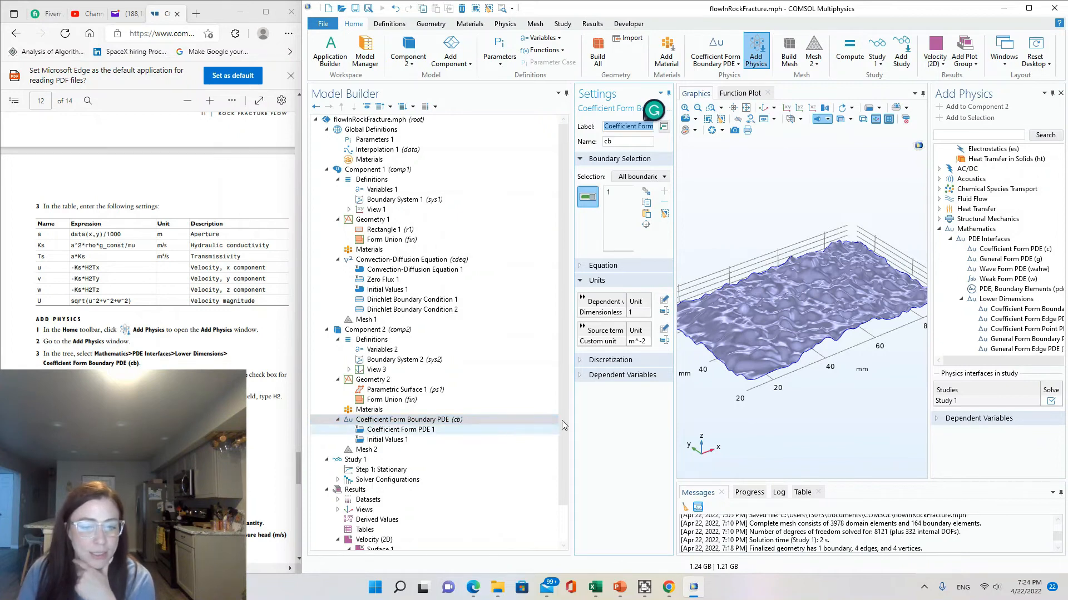
drag(572, 420, 444, 437)
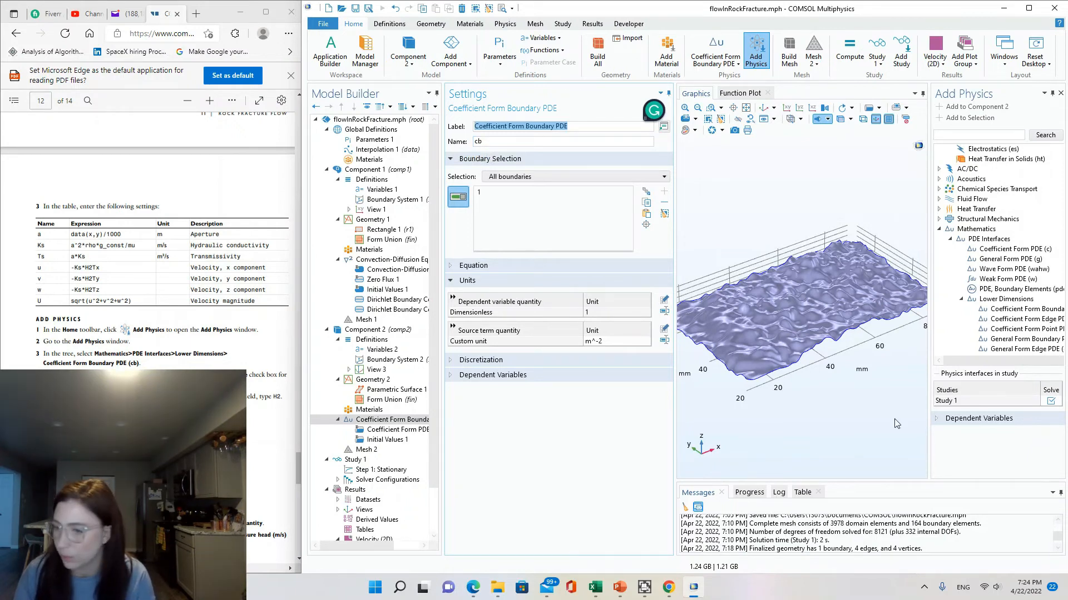
Turn off Solve for Study 1 in the Add Physics window and expand its Dependent Variables section
click(1050, 401)
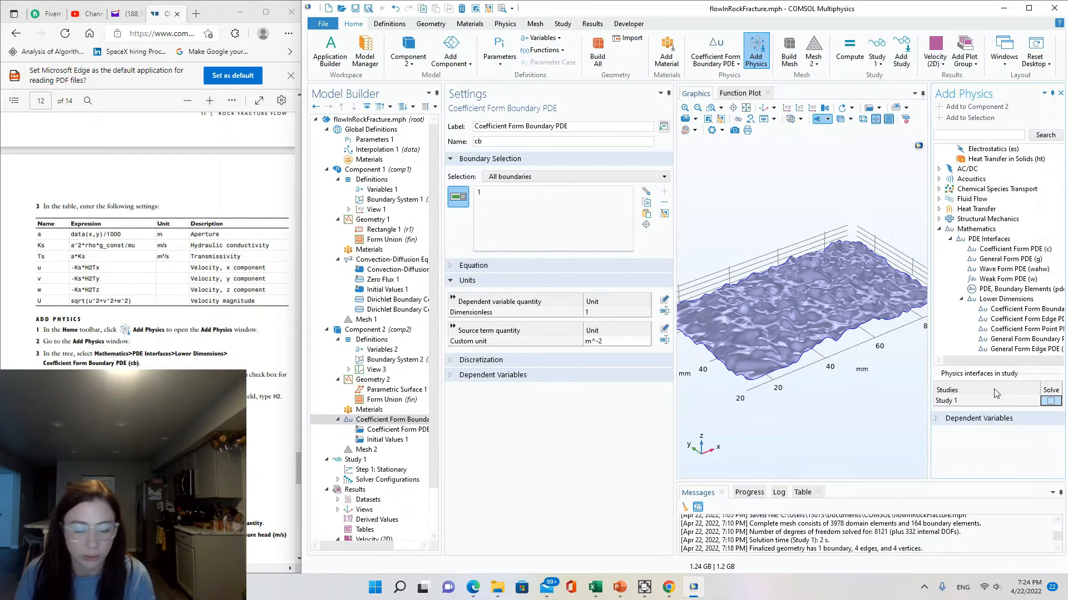
click(936, 424)
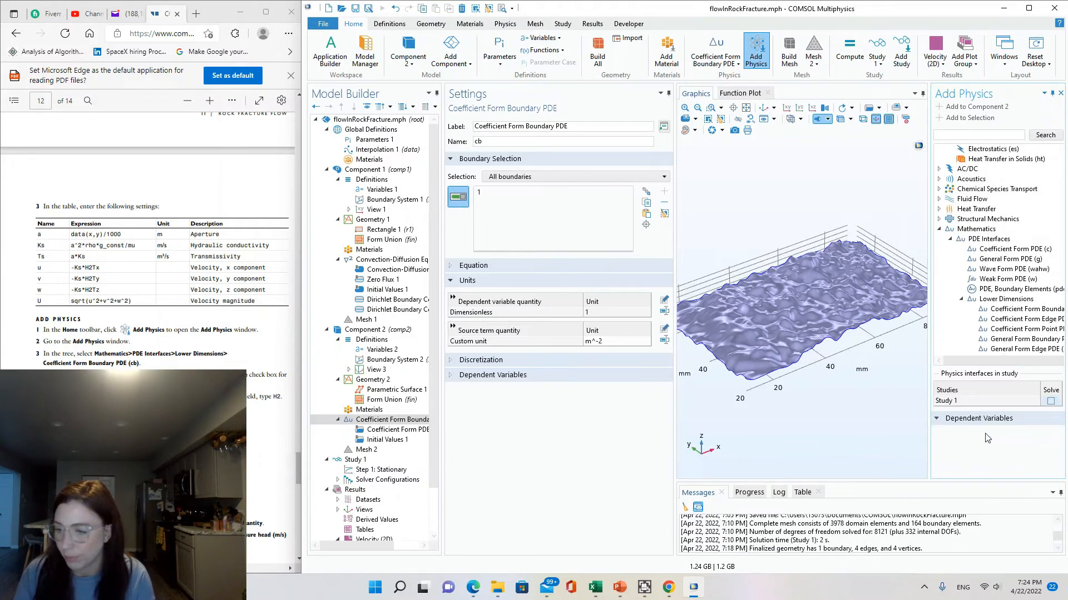
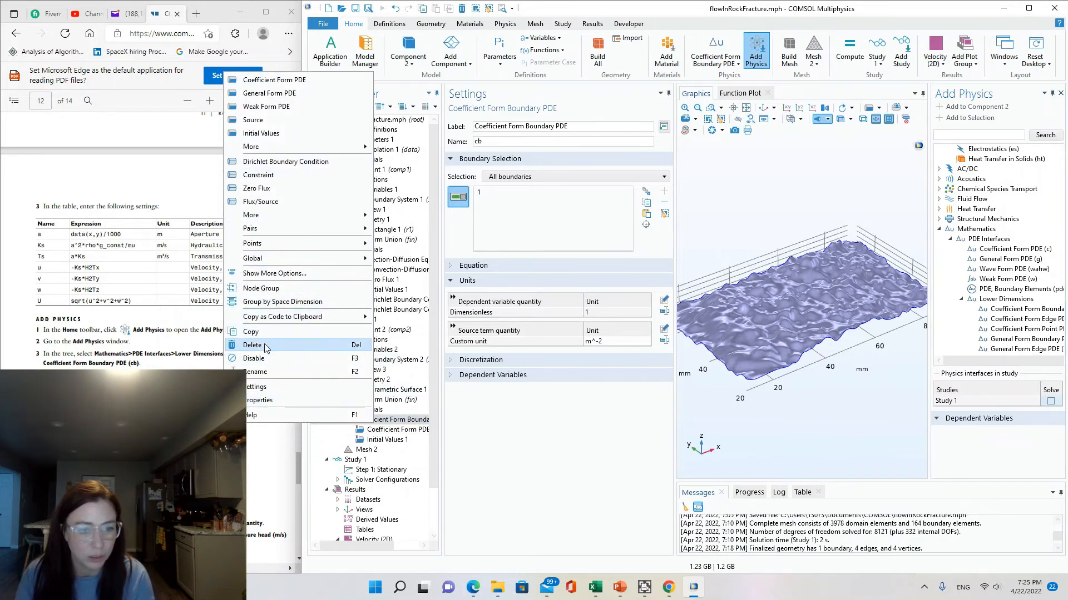
Delete the Coefficient Form Boundary PDE interface from Component 2
click(259, 346)
click(571, 333)
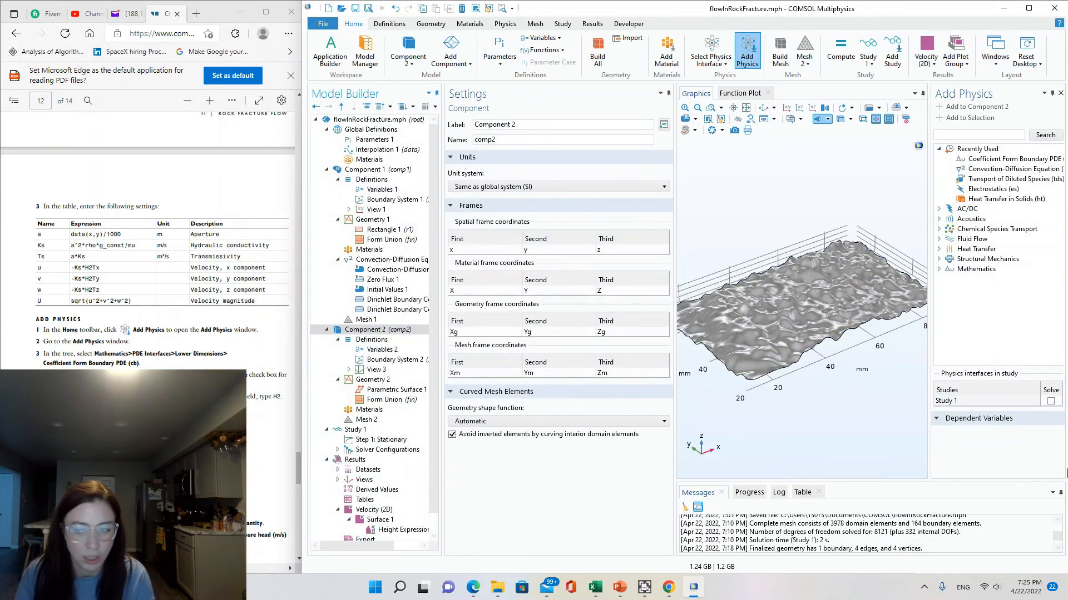
Maximize the COMSOL window to give the Add Physics options more room
click(1028, 8)
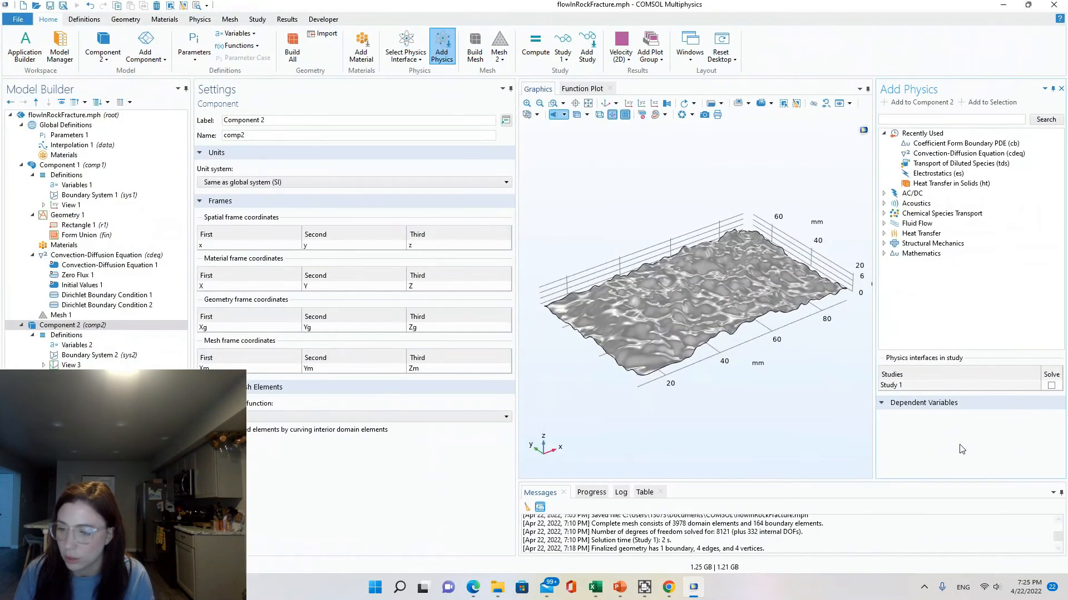
Restore the COMSOL window beside the instructions and select Coefficient Form Boundary PDE from the lower-dimension Mathematics PDE interfaces
mouse_move(955, 481)
mouse_down()
mouse_move(956, 562)
mouse_move(962, 474)
mouse_up()
click(1033, 7)
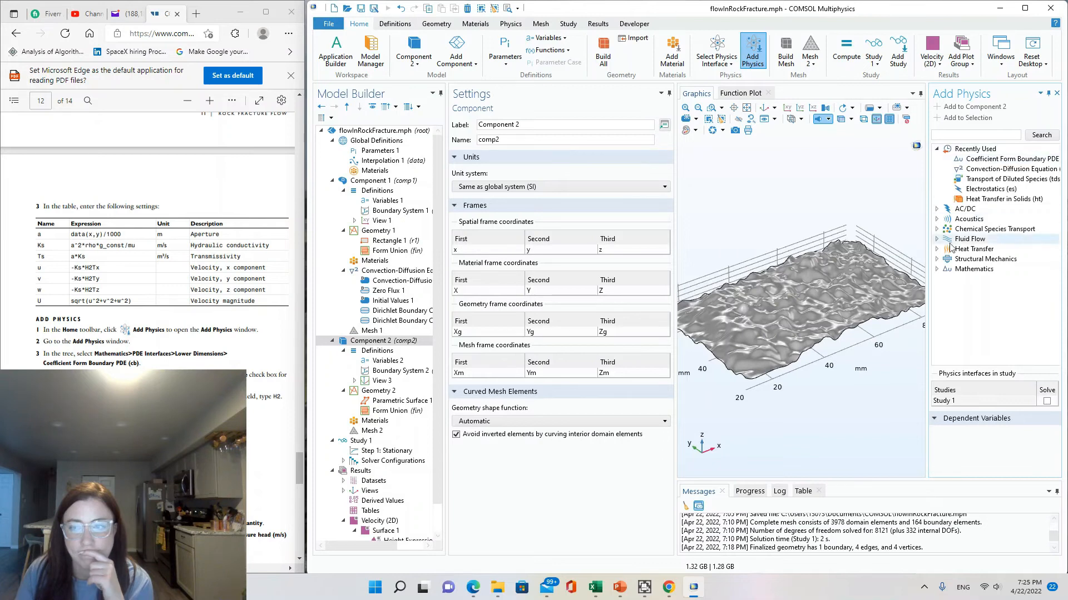
click(936, 269)
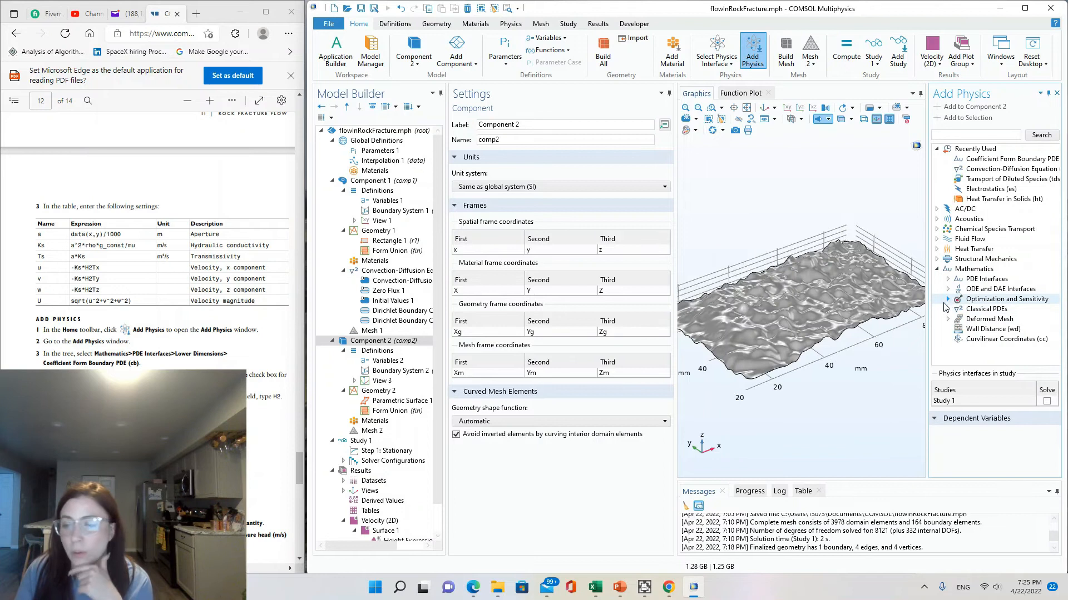
click(947, 279)
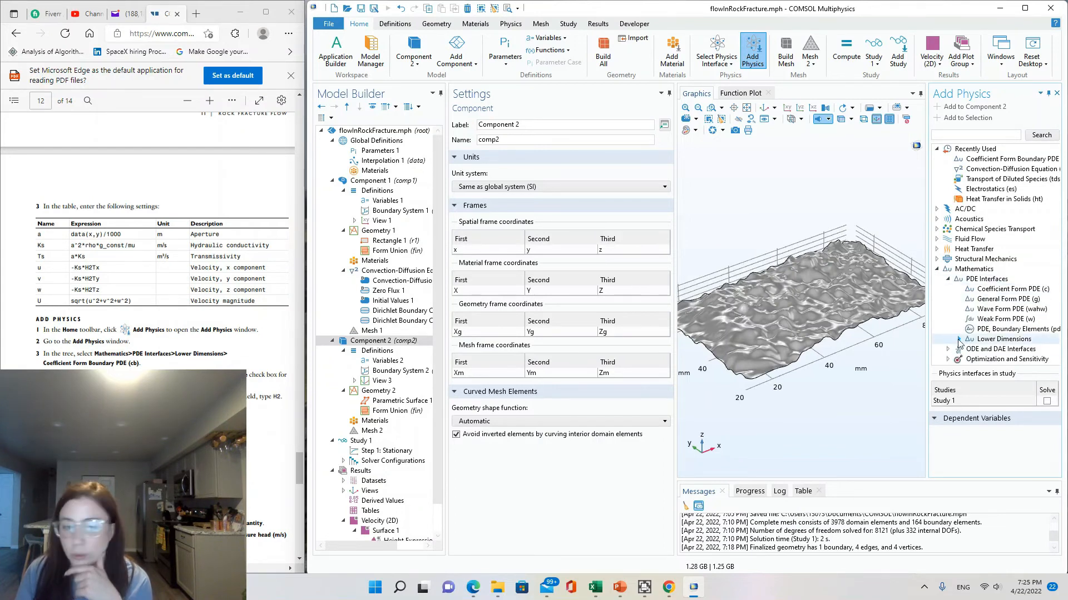
double_click(985, 340)
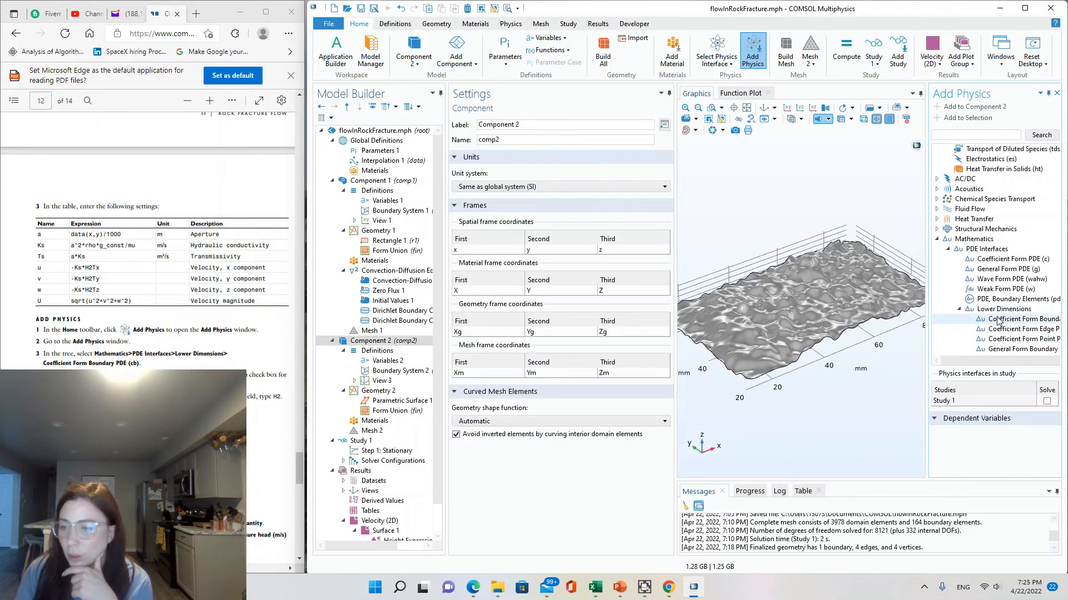
click(998, 321)
scroll(1039, 446, down, 1)
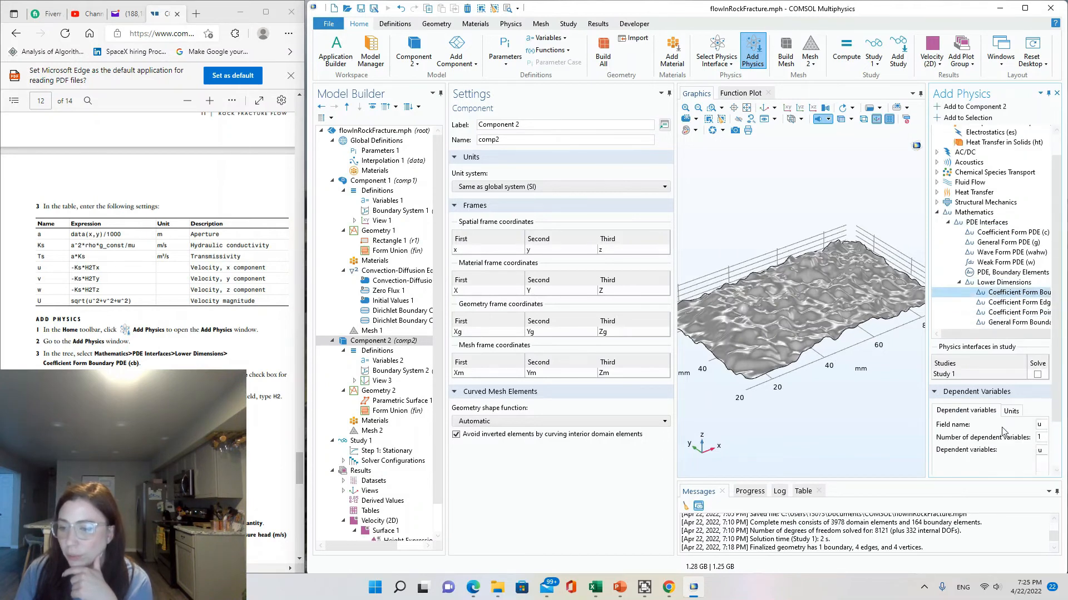
Set the interface's dependent variable field name to H2 and enlarge the Add Physics window to show its settings
double_click(1043, 425)
text(H2)
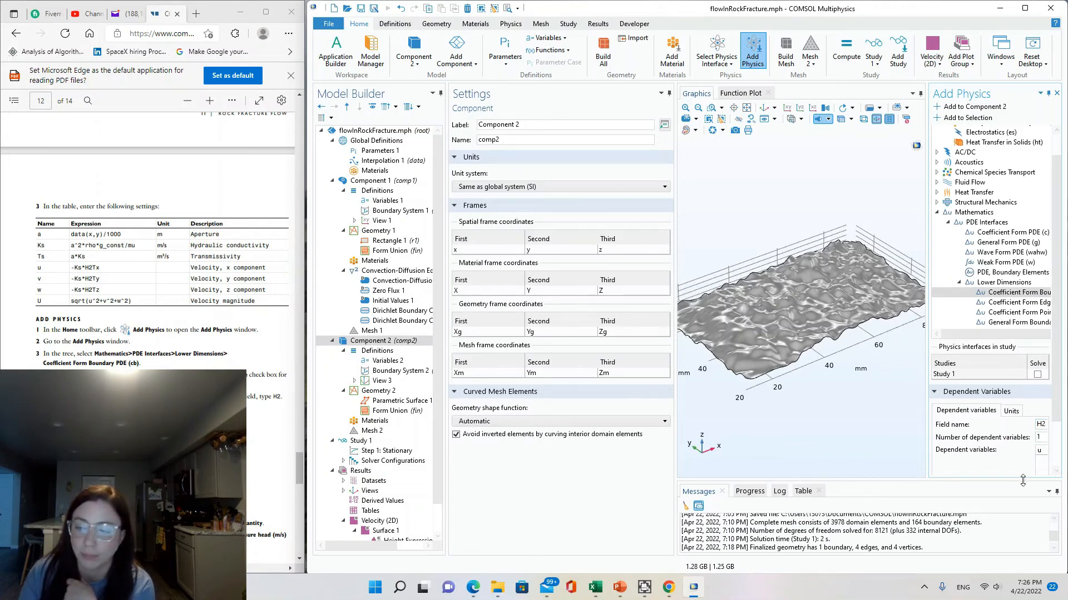
drag(1021, 479, 1024, 538)
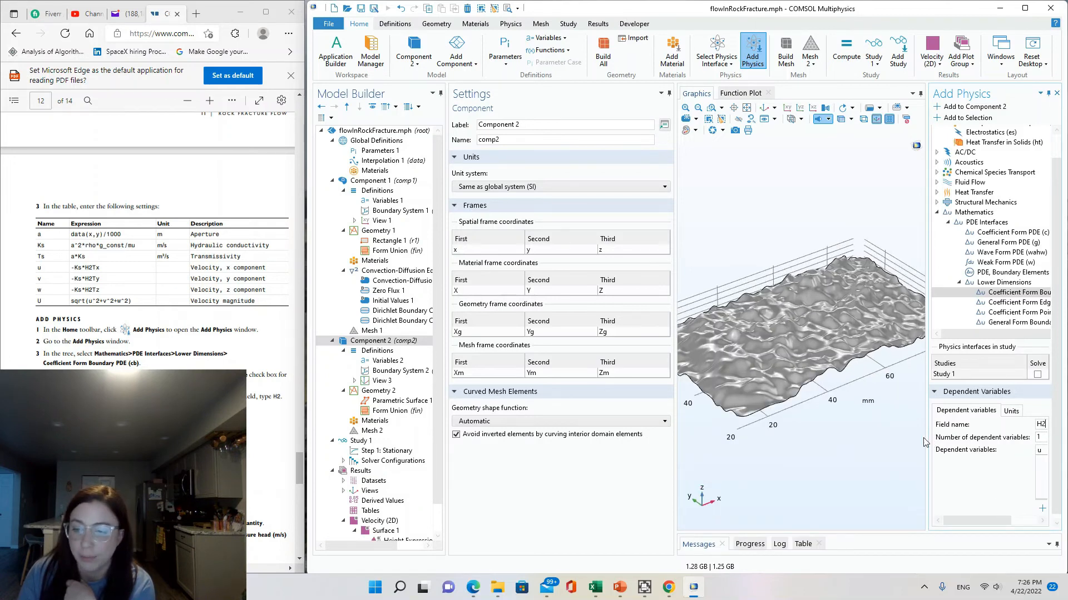
drag(926, 437, 760, 439)
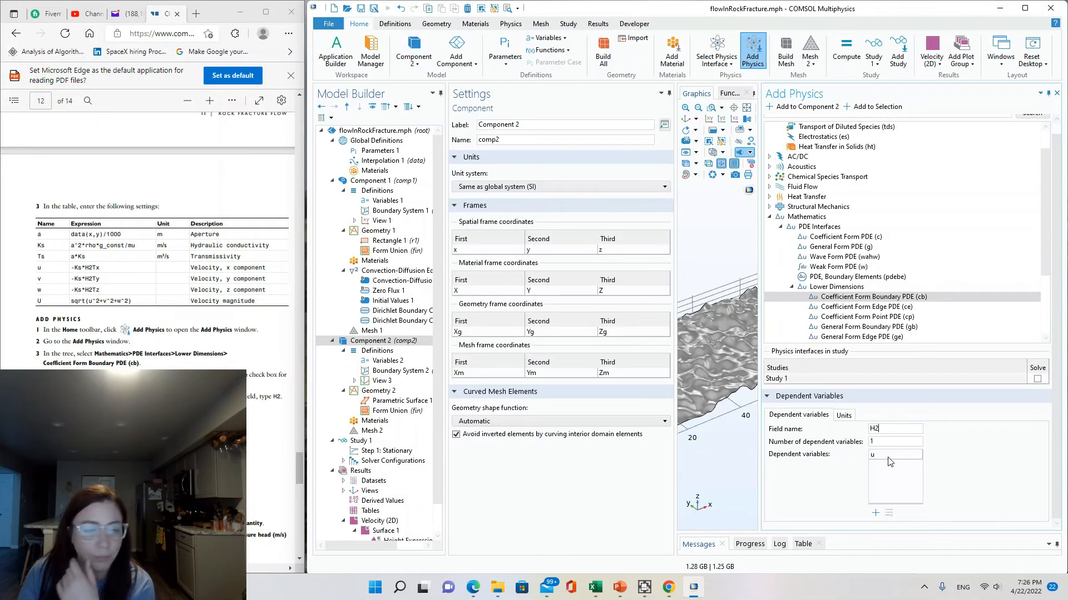
scroll(272, 351, down, 5)
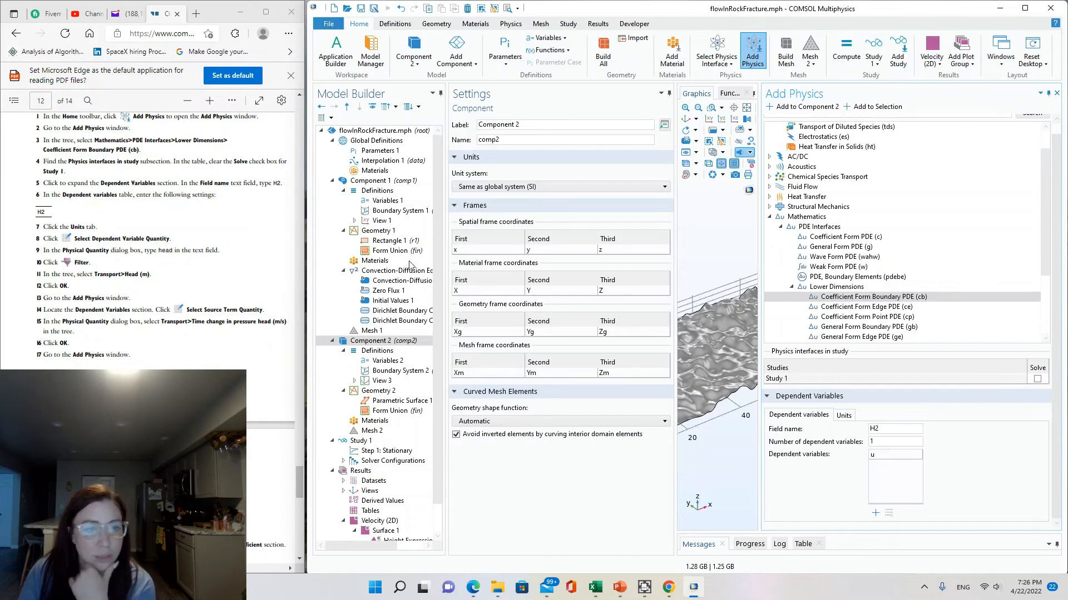
Set the dependent variable quantity to Time change in pressure head and add the Coefficient Form Boundary PDE interface to Component 2
click(844, 416)
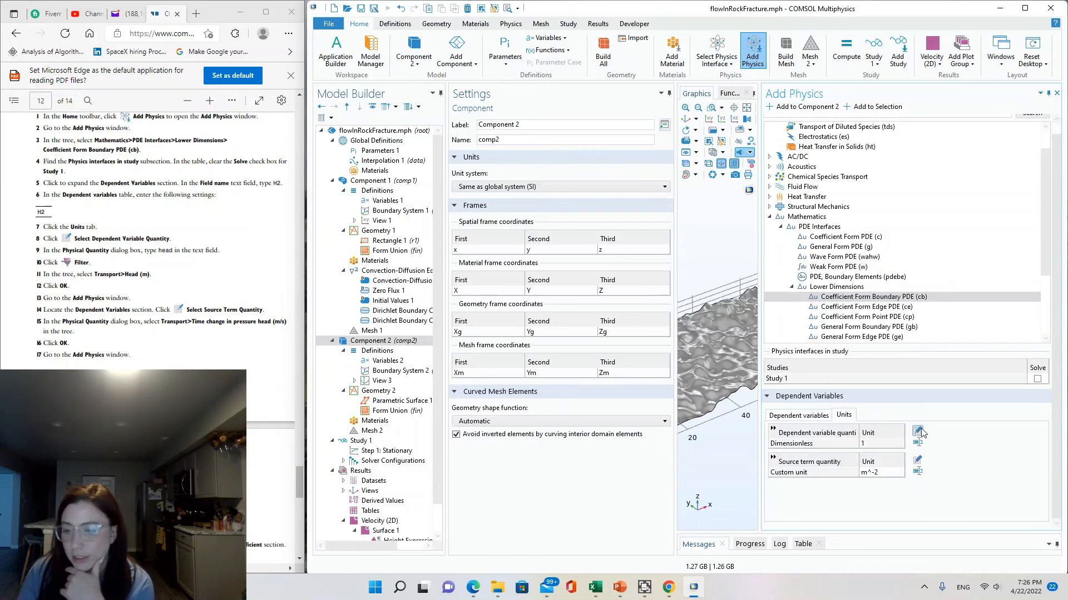
click(917, 433)
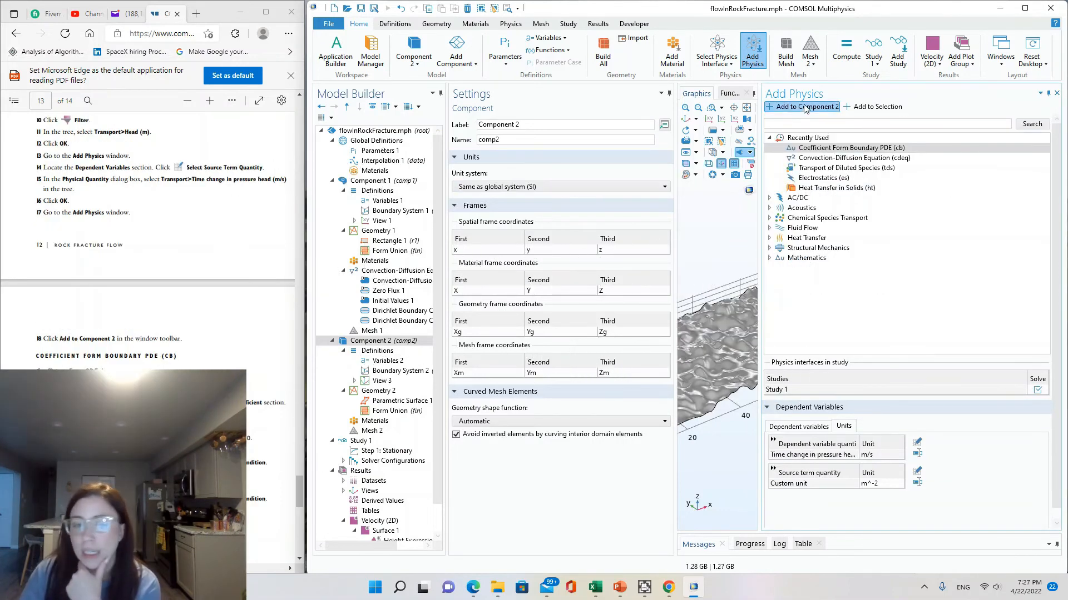
click(805, 107)
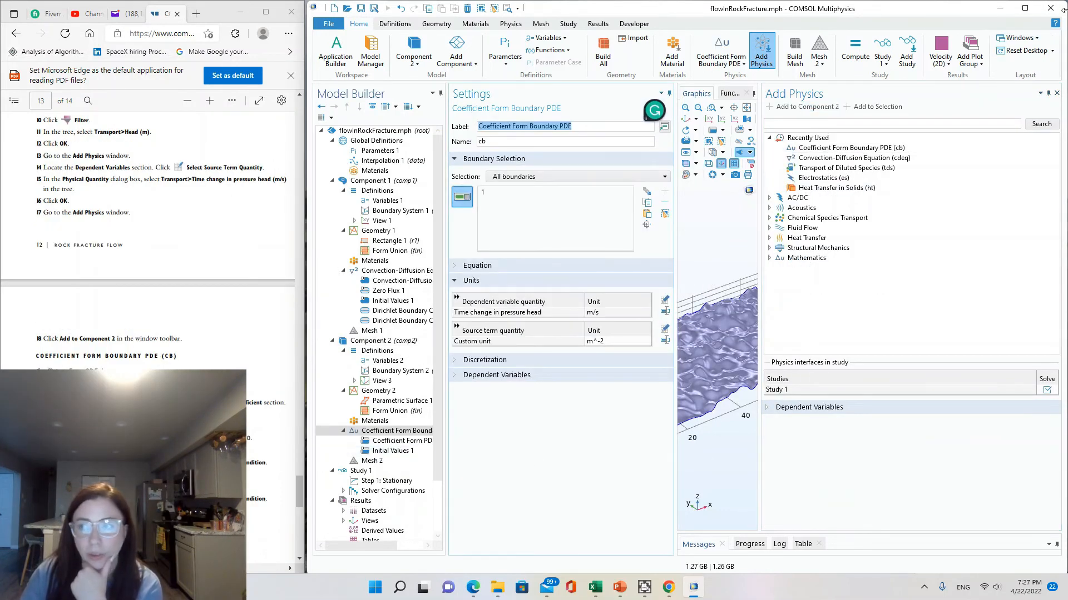
click(1056, 93)
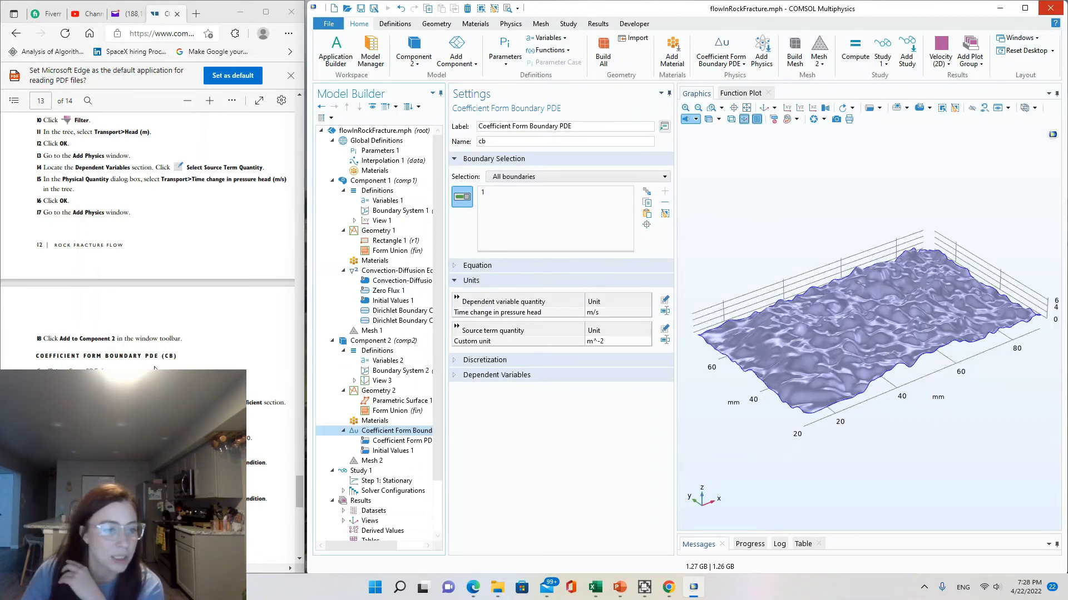
Set the diffusion coefficient c of Coefficient Form PDE 1 in Component 2 to -Ts
scroll(298, 499, down, 4)
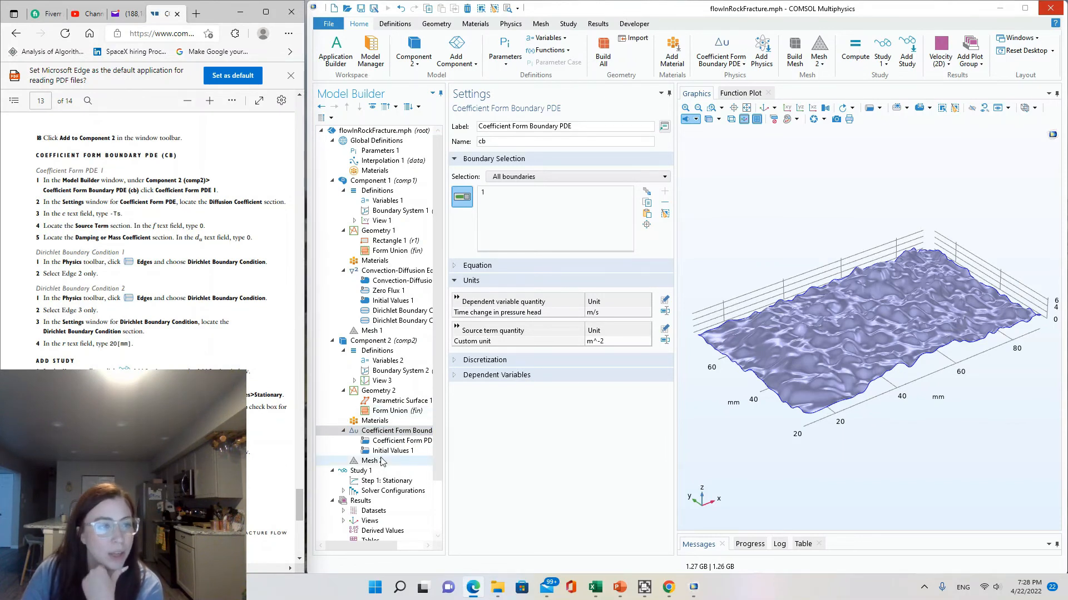
click(380, 431)
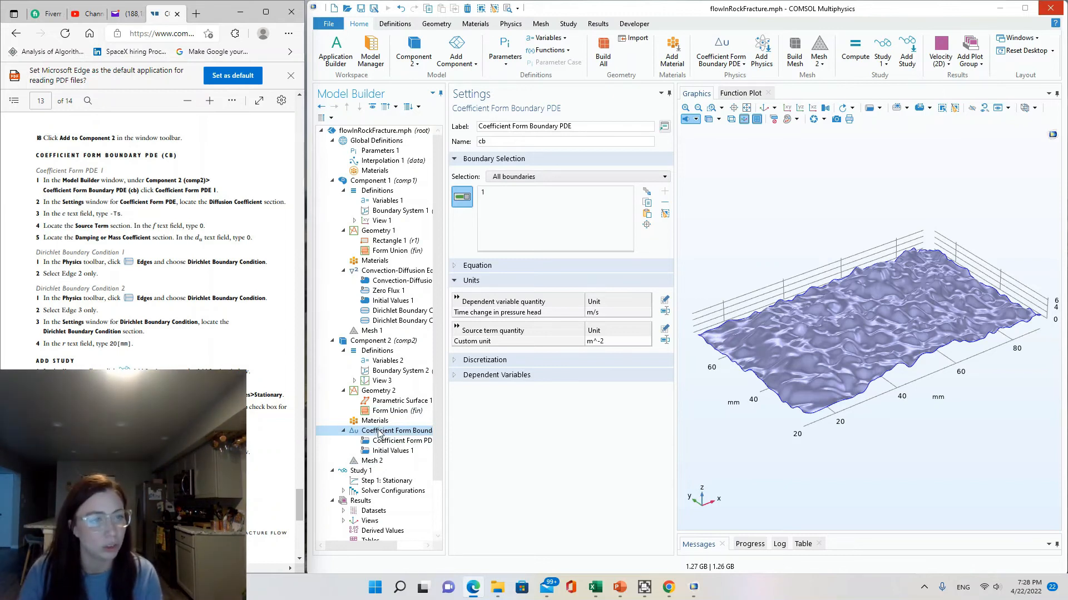
click(378, 442)
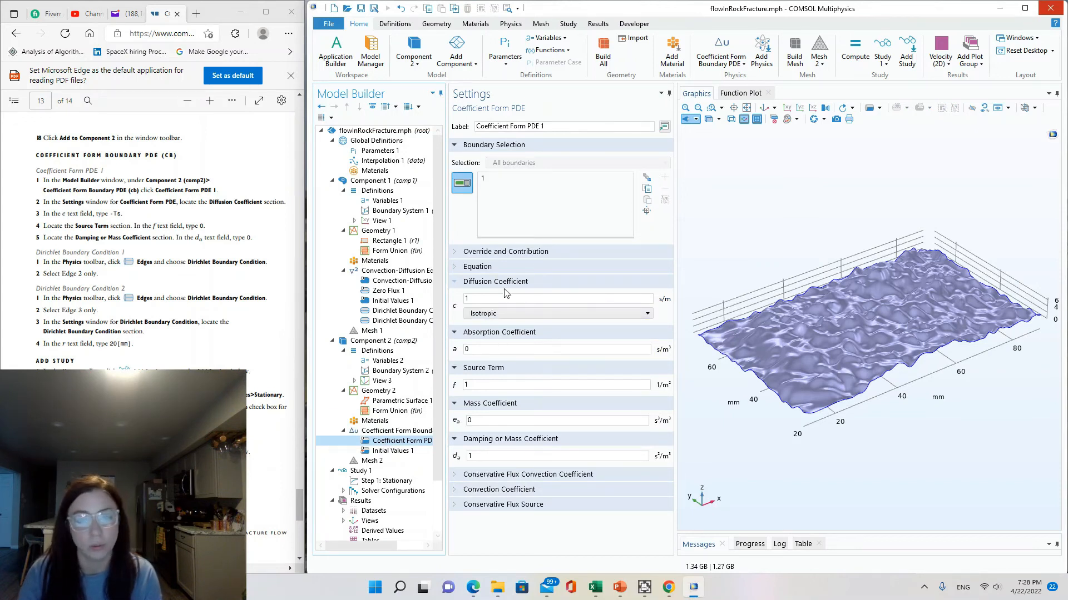
click(497, 301)
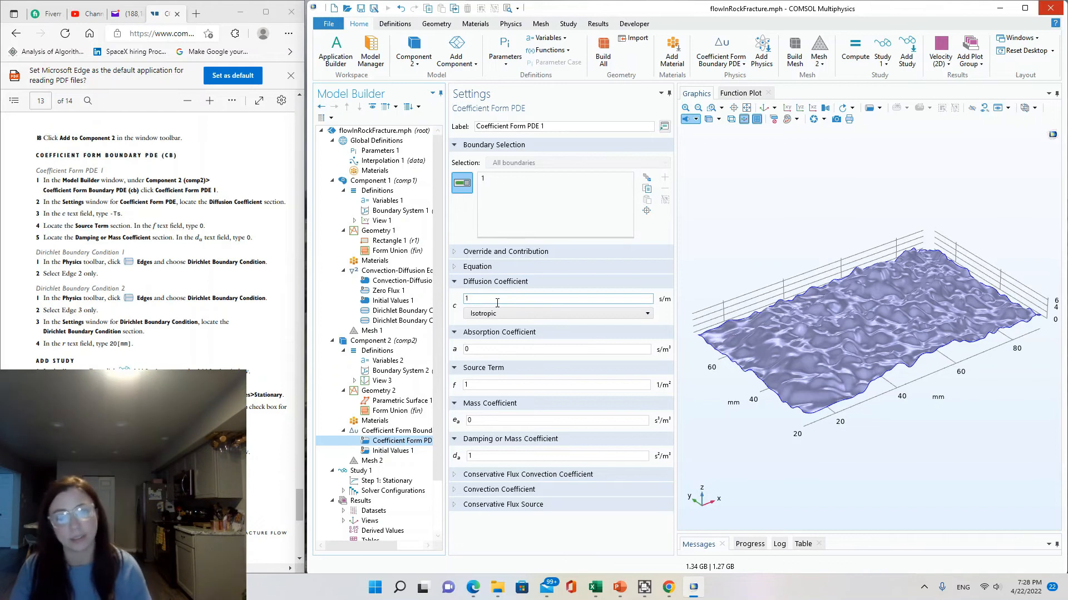
text(-Ts)
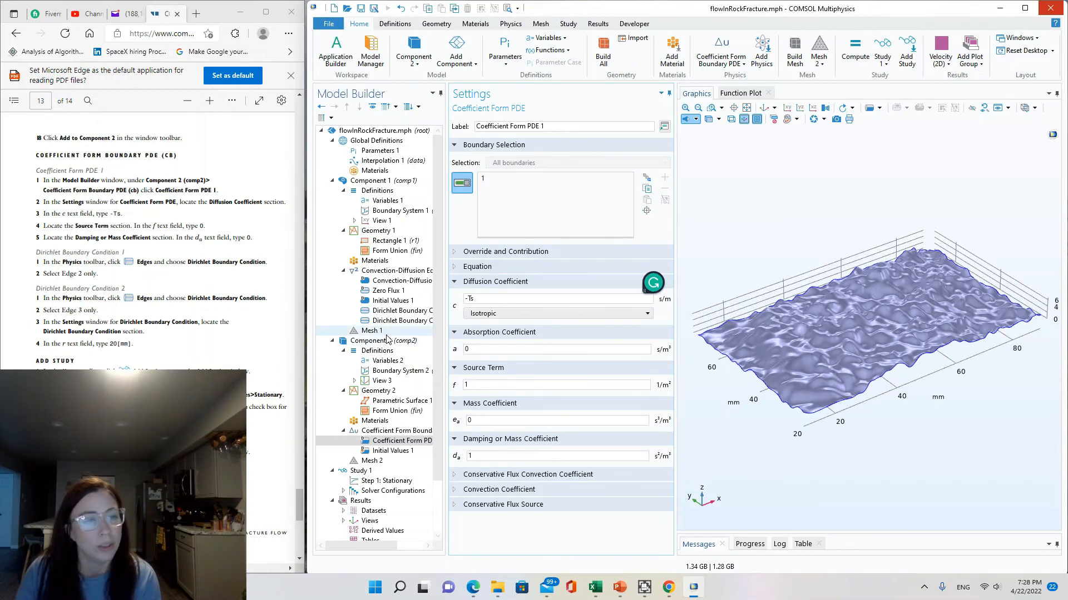
Set the source term f and the damping or mass coefficient da of Coefficient Form PDE 1 to 0
click(484, 348)
double_click(491, 384)
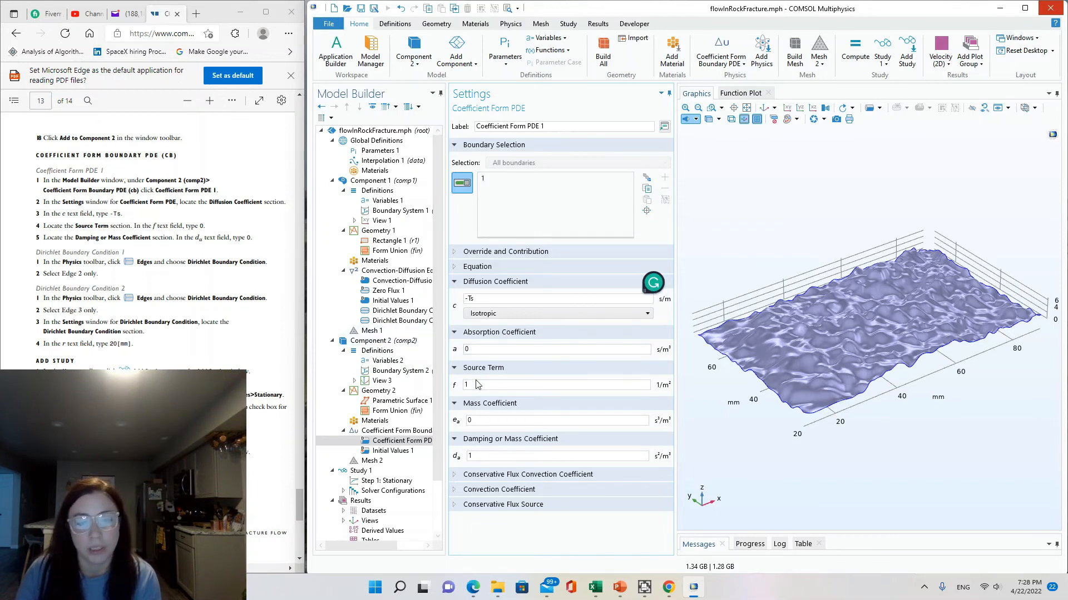
text(0)
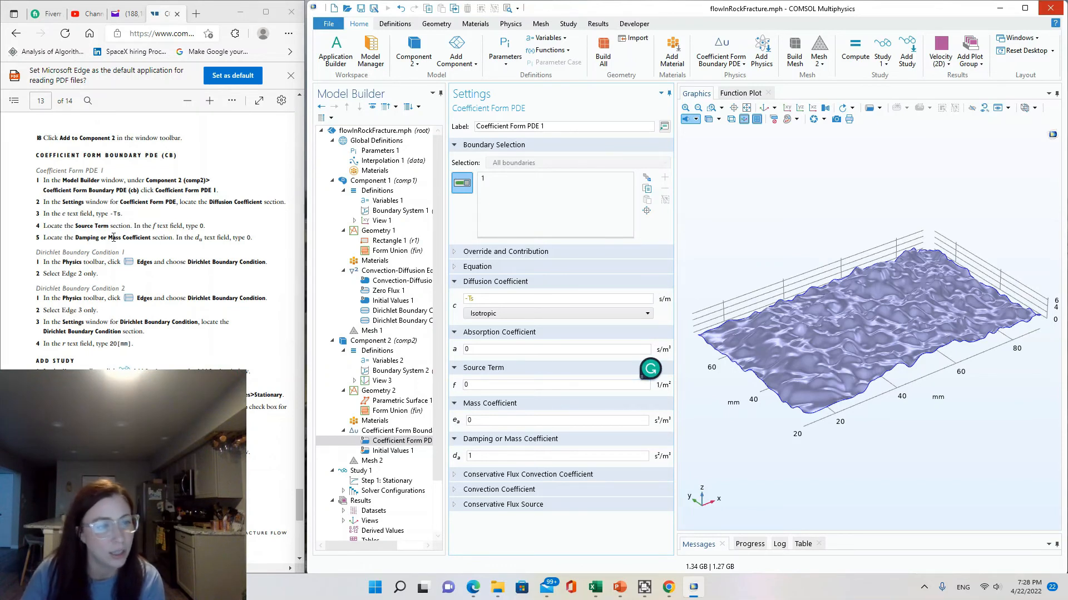
click(471, 454)
double_click(471, 455)
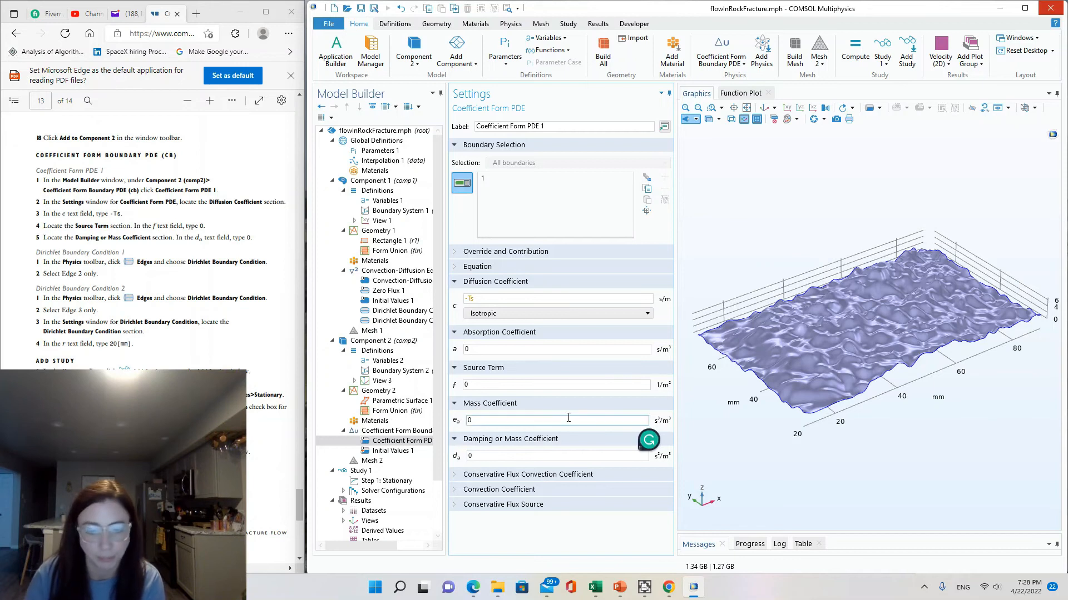
click(557, 530)
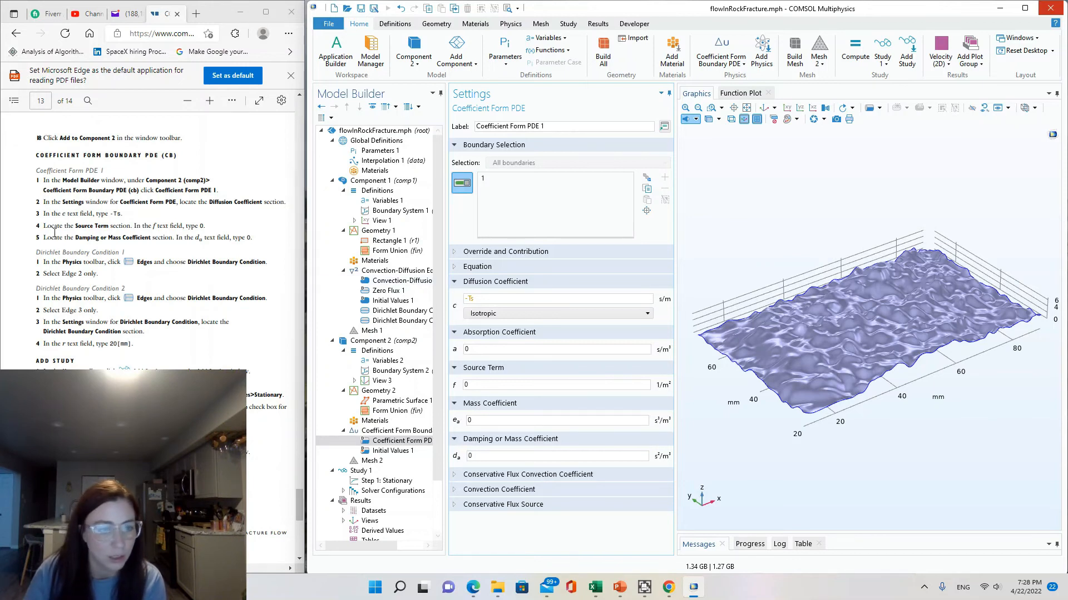
Add an edge Dirichlet Boundary Condition to the Coefficient Form Boundary PDE and assign it to edge 2
drag(300, 512, 301, 515)
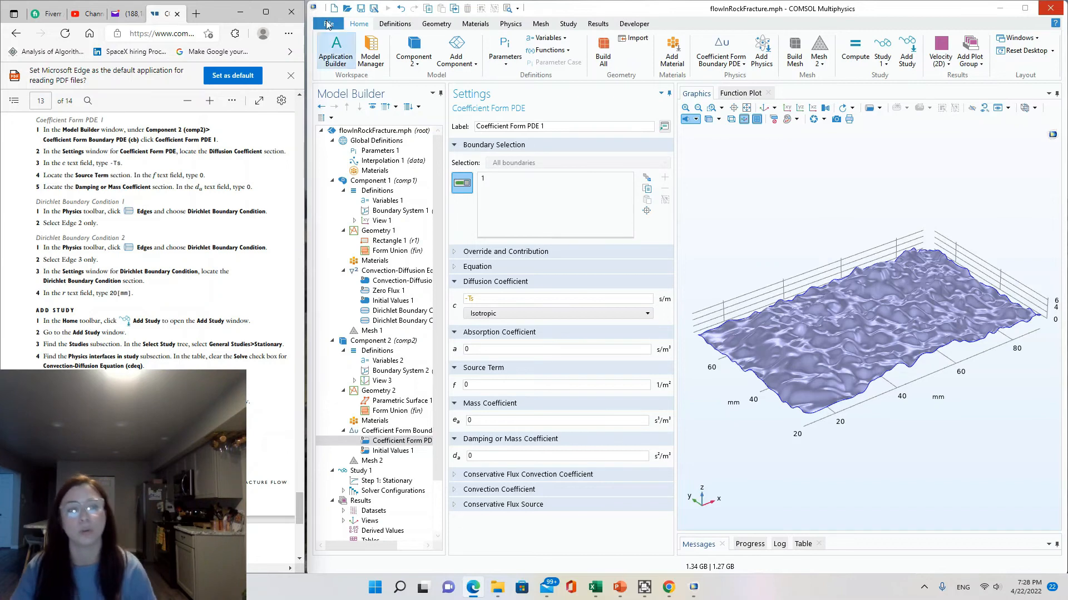
click(510, 24)
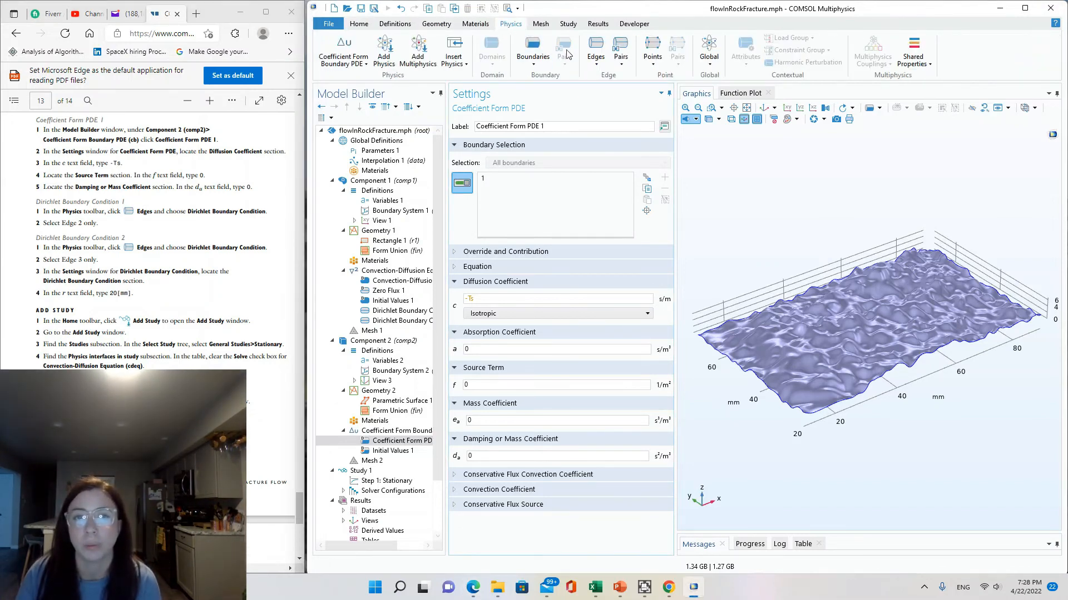
click(595, 49)
click(358, 85)
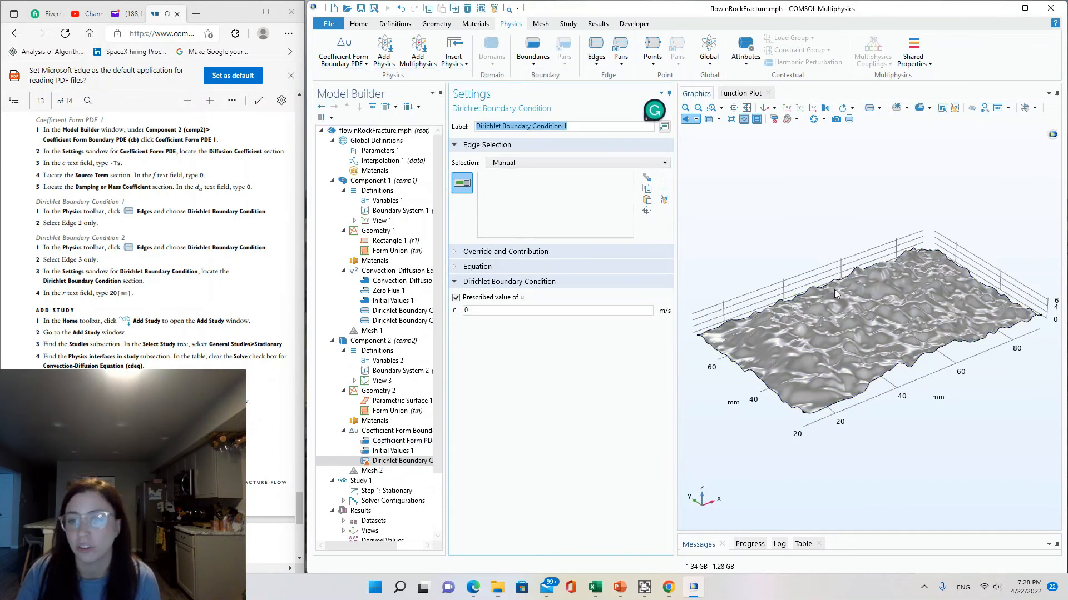
click(910, 371)
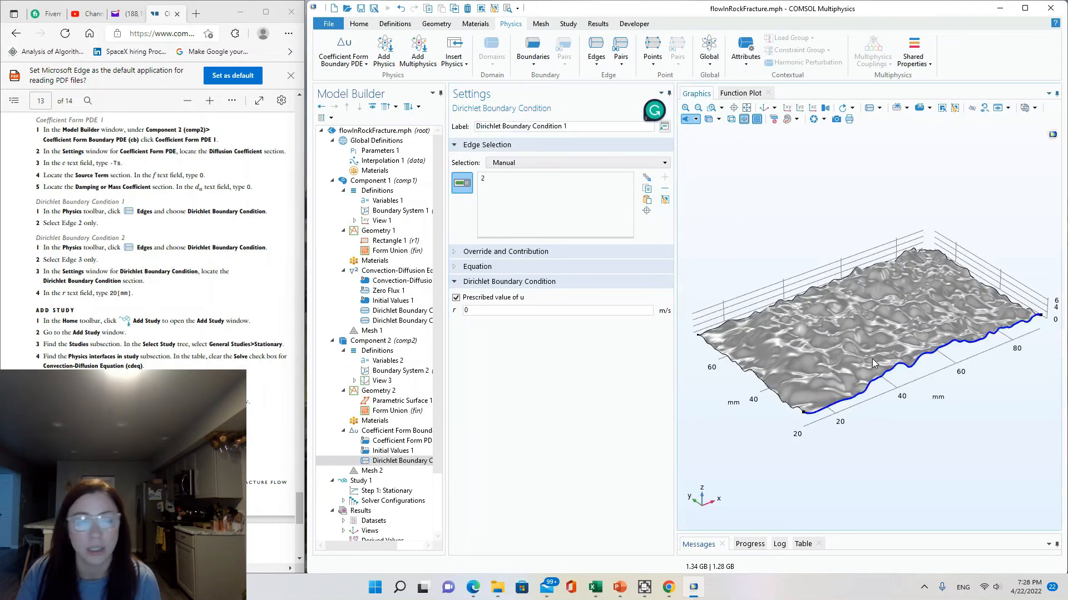
Add a second edge Dirichlet Boundary Condition on edge 3 and set its prescribed value r to 20[mm]
click(532, 53)
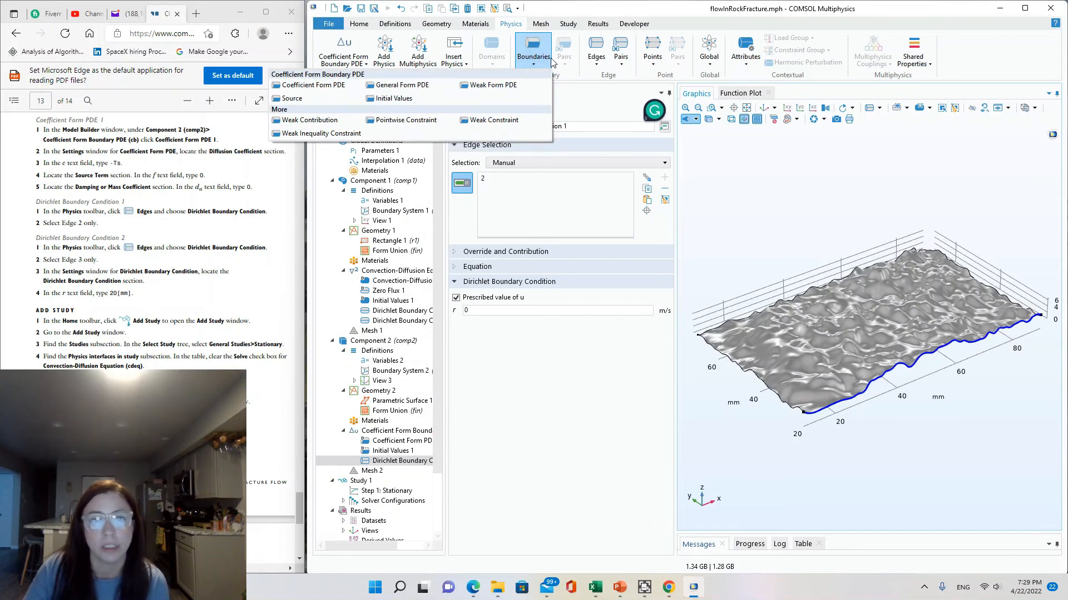
click(596, 65)
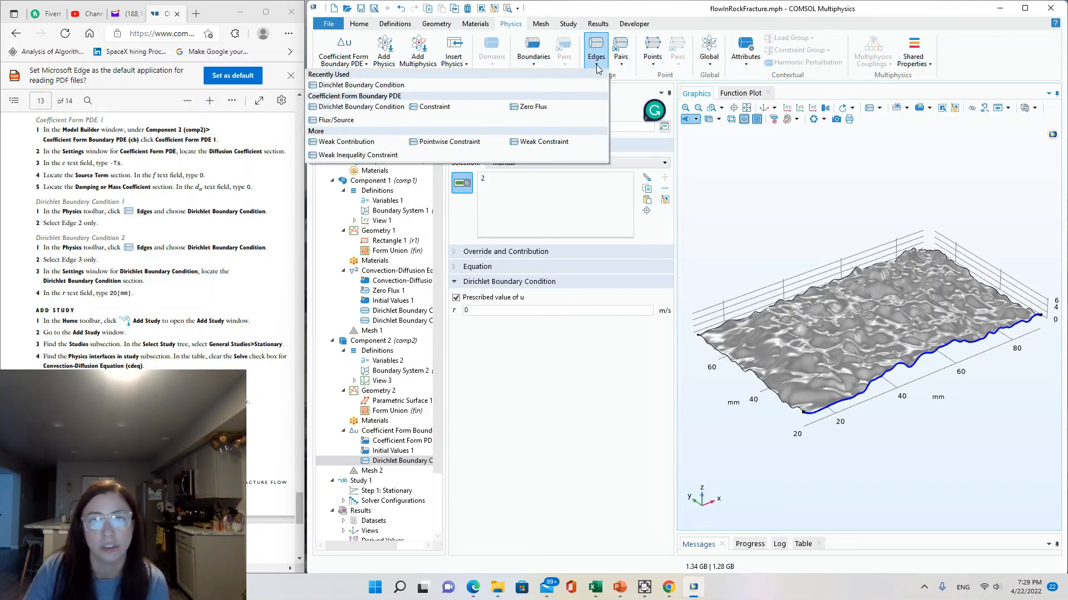
click(378, 86)
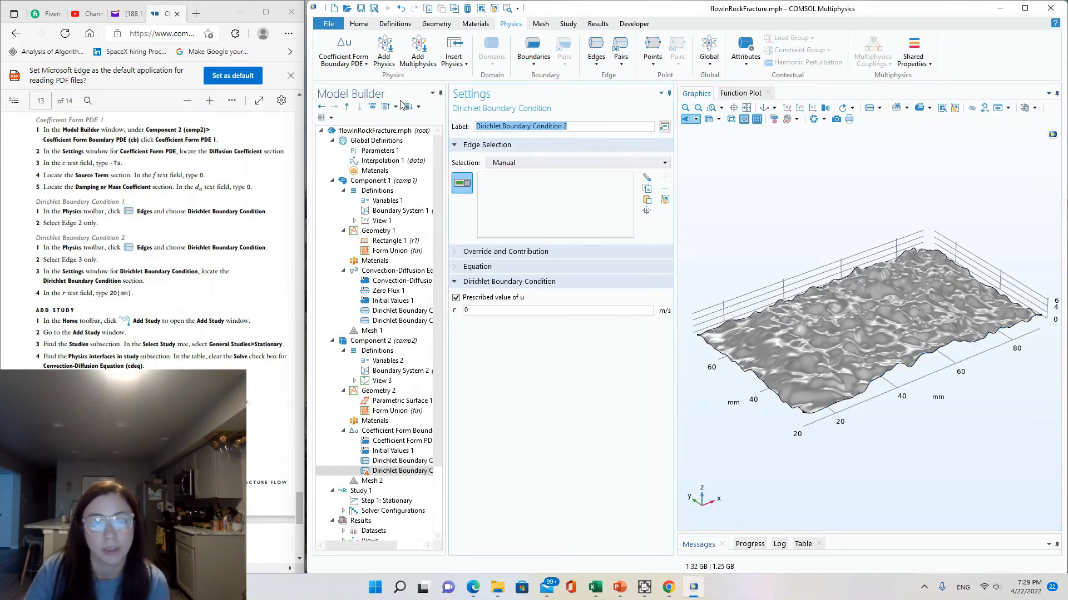
click(818, 293)
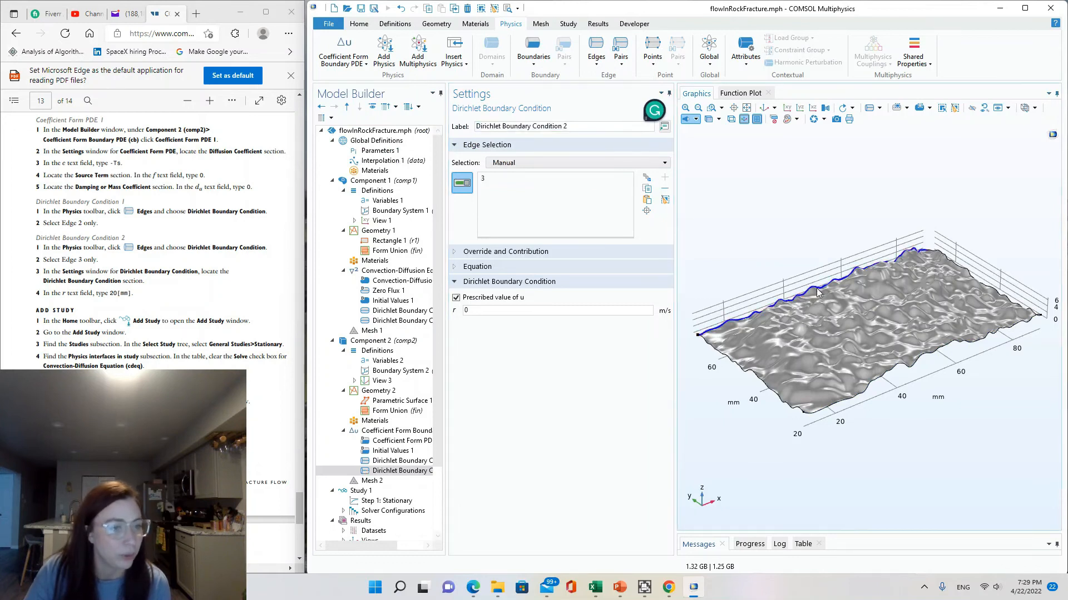
double_click(501, 311)
text(20[mm])
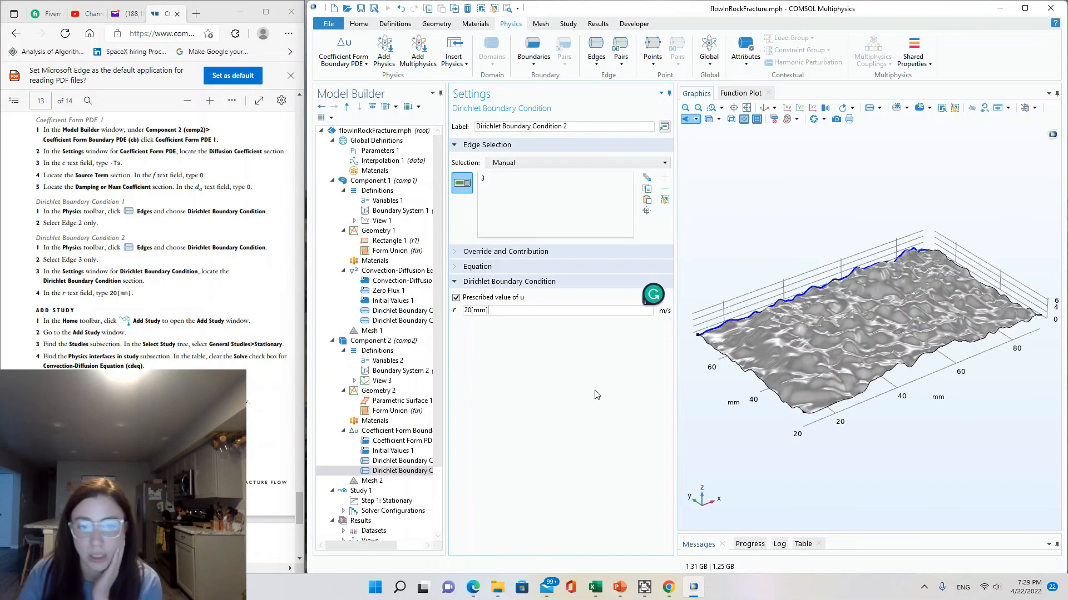
click(596, 390)
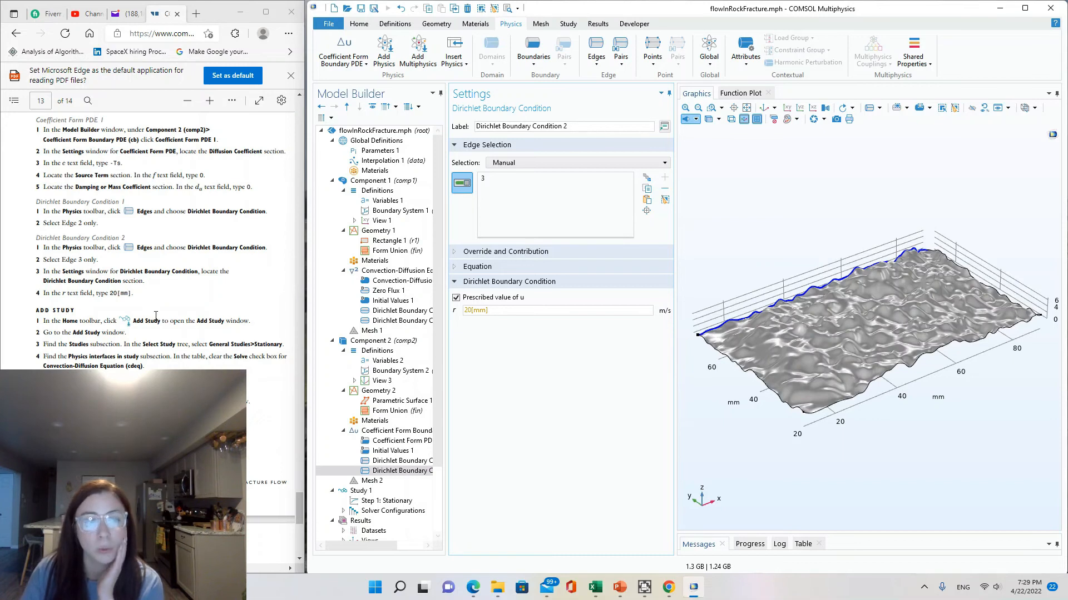
Add a General Studies Stationary study with solving for Convection-Diffusion Equation (cdeq) cleared, following the tutorial's instructions
click(359, 24)
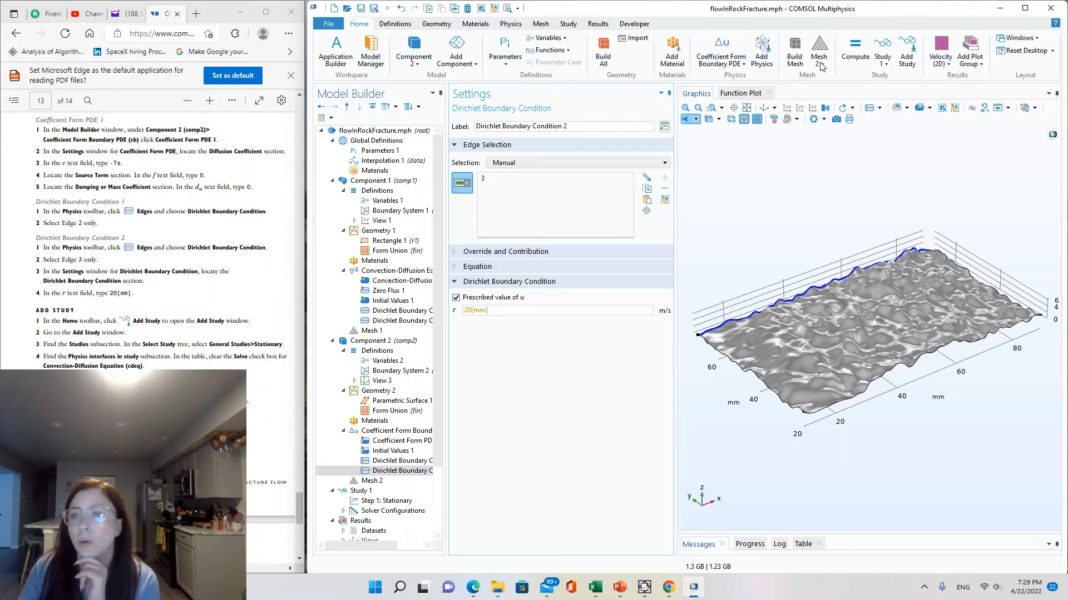
click(907, 60)
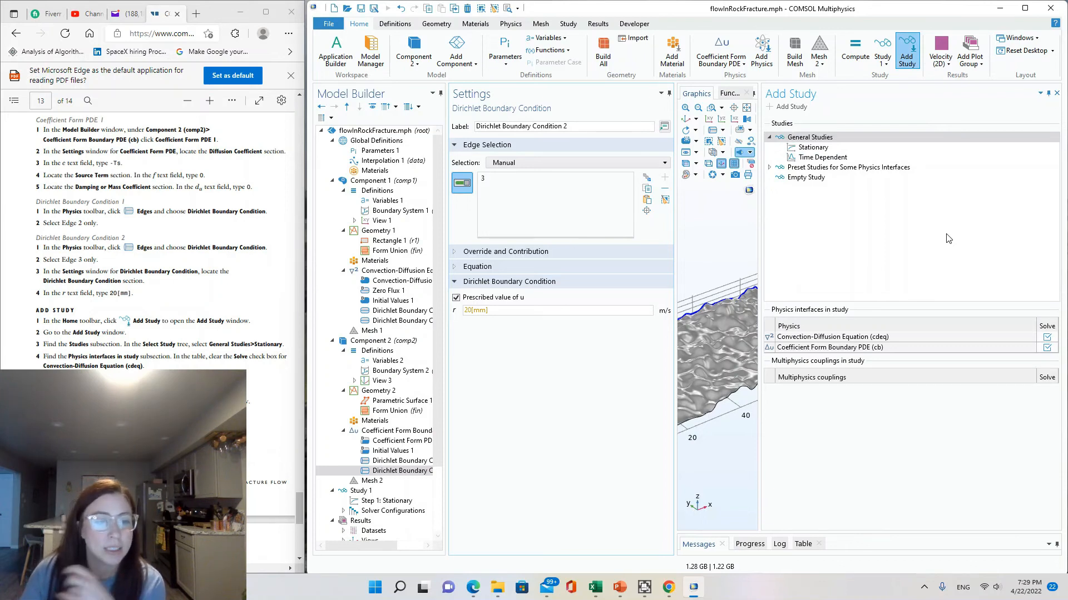
click(802, 148)
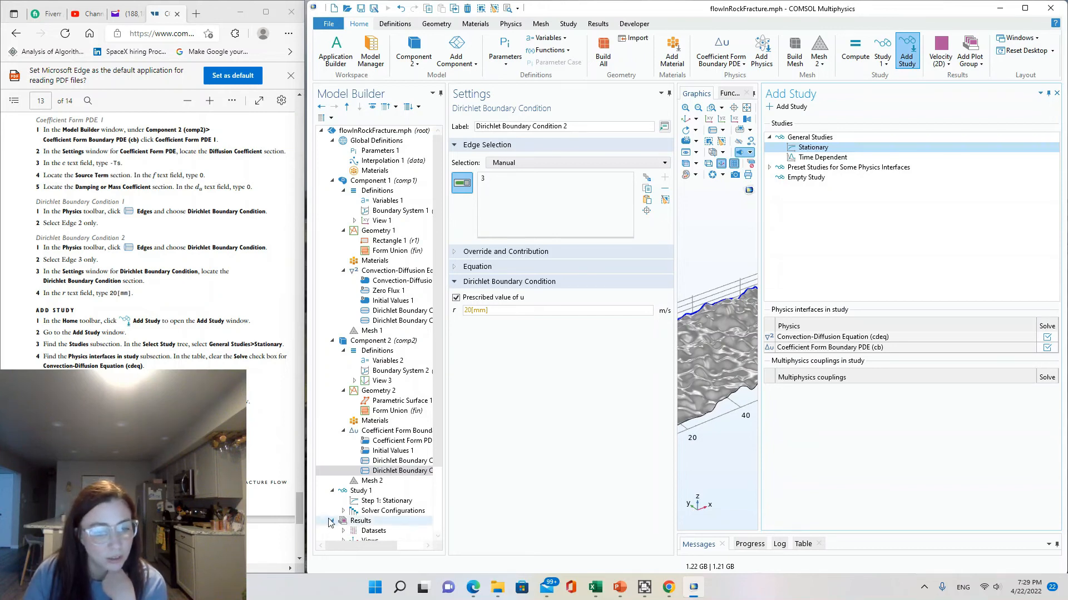
drag(300, 519, 304, 535)
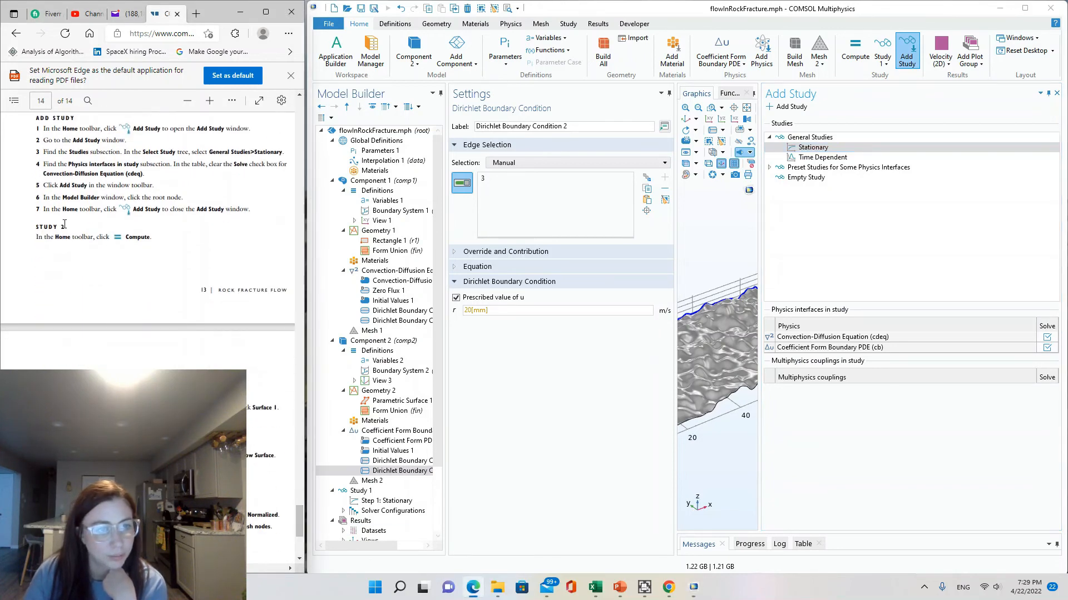
double_click(186, 167)
click(242, 167)
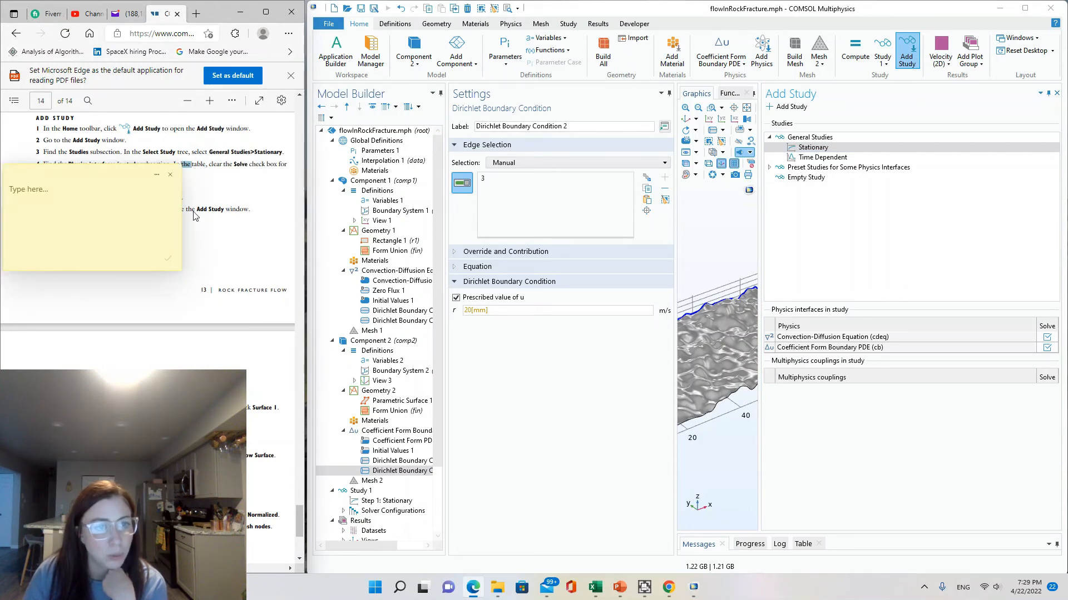
click(170, 174)
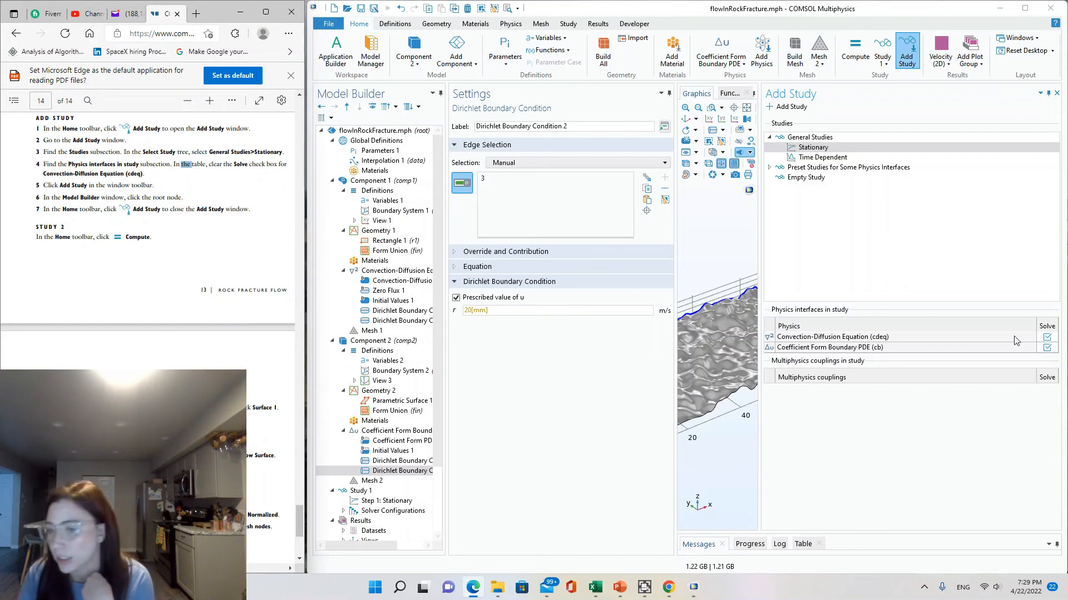
click(1047, 337)
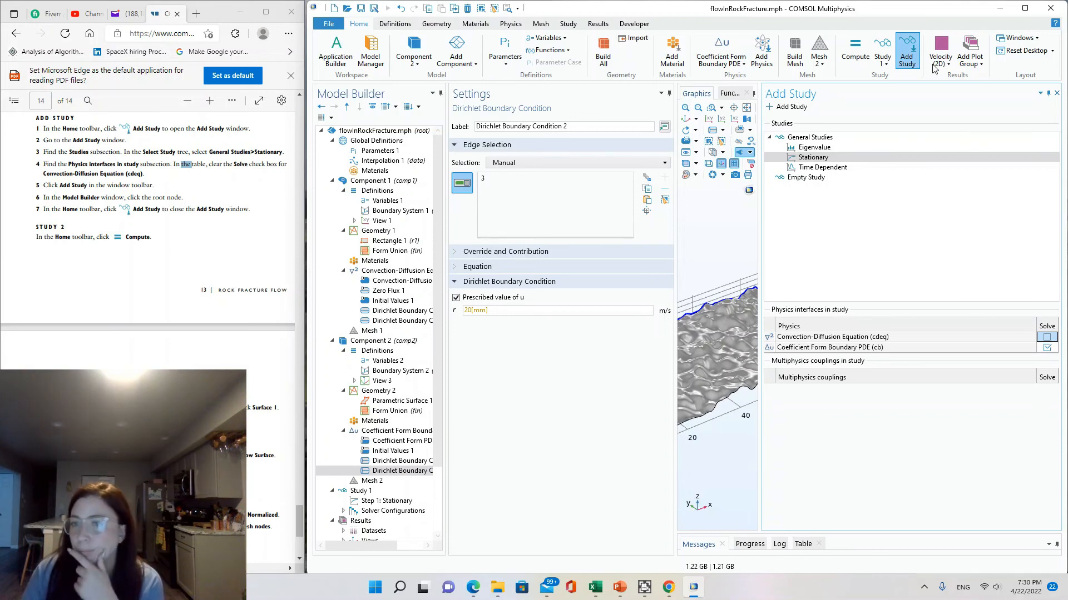
click(792, 107)
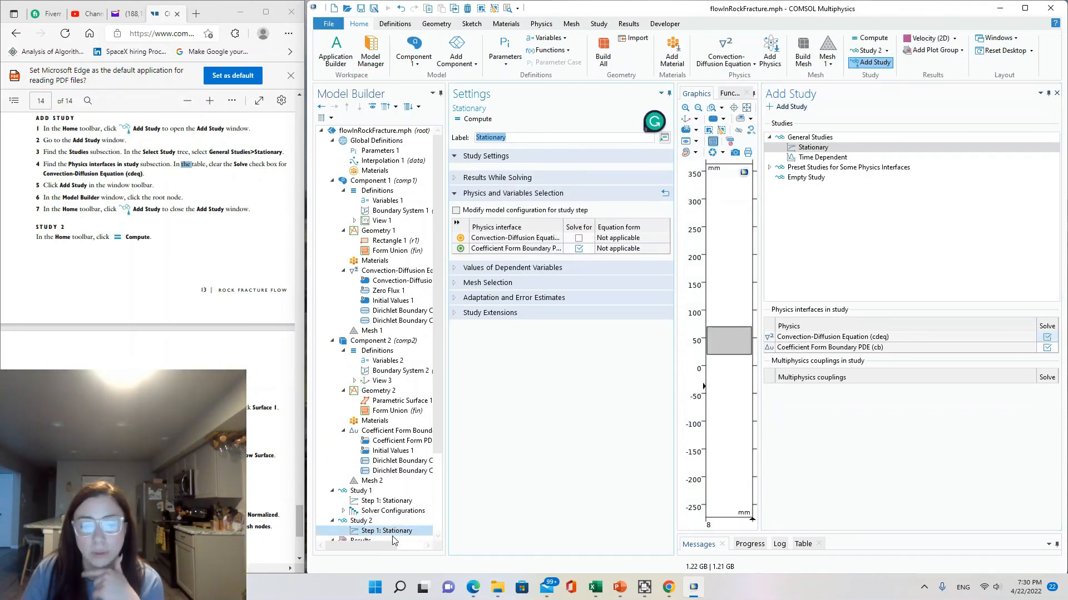
click(1057, 92)
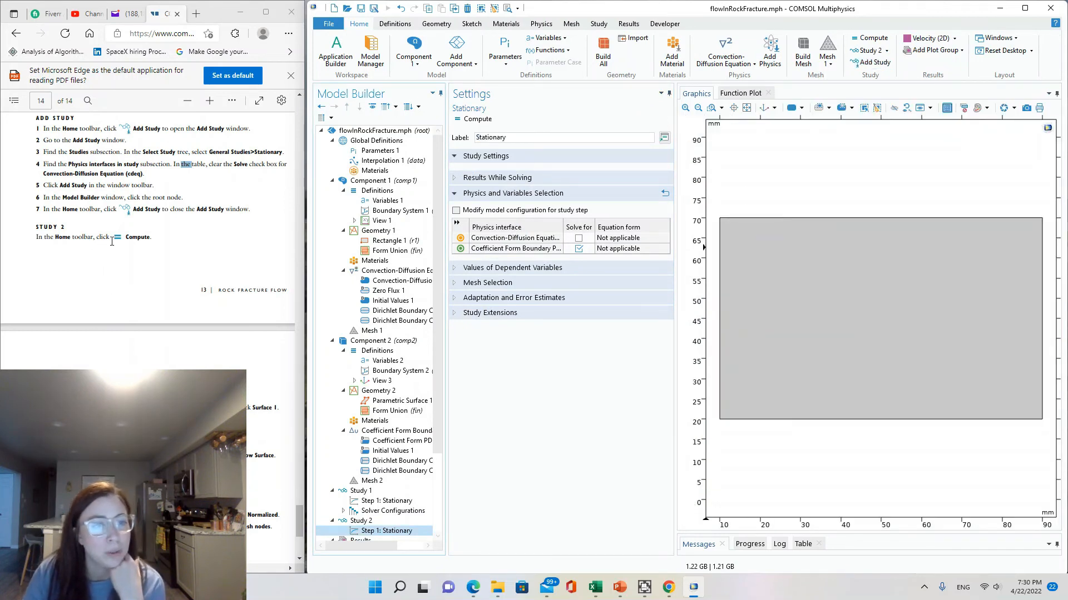
Compute Study 2 from its Stationary study step
click(477, 119)
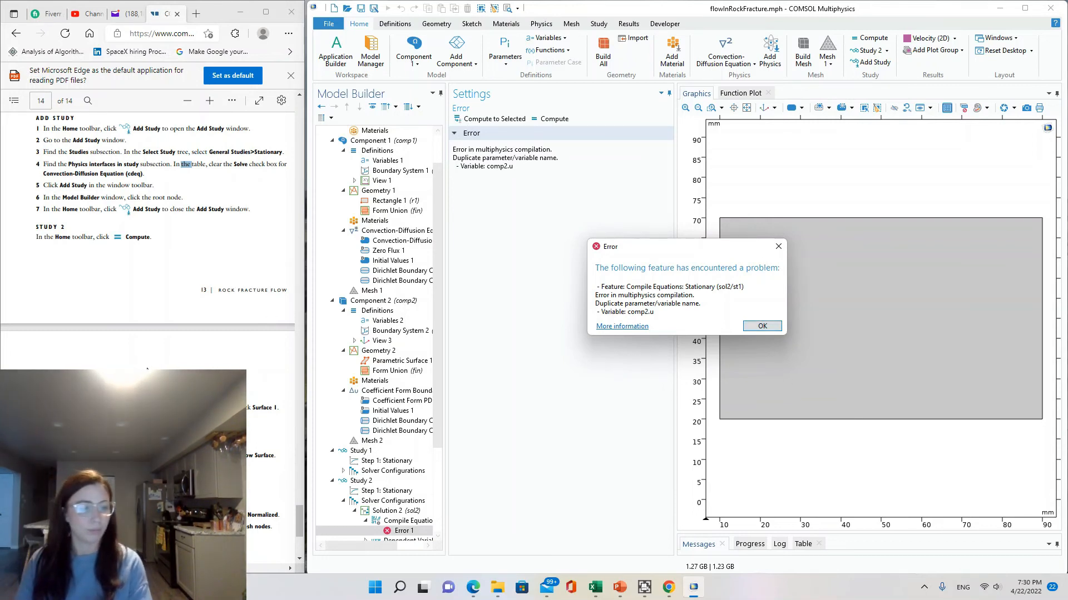
scroll(146, 368, down, 1)
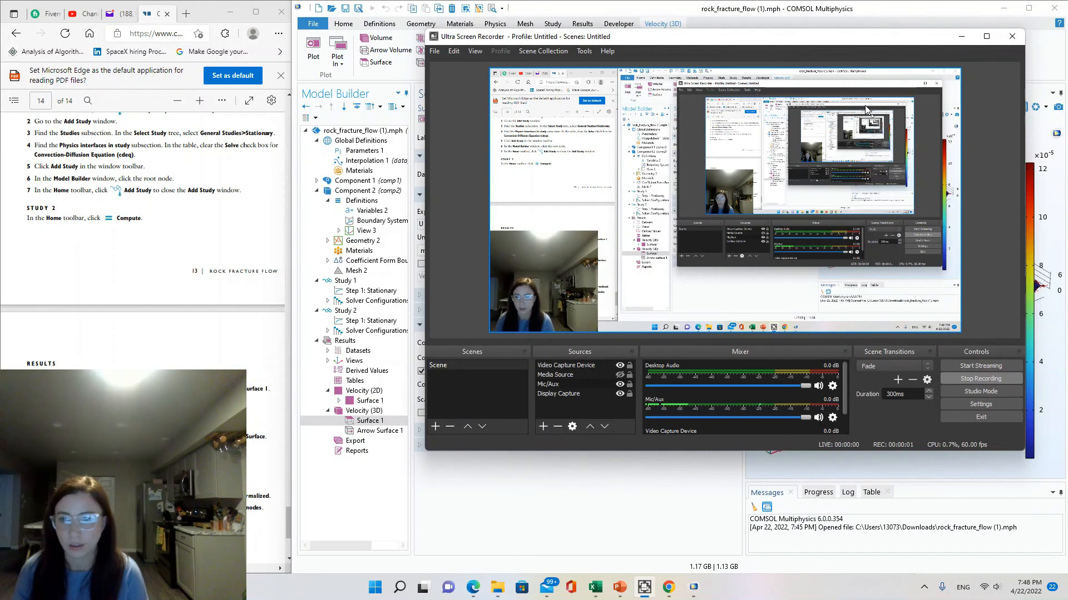
Bring up the tutorial's Results instructions and evaluate the velocity magnitude at a point on the Velocity (3D) surface plot
click(961, 37)
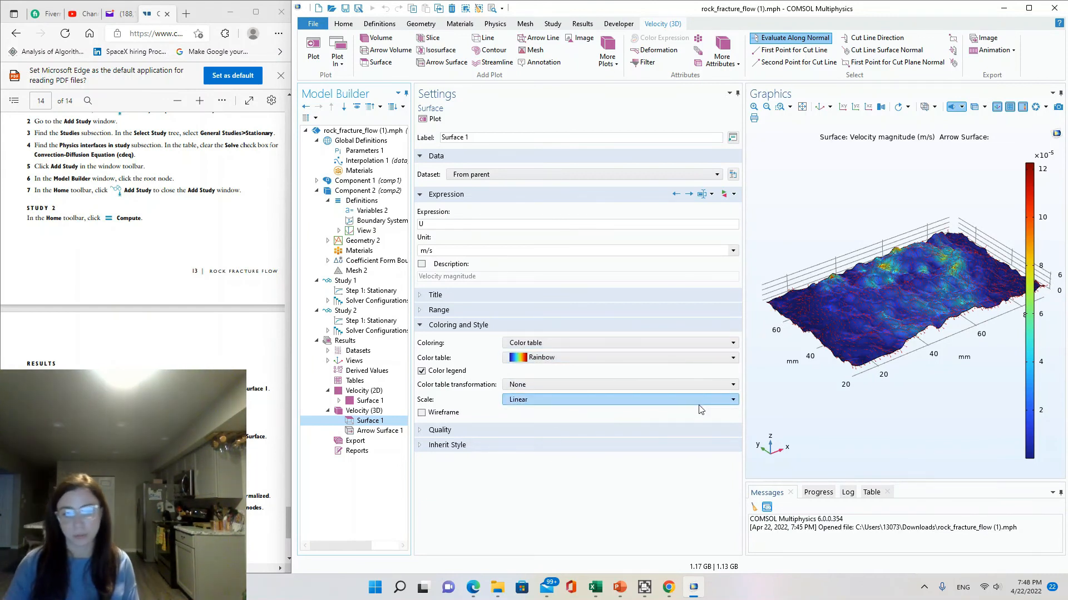
click(275, 428)
scroll(275, 428, down, 4)
scroll(142, 278, up, 3)
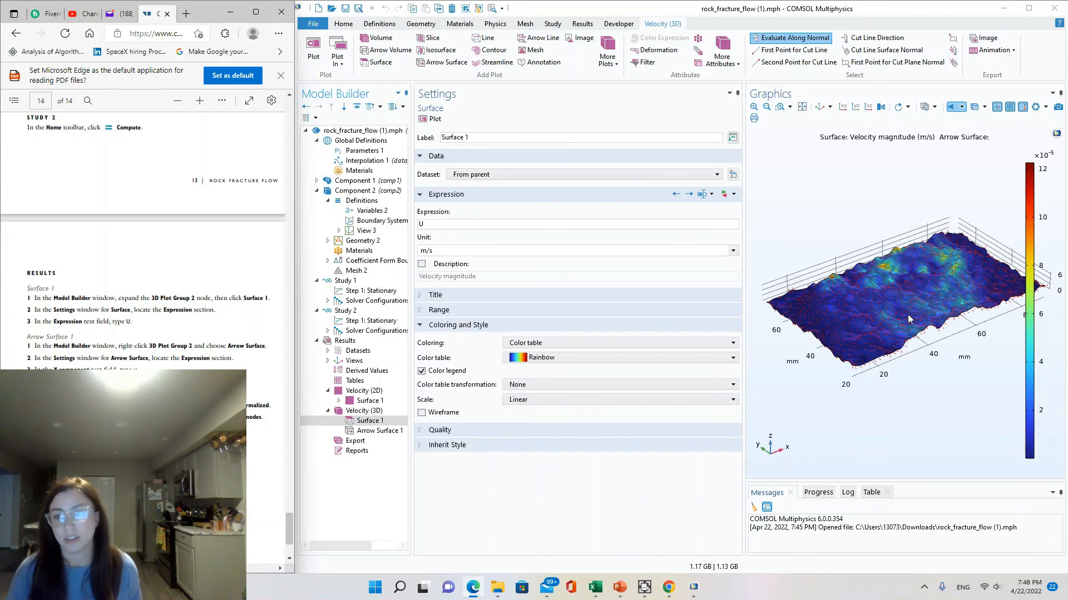
scroll(908, 316, up, 5)
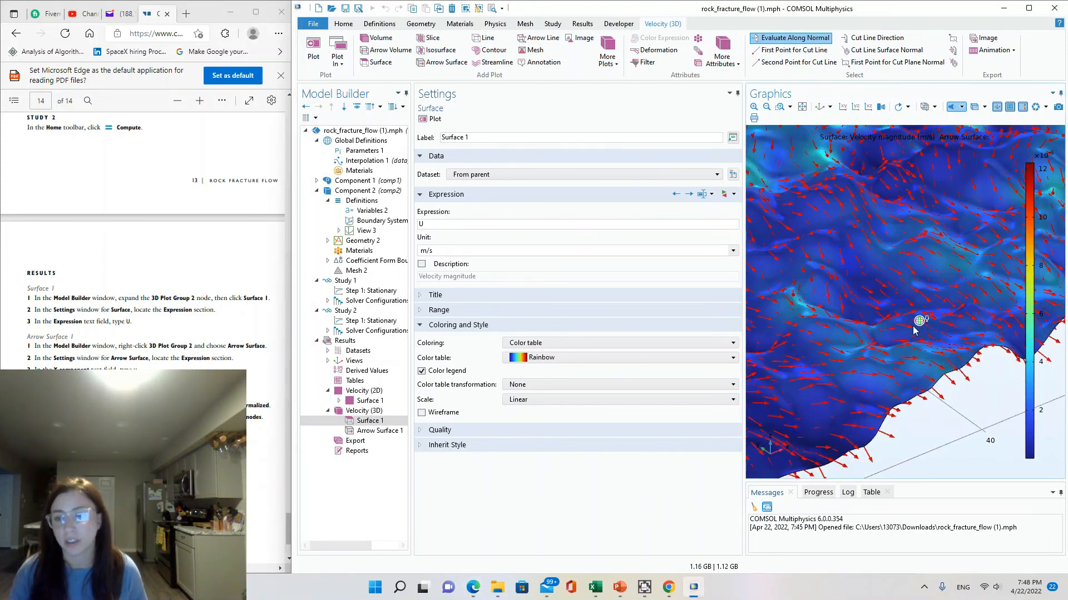
click(920, 321)
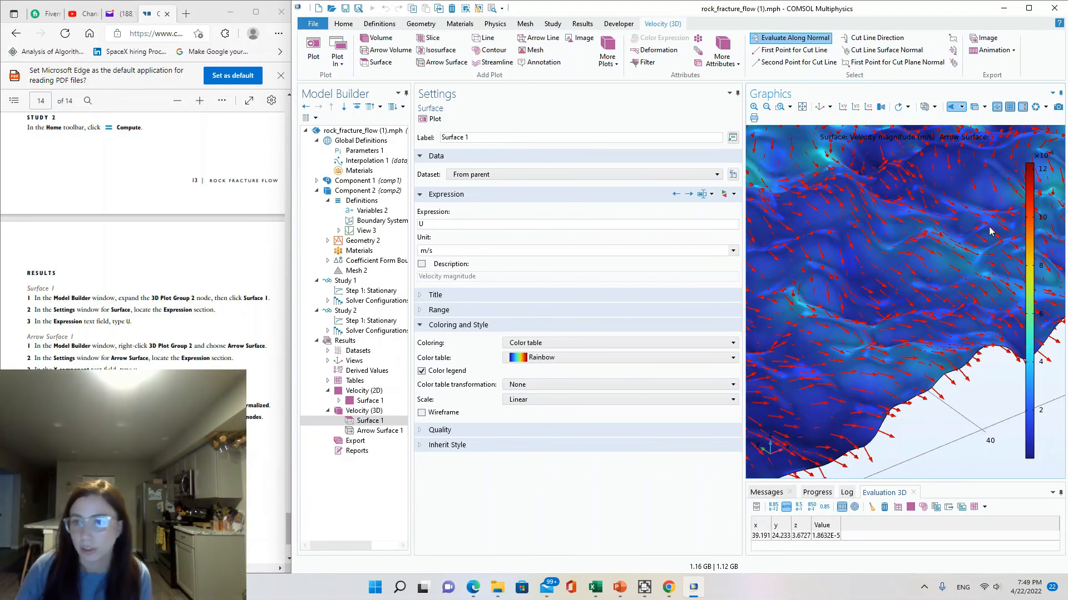
drag(897, 209, 956, 211)
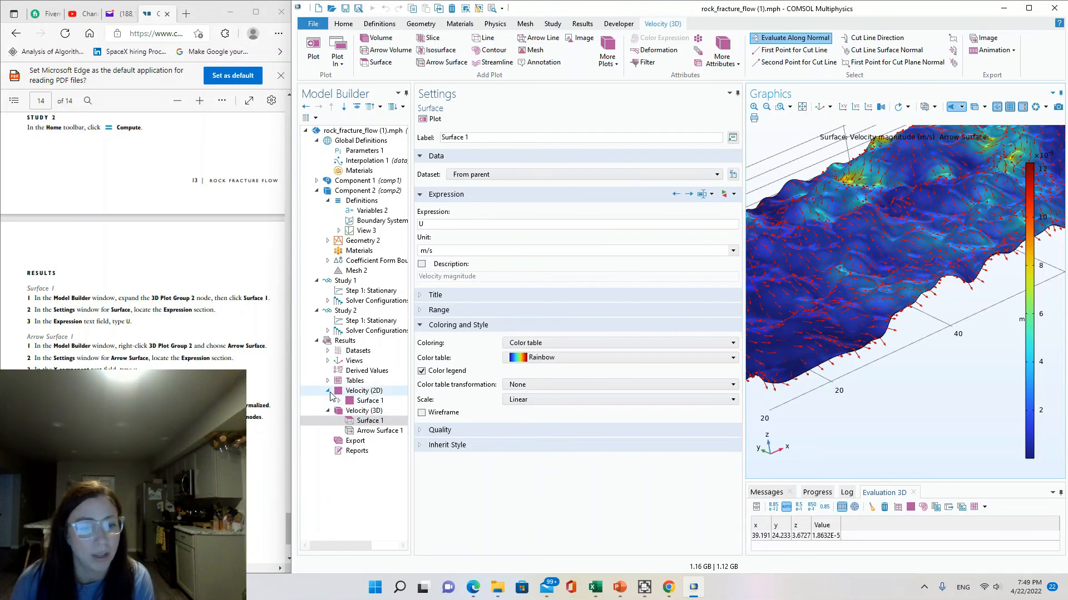
Compare the Velocity (2D) and Velocity (3D) plot groups and examine the expression of Surface 1 in the 3D group
click(366, 392)
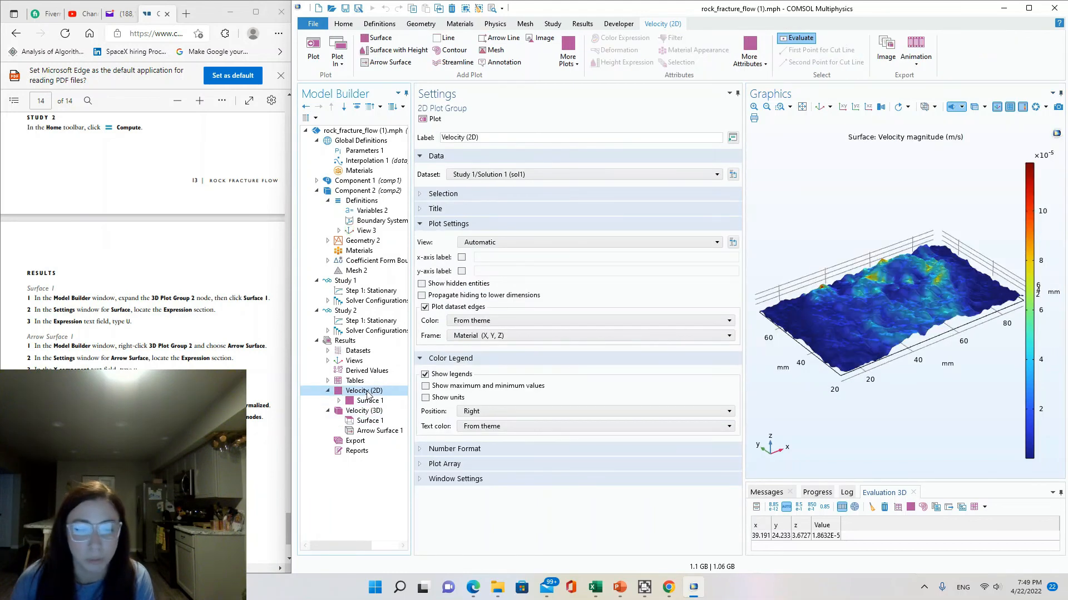
click(367, 412)
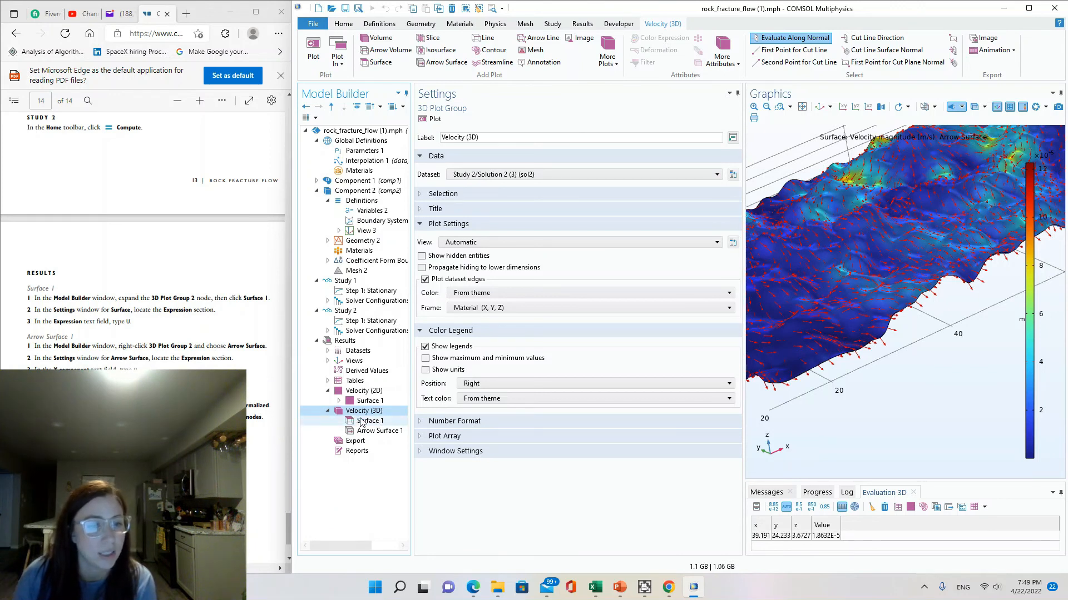
click(362, 421)
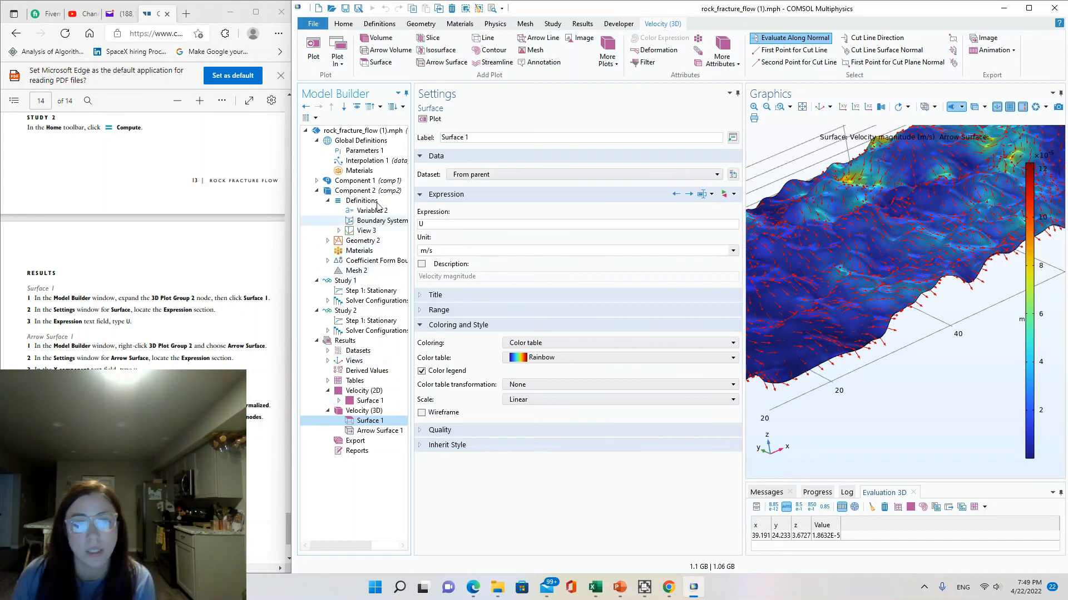
click(424, 225)
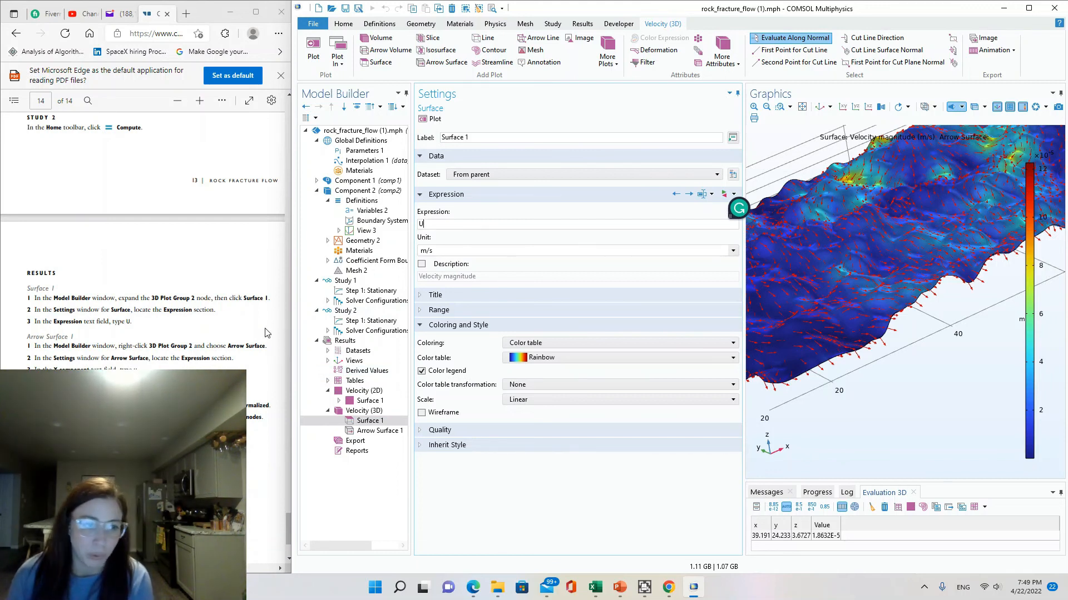
Add another Arrow Surface plot to the Velocity (3D) plot group
right_click(374, 413)
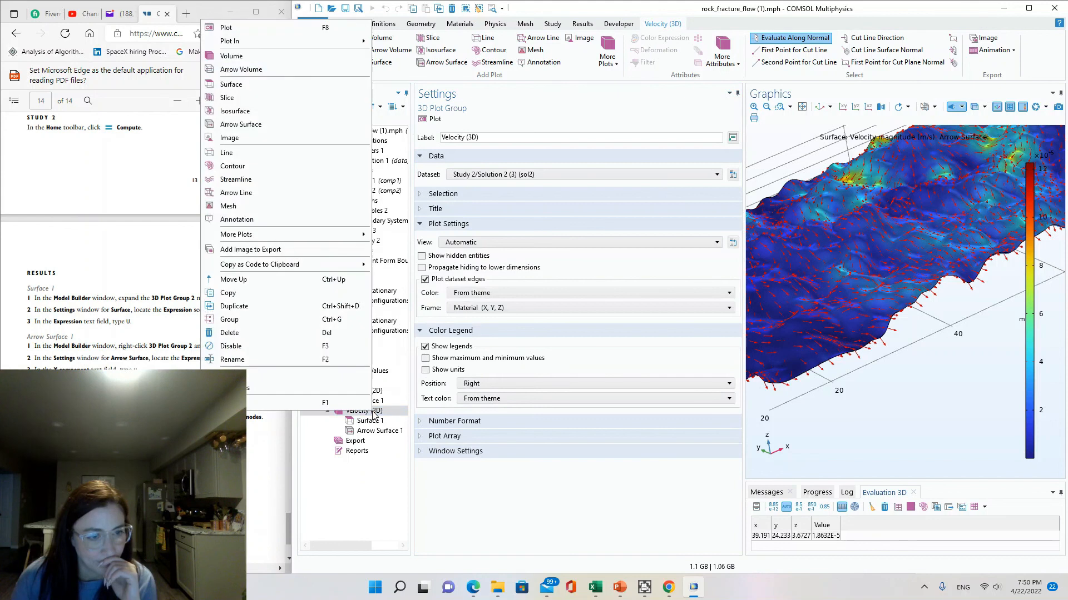
click(231, 431)
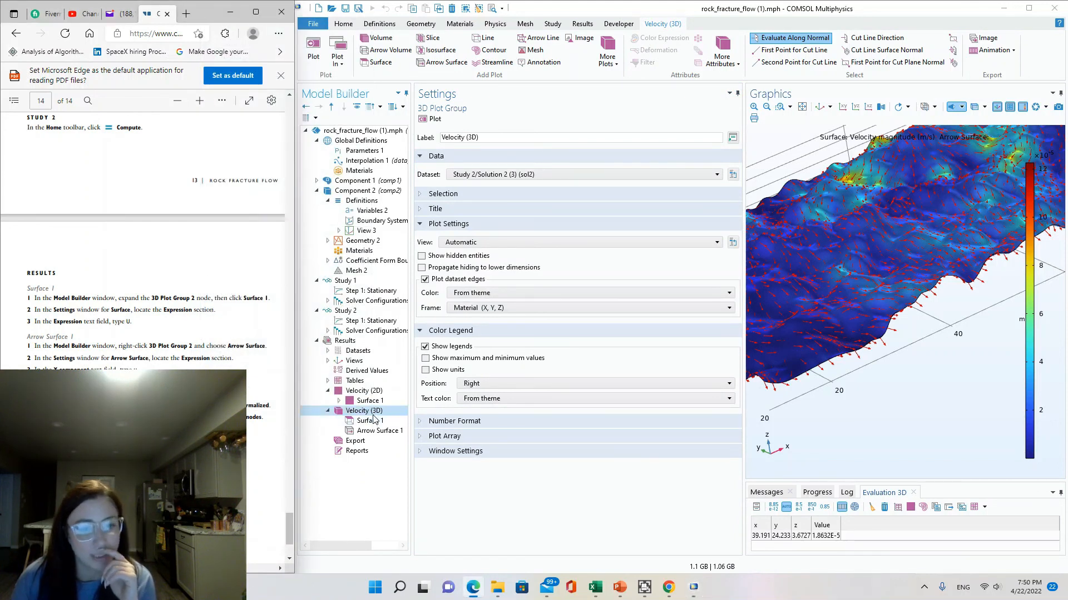
right_click(374, 434)
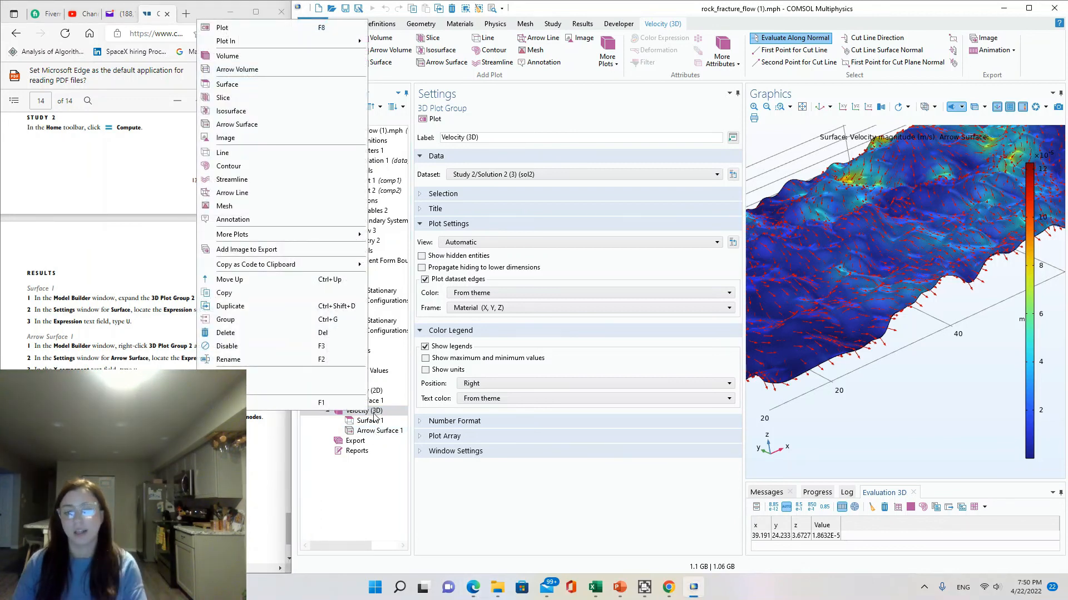
right_click(377, 416)
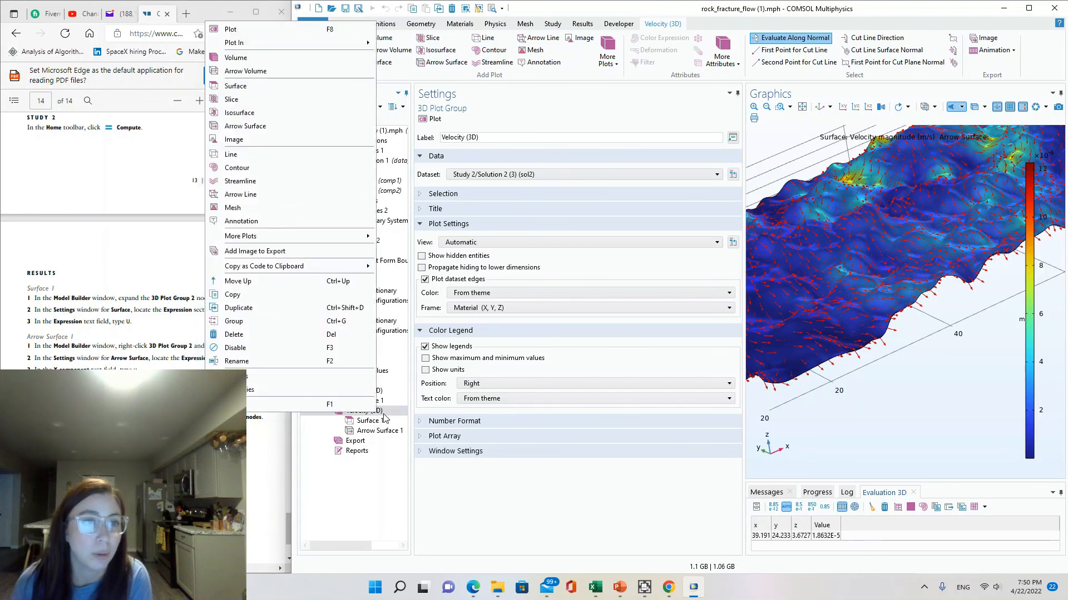
click(250, 127)
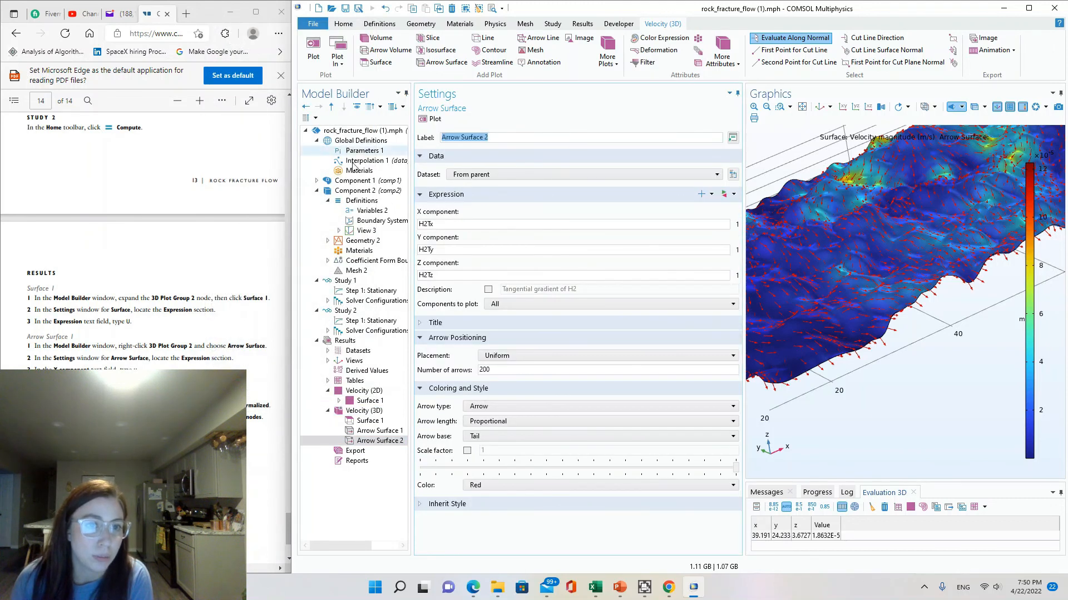
Delete Arrow Surface 2 from the Velocity (3D) plot group
right_click(389, 440)
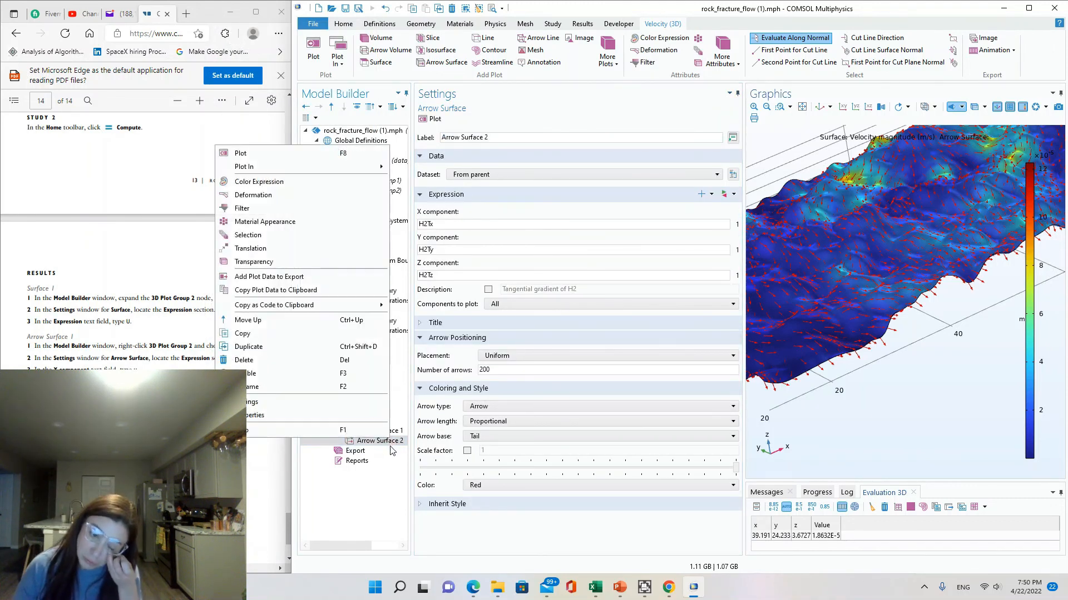
click(245, 361)
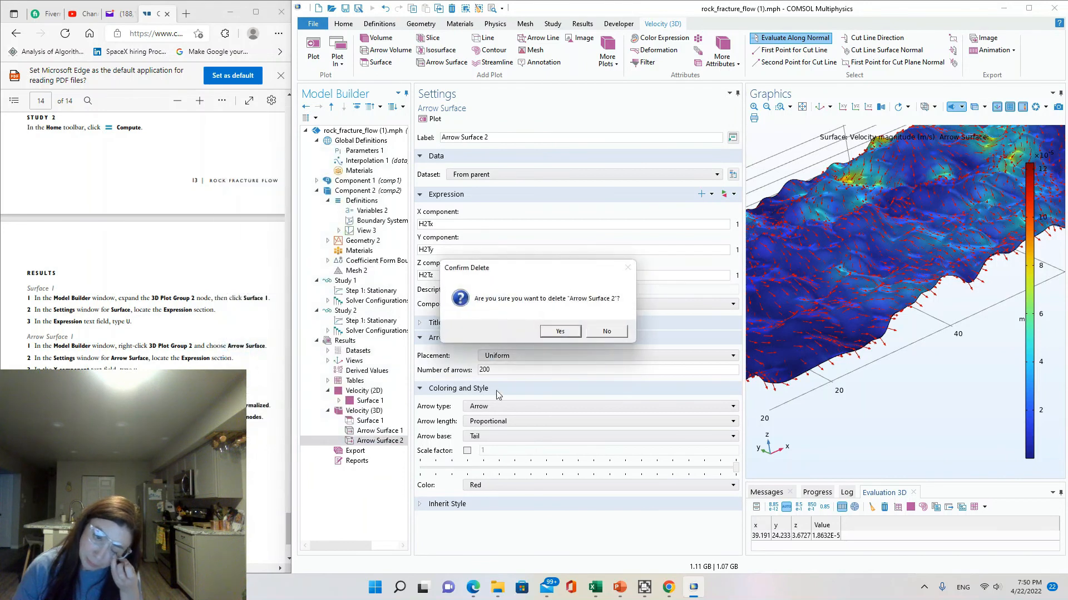
click(559, 332)
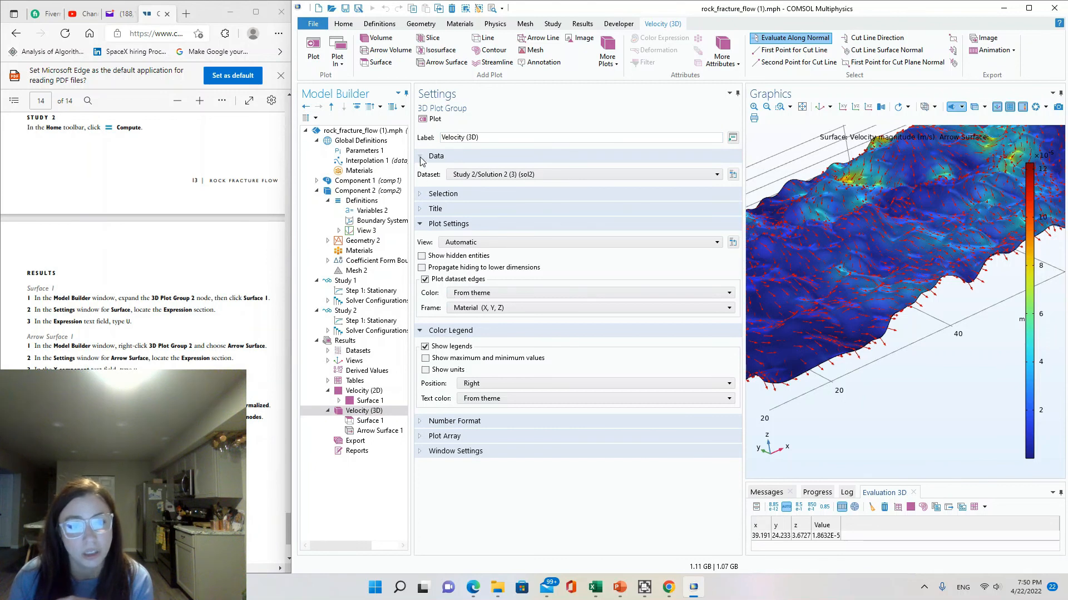
Examine the X, Y and Z component expressions of Arrow Surface 1 in the Velocity (3D) plot group
click(384, 431)
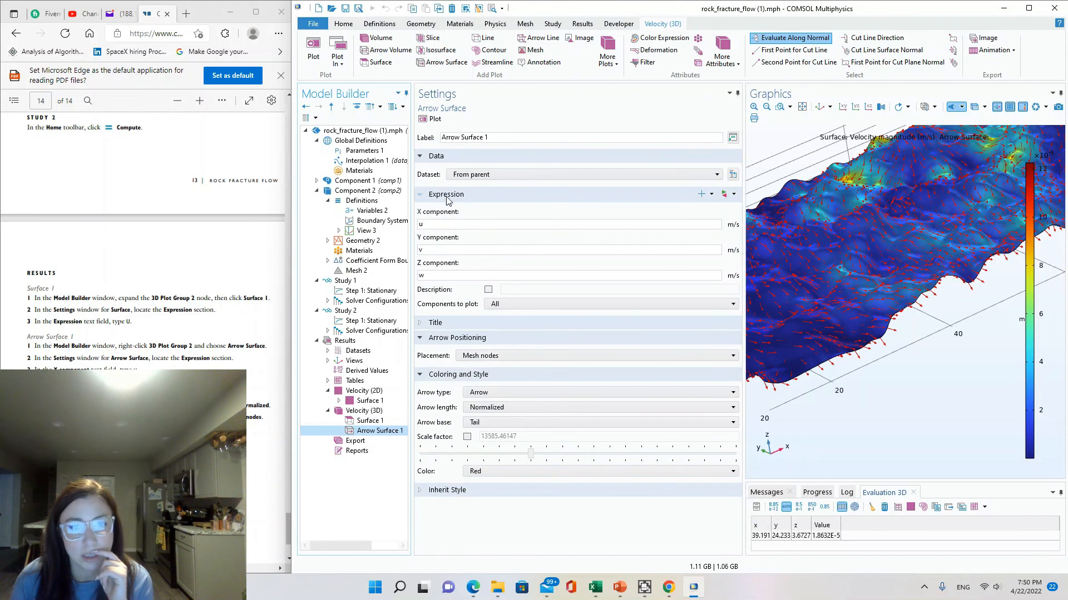
click(450, 223)
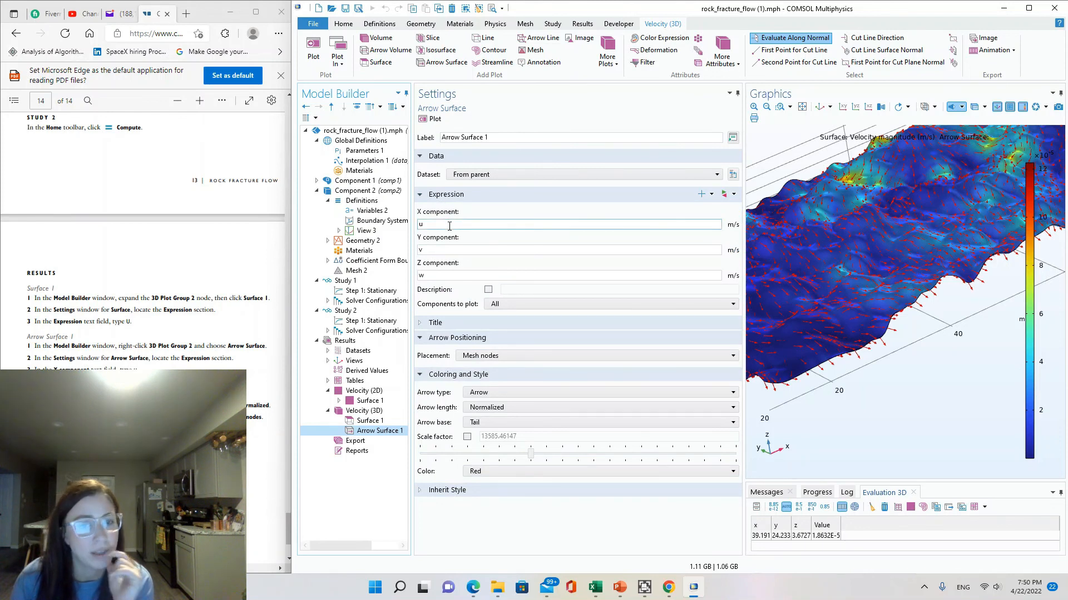
key(Tab)
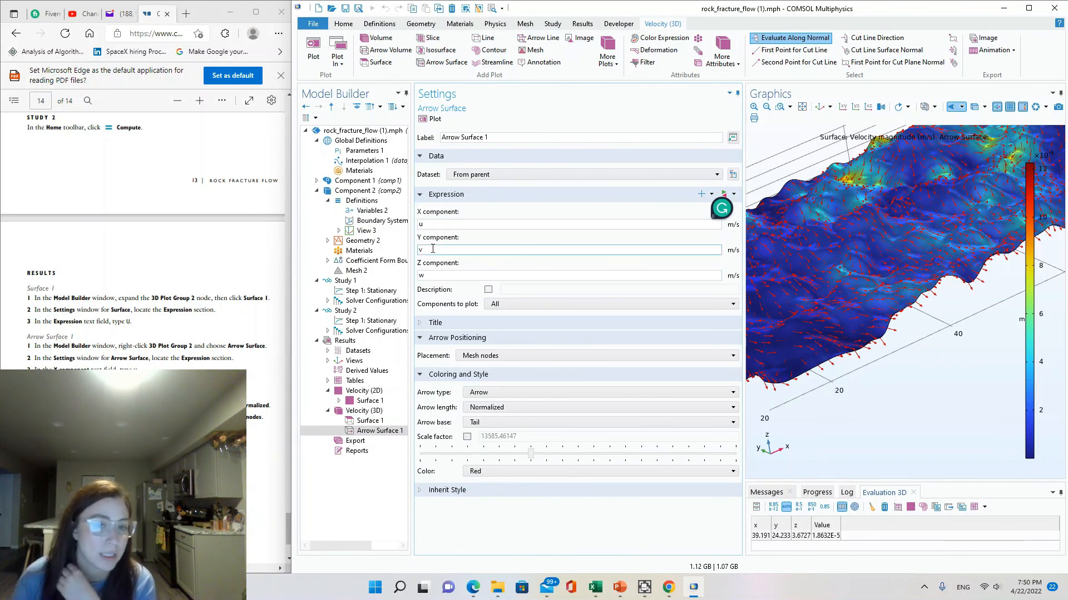
click(438, 275)
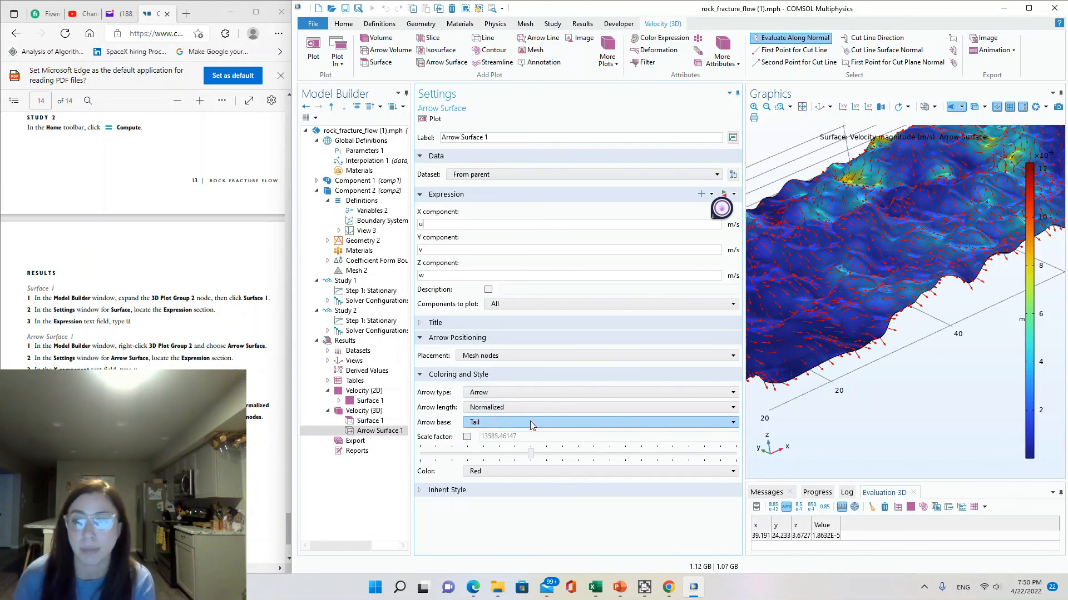
Try Cone as the arrow type of Arrow Surface 1 and switch it to Arrowhead
click(497, 394)
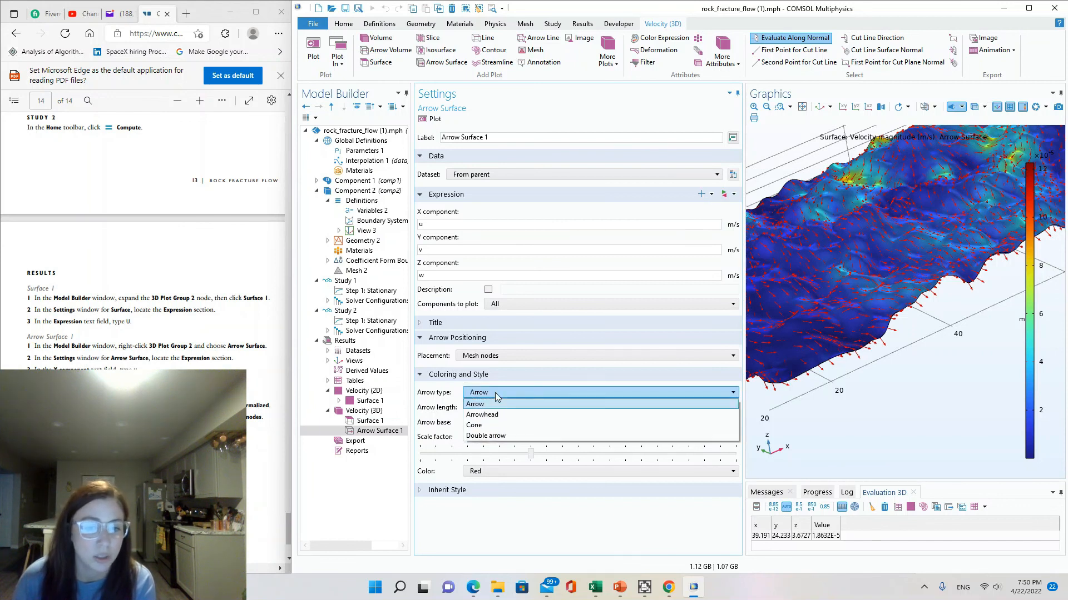
click(492, 427)
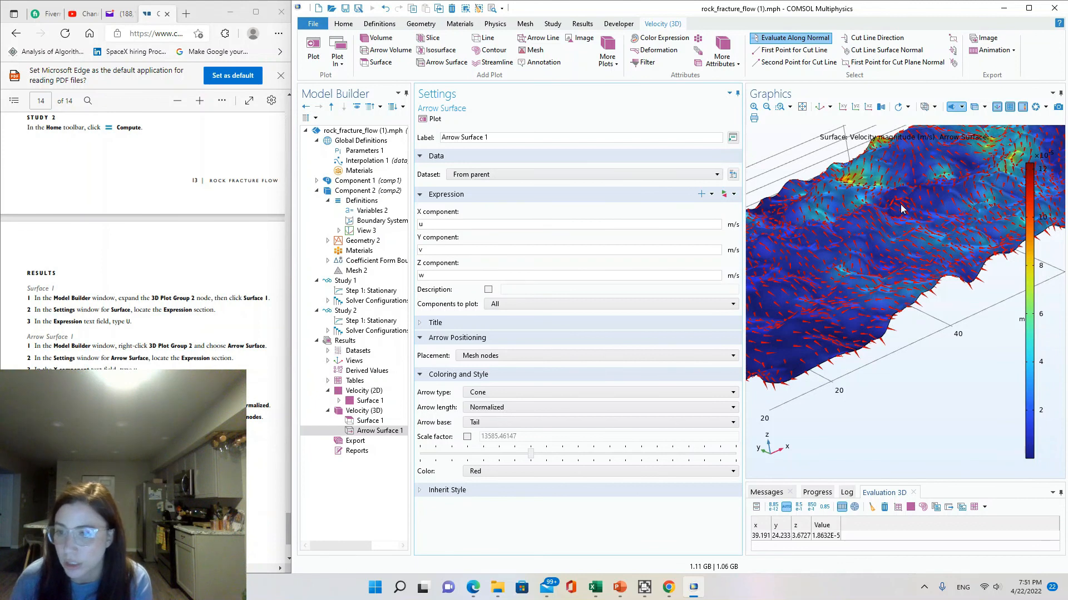
click(503, 393)
click(511, 414)
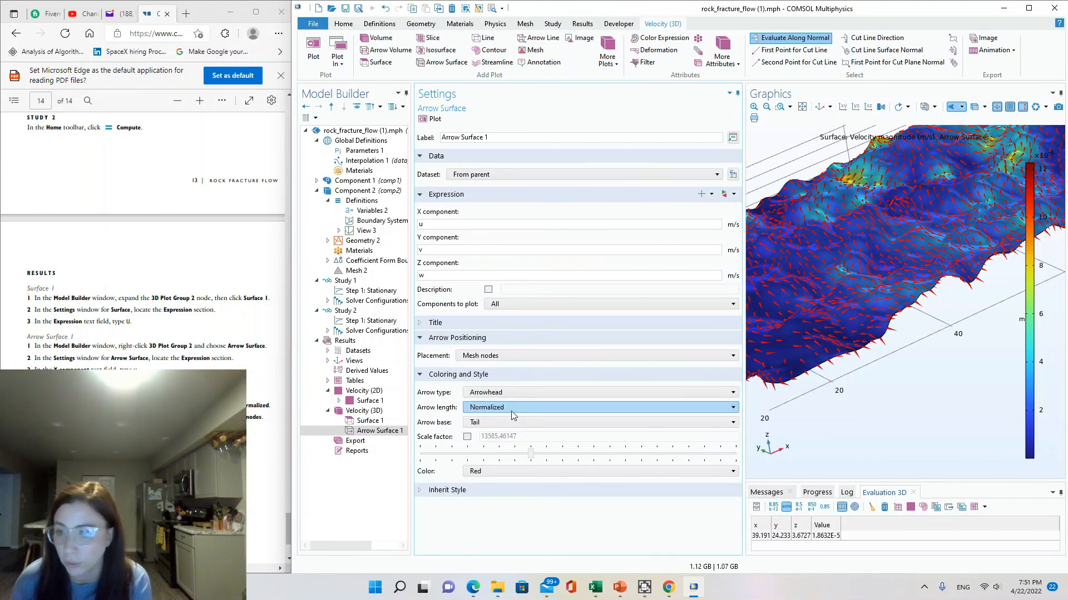
Try Double arrow as the arrow type of Arrow Surface 1 and set it to Arrow
click(512, 395)
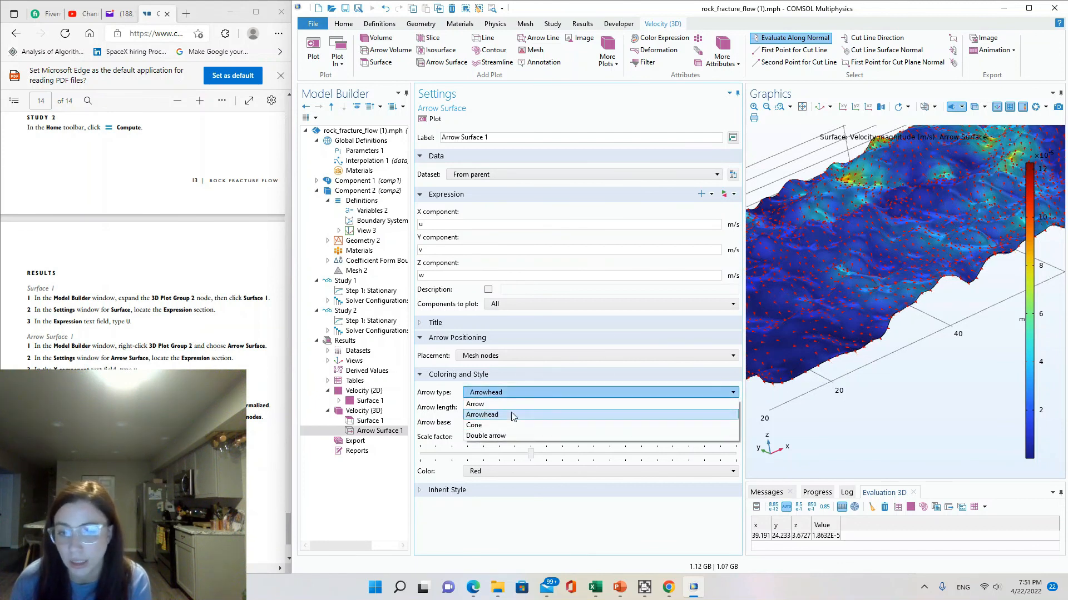
click(507, 440)
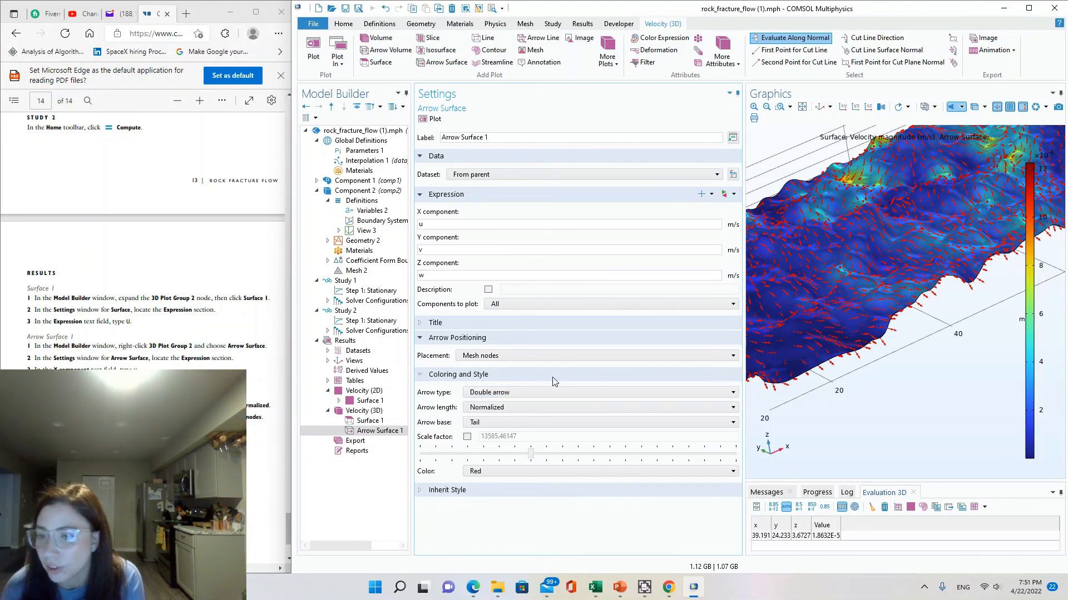
click(489, 393)
click(489, 408)
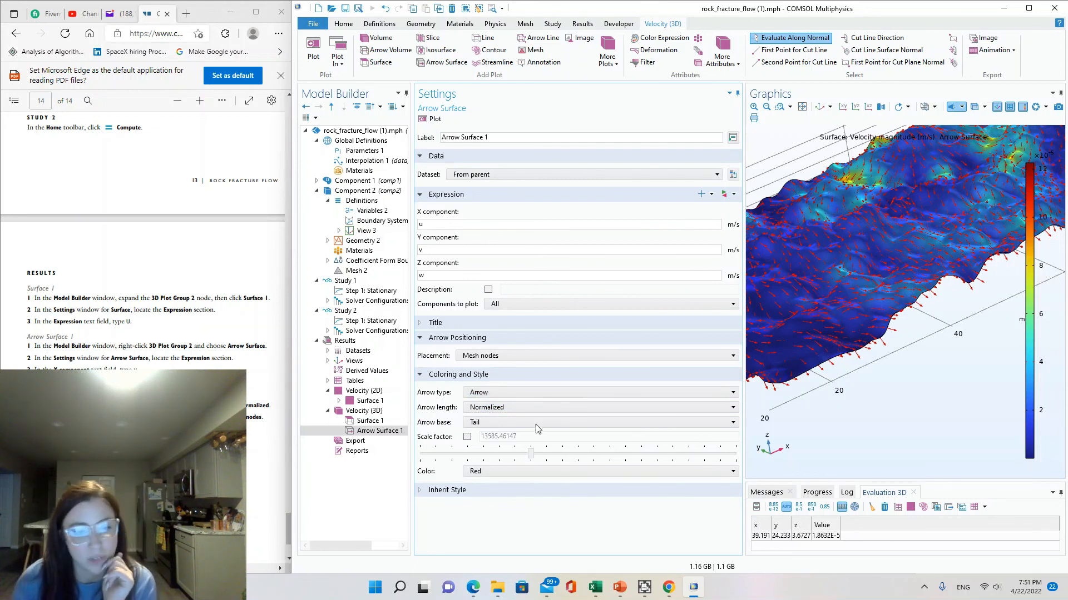
Try Logarithmic and Proportional arrow lengths for Arrow Surface 1 and switch back to Normalized
click(530, 408)
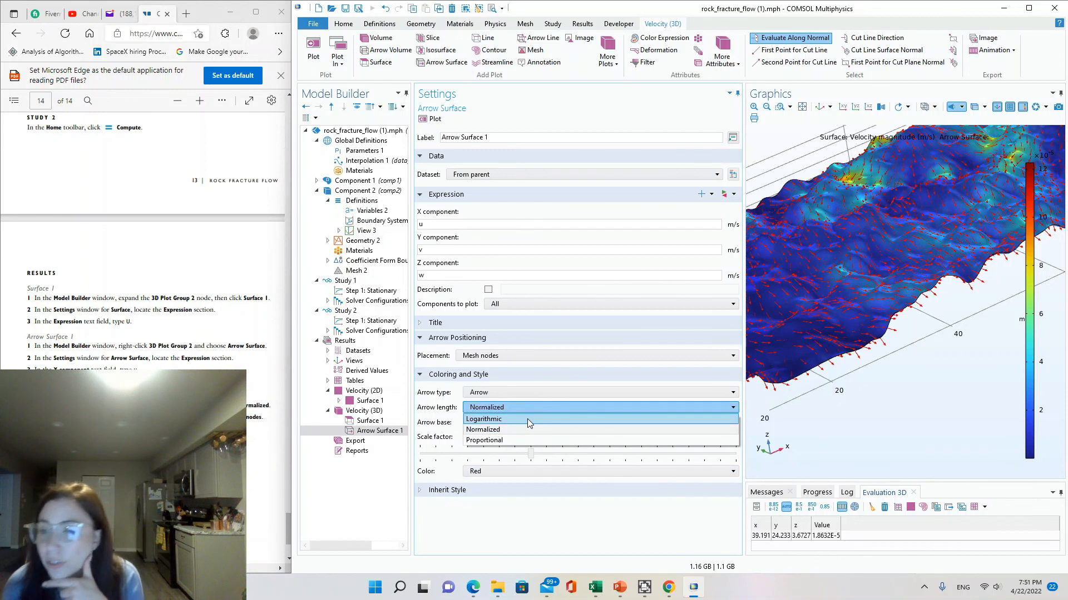
click(527, 418)
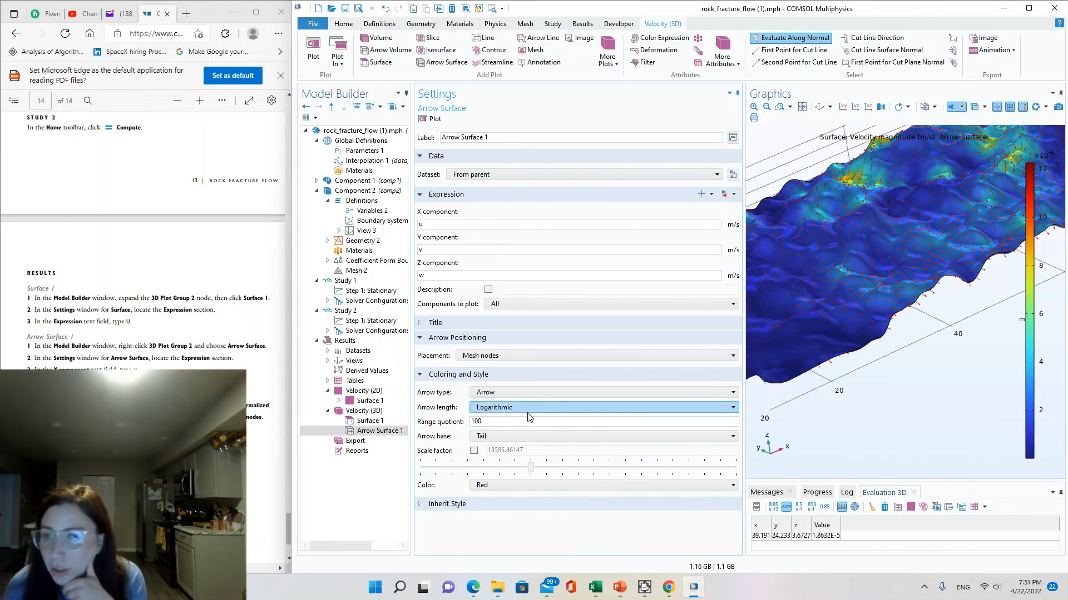
click(491, 410)
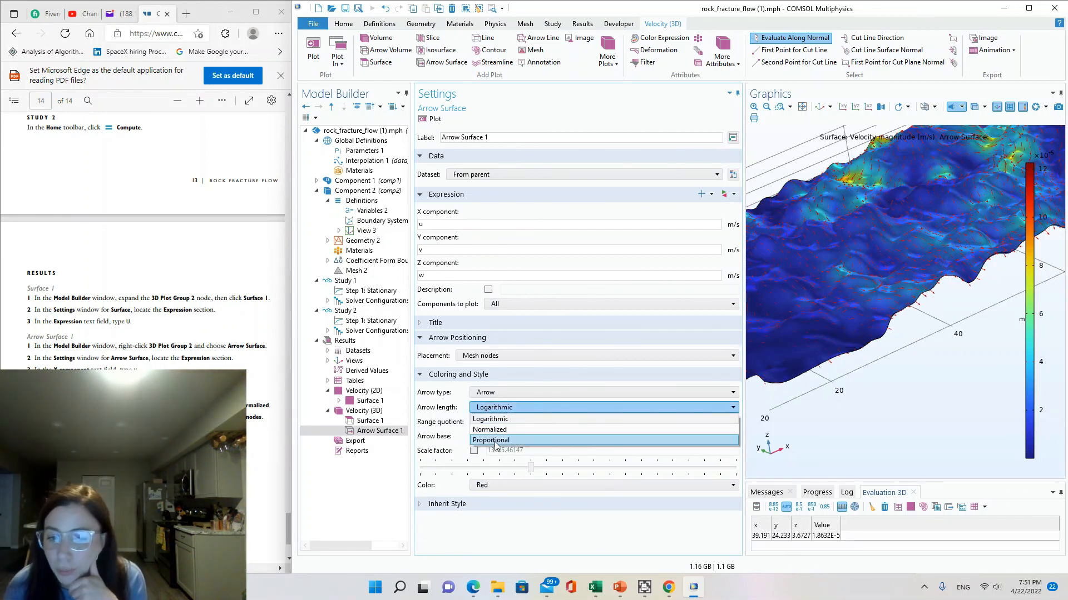
click(495, 440)
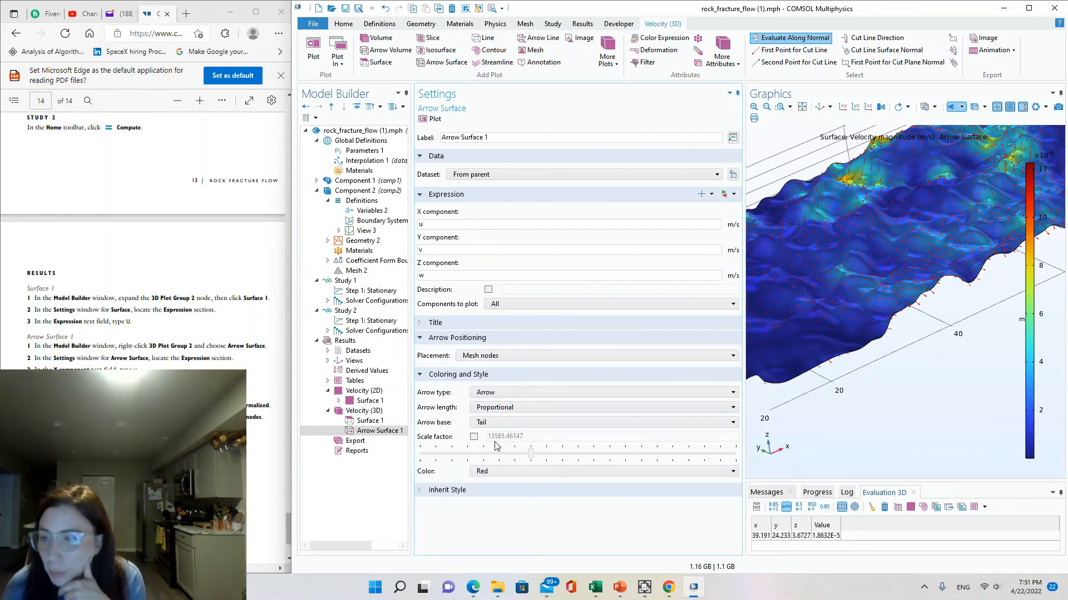
click(502, 409)
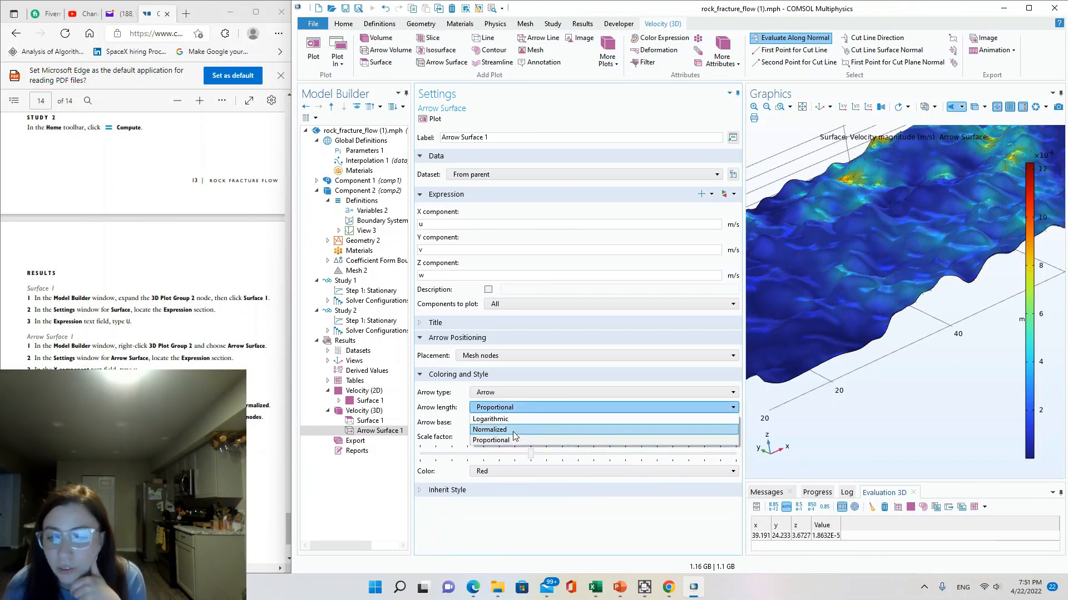
click(515, 430)
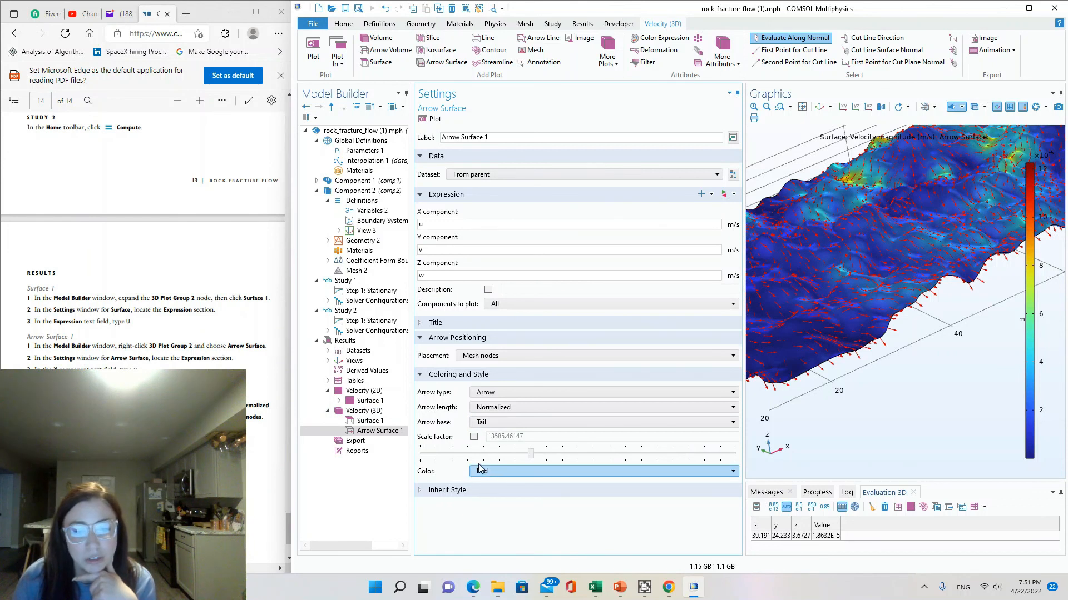
Try Gauss points, Uniform and Uniform anisotropic arrow placements for Arrow Surface 1 and switch back to Mesh nodes
click(500, 356)
click(500, 367)
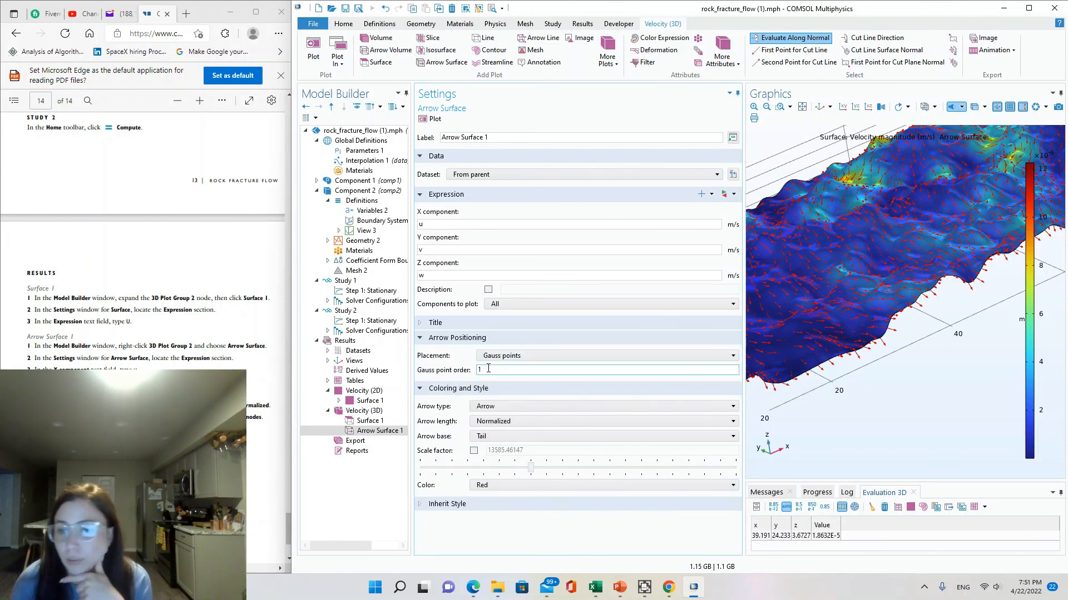
click(499, 355)
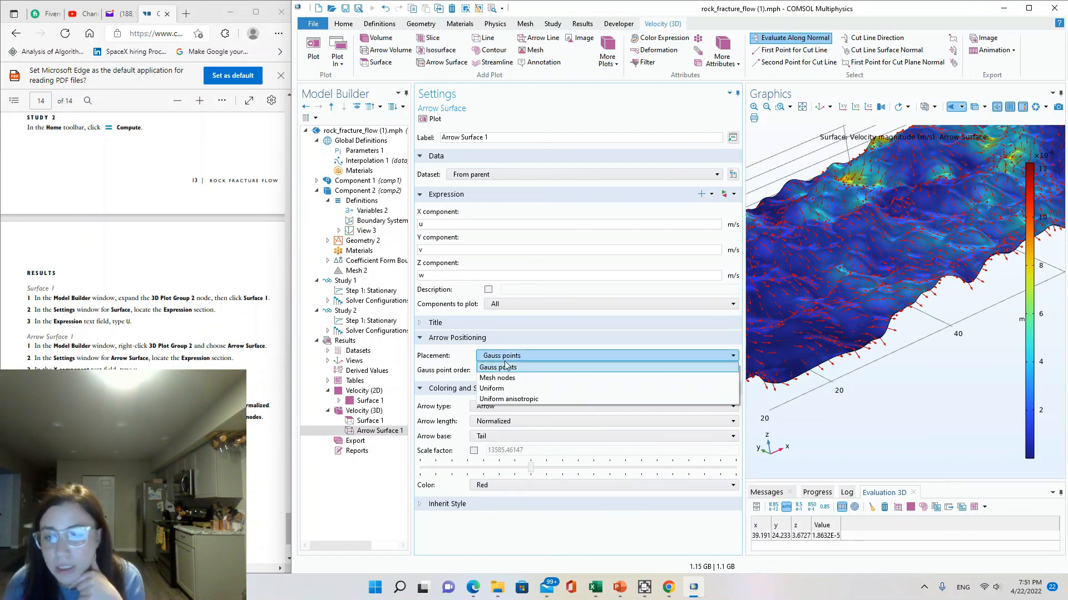
click(500, 380)
click(516, 359)
click(519, 388)
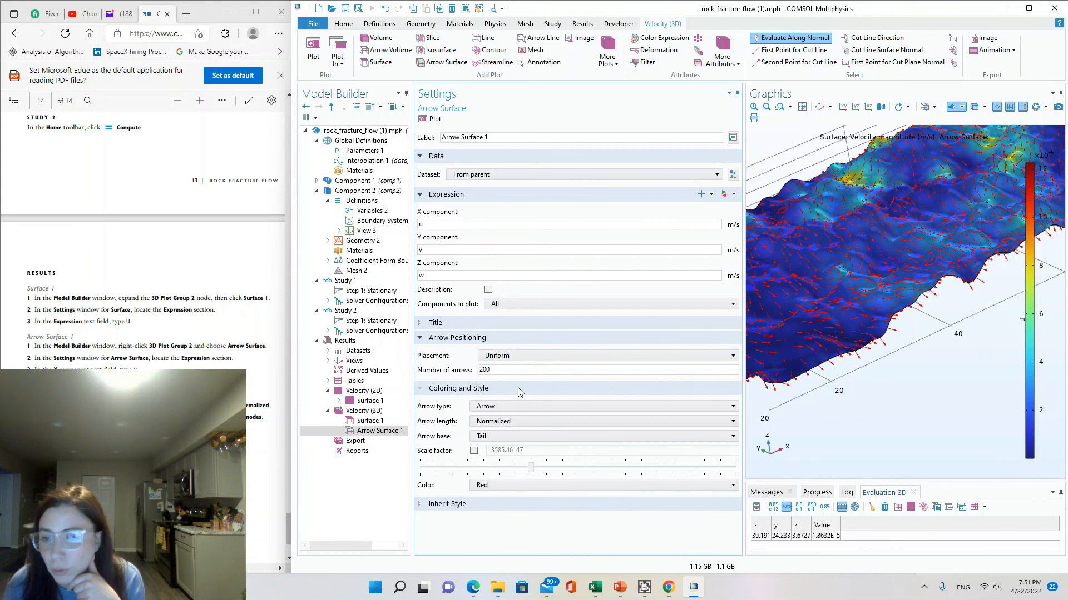
click(518, 358)
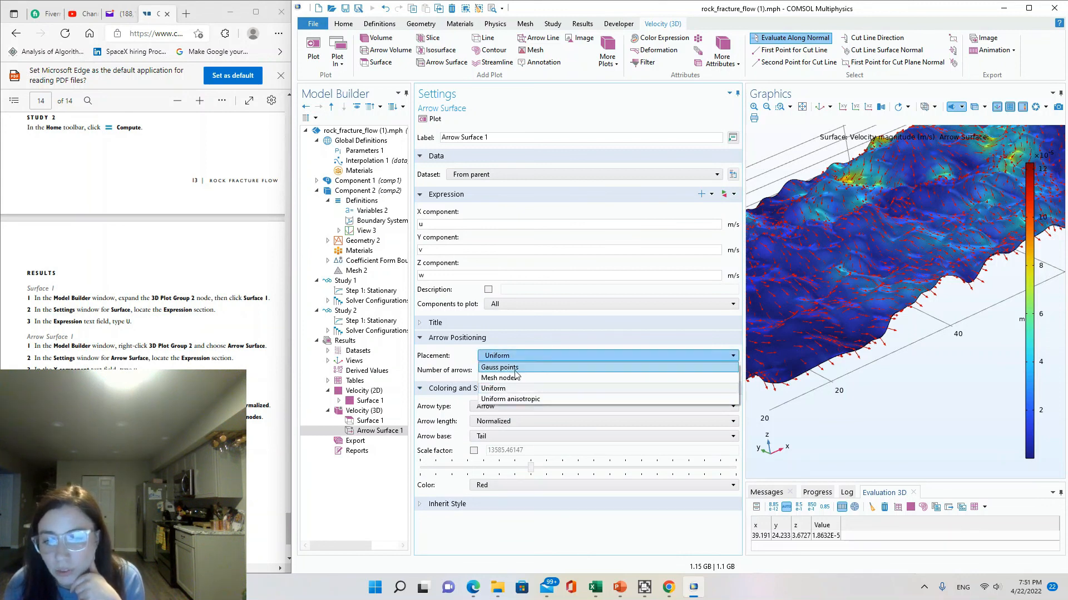
click(505, 400)
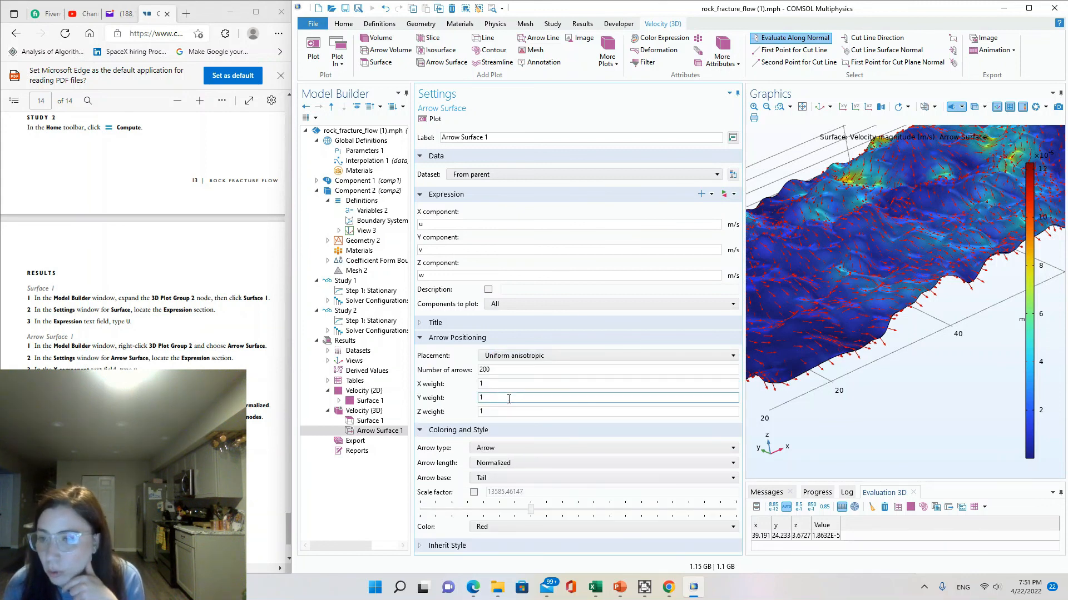
click(516, 358)
click(509, 380)
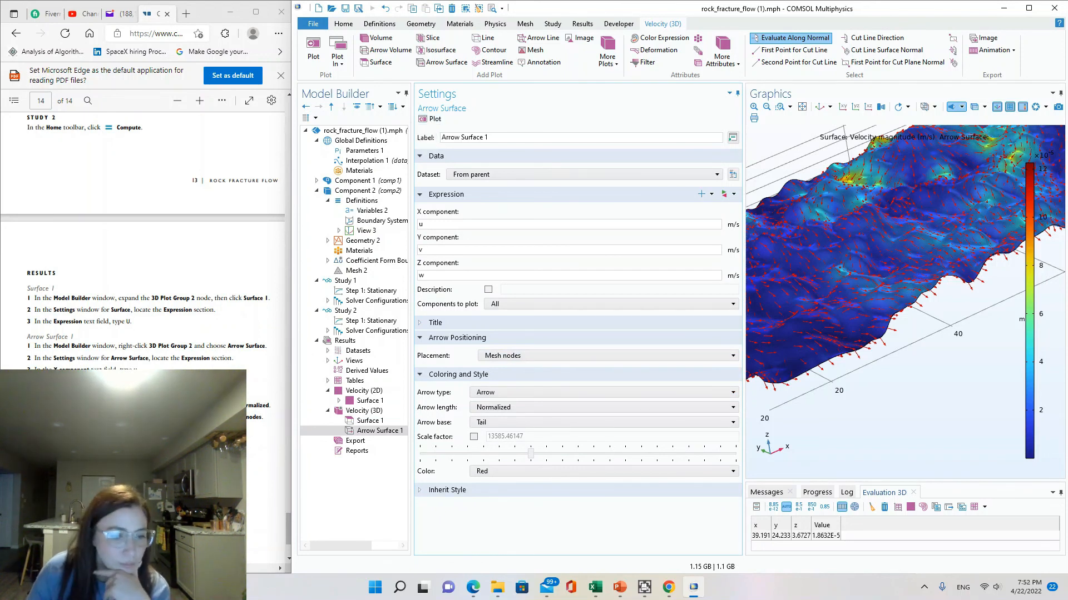
Check the final Results instructions in the tutorial PDF and return to its first page
click(145, 250)
scroll(144, 250, down, 3)
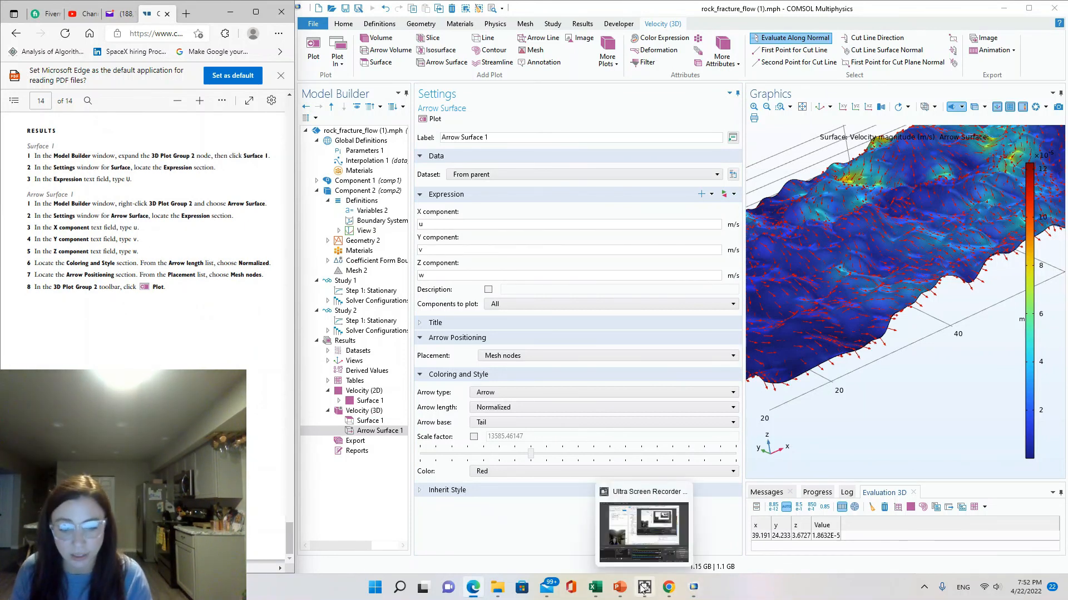
drag(290, 550, 290, 114)
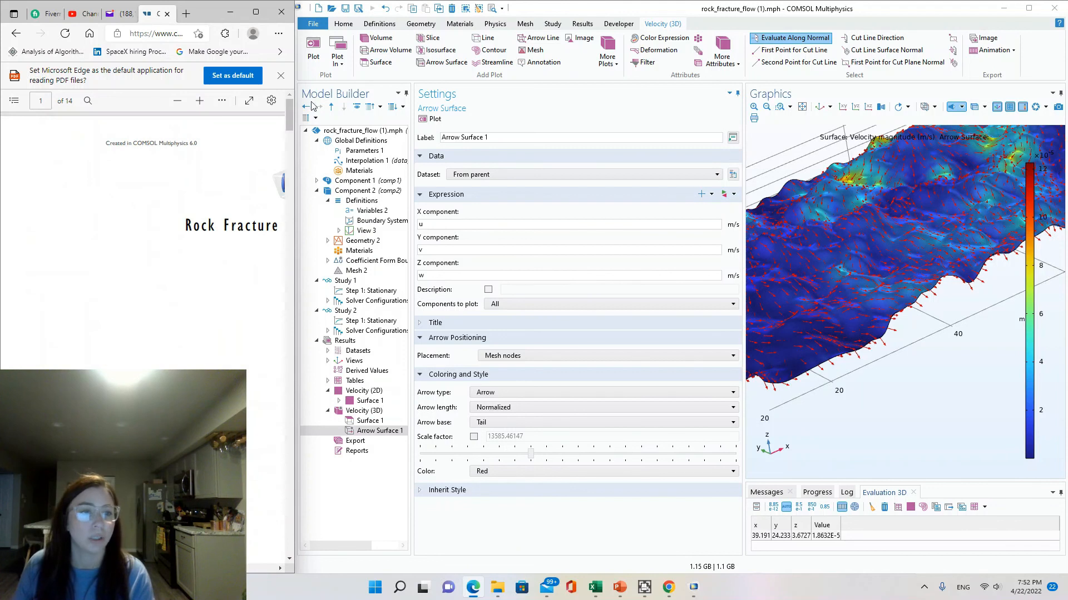
Widen the tutorial PDF window and enlarge the Graphics area by narrowing the Arrow Surface settings
drag(294, 415, 358, 415)
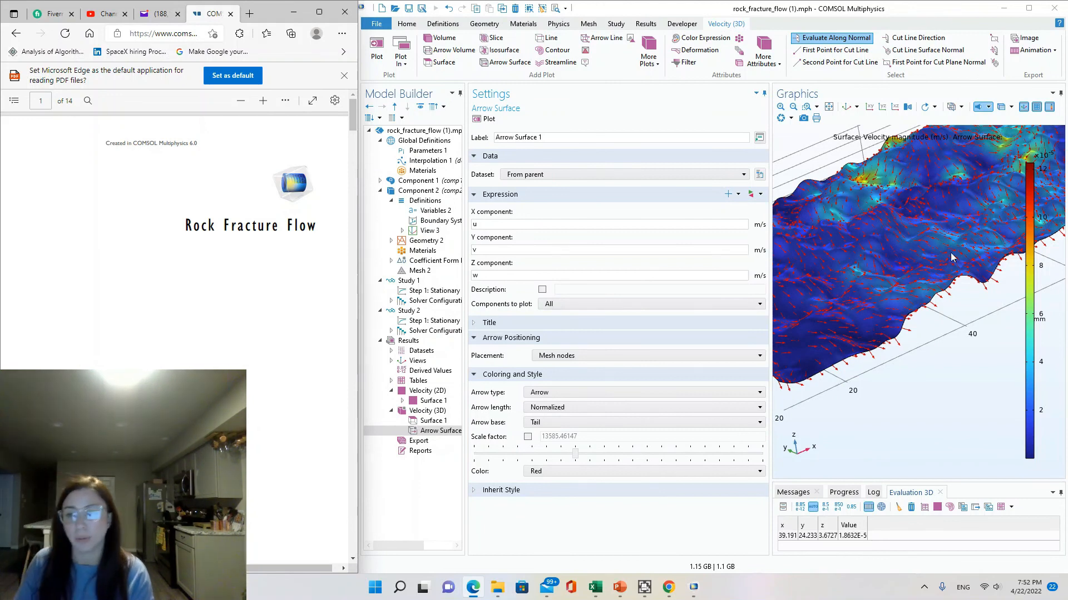
click(932, 314)
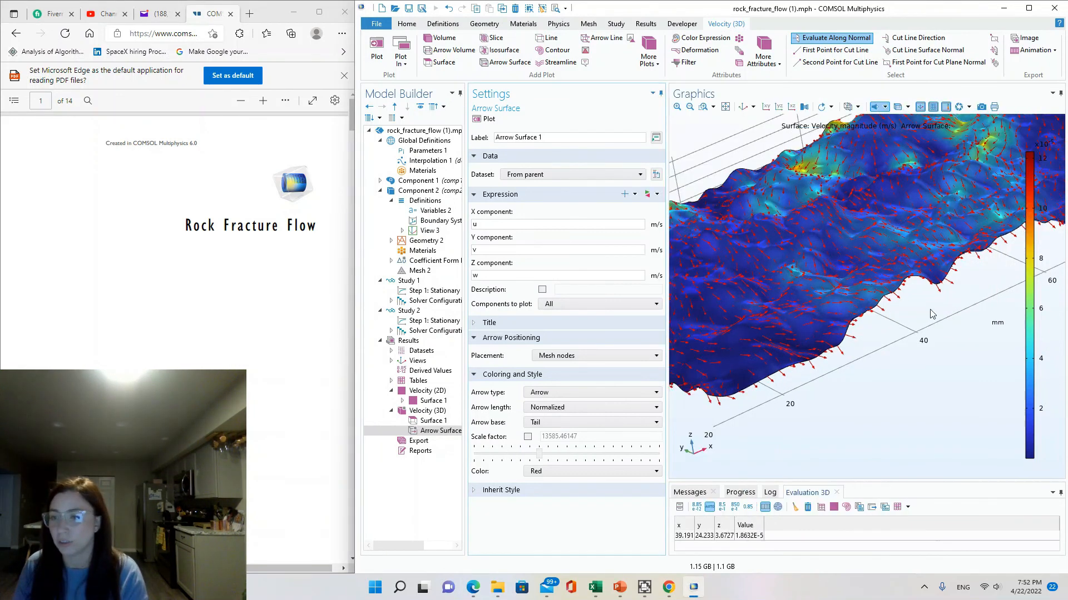
drag(667, 390, 527, 384)
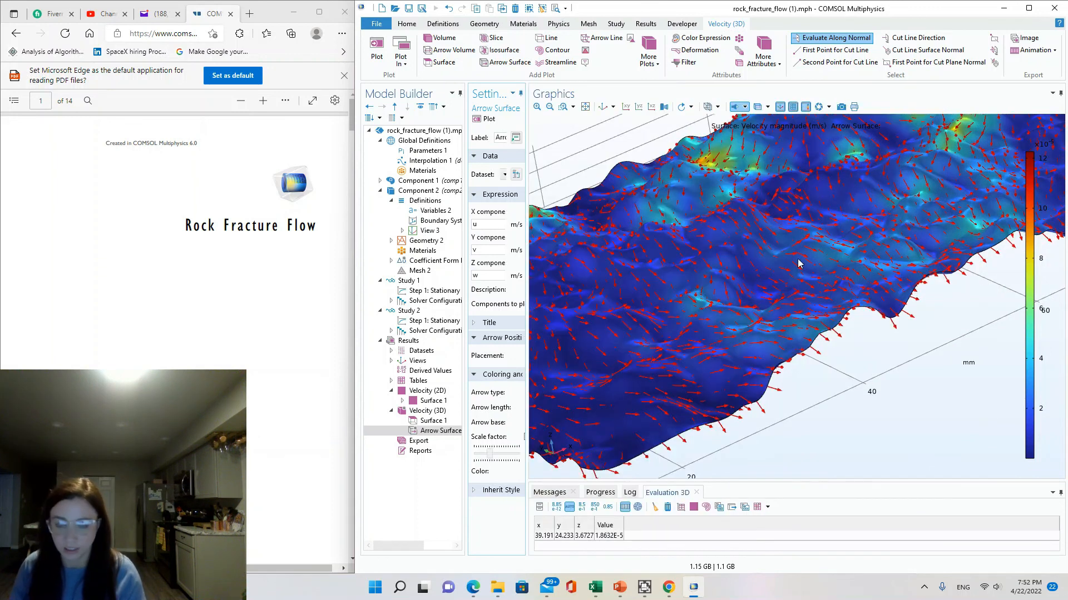
Examine the velocity arrows and surface colors over the 3D fracture, both close up and from different angles
scroll(822, 274, down, 5)
scroll(819, 276, up, 5)
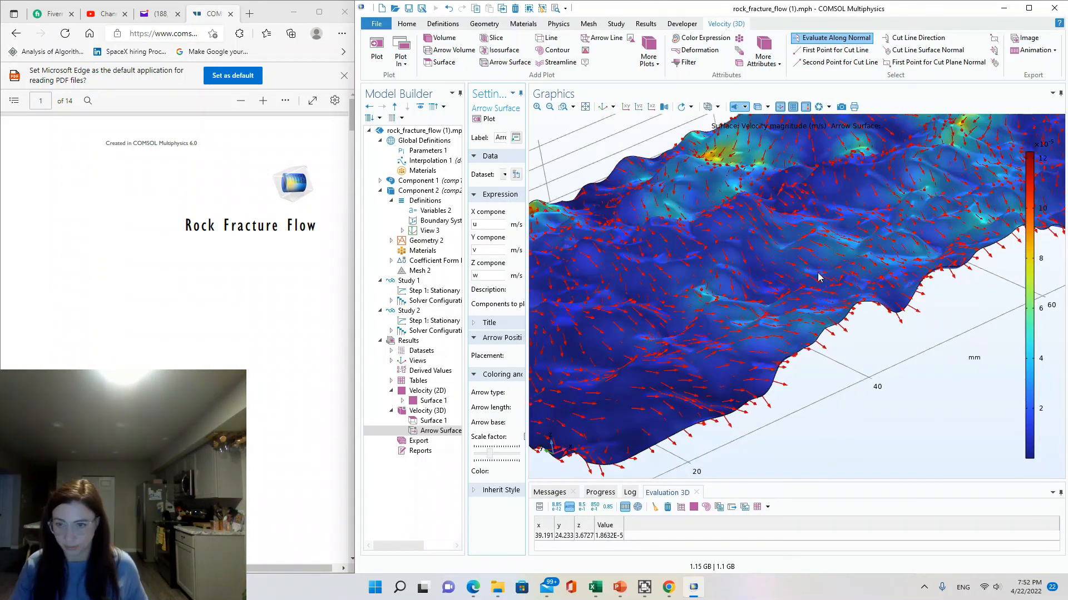
scroll(841, 276, down, 4)
scroll(840, 277, up, 3)
drag(844, 276, 592, 289)
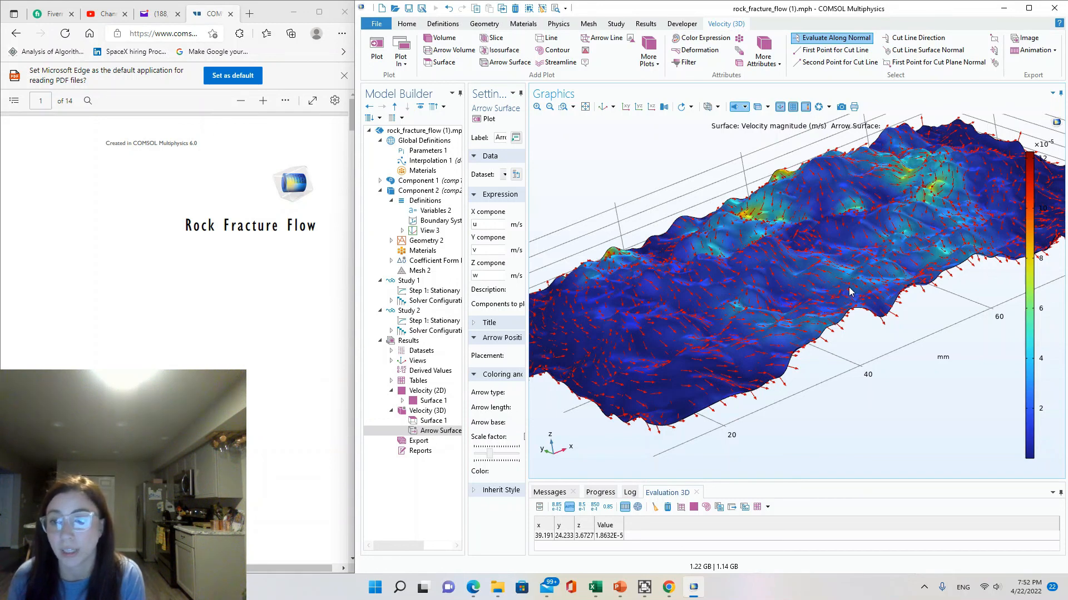
scroll(978, 248, up, 3)
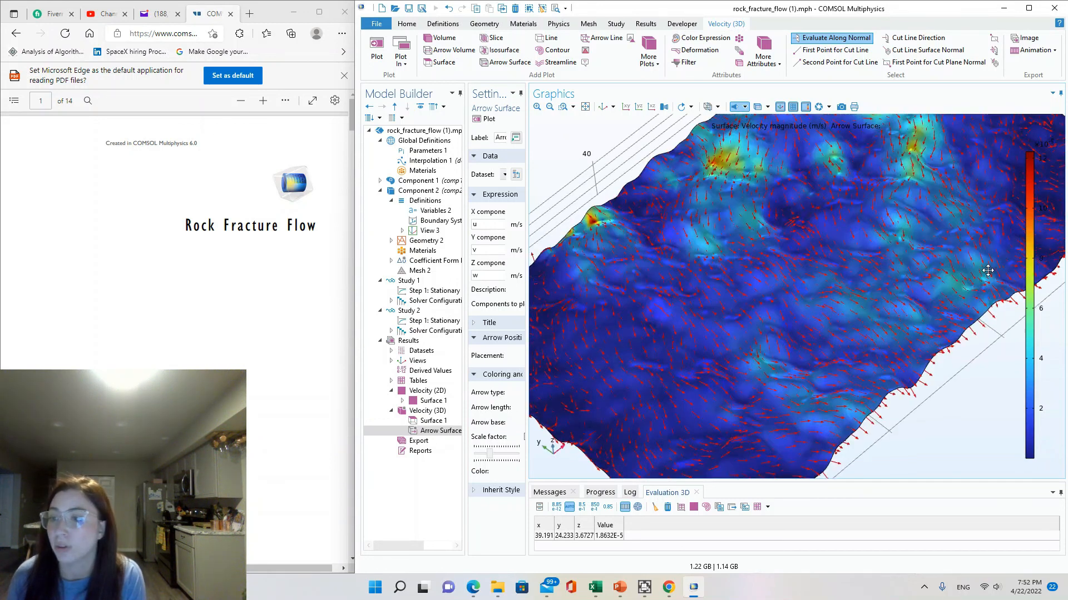
scroll(976, 251, down, 2)
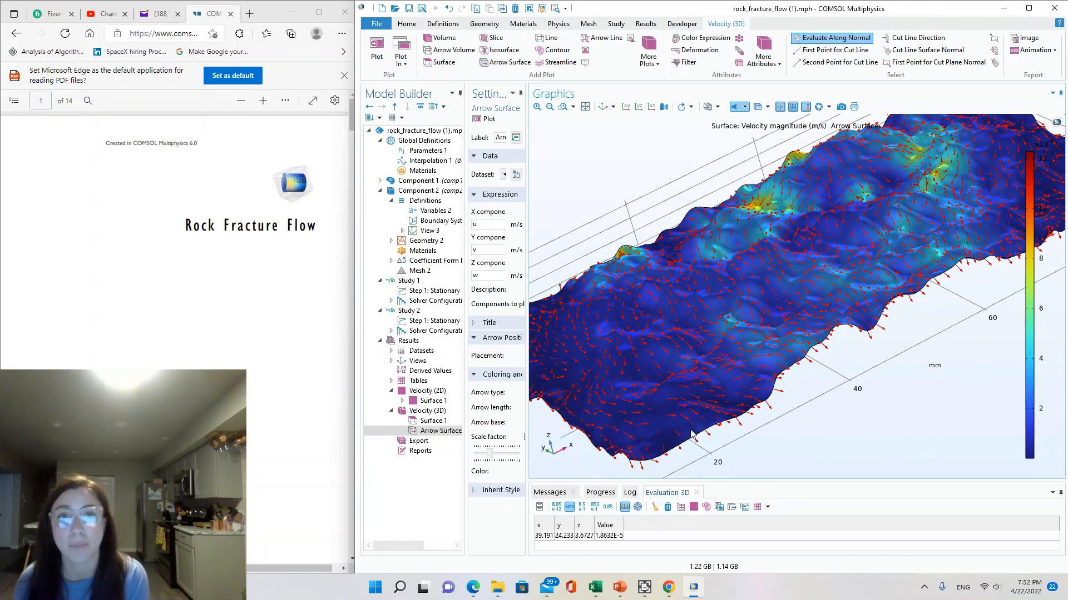
click(670, 587)
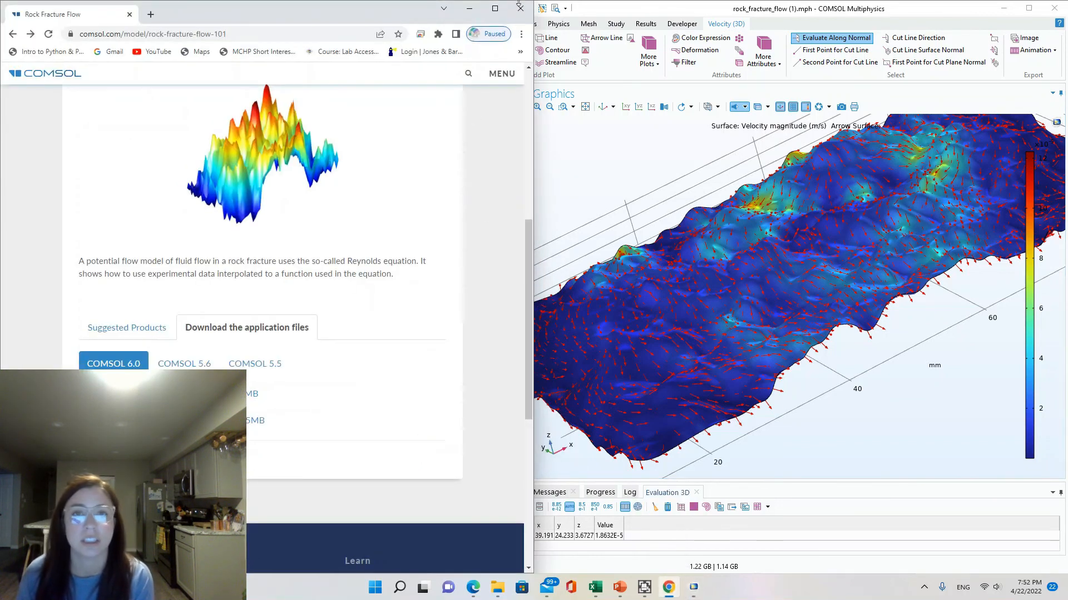
click(470, 9)
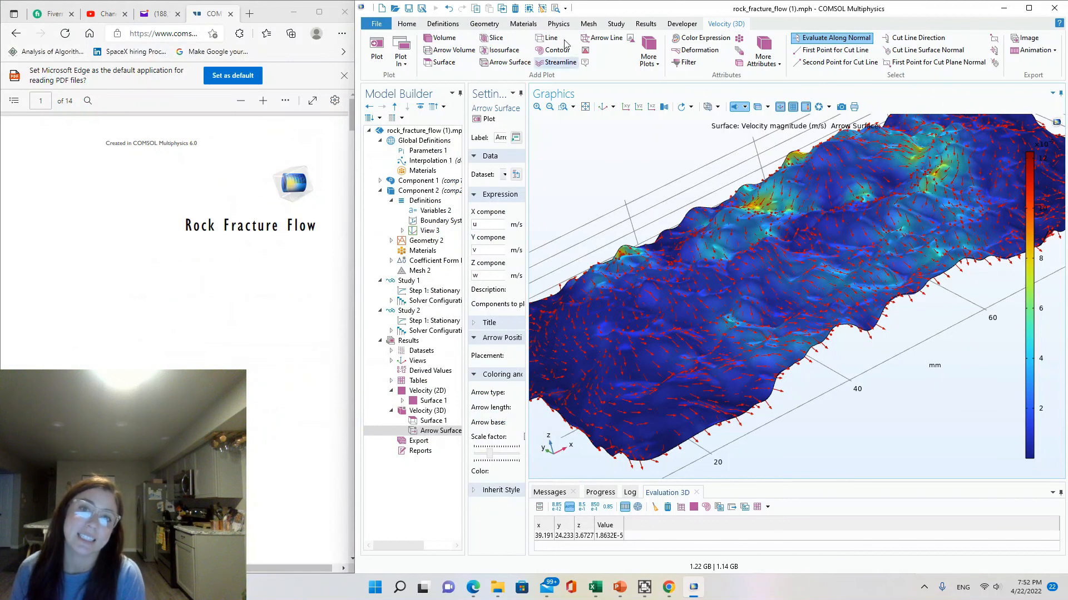
click(644, 587)
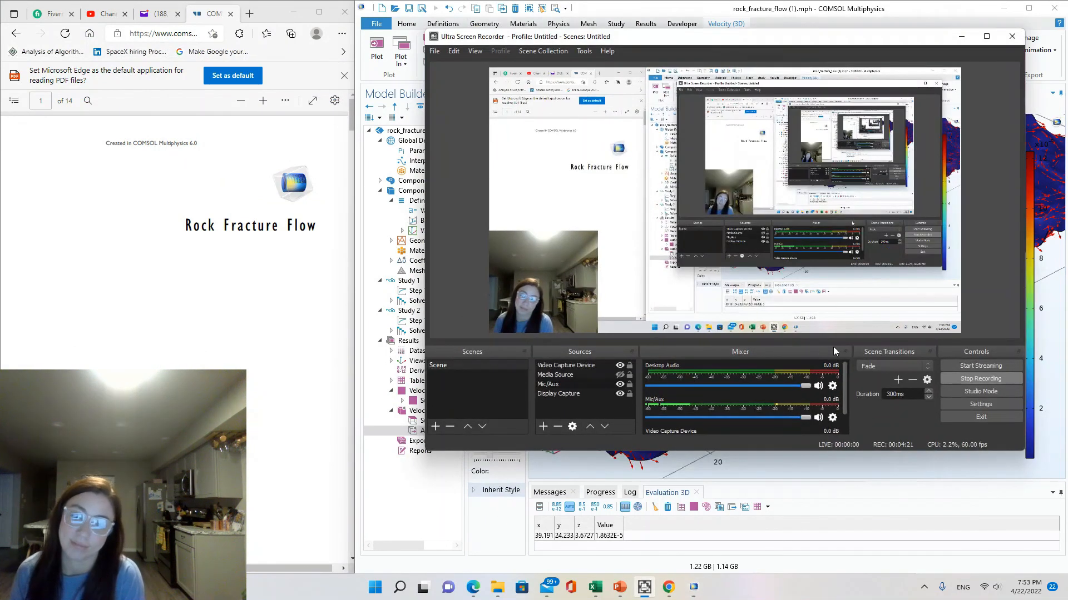